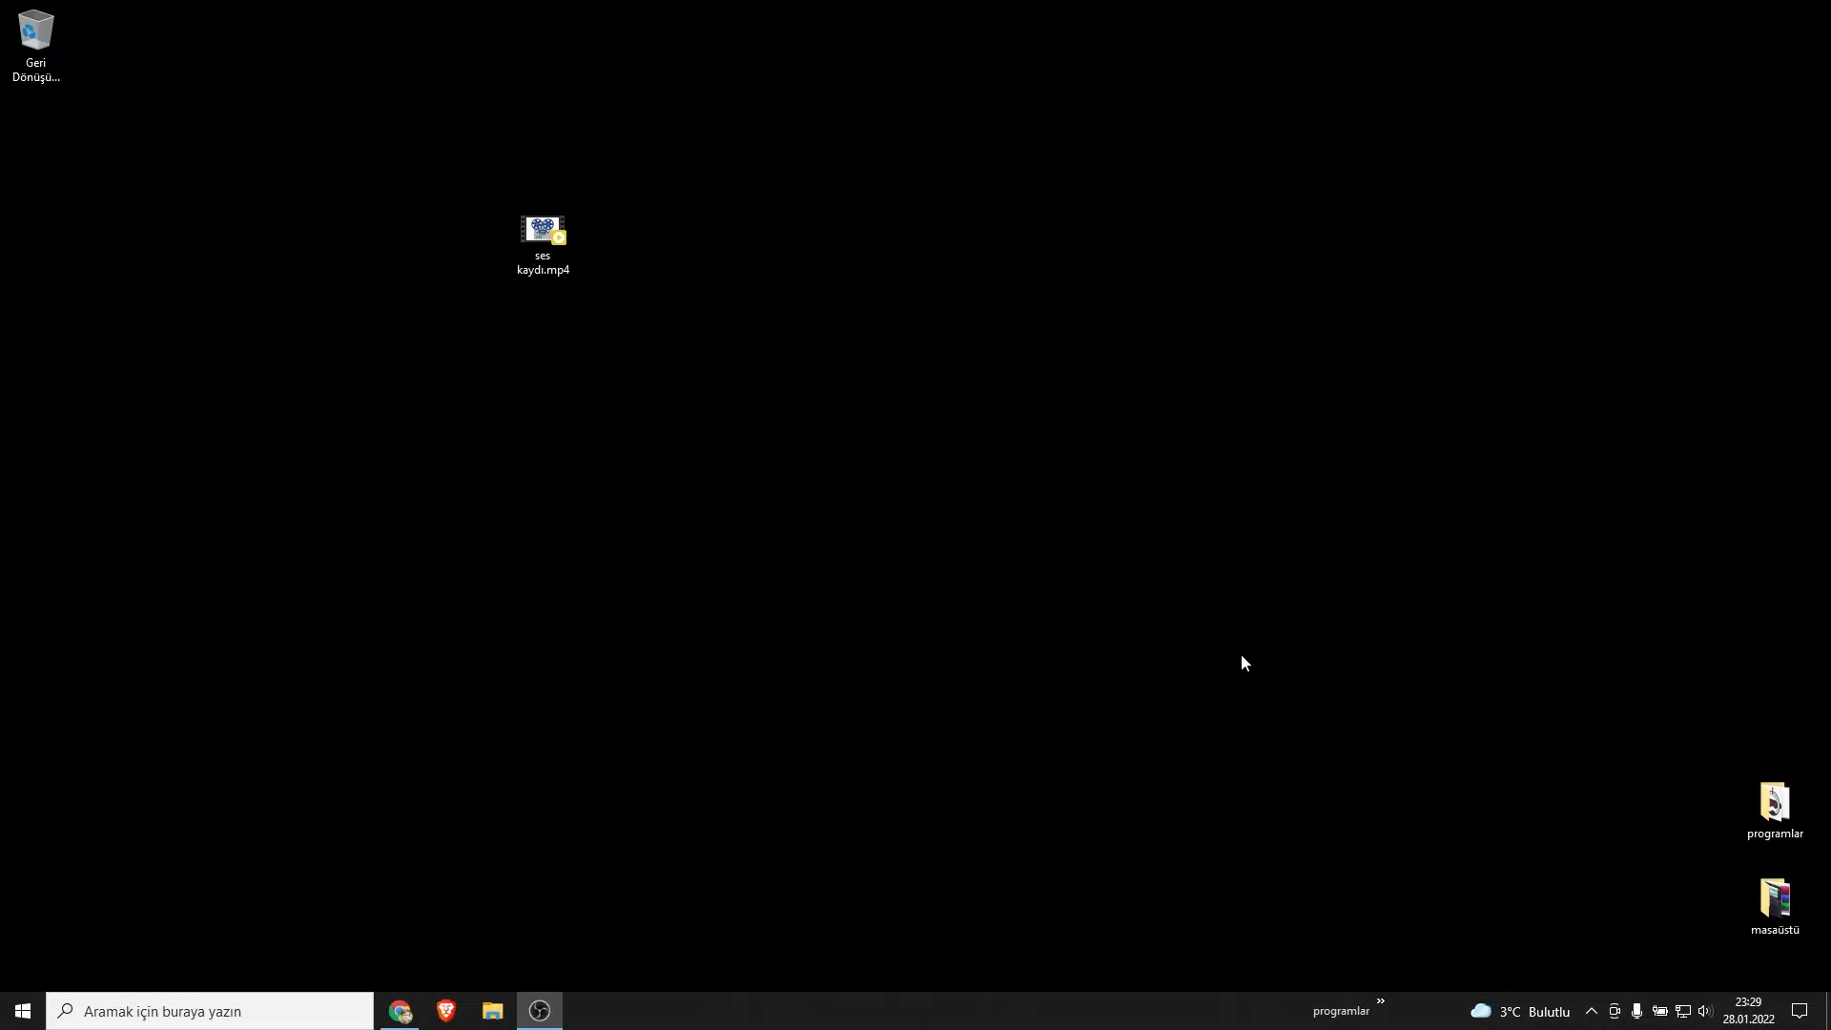
Step: Open the channel's video management in YouTube Studio and upload ses kaydı.mp4 from the desktop
left_click_drag(534, 248, 389, 249)
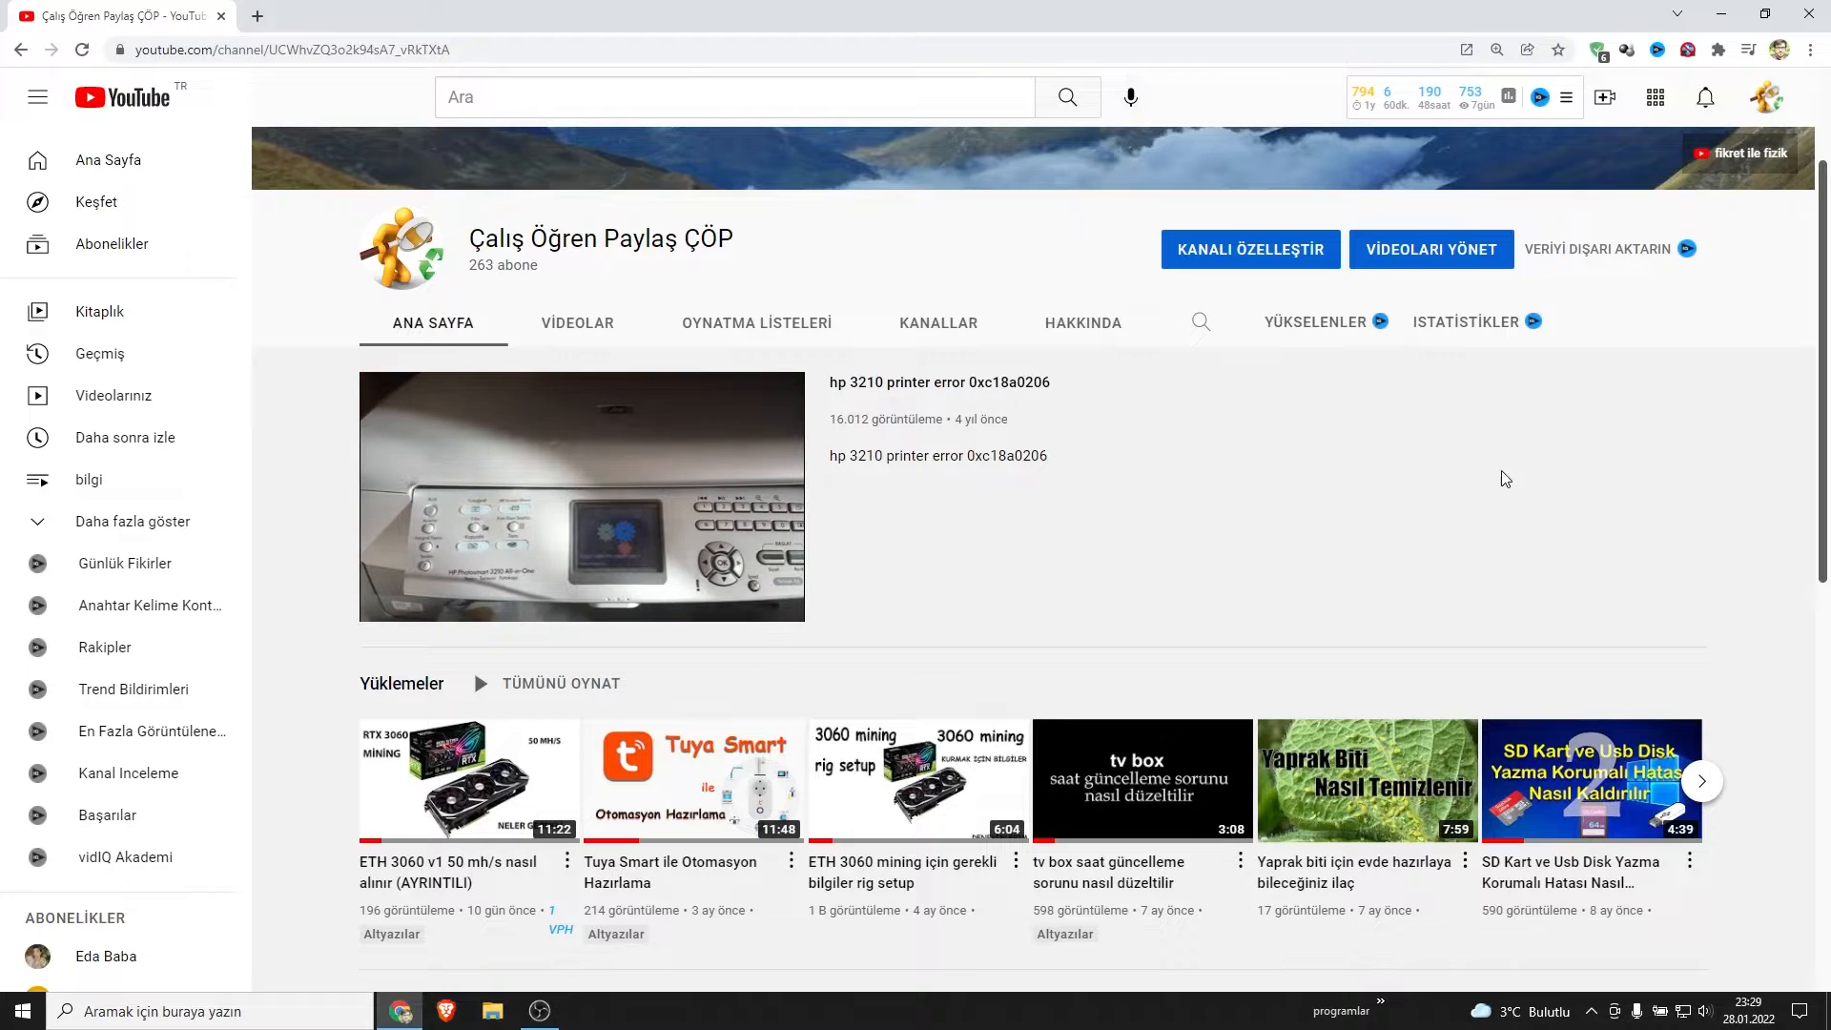
left_click(1450, 269)
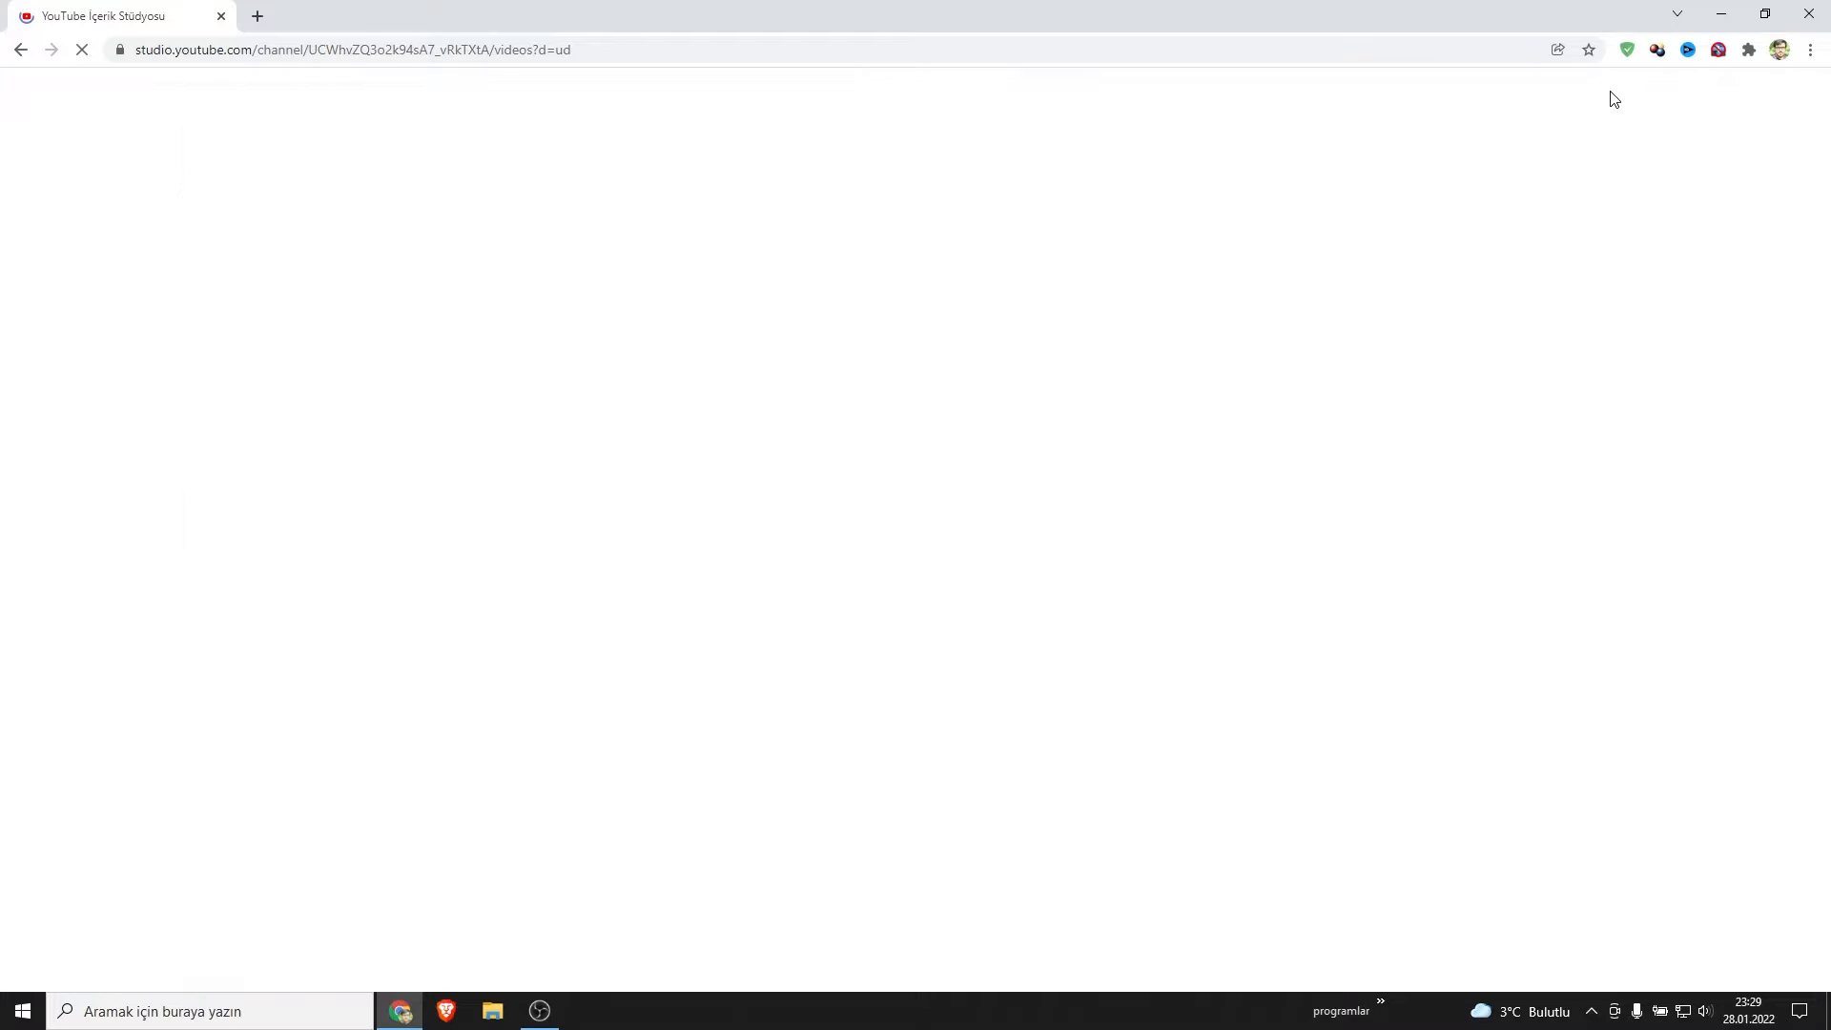
left_click_drag(1611, 14, 1064, 128)
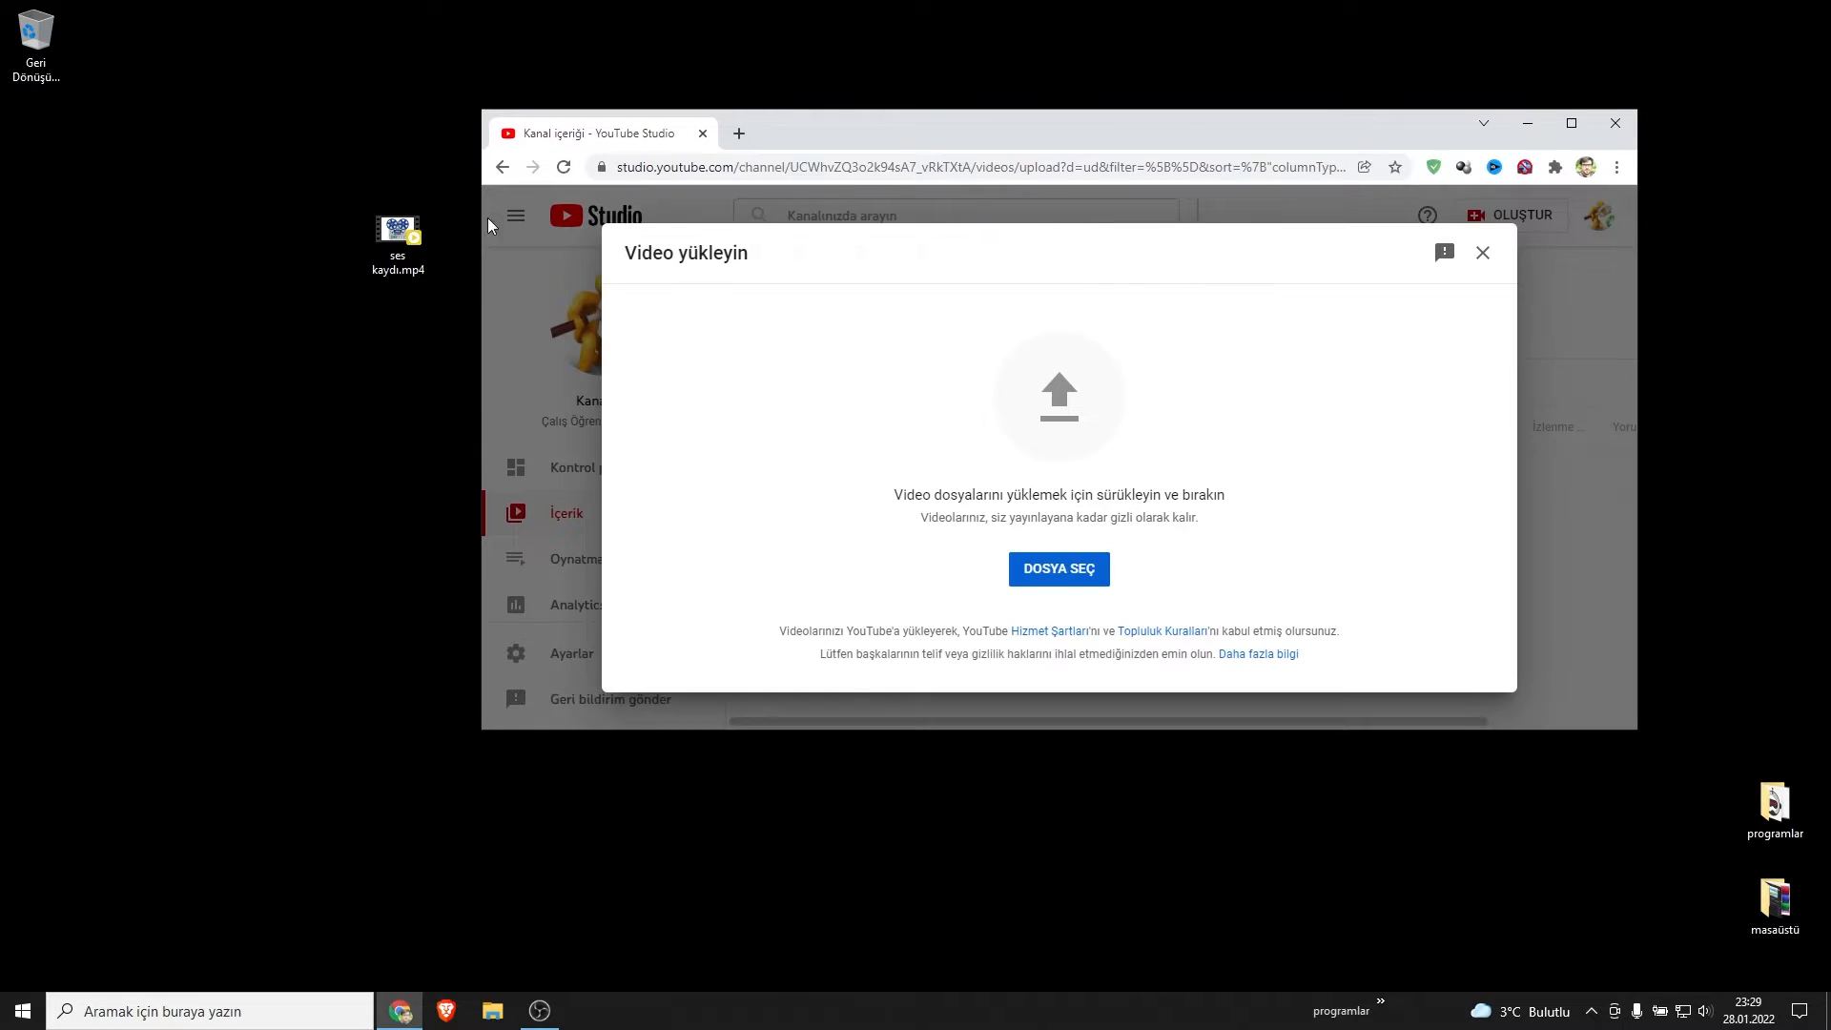
left_click_drag(394, 234, 1036, 459)
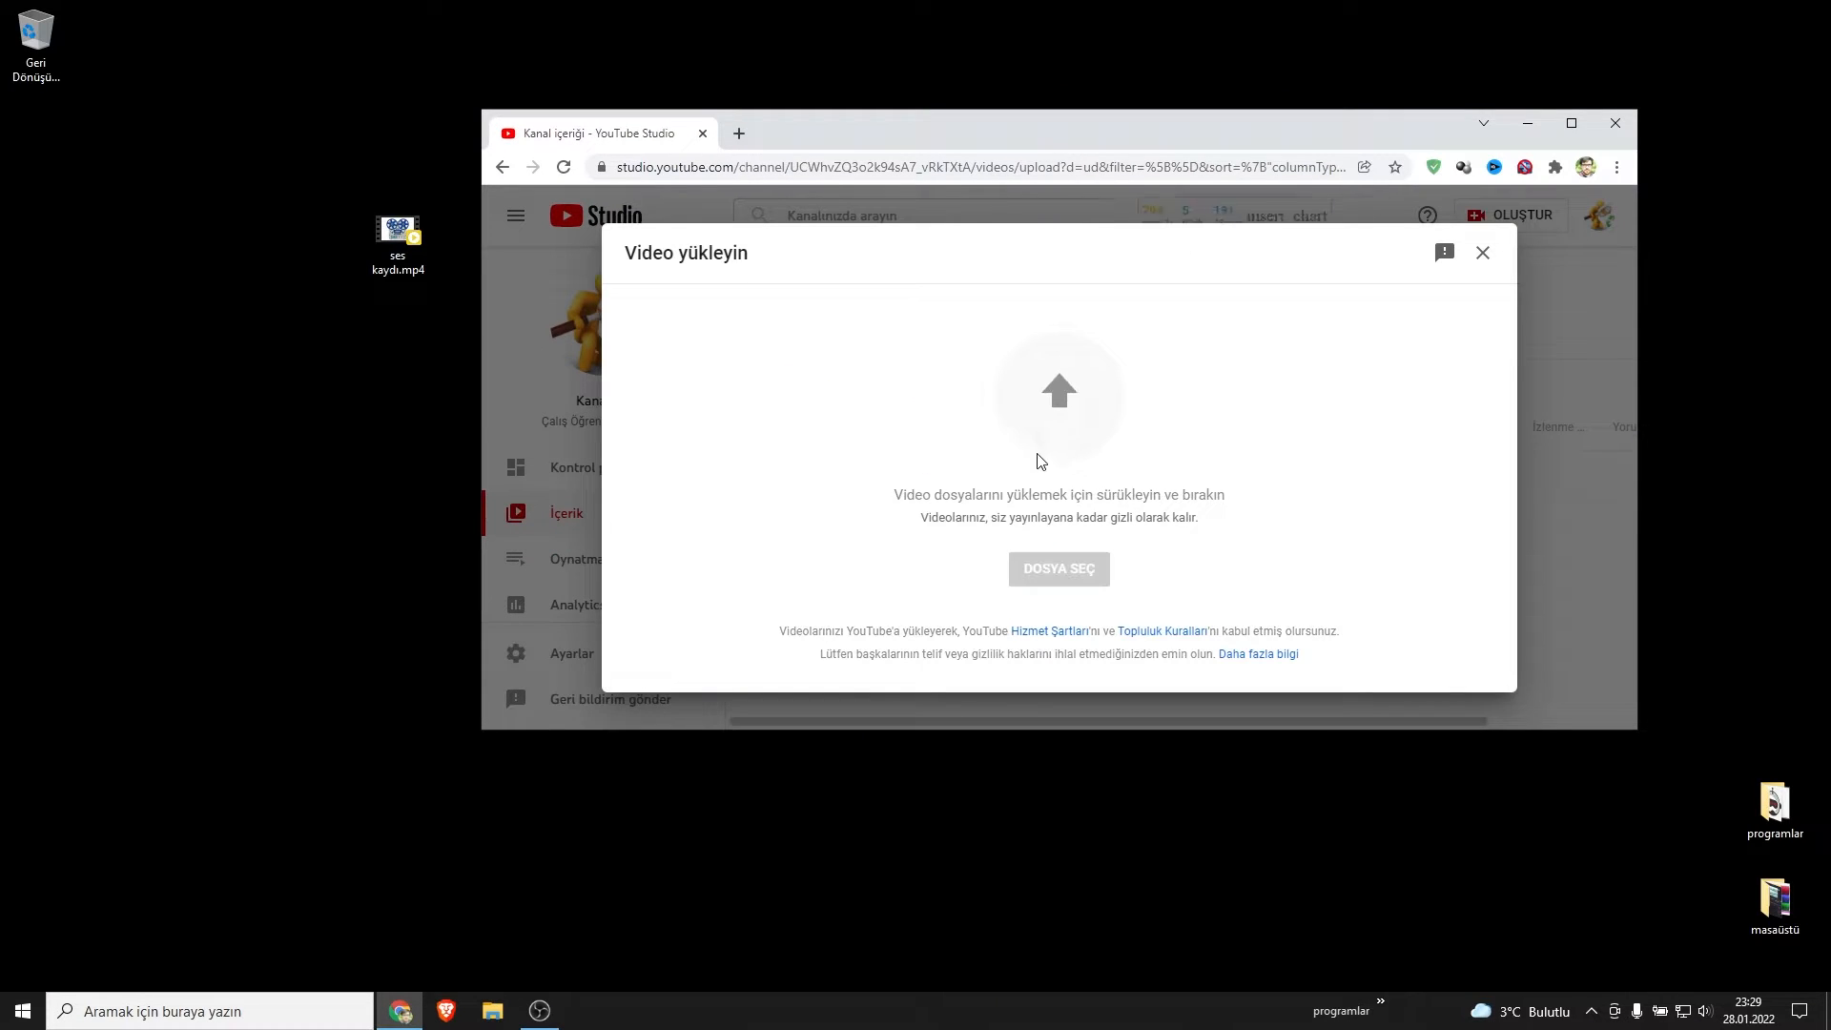
left_click(1577, 130)
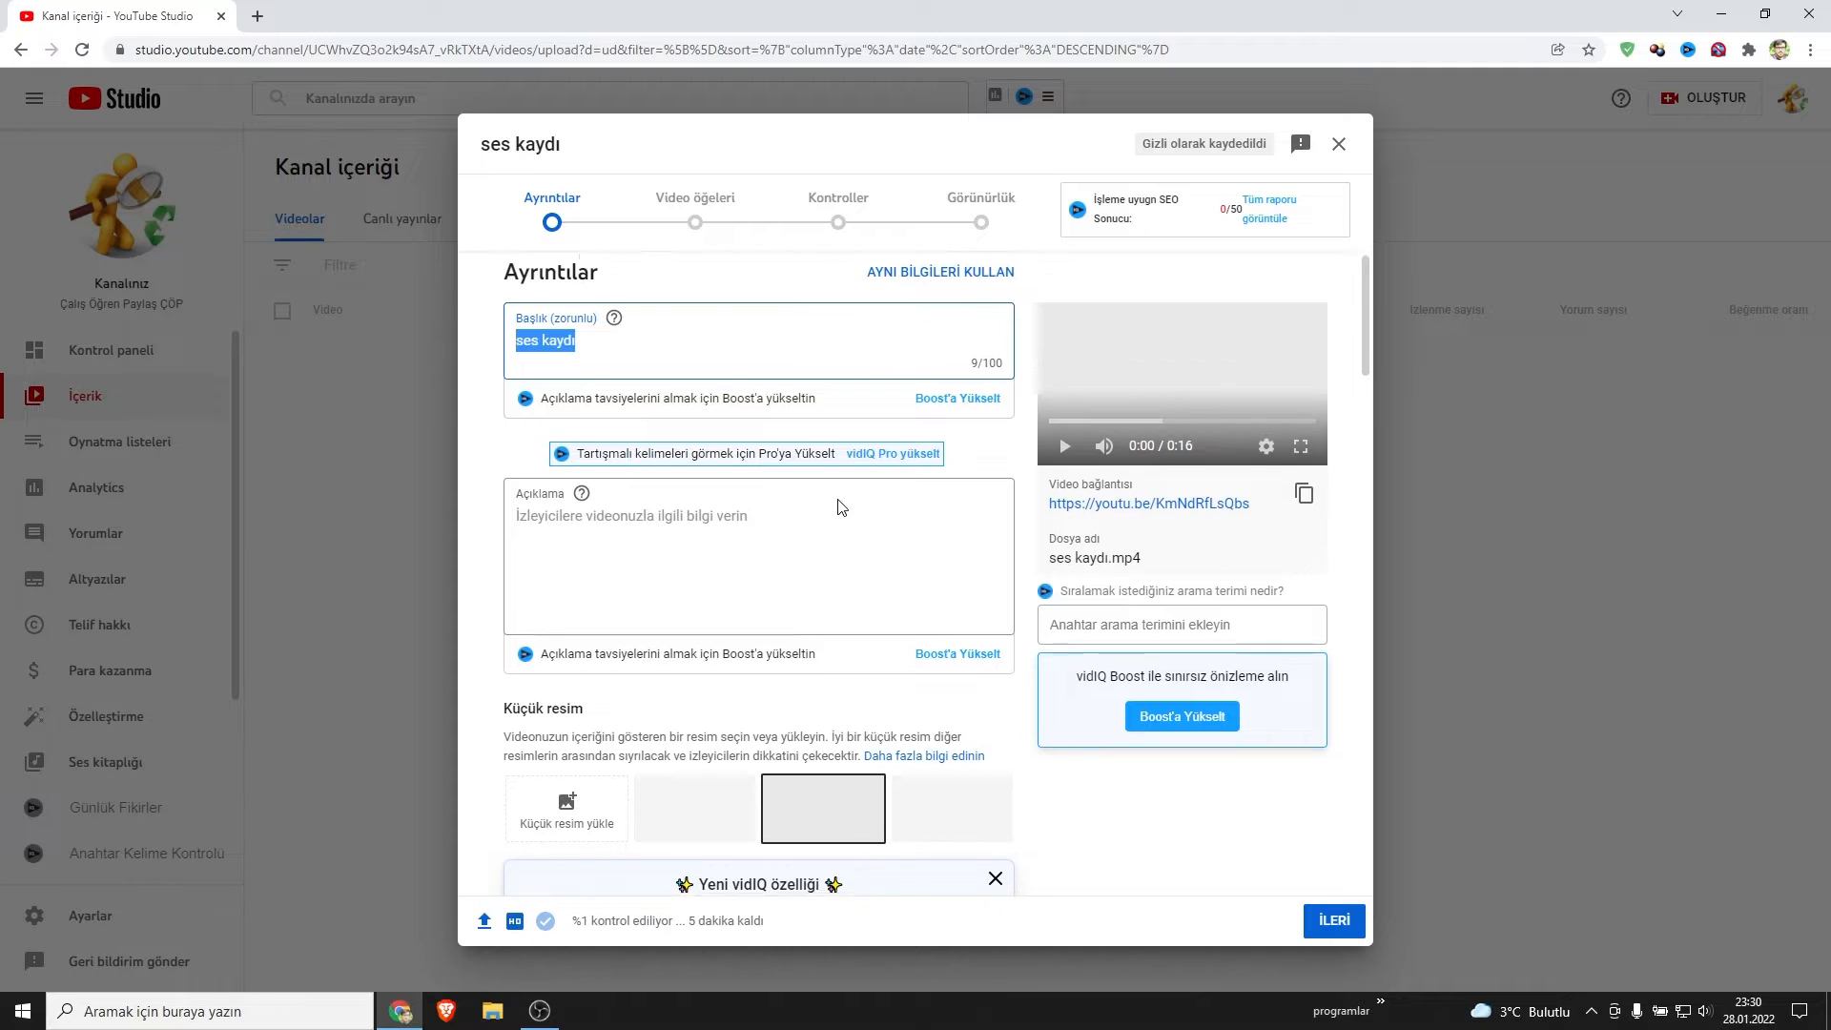
Step: Look through the upload's detail settings, from description and thumbnail down to license, category and comments
scroll(928, 510, "down", 2)
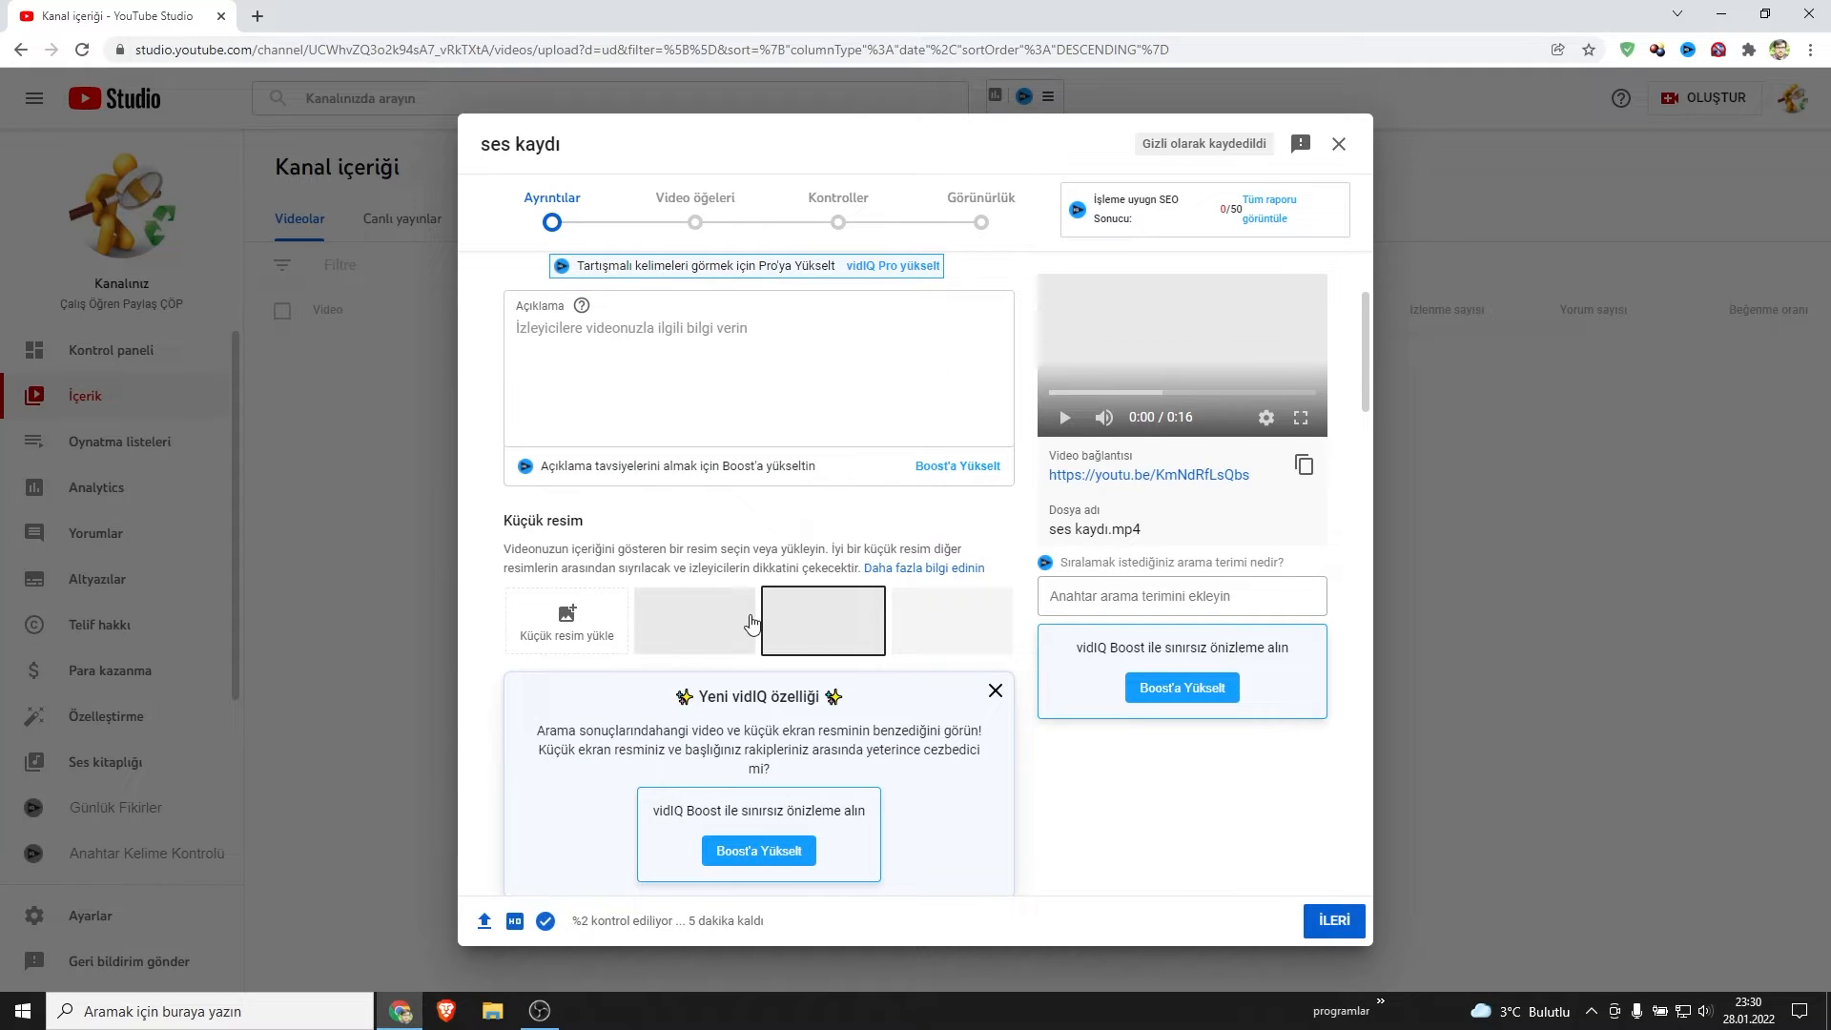
scroll(871, 601, "down", 1)
scroll(839, 543, "down", 5)
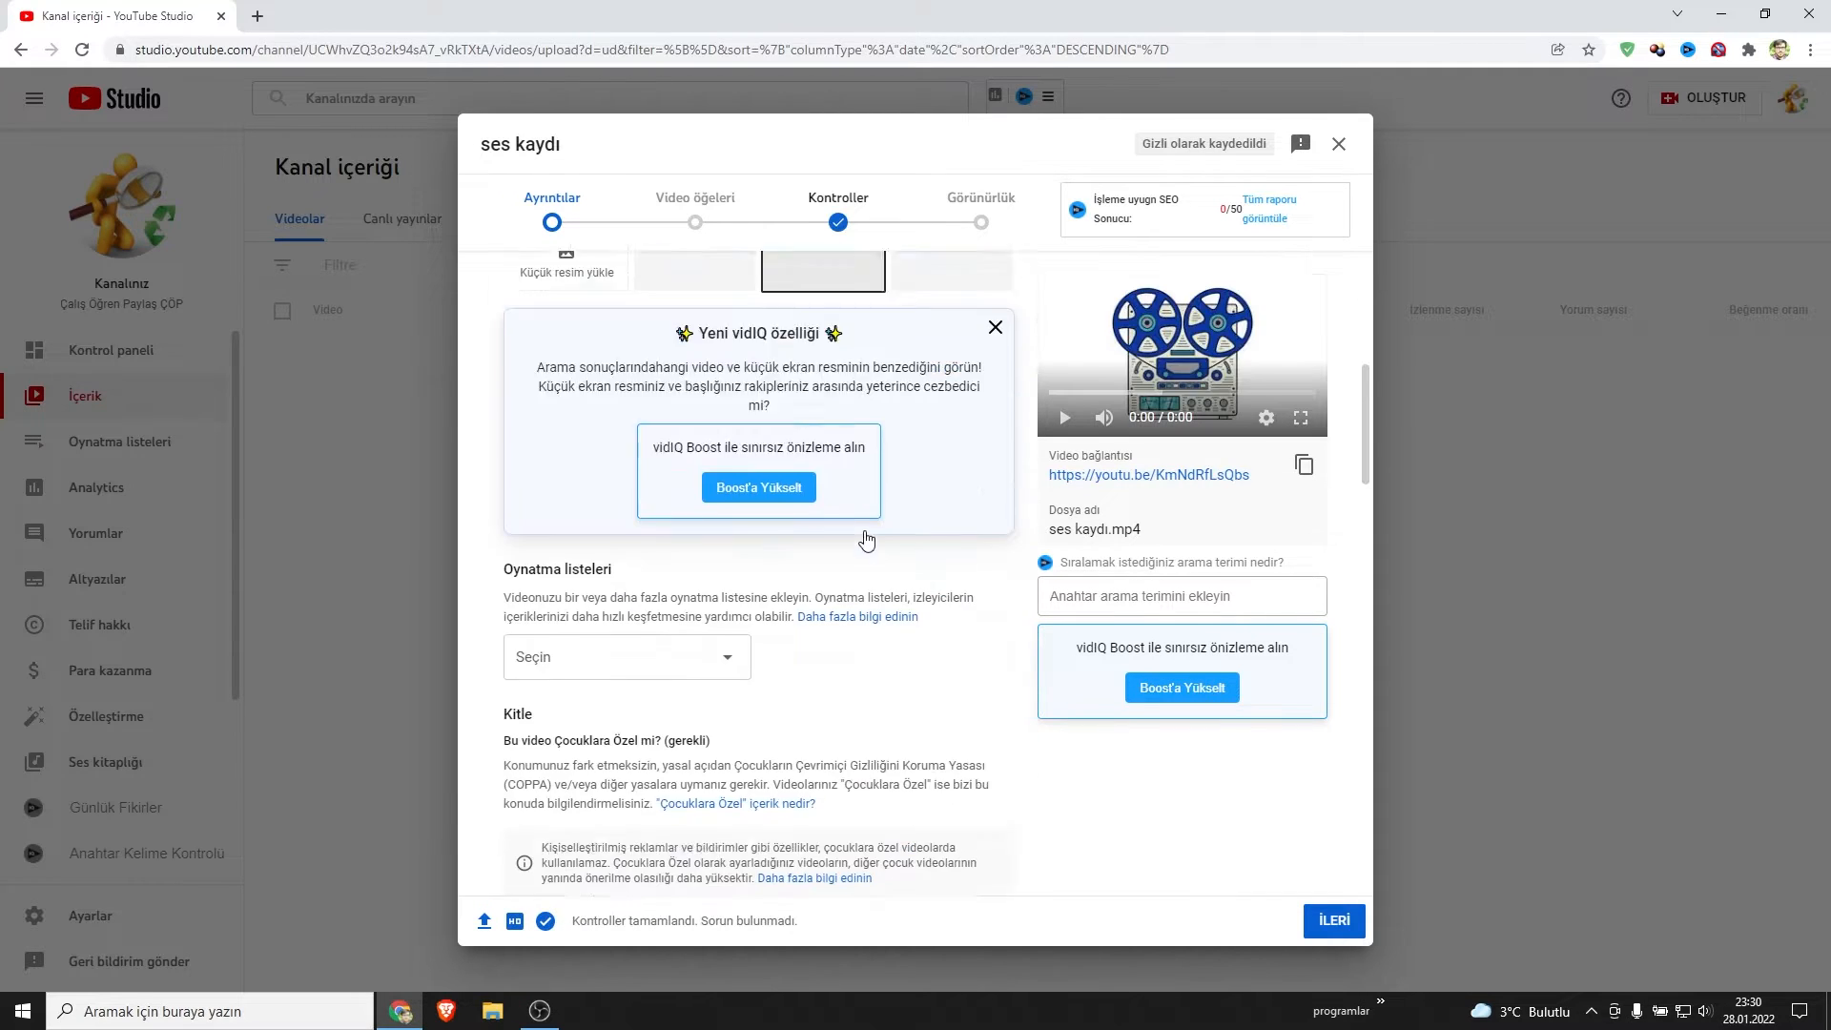
scroll(847, 548, "down", 5)
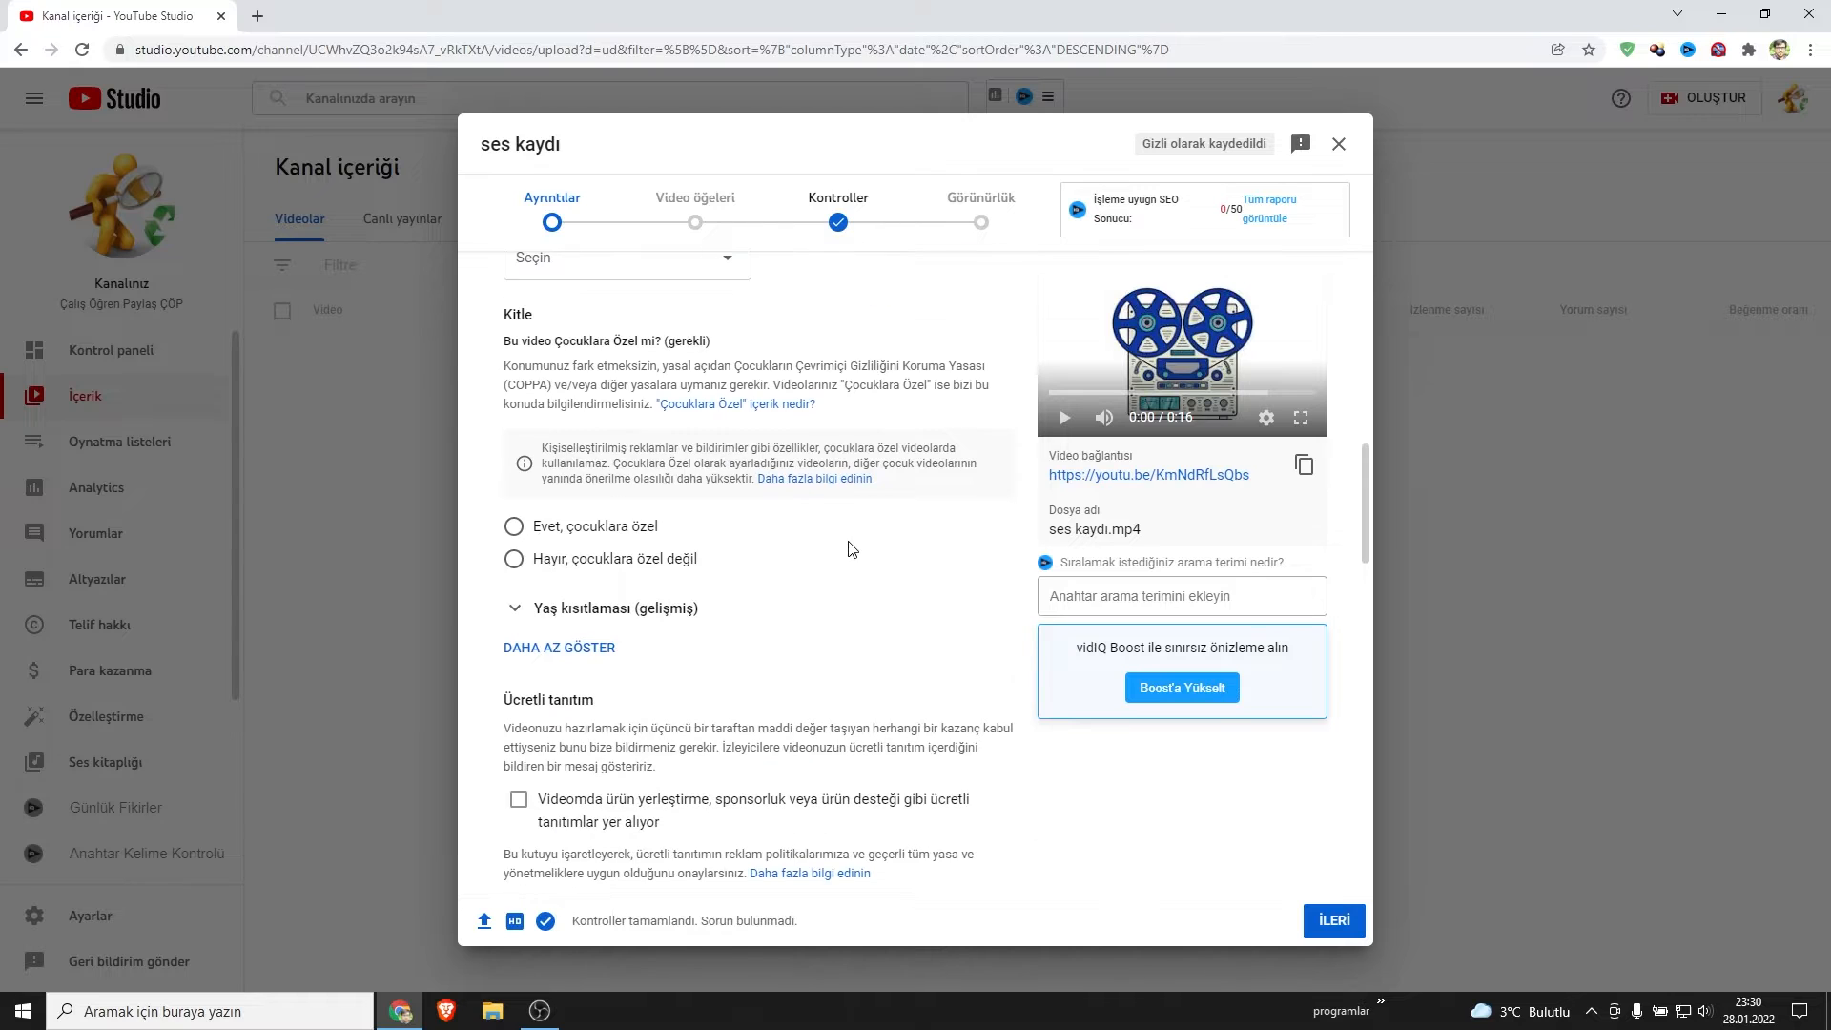
scroll(801, 491, "down", 4)
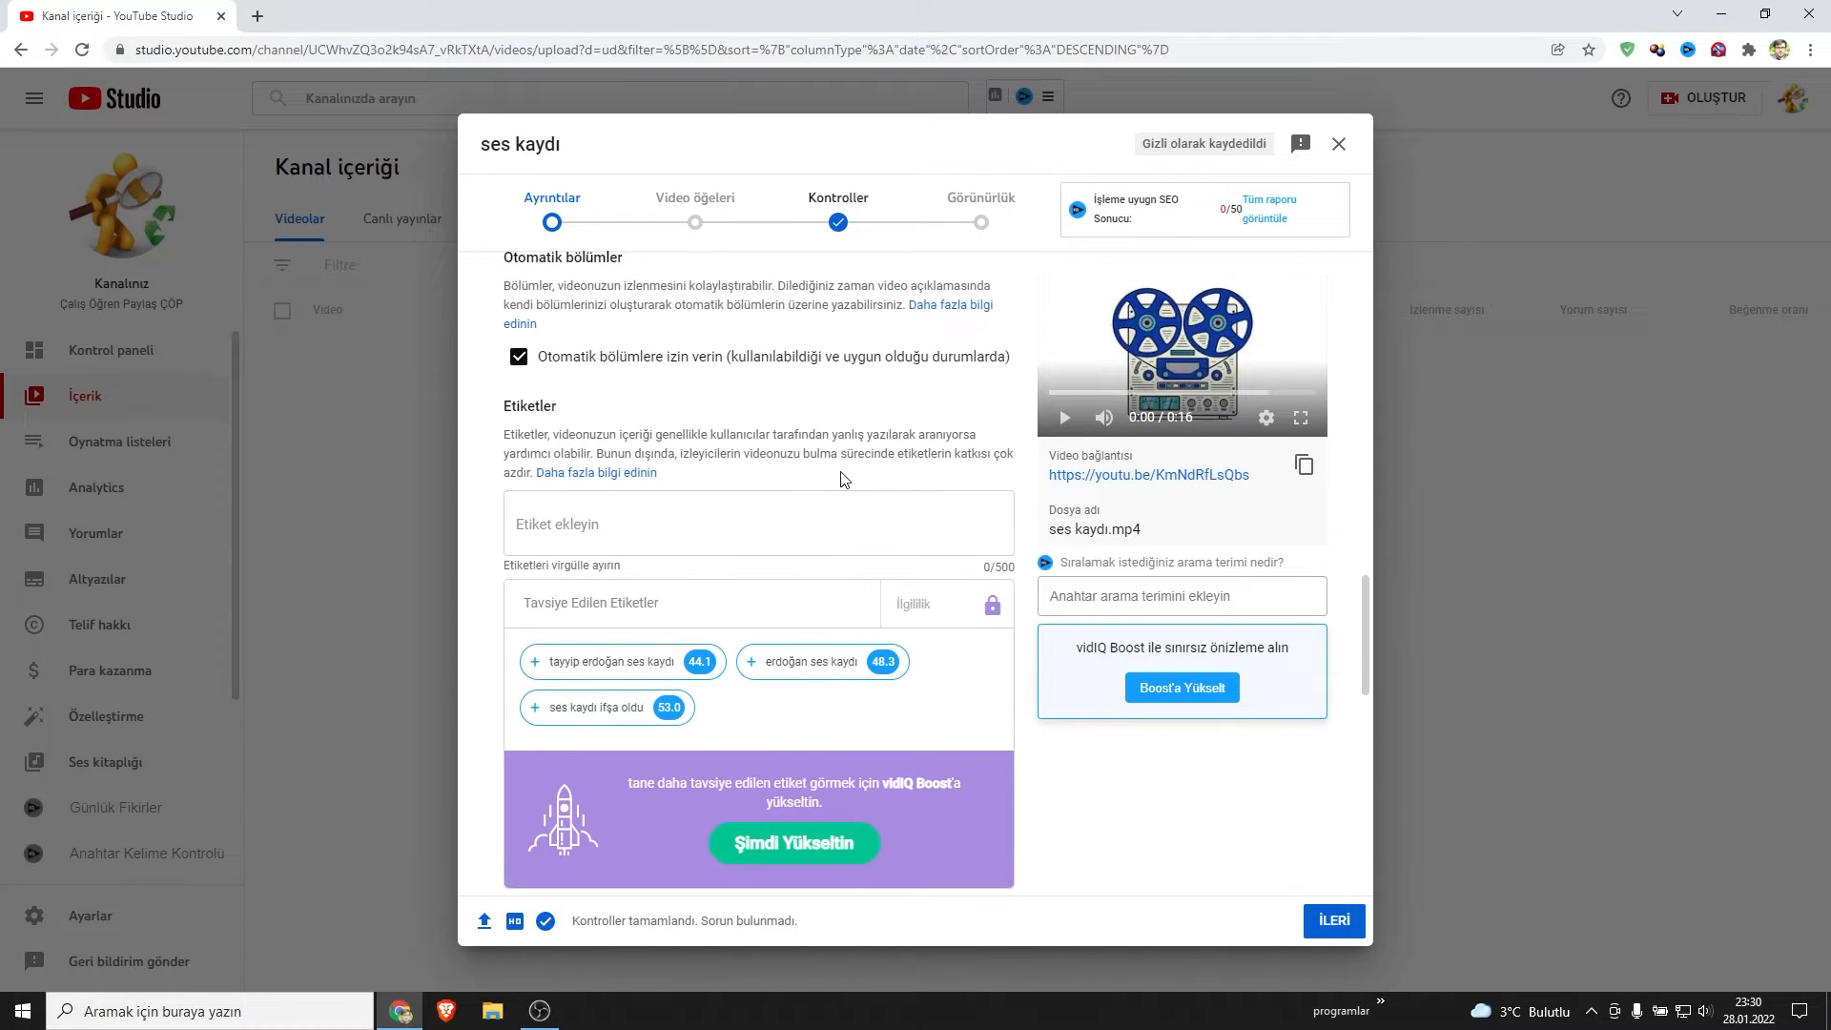
scroll(830, 449, "down", 9)
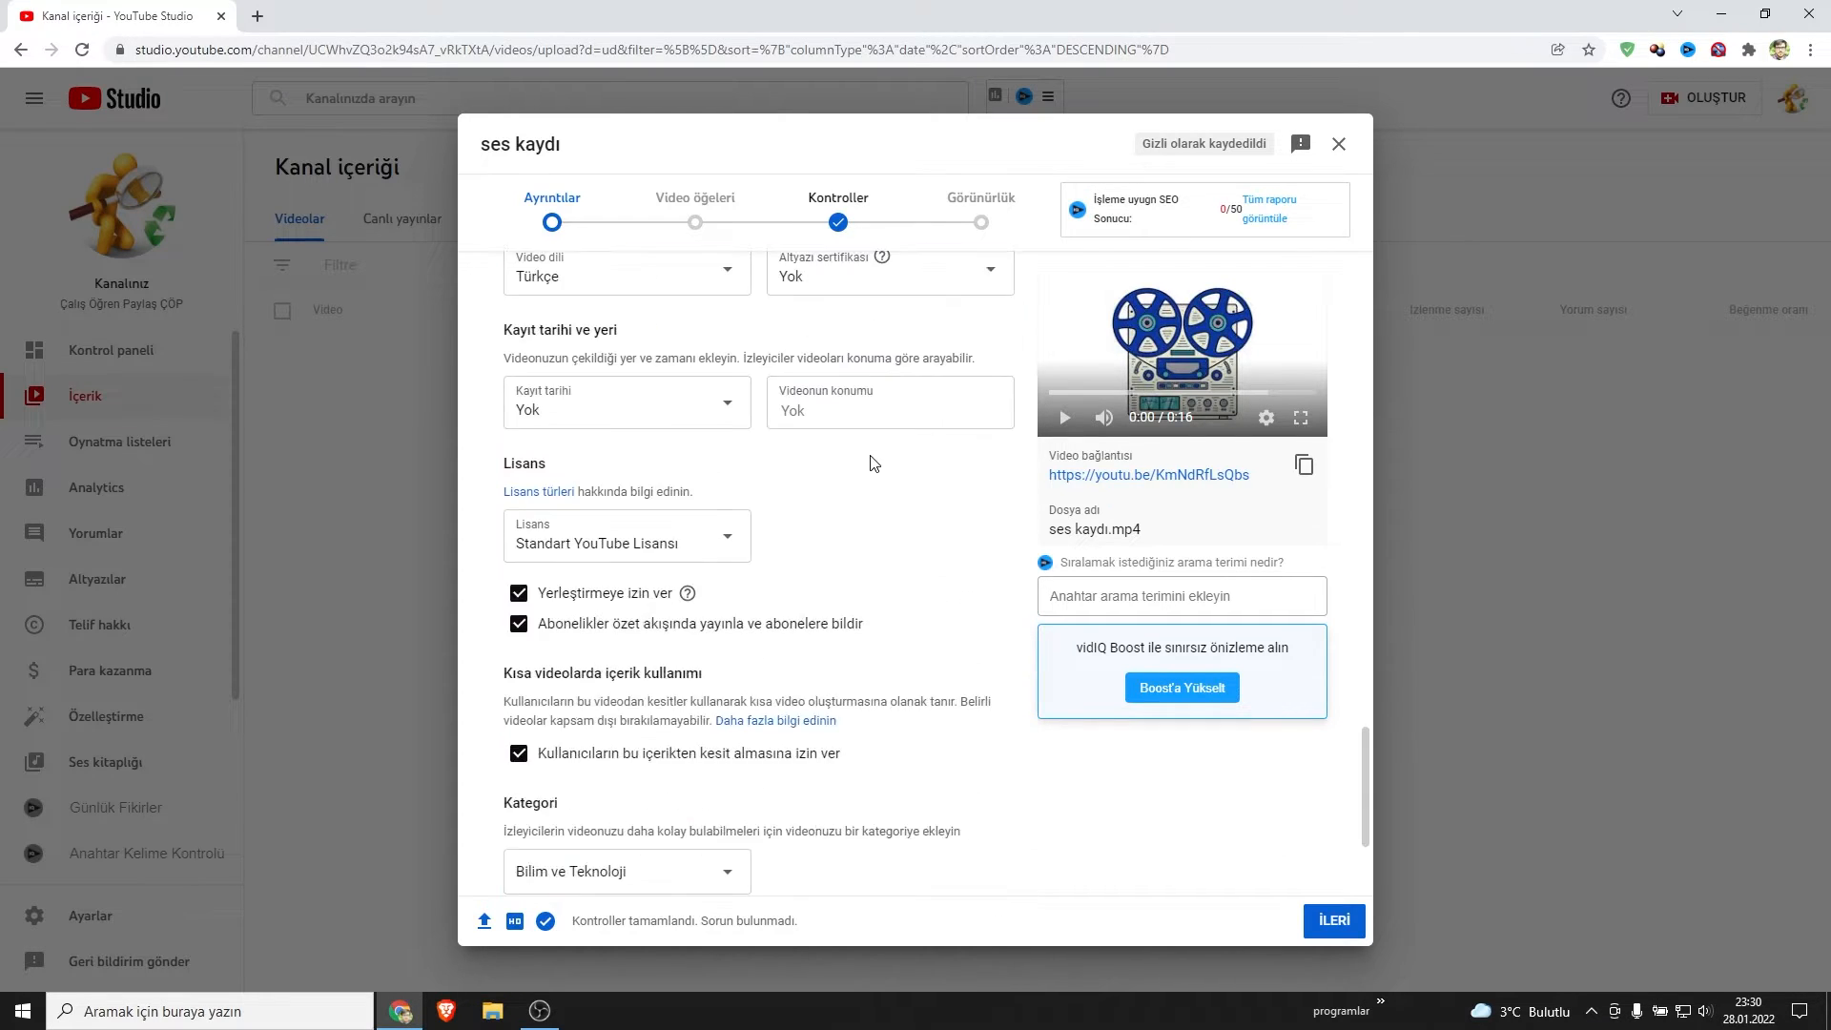
scroll(867, 493, "down", 3)
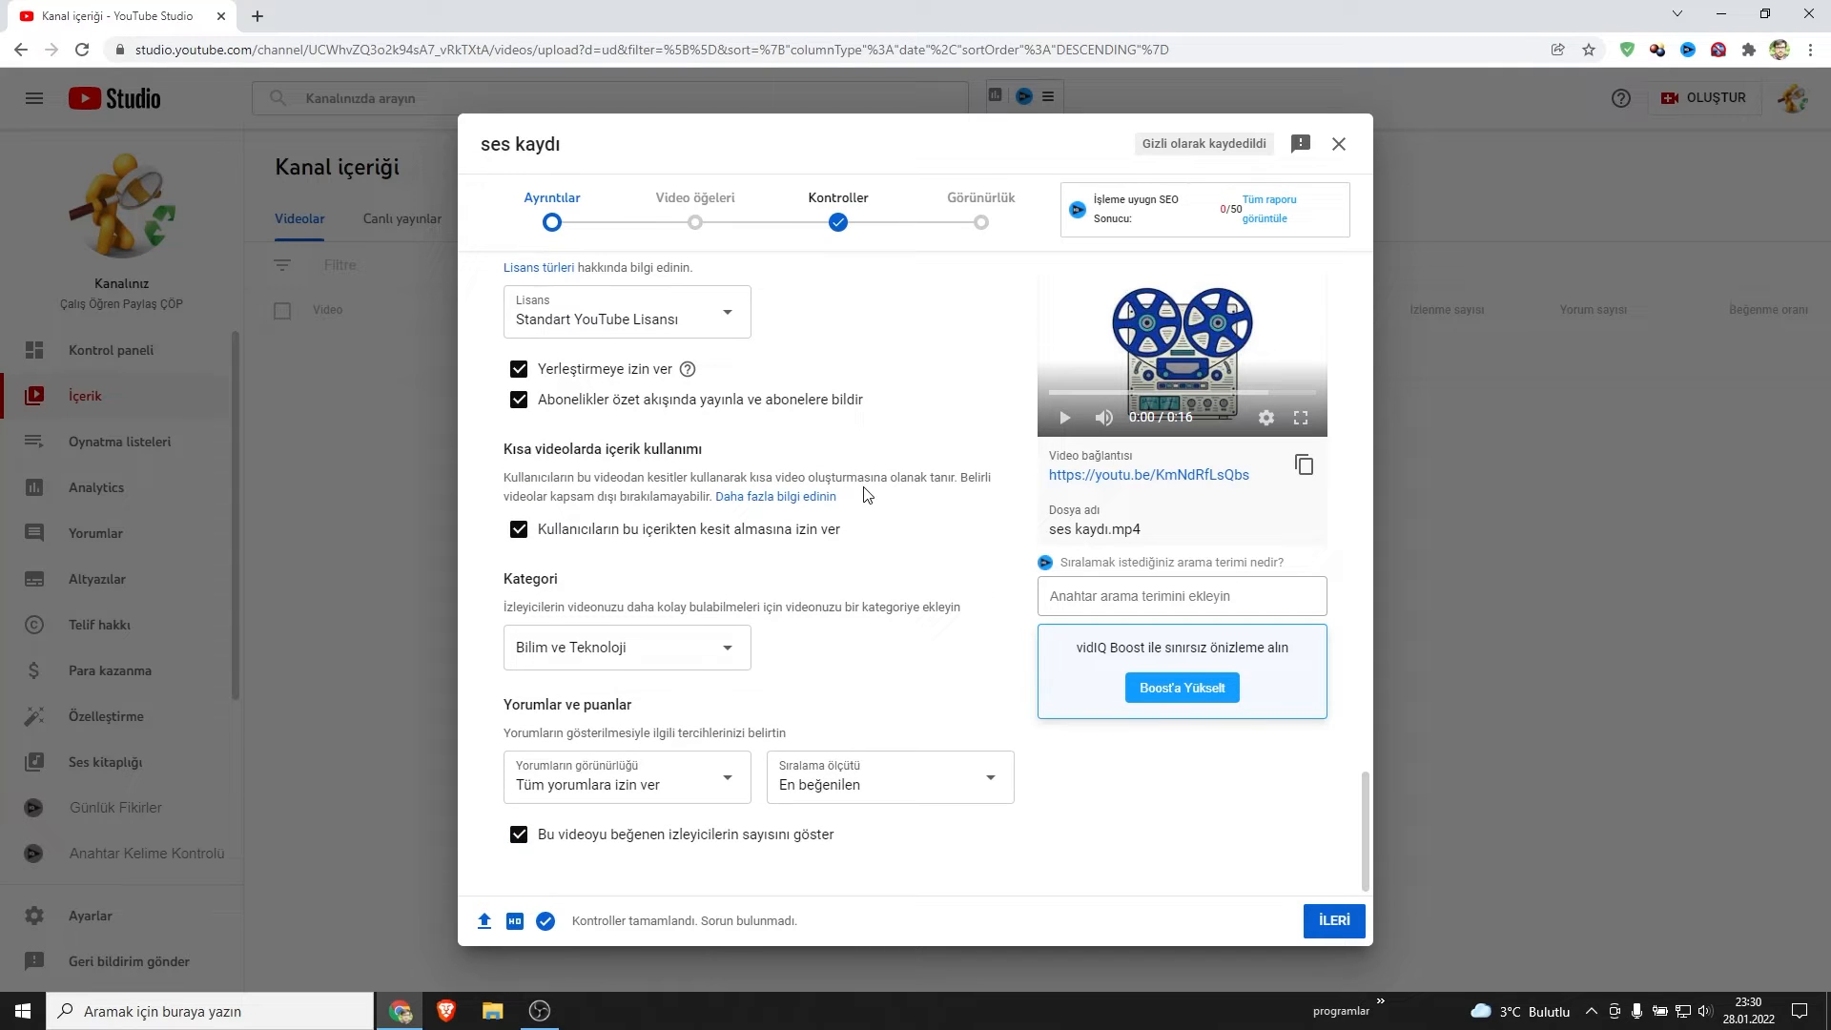
scroll(824, 425, "up", 1)
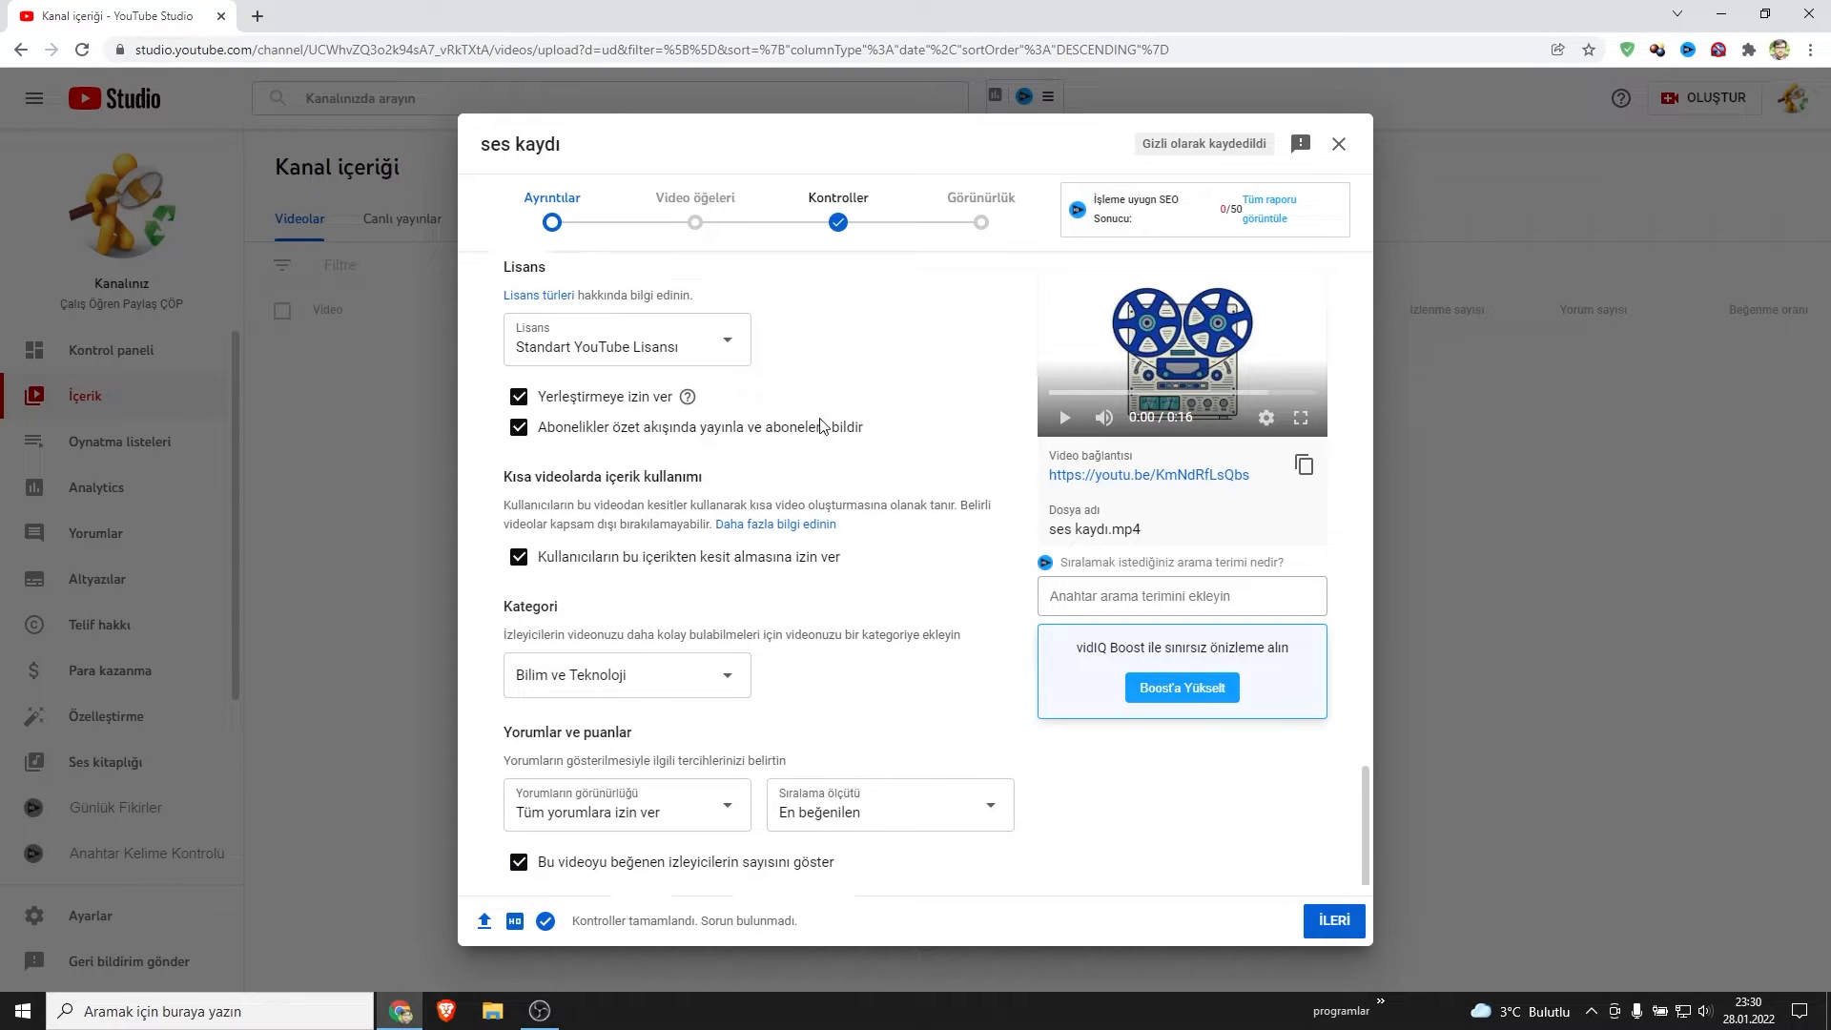
scroll(826, 429, "down", 1)
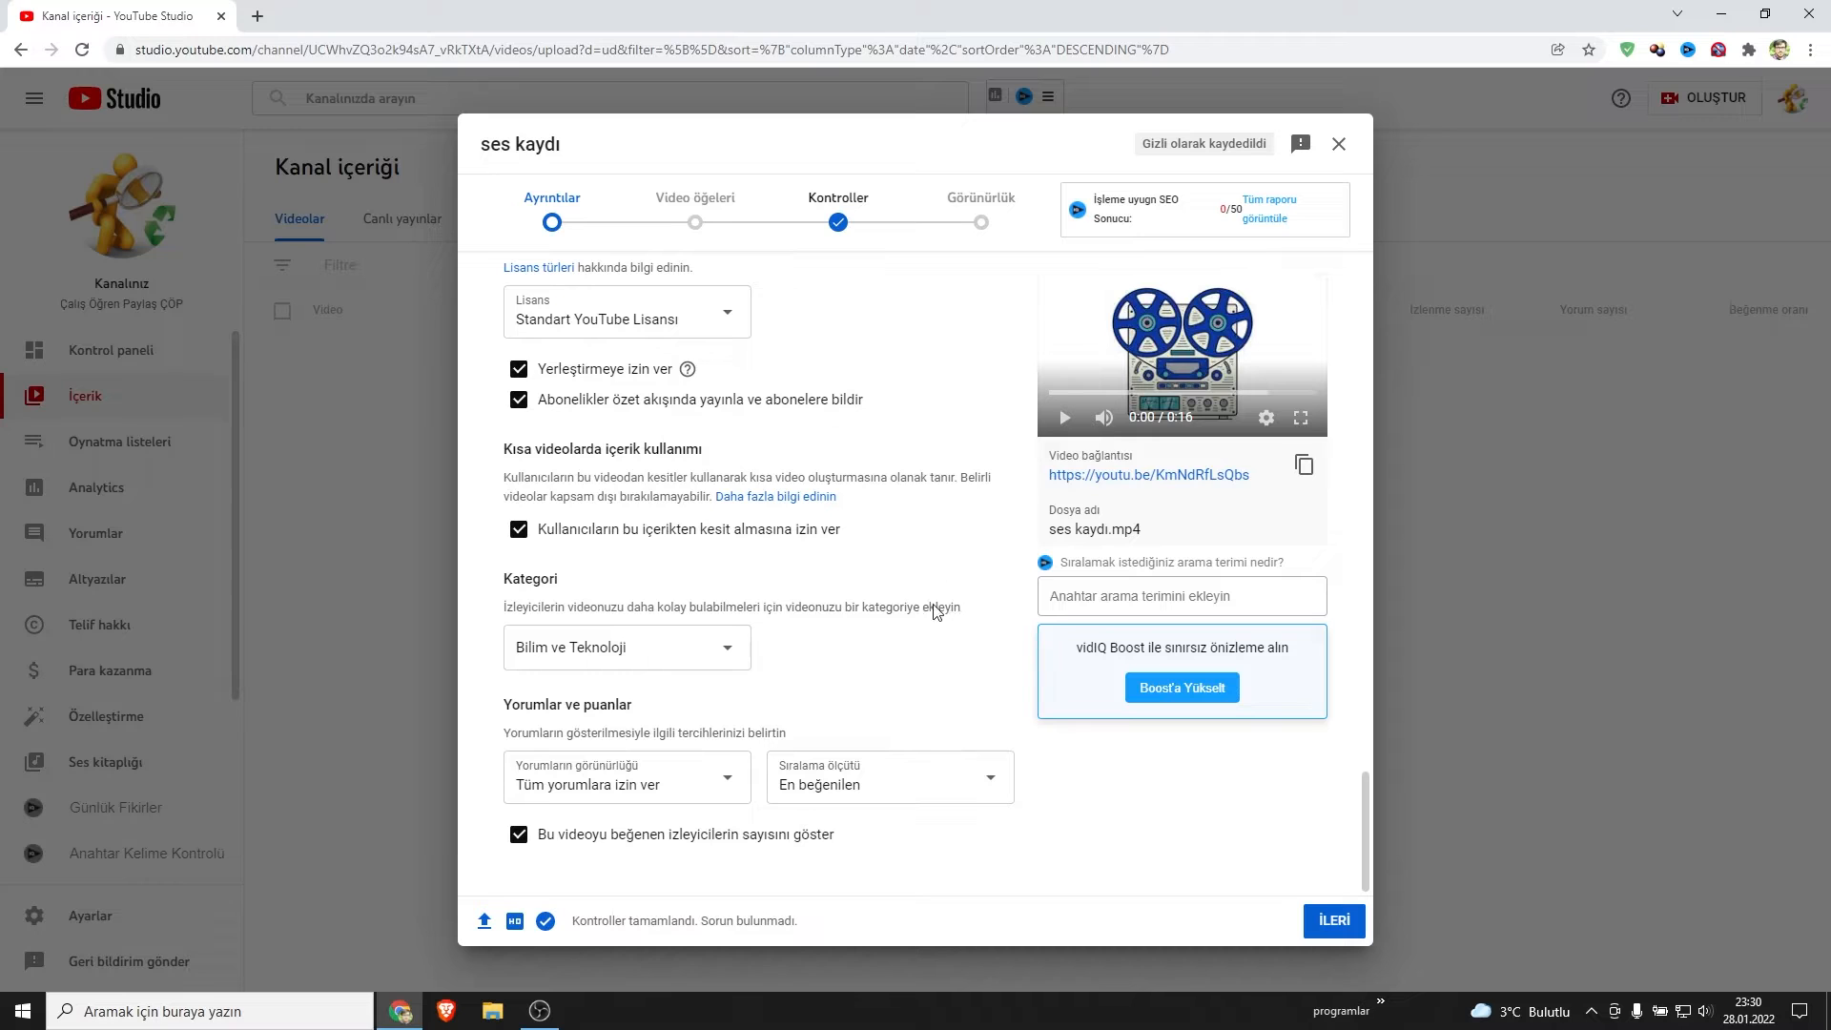
Step: Choose Türkçe as the video language in the language and caption certification section
scroll(917, 664, "up", 4)
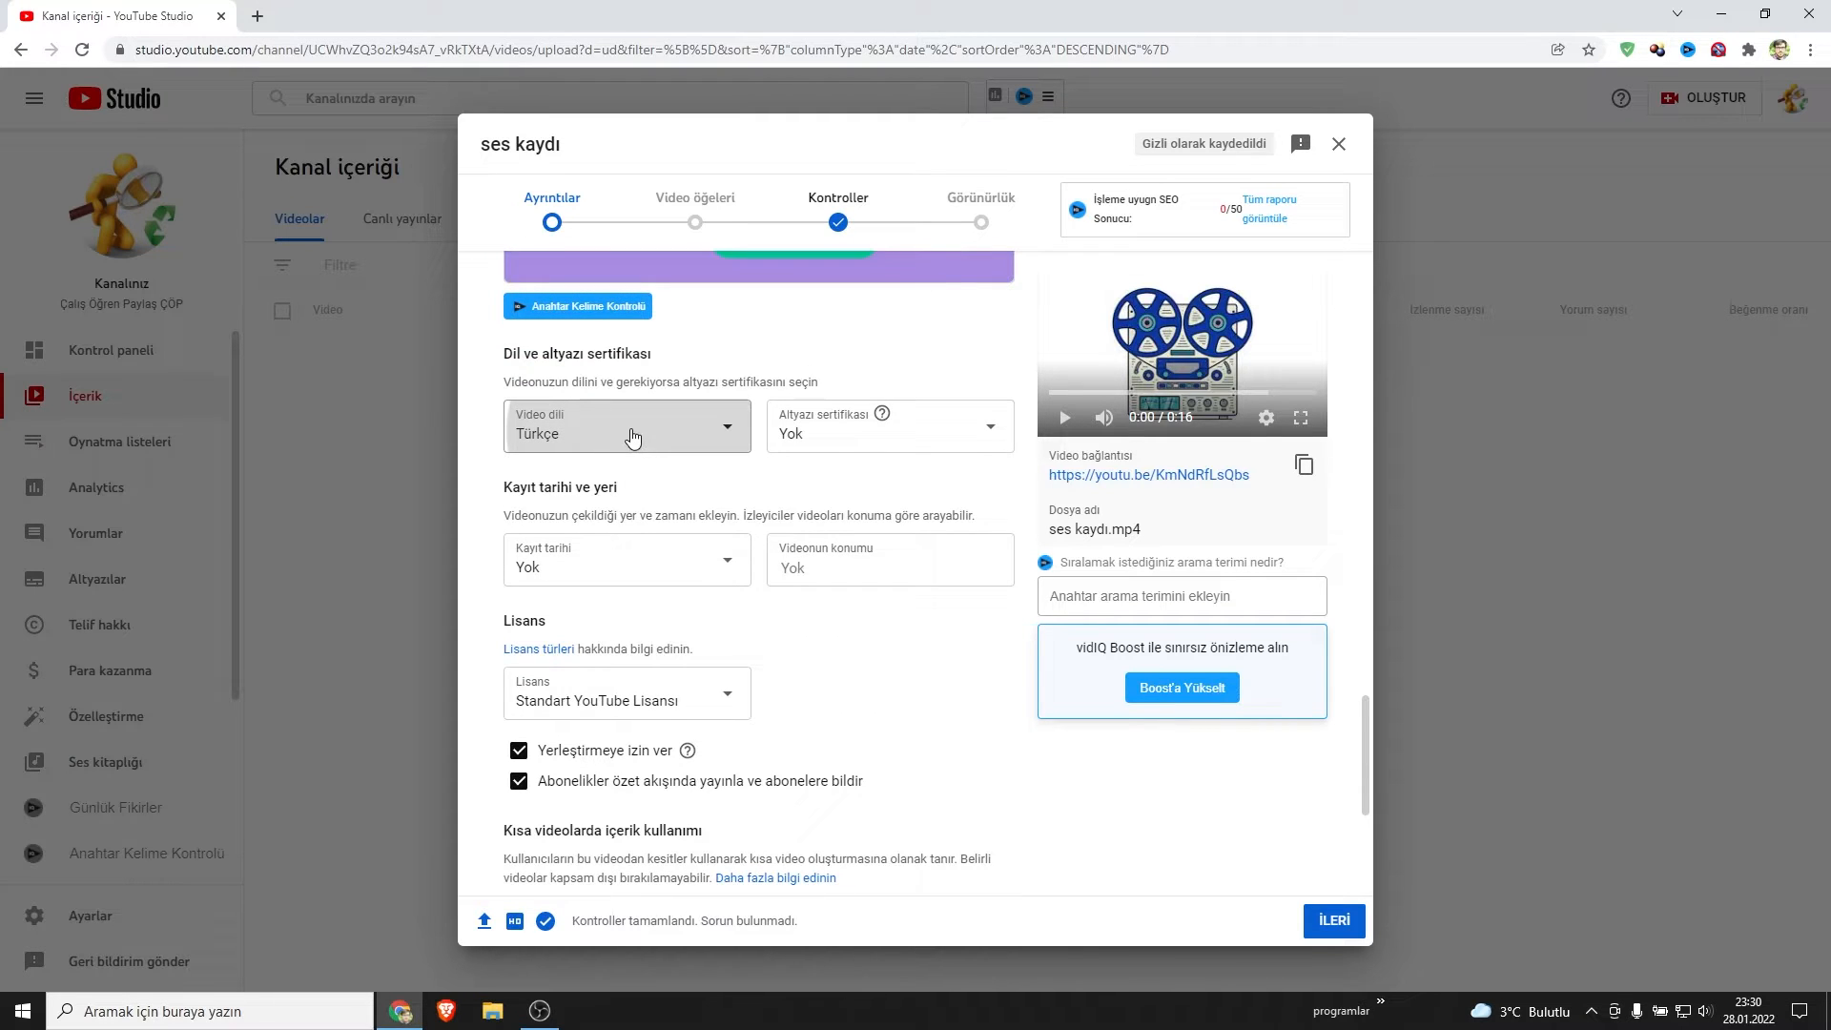
left_click(732, 434)
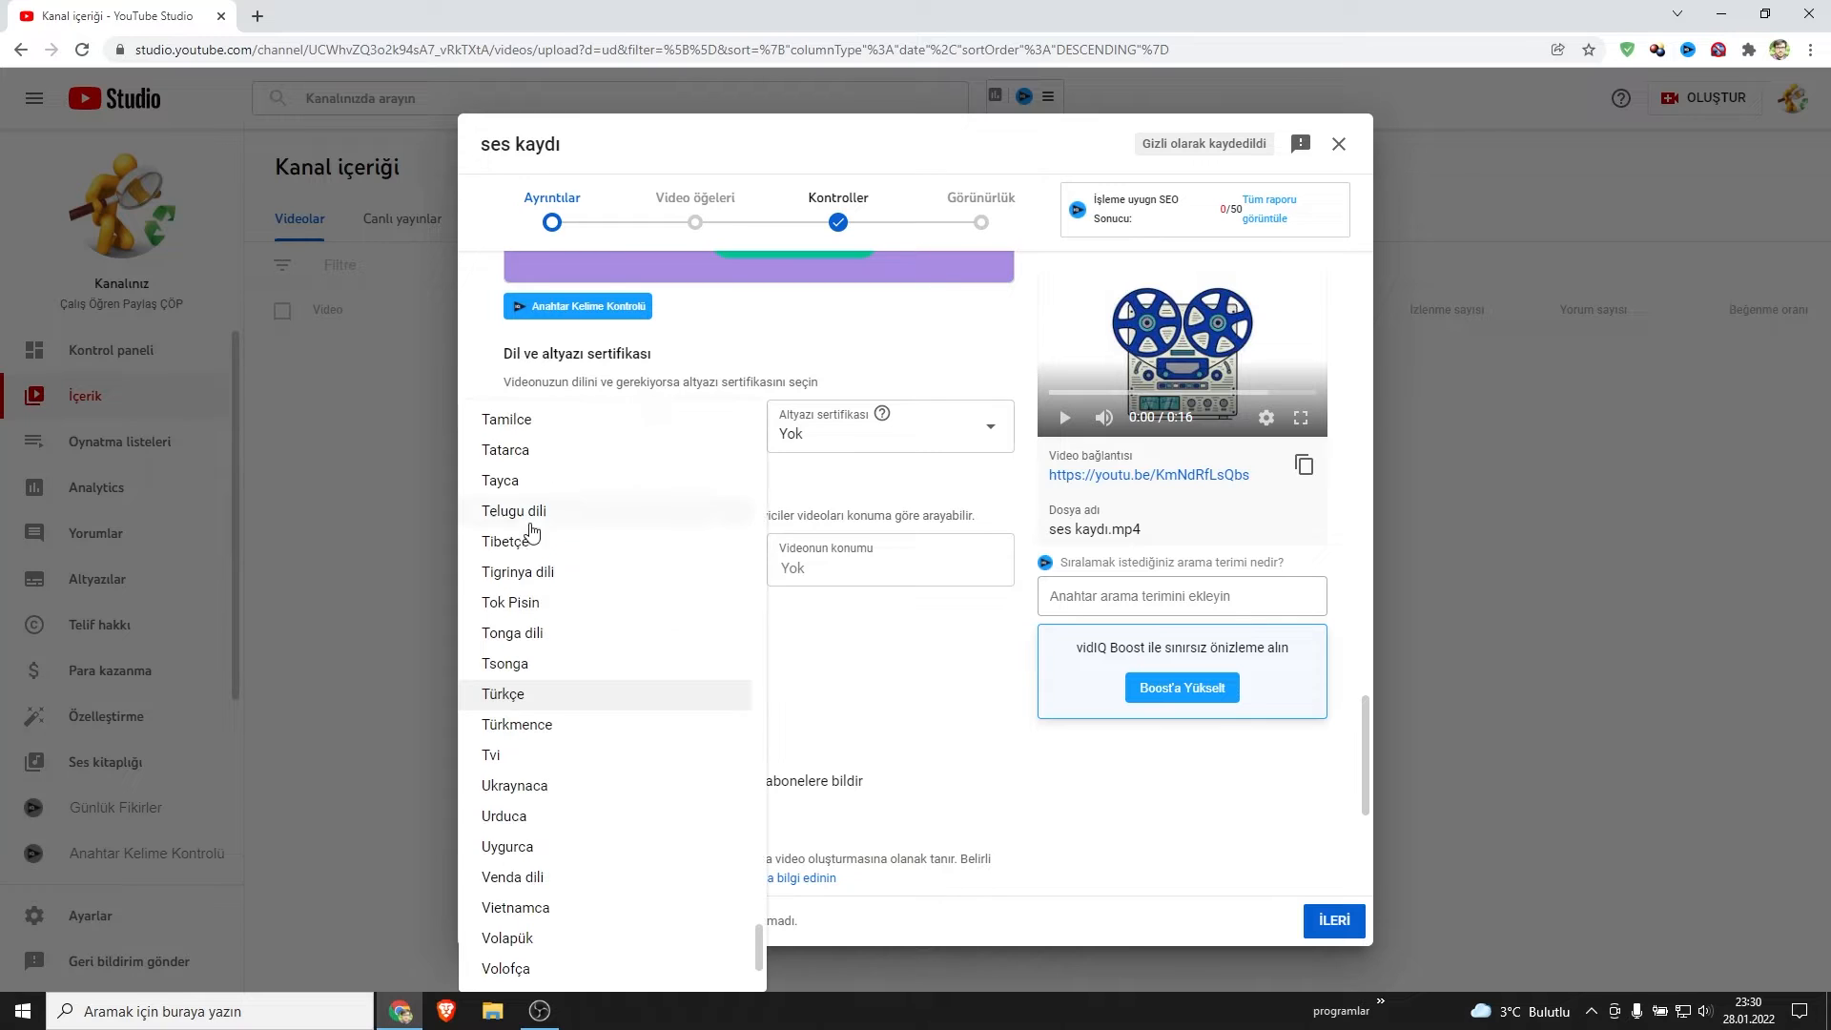
left_click(506, 693)
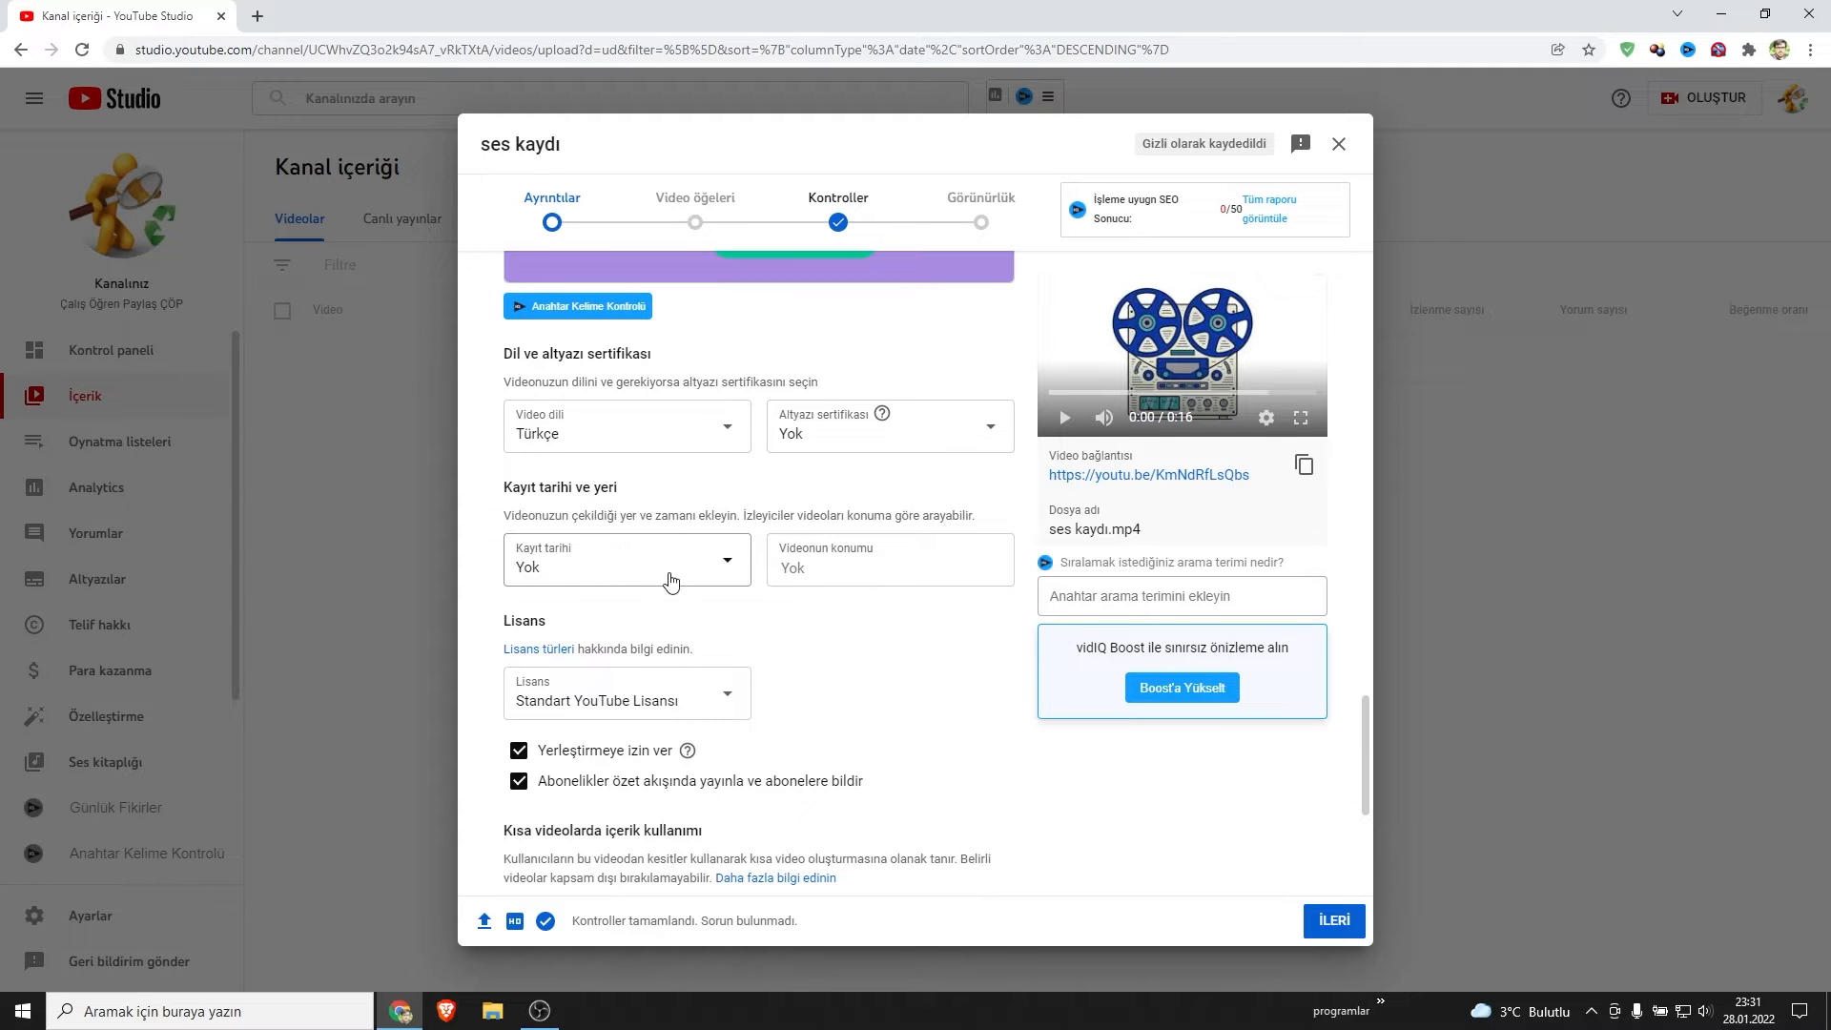
Step: Review the caption certification, recording date, license, audience, paid promotion and tag settings of the upload
scroll(839, 641, "down", 1)
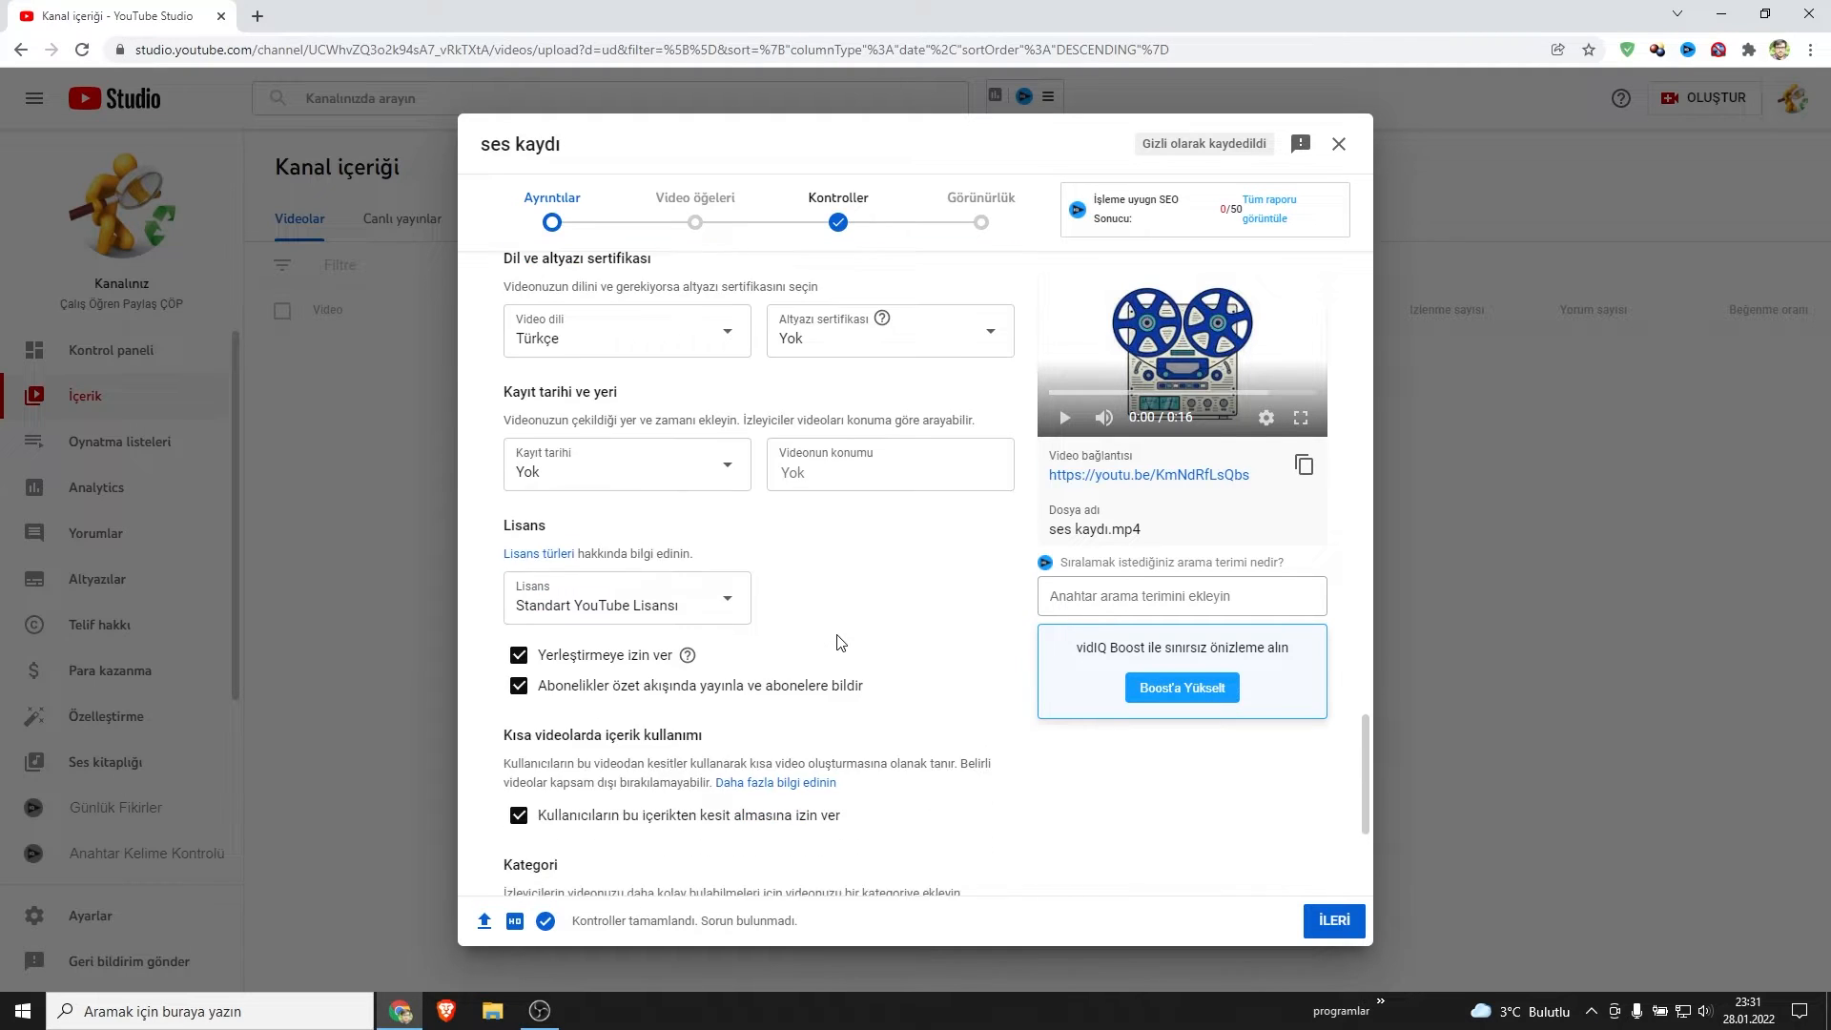
scroll(839, 641, "up", 2)
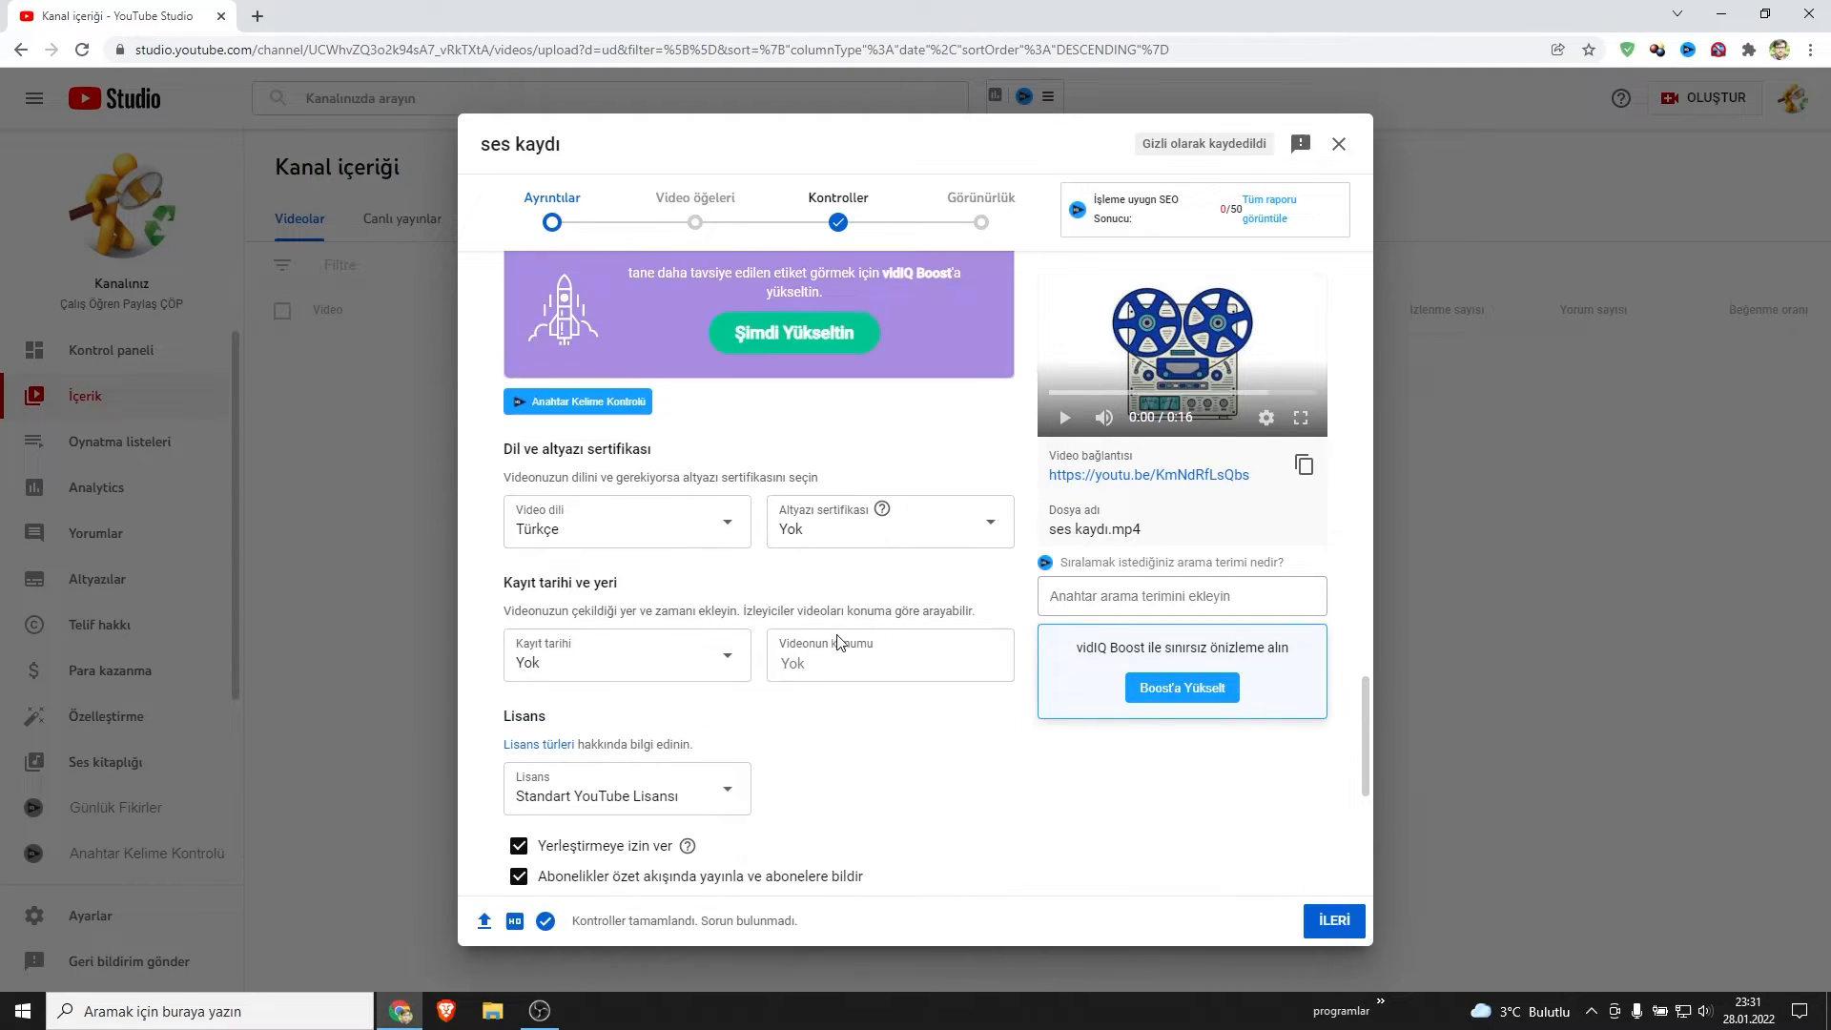
left_click(913, 545)
scroll(980, 850, "up", 5)
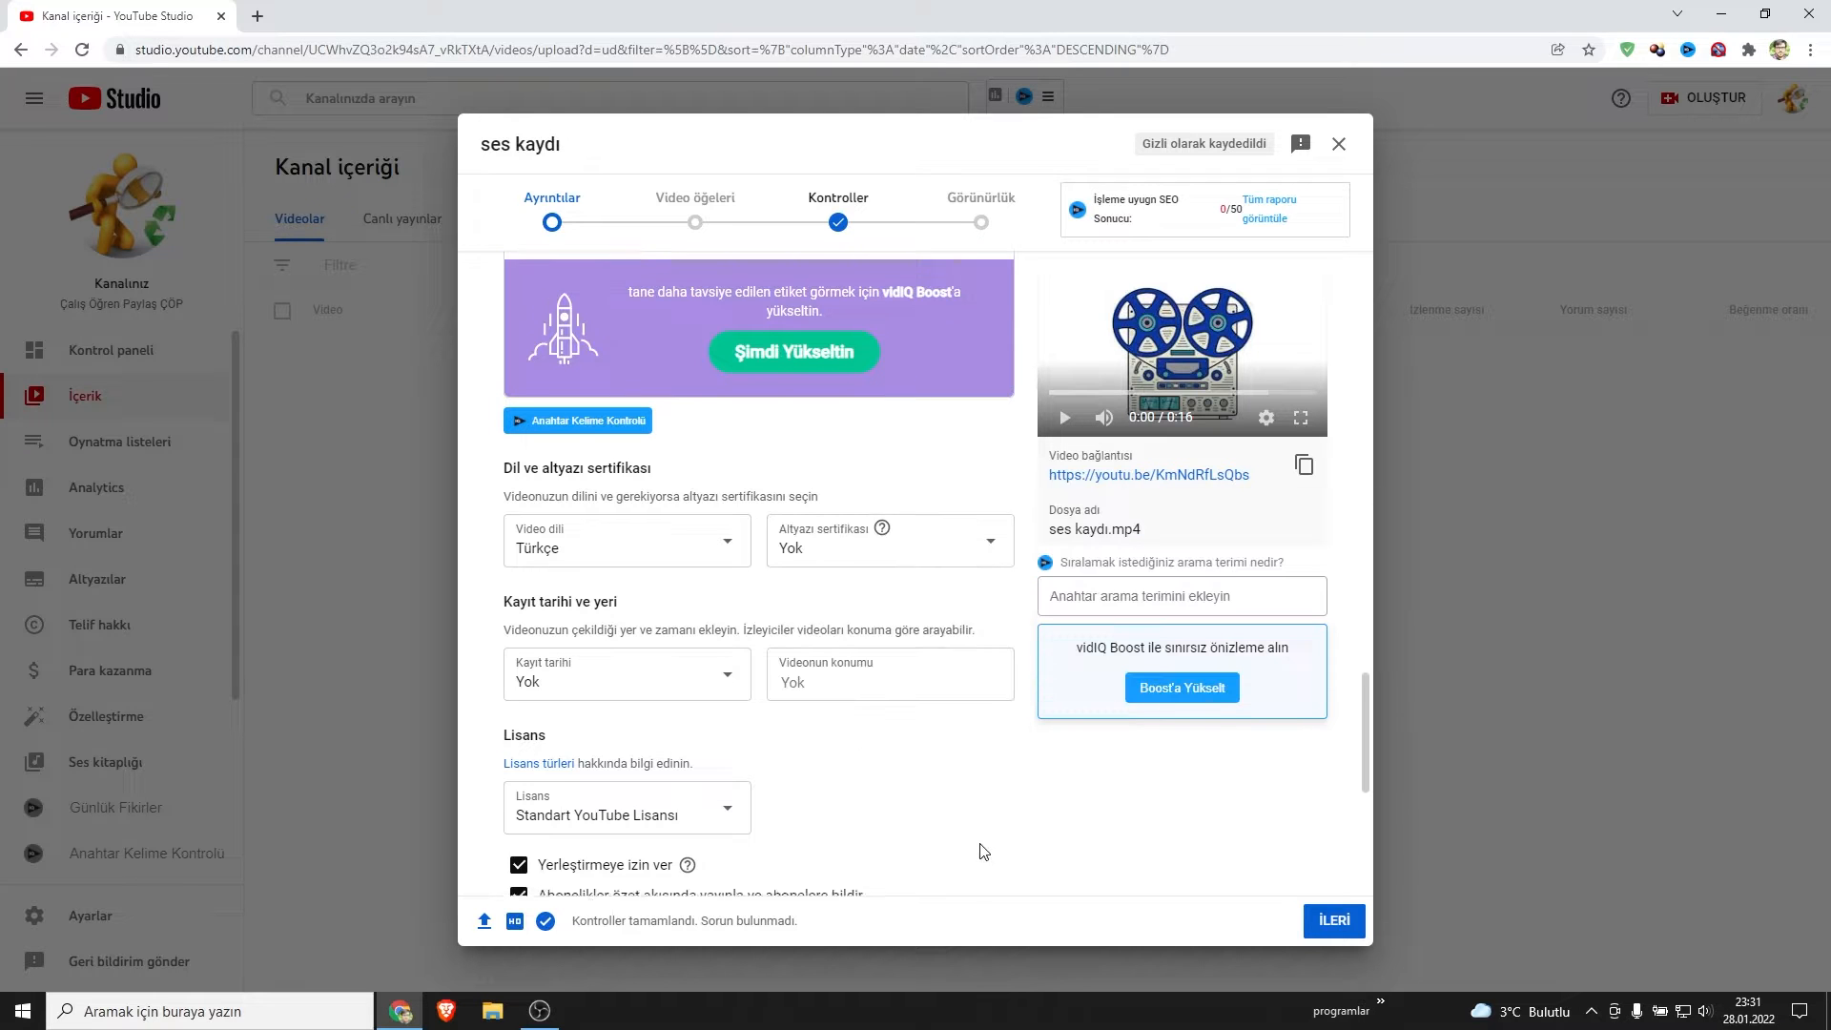
scroll(980, 849, "up", 10)
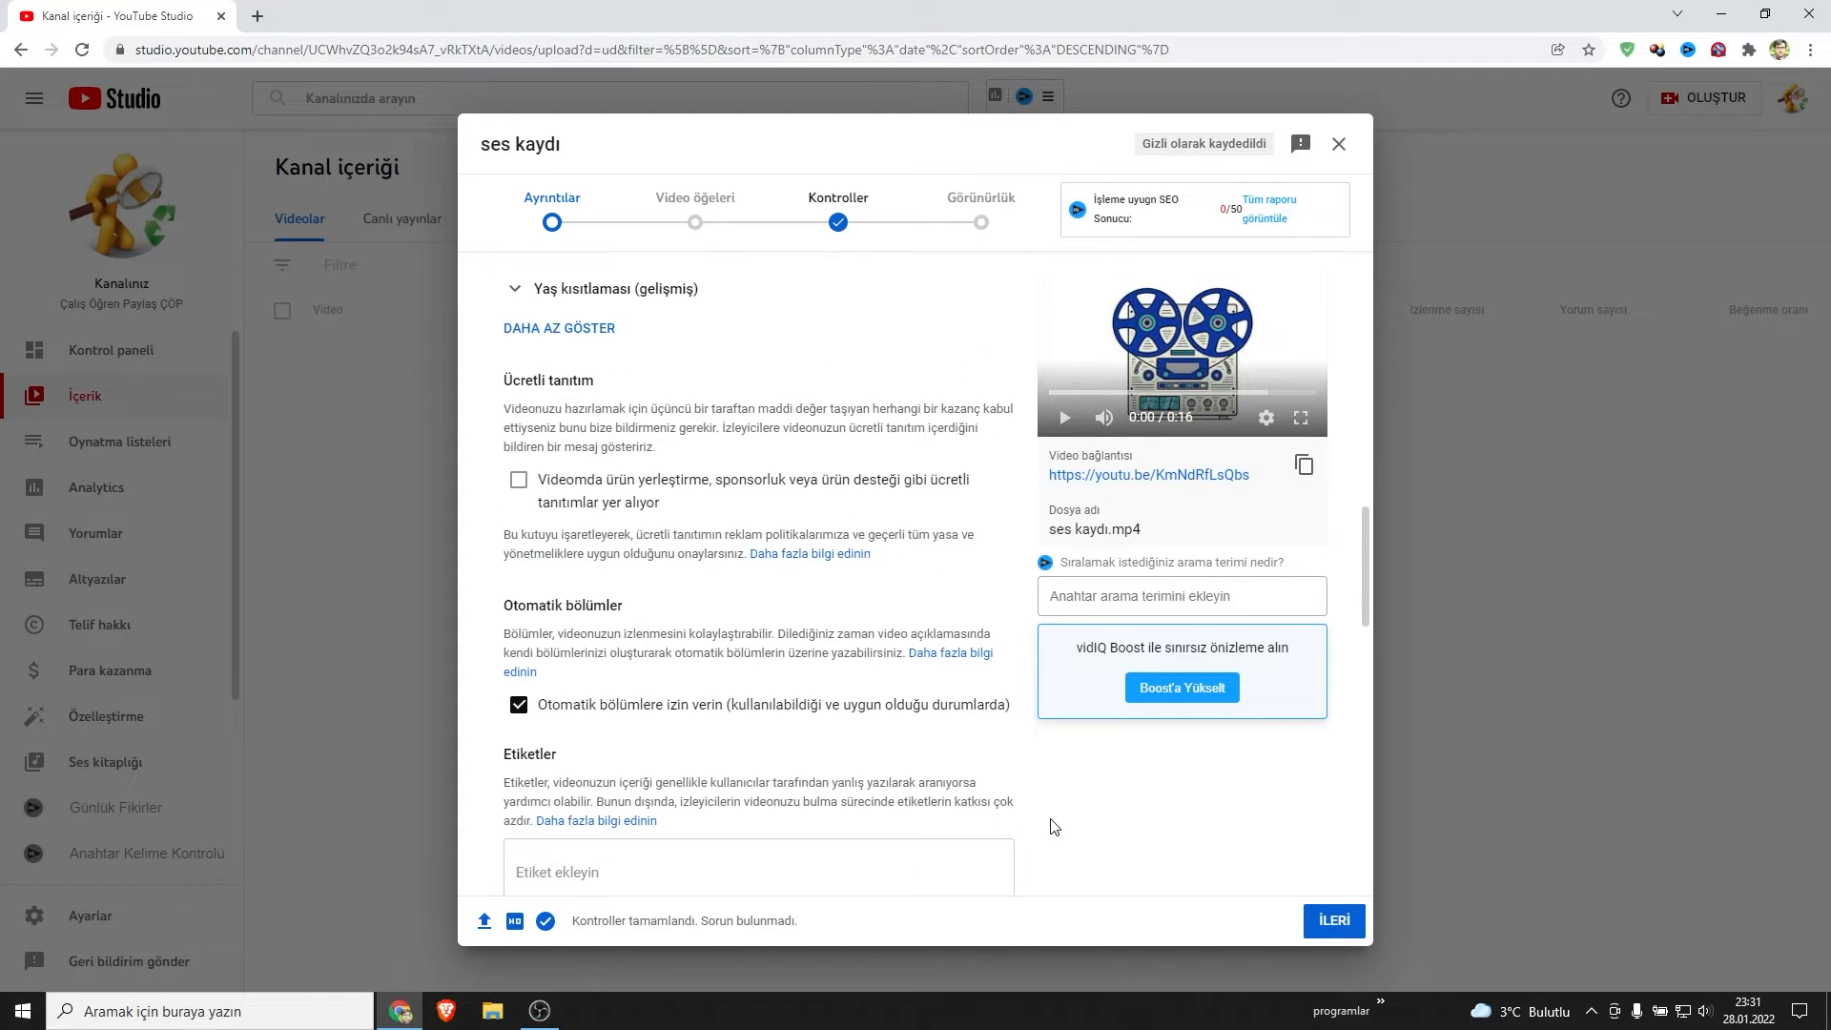
scroll(910, 796, "up", 1)
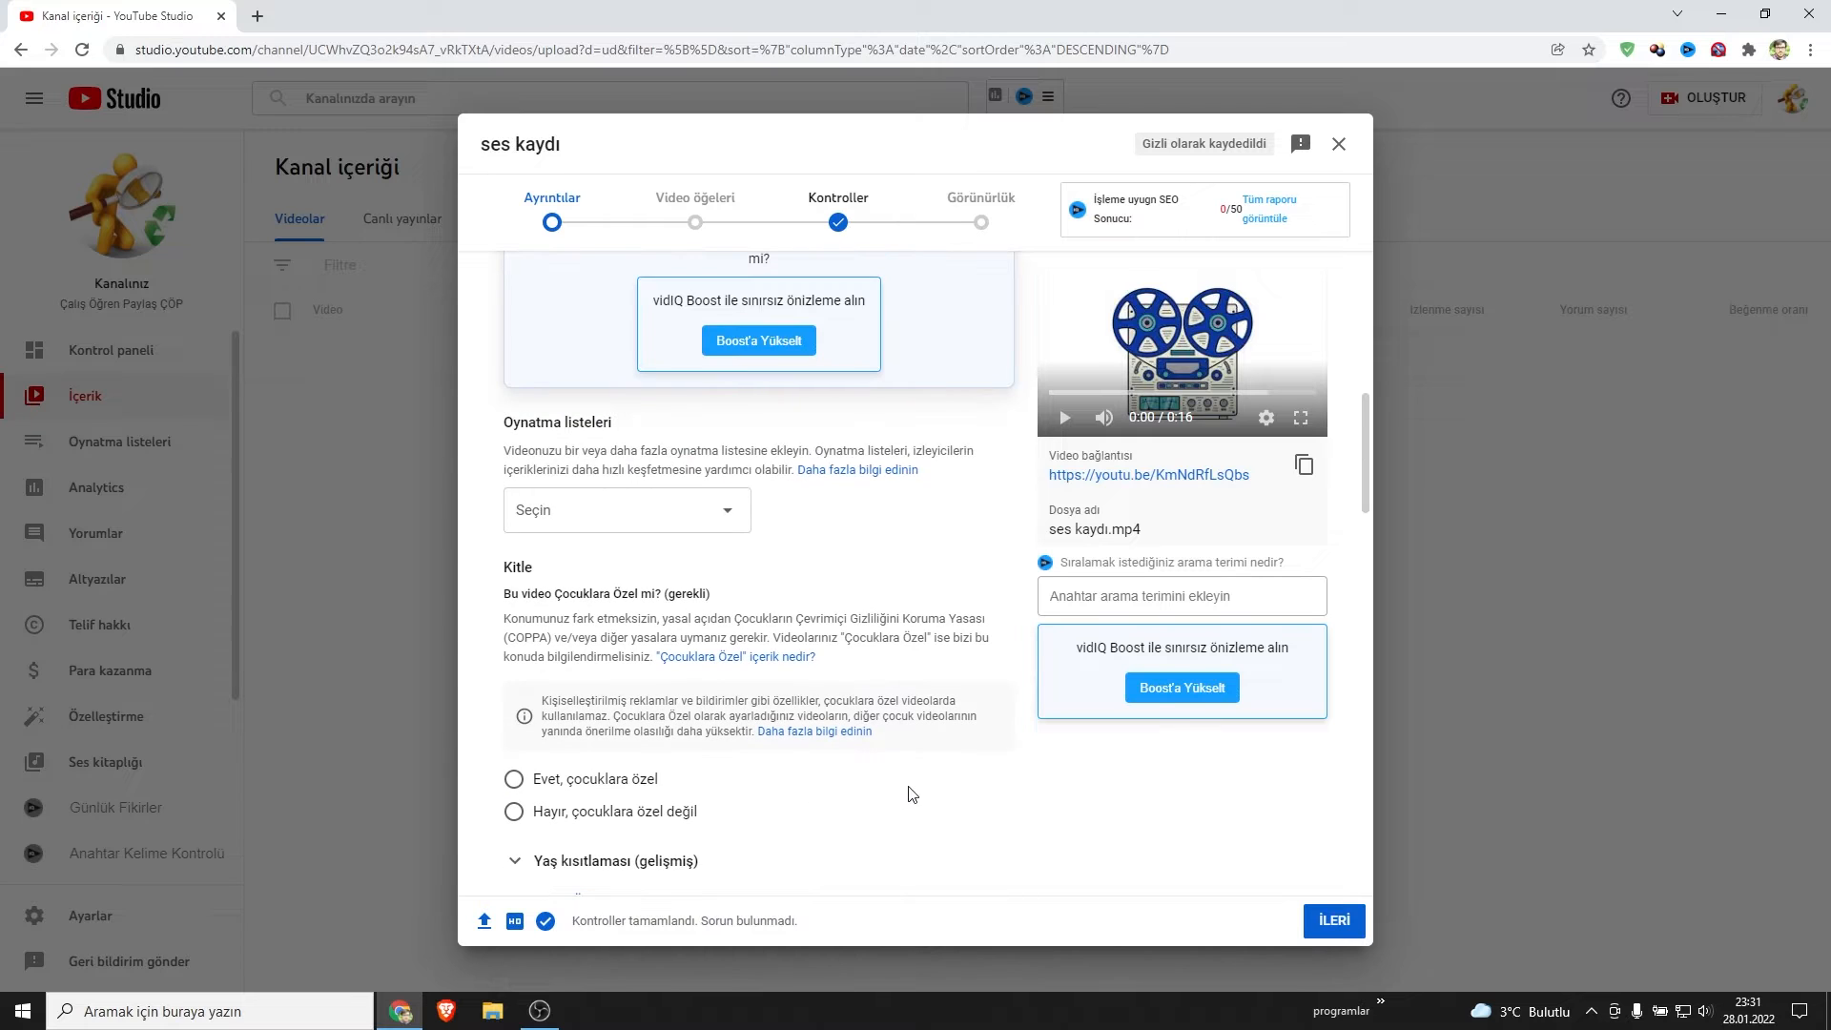
scroll(820, 672, "down", 4)
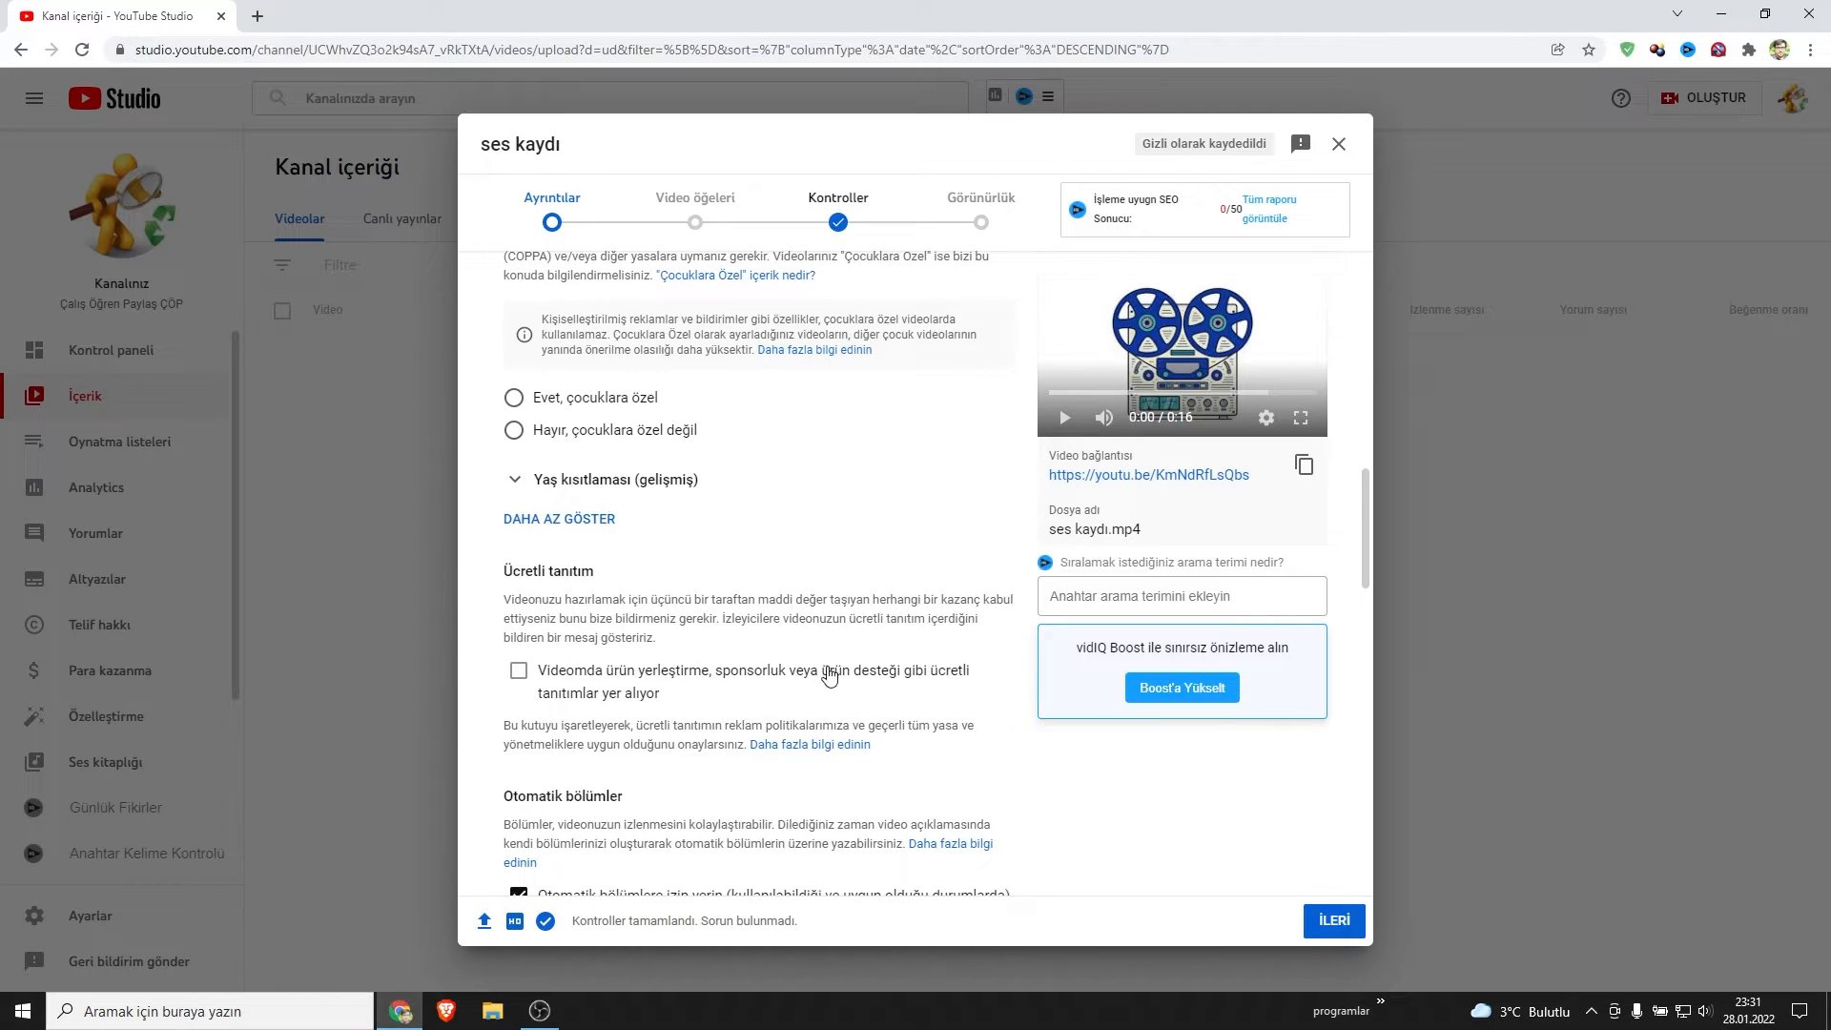
scroll(858, 696, "down", 3)
scroll(839, 620, "down", 2)
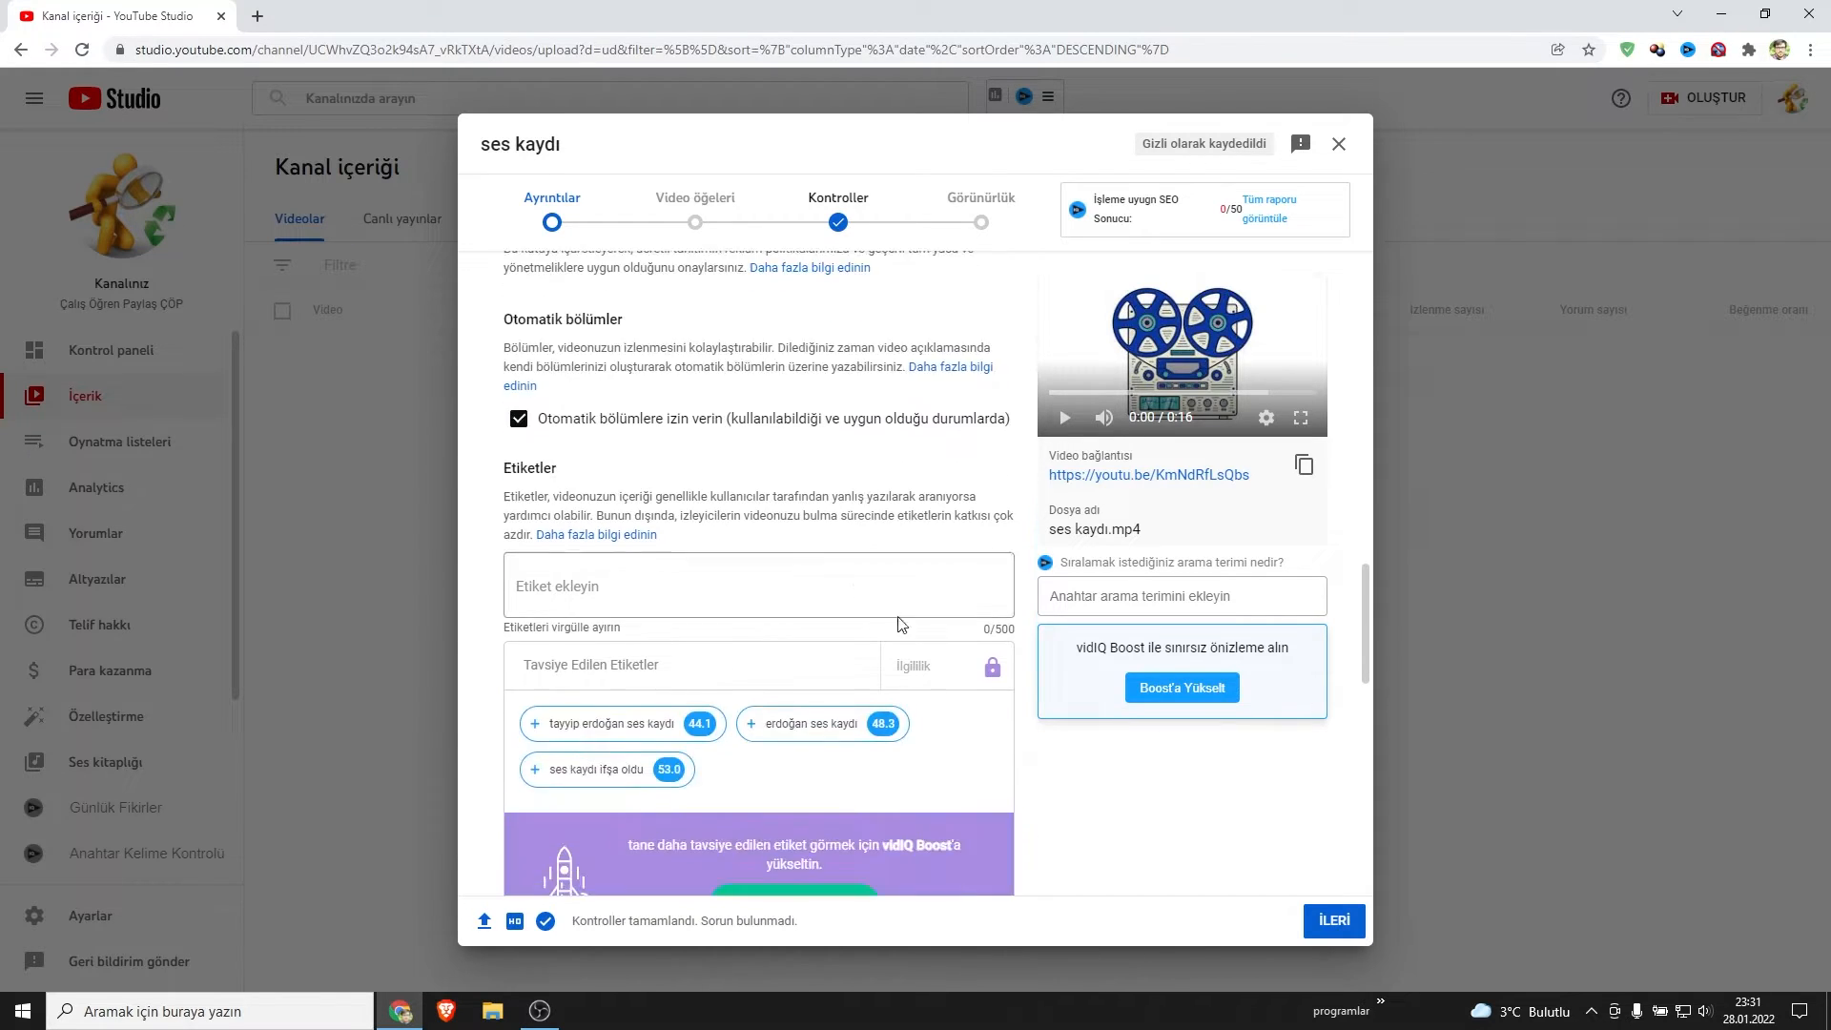
Step: Mark the video as not made for kids and proceed past the video elements and checks to the visibility settings
left_click(1333, 921)
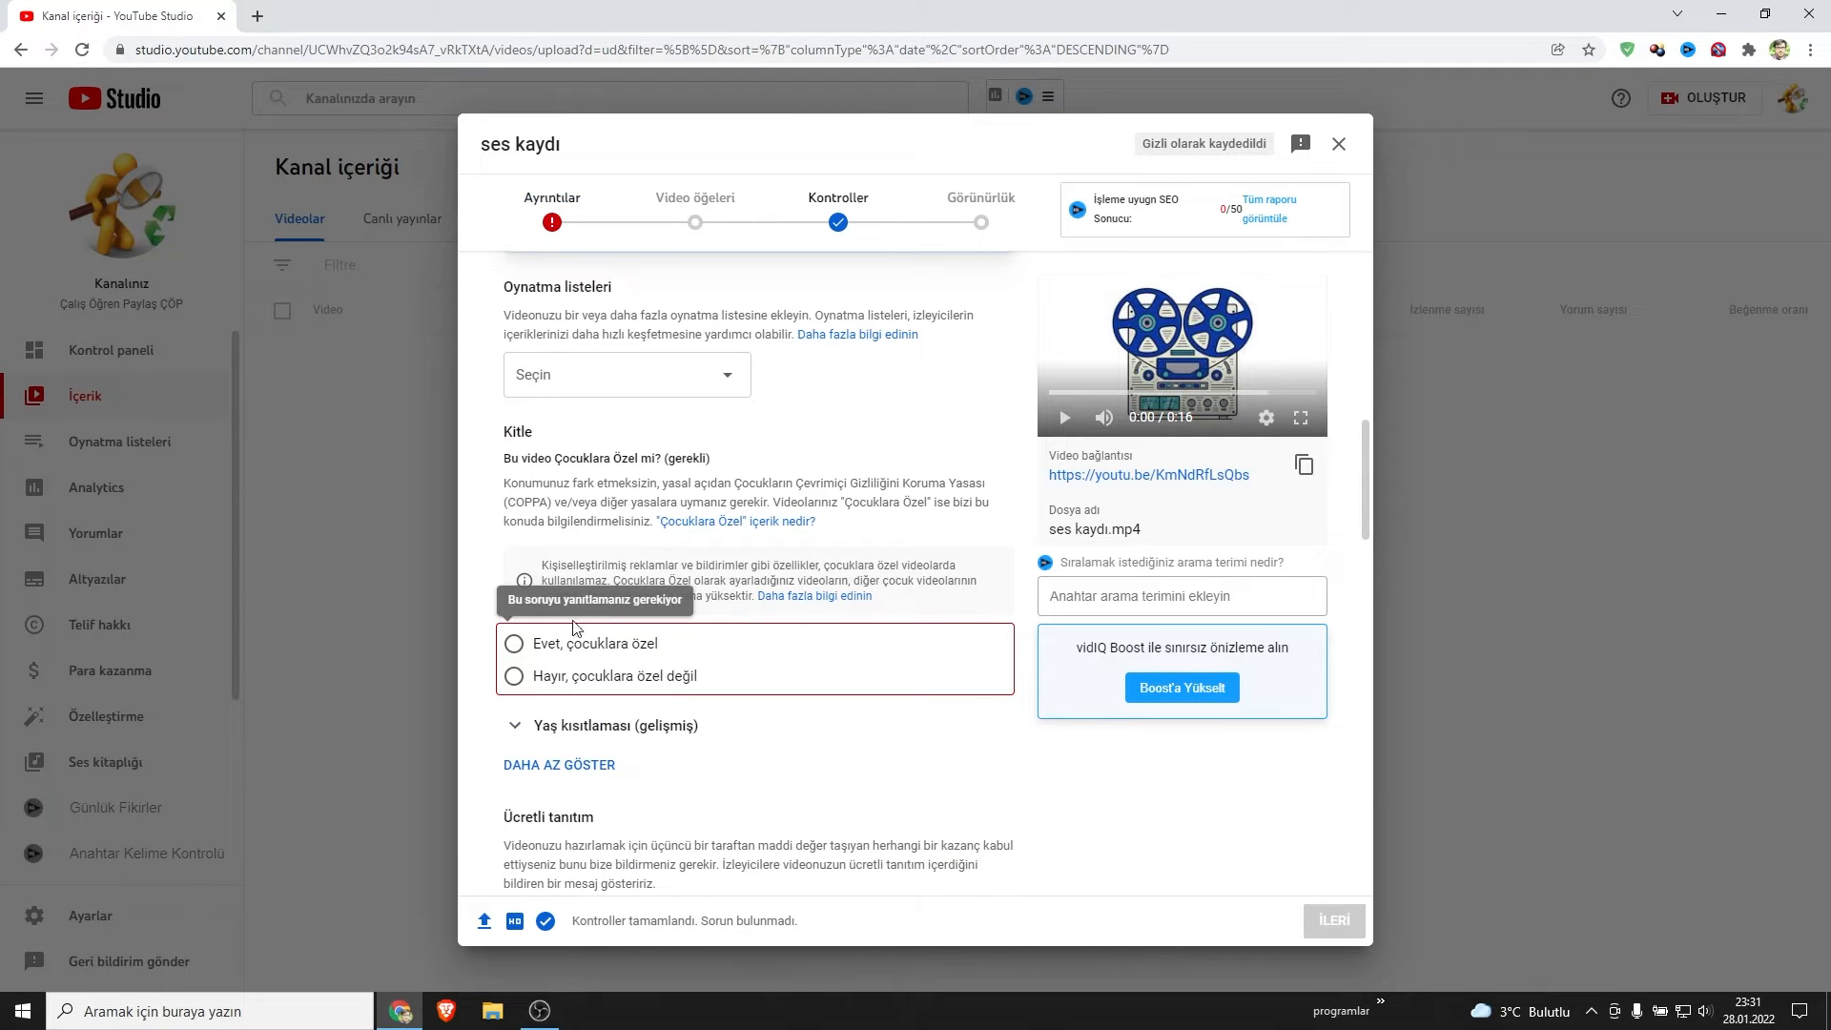
left_click(550, 679)
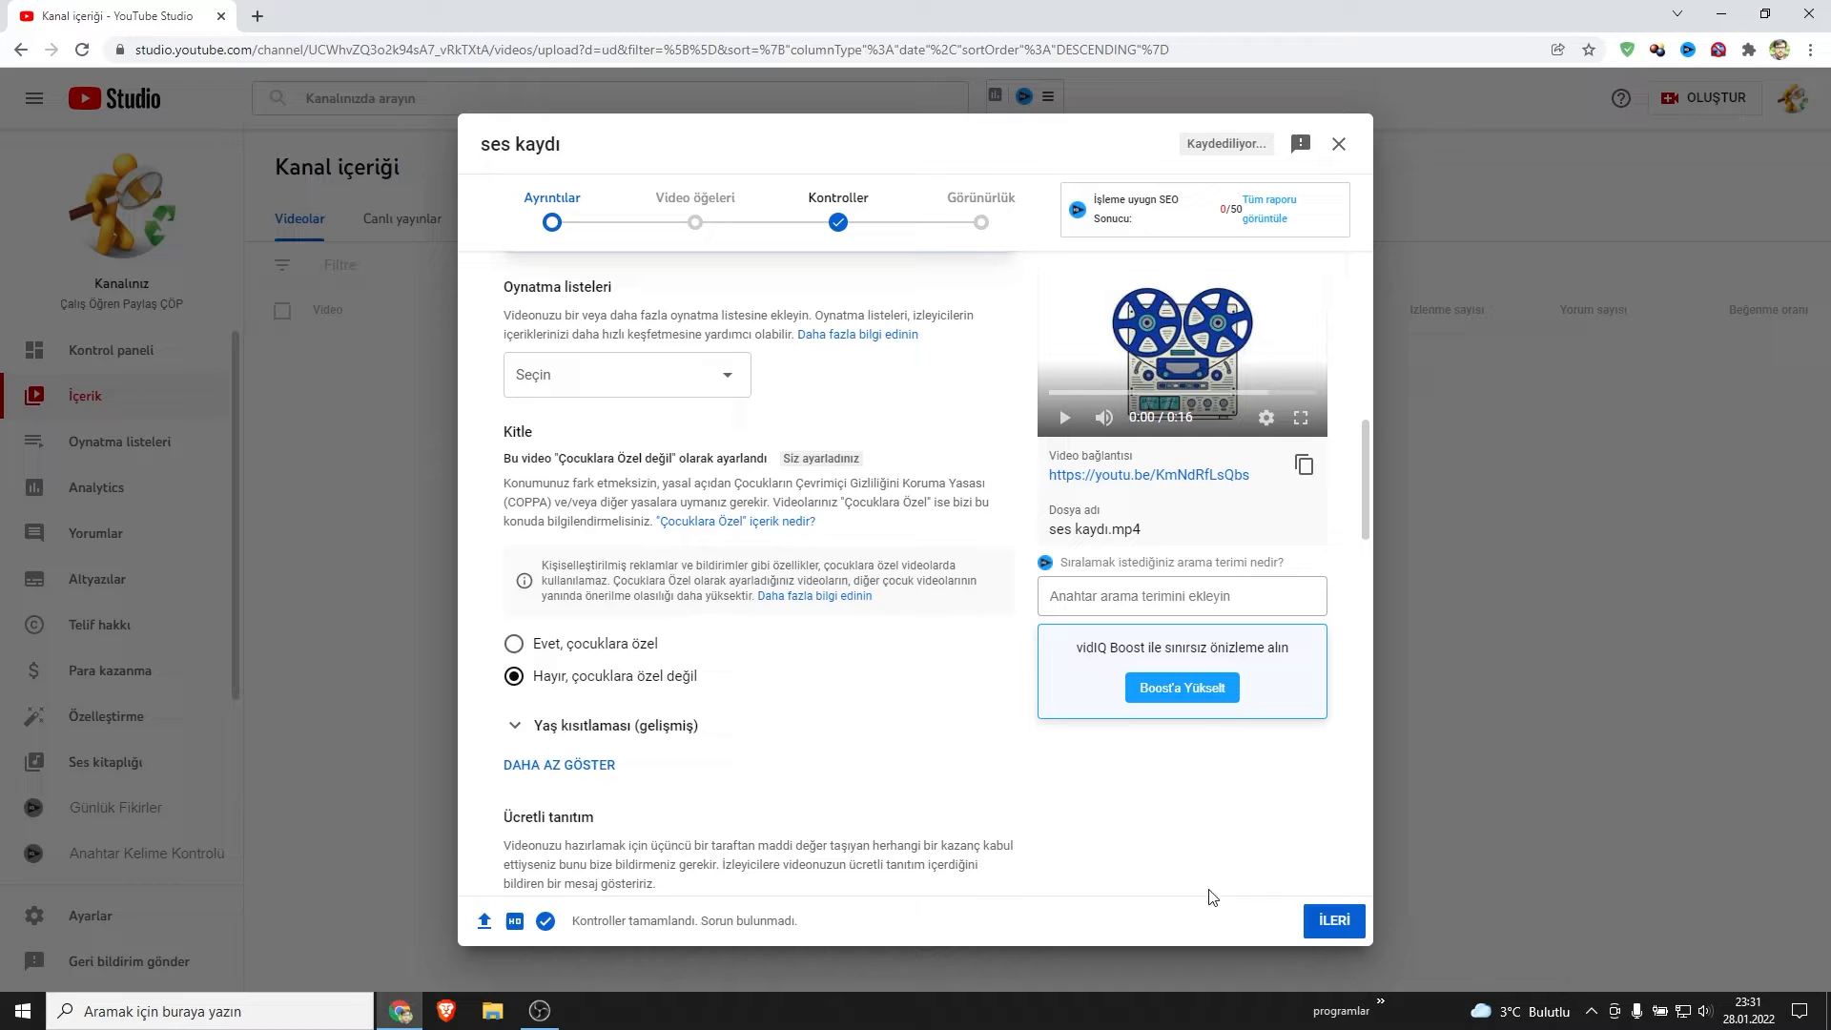
left_click(1325, 921)
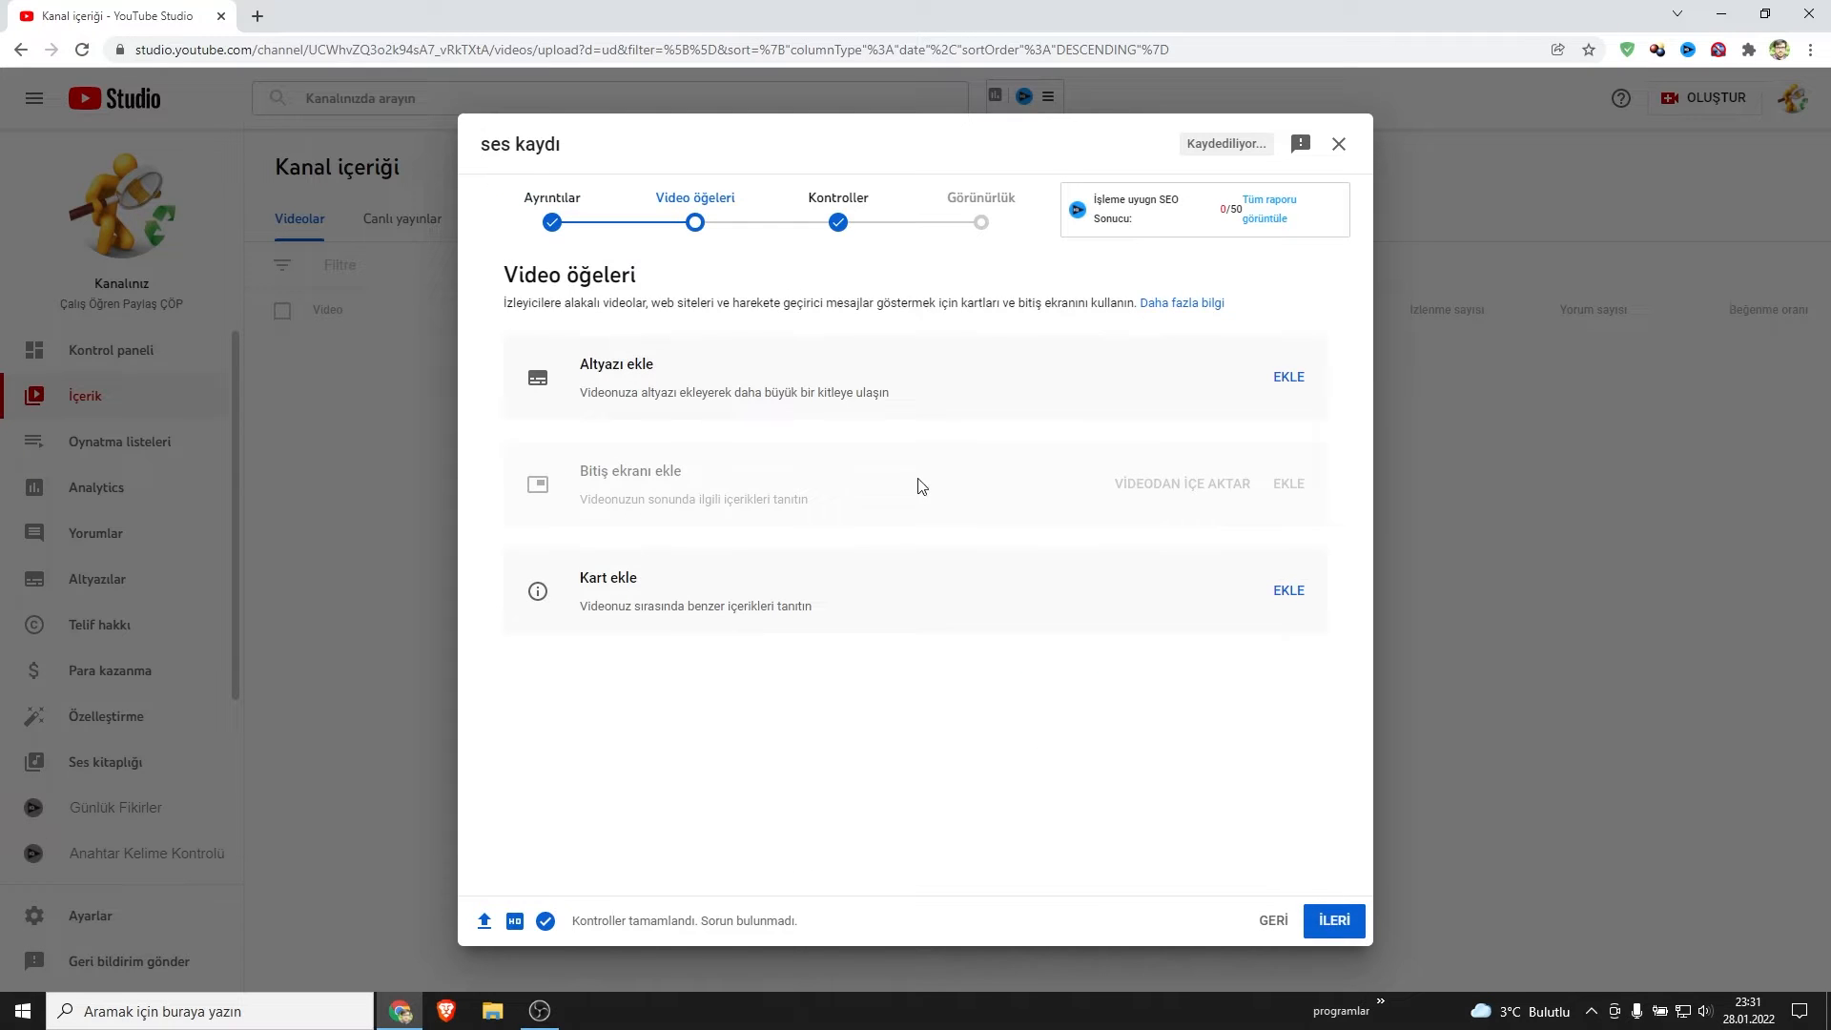
left_click(1330, 923)
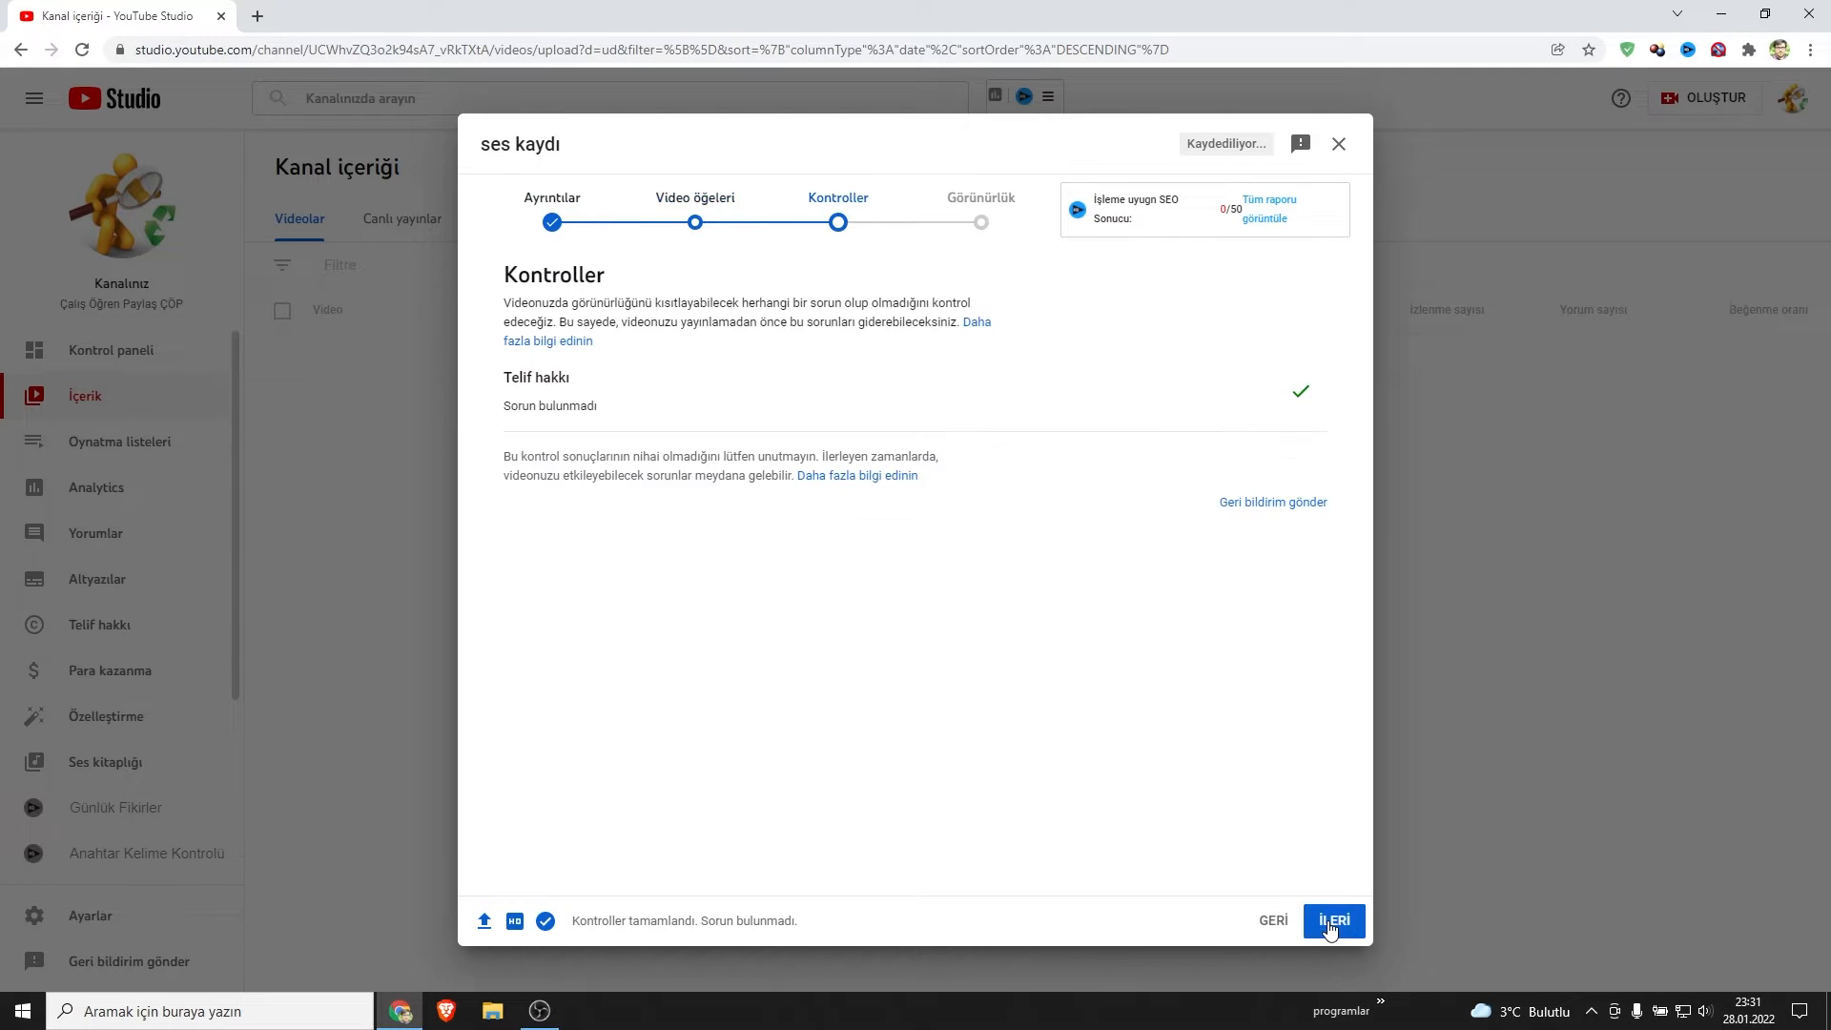
left_click(1331, 923)
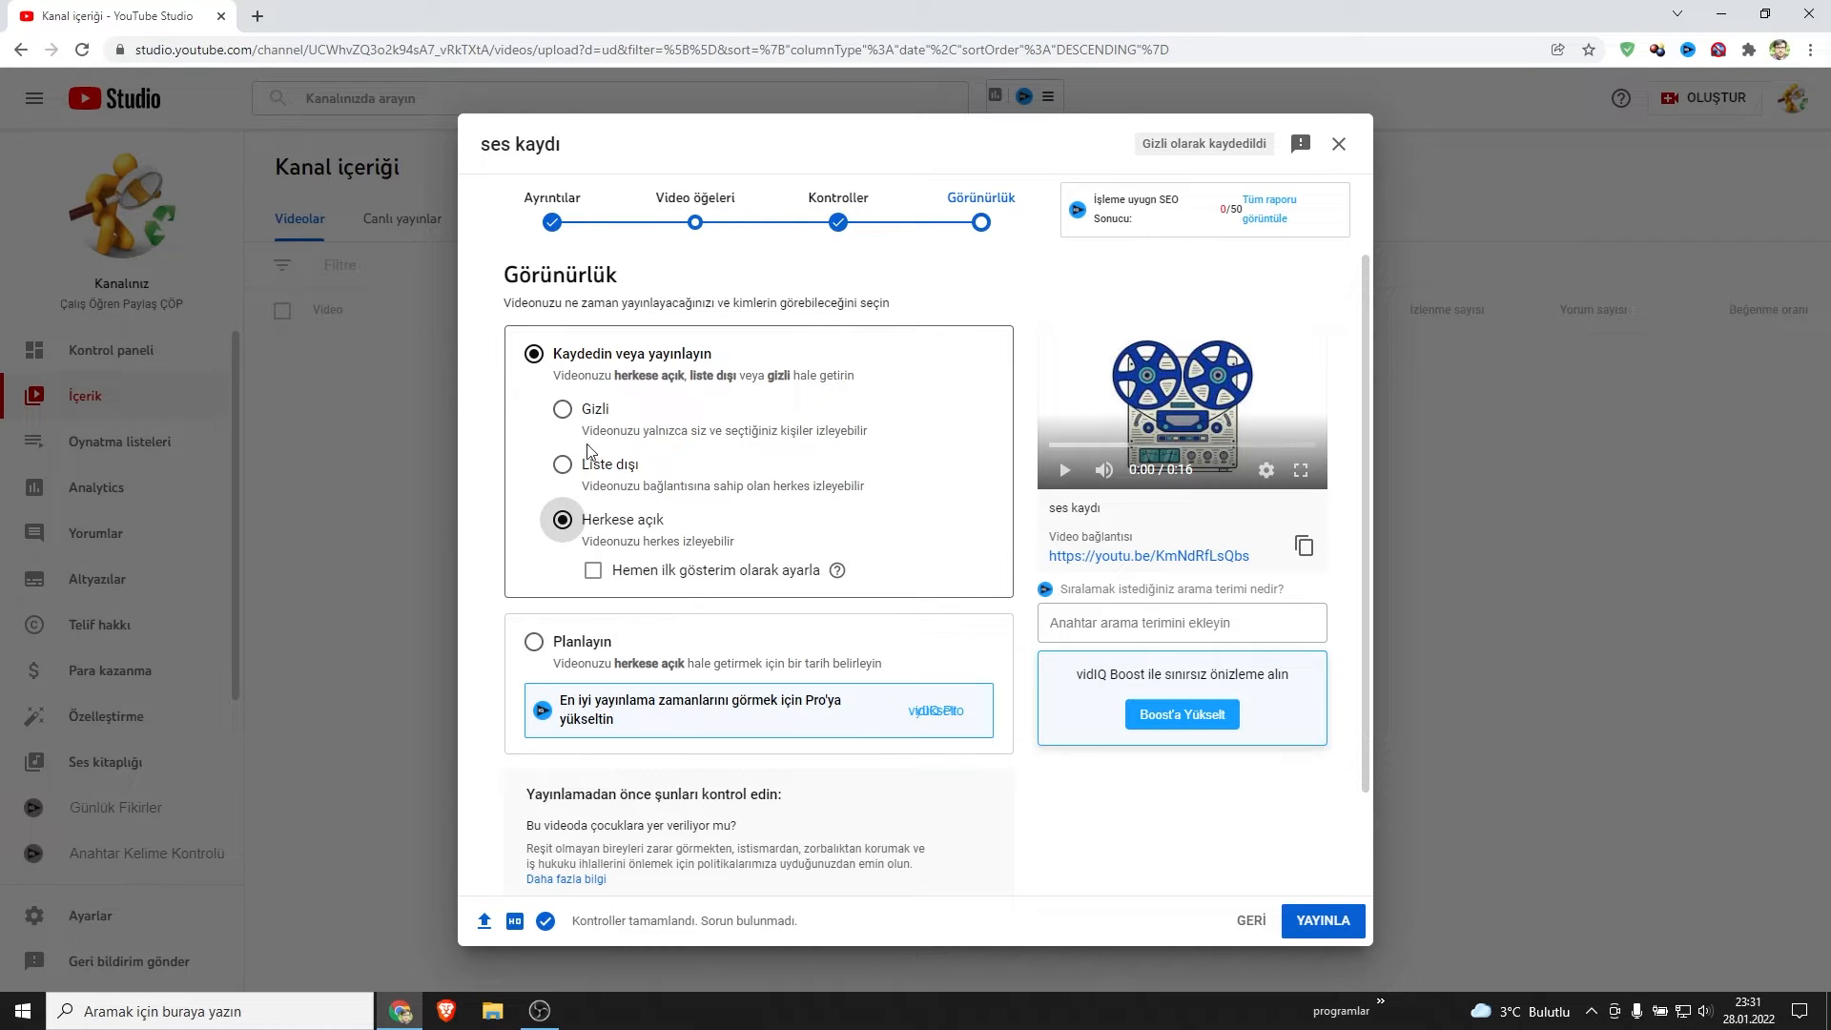
Step: Set the video's visibility to unlisted (Liste dışı) and save the upload
left_click(589, 471)
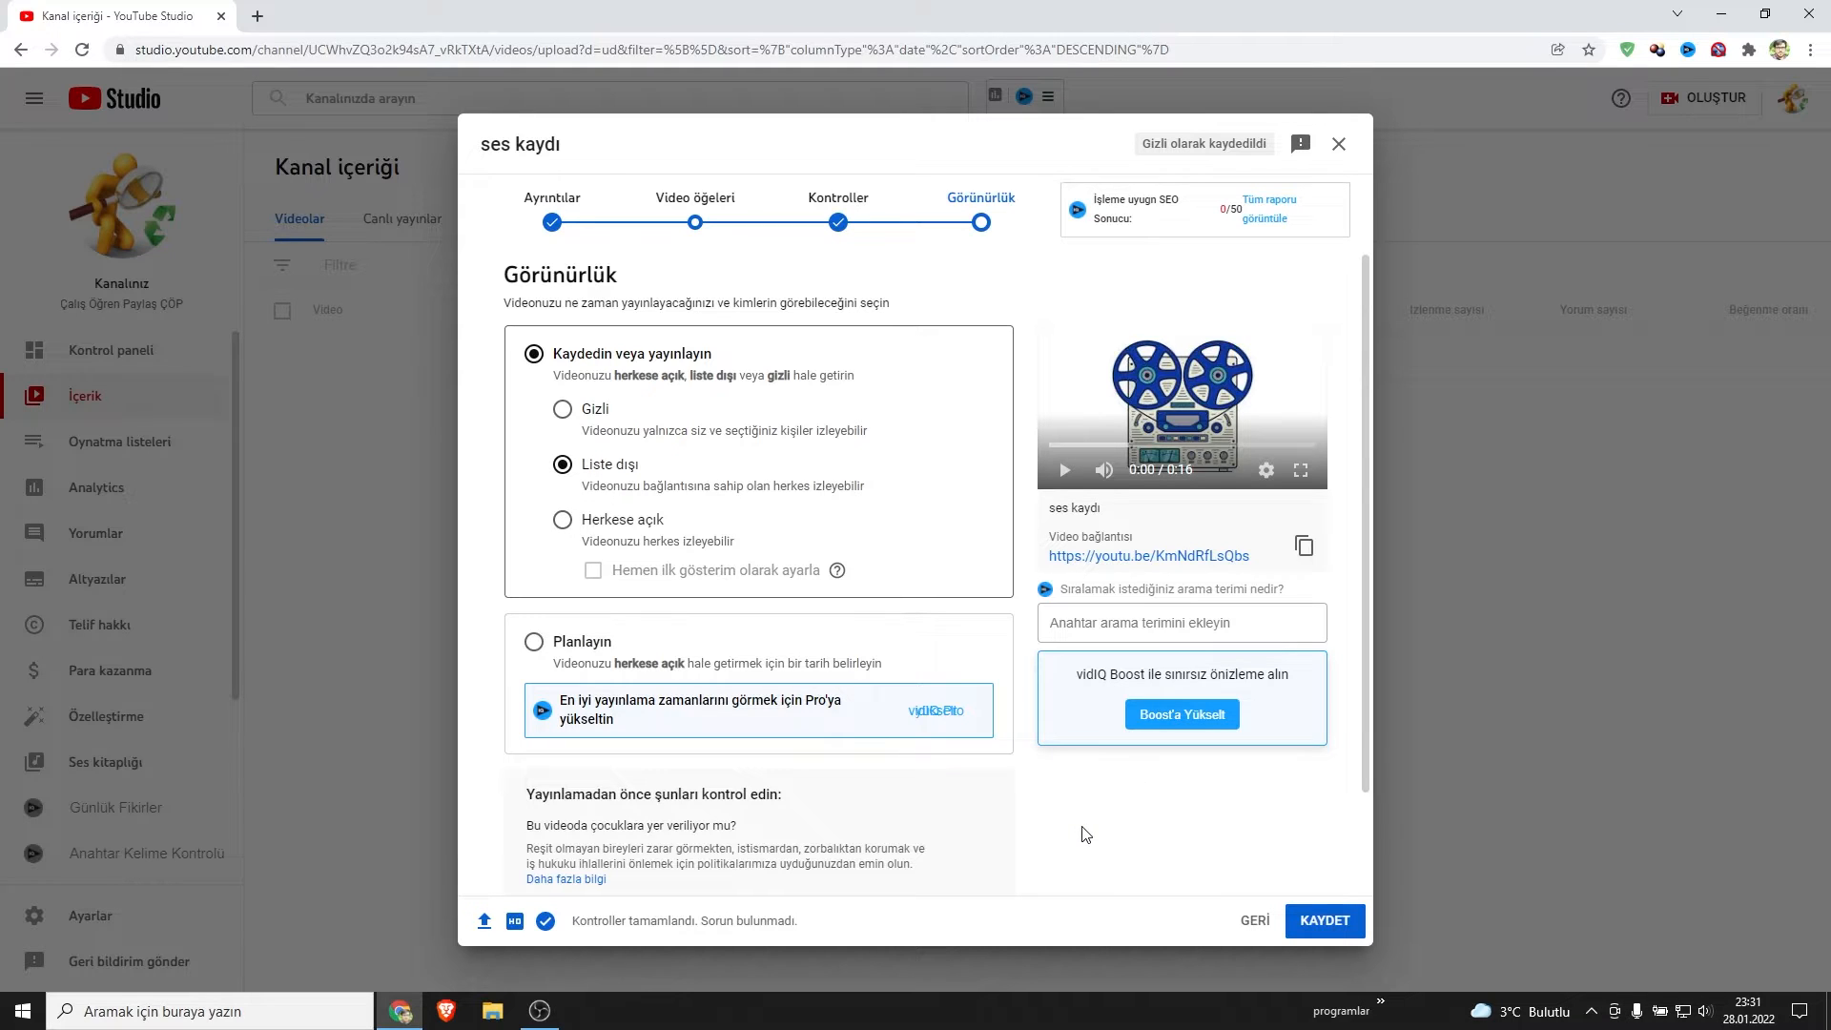
scroll(993, 494, "down", 1)
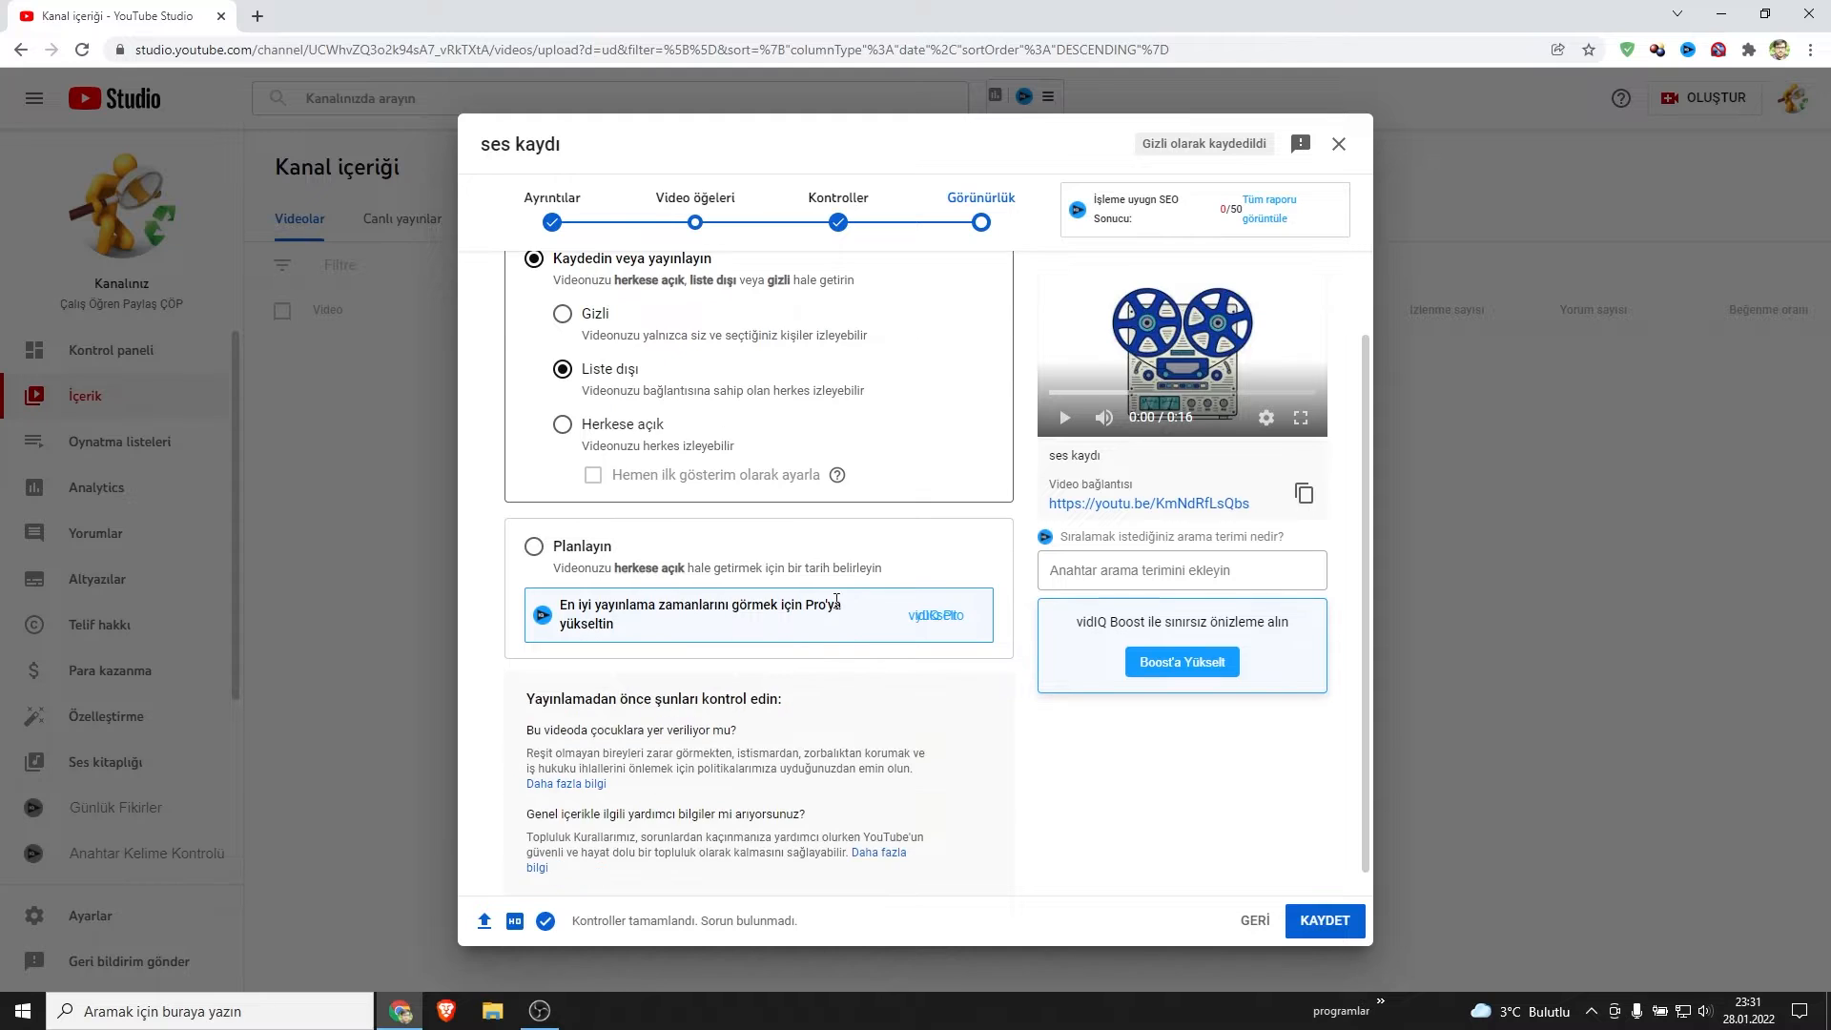
scroll(887, 496, "down", 1)
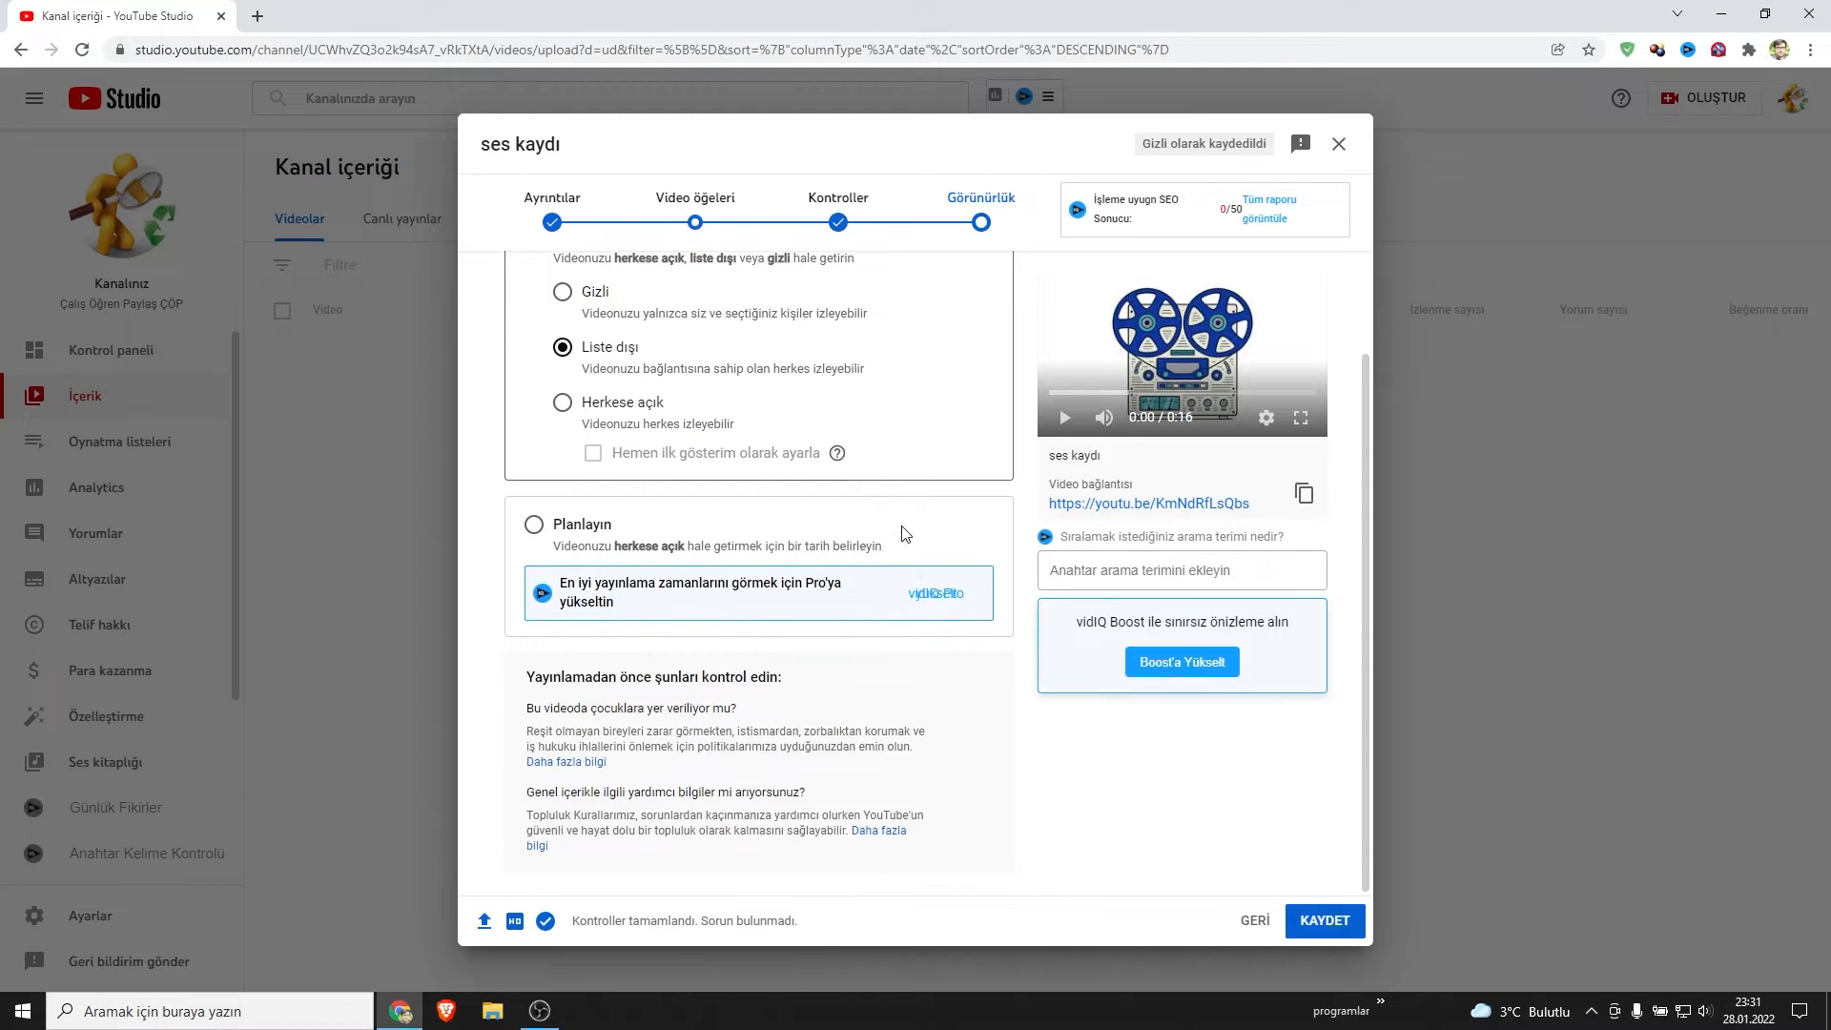
left_click(1316, 930)
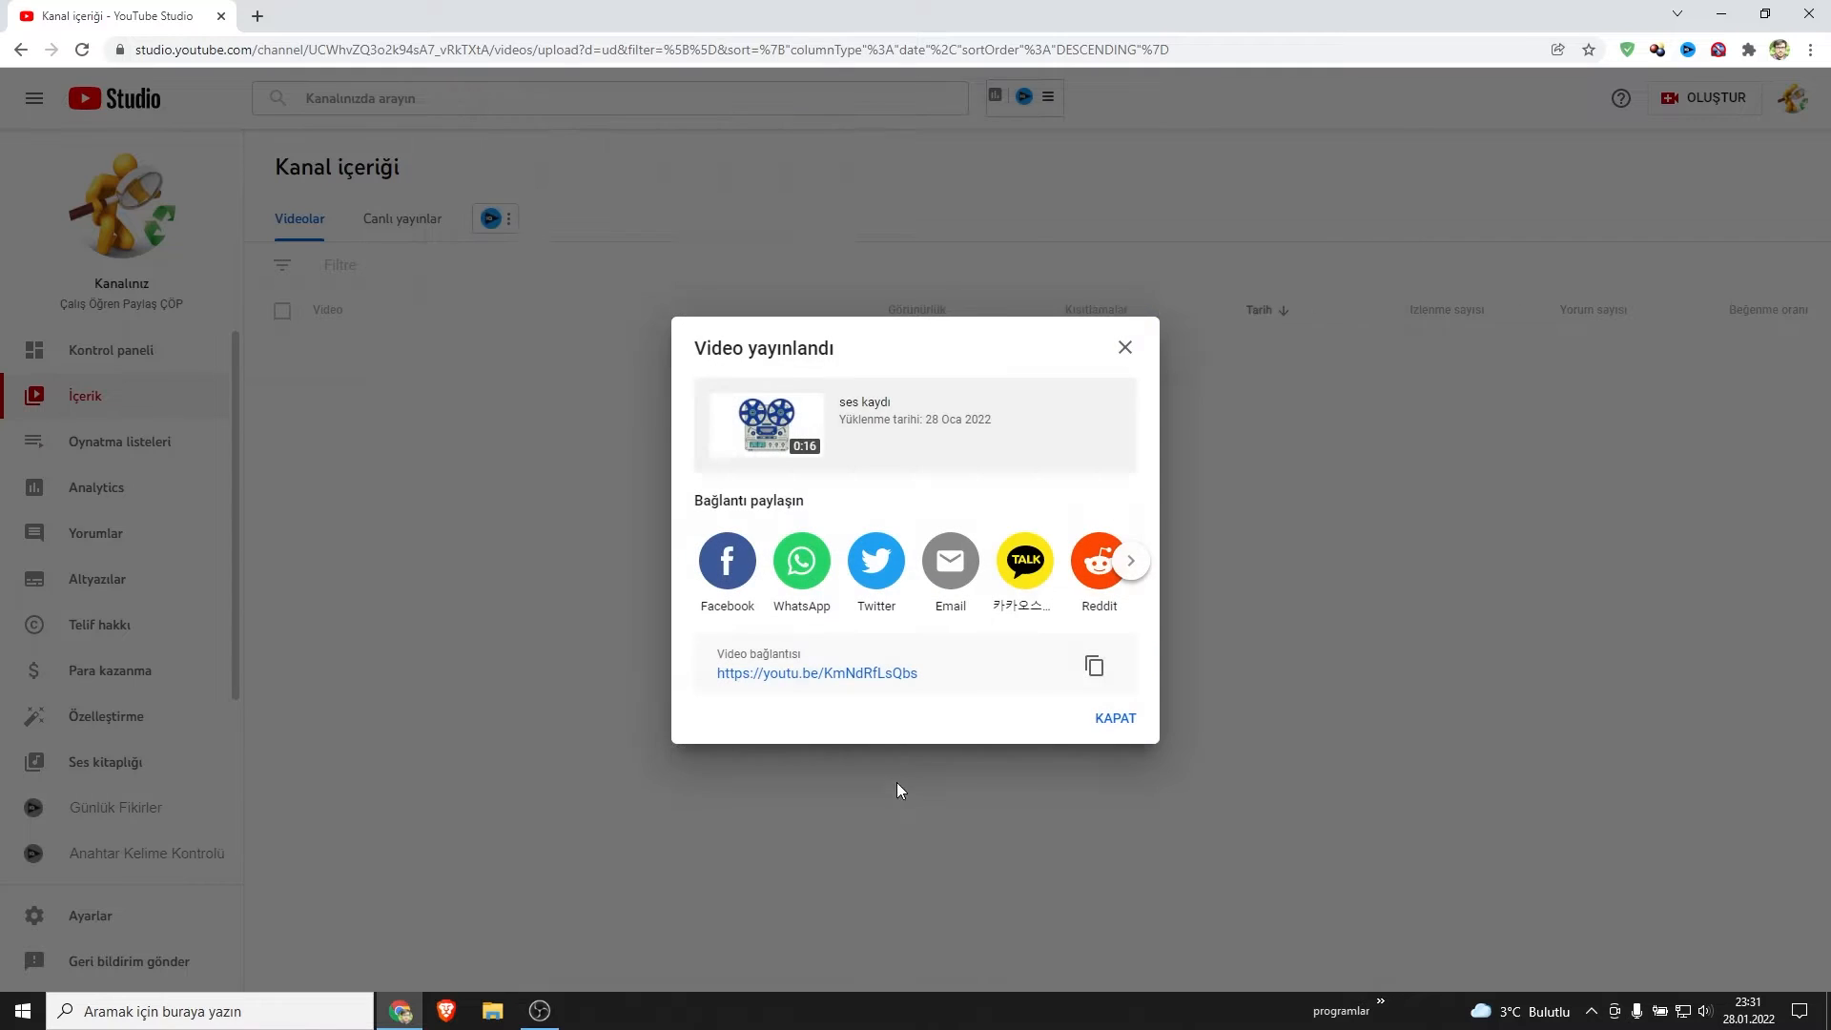
Step: Close the sharing dialog, open the details of the ses kaydı video from the channel content, and play its preview
left_click(1124, 344)
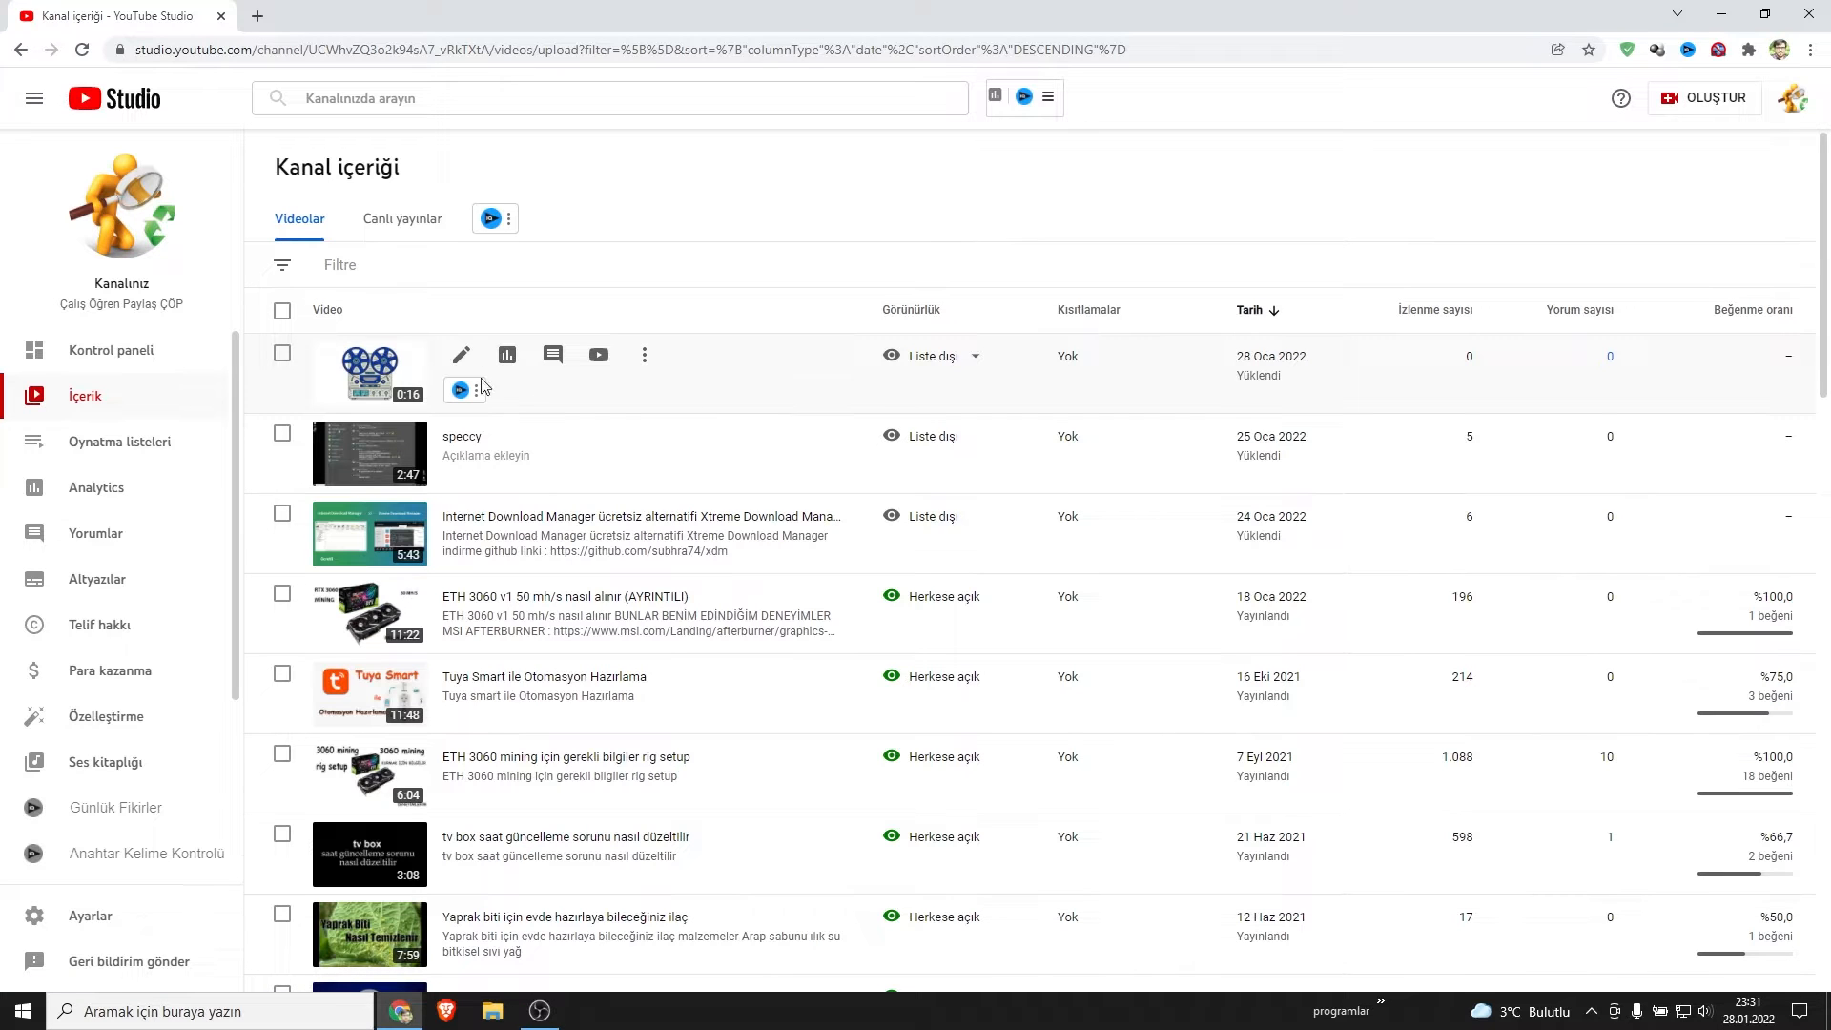
left_click(368, 373)
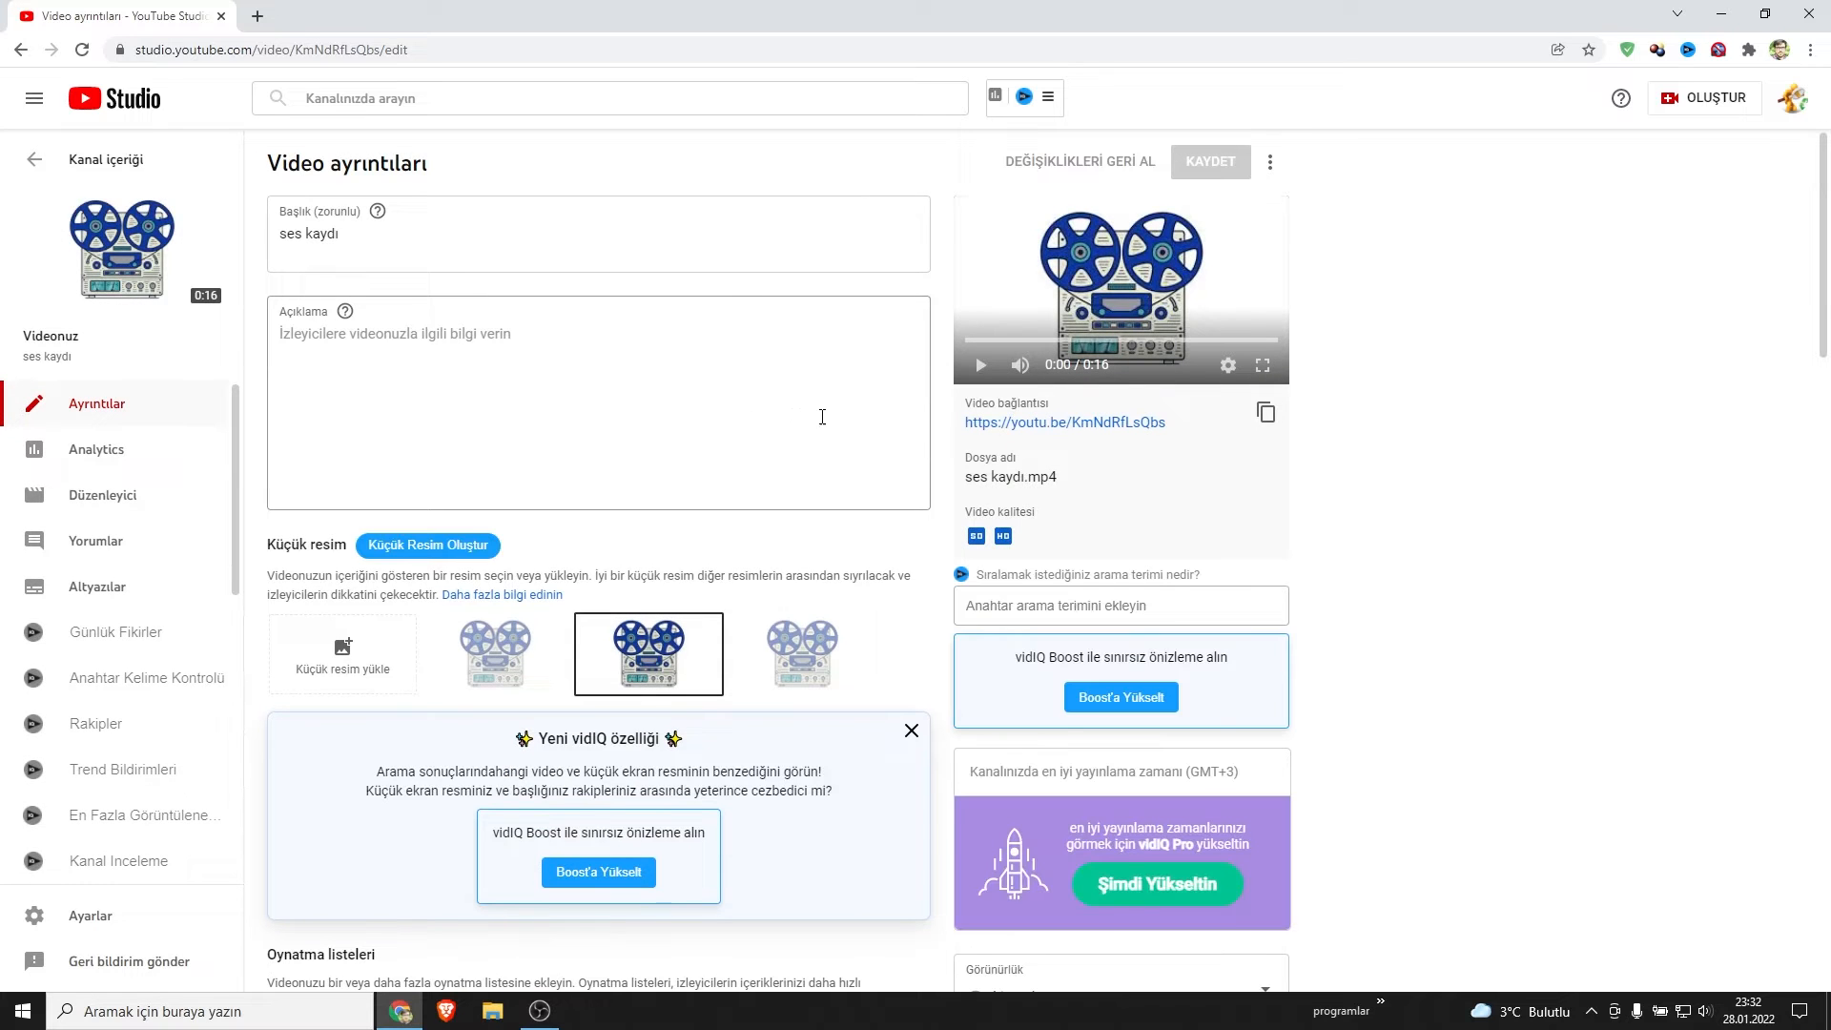
left_click(981, 371)
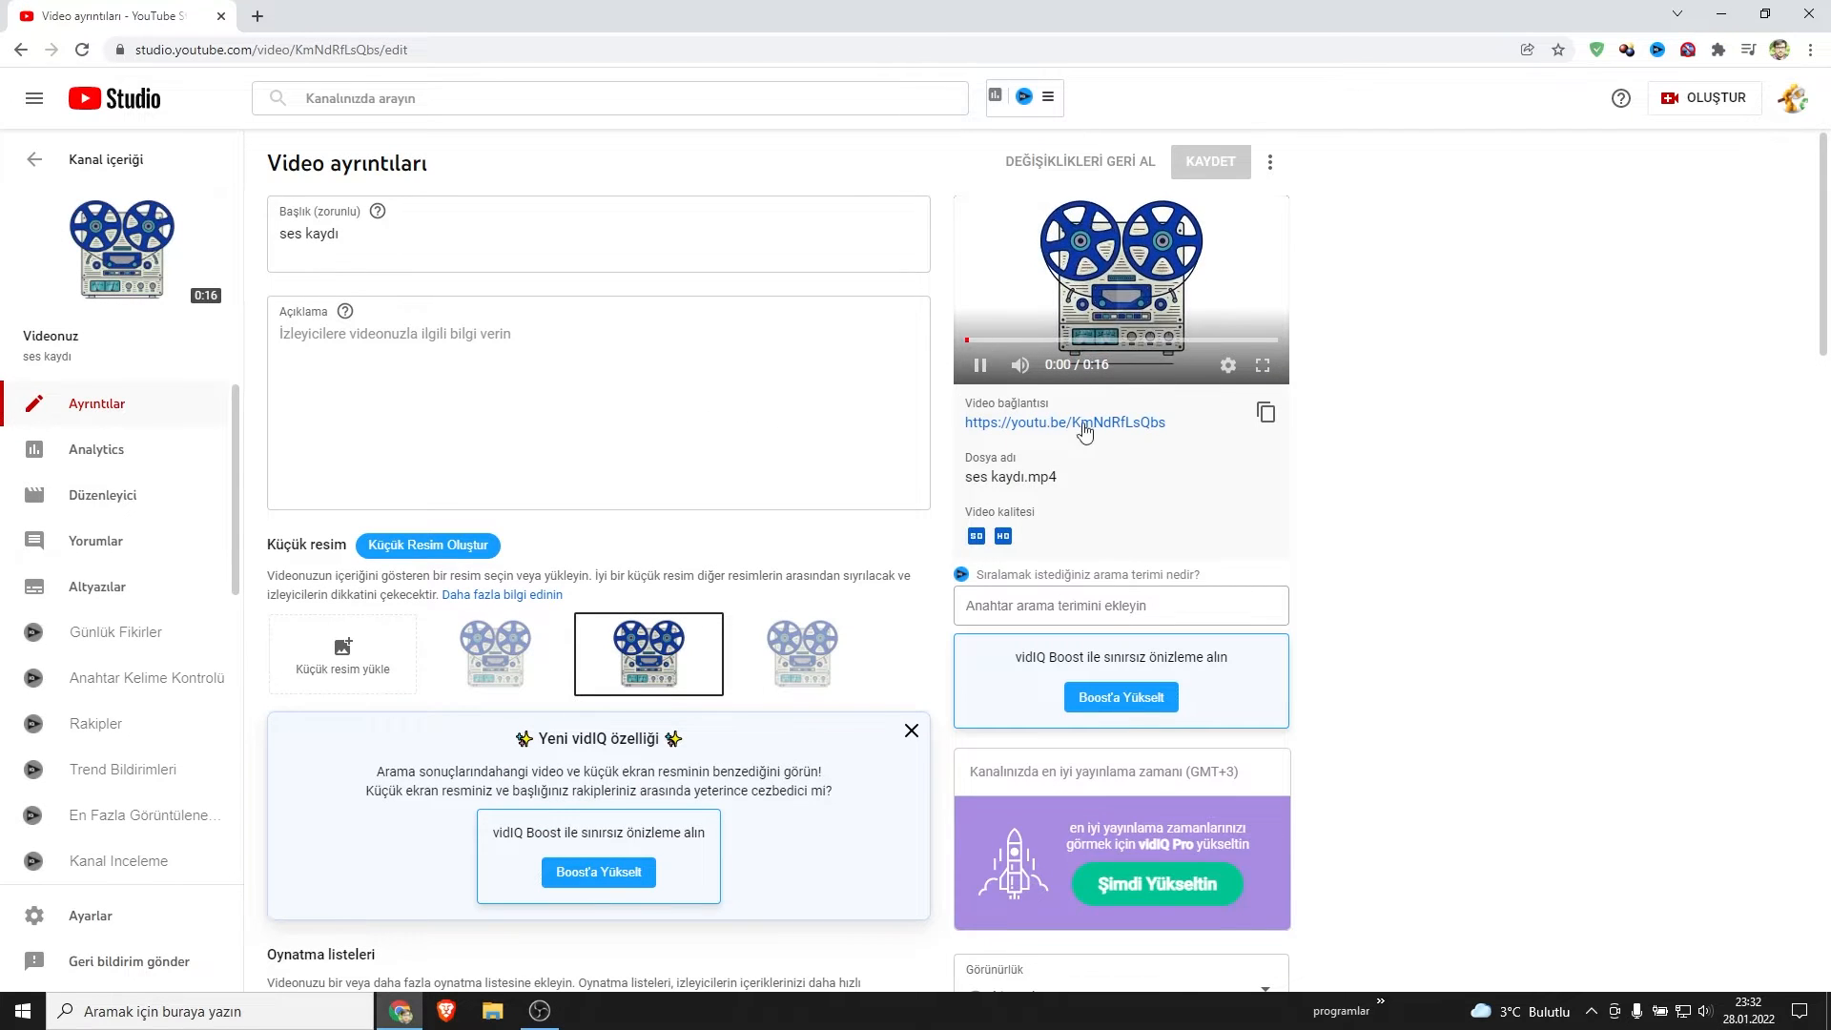
Step: Open the ses kaydı video's watch page from its video link and switch to it
left_click(1005, 421)
left_click(47, 5)
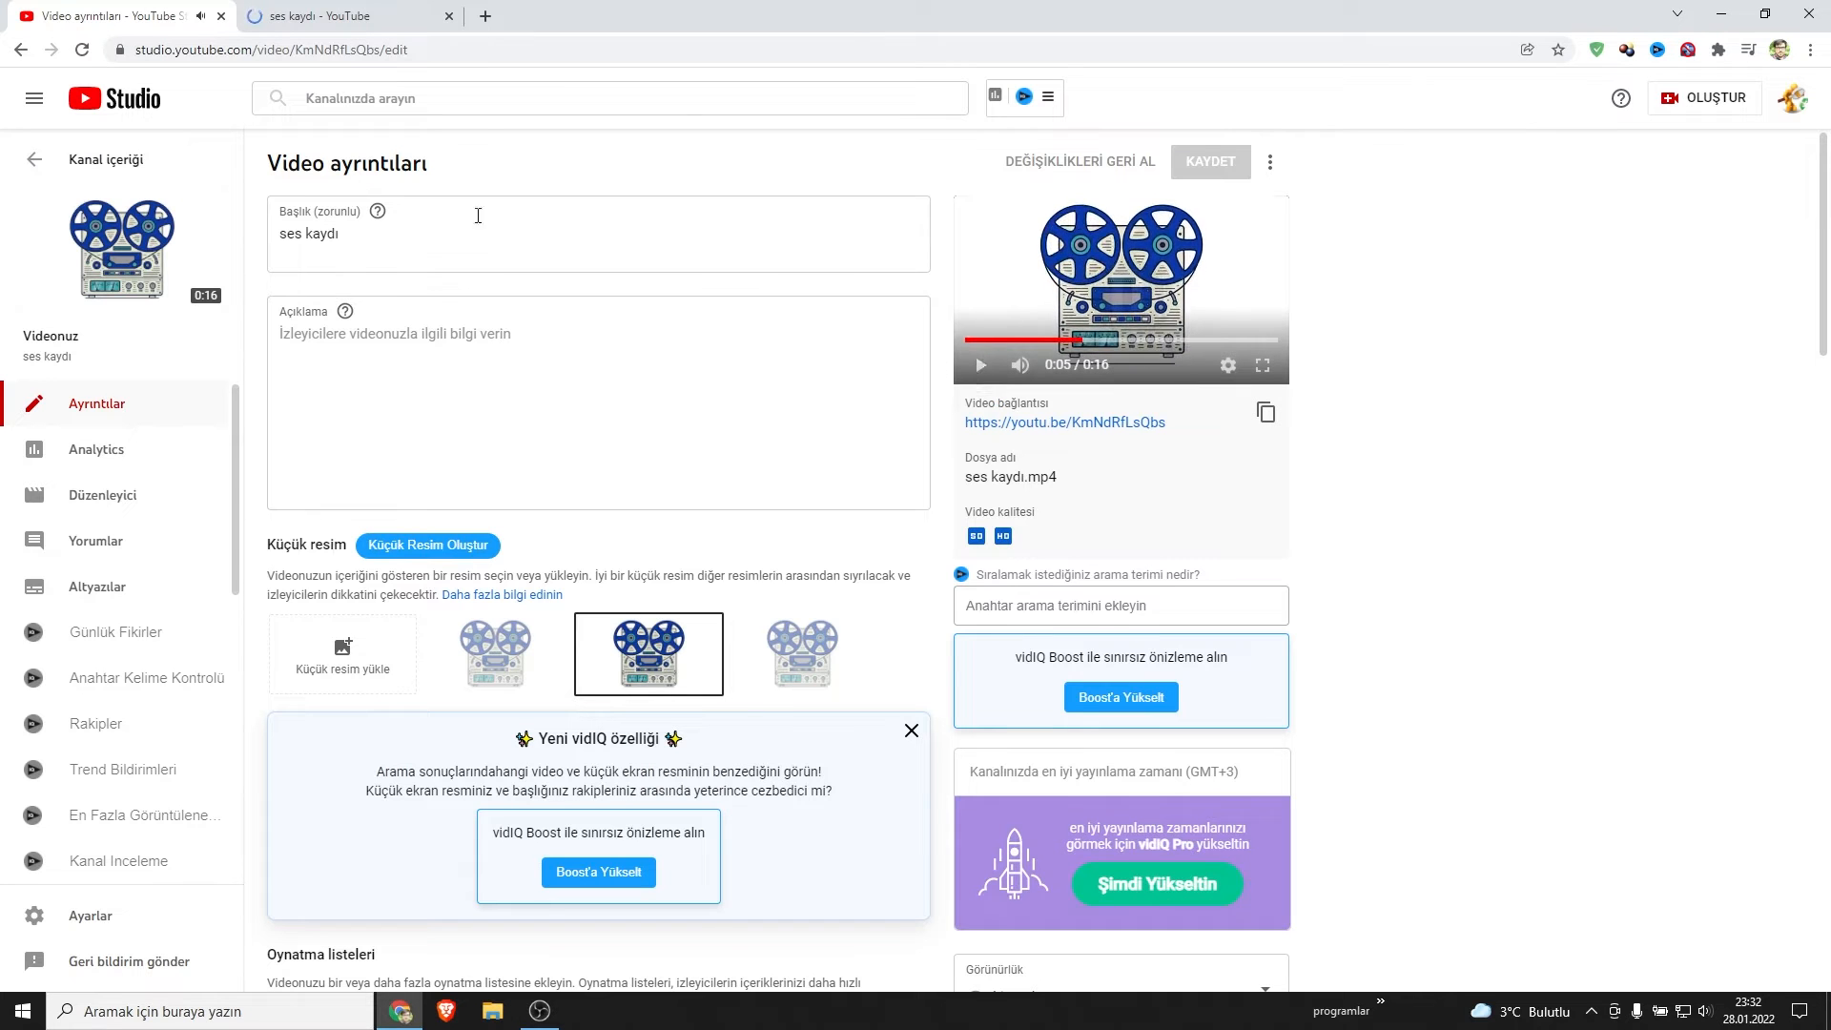
key("ctrl+Tab")
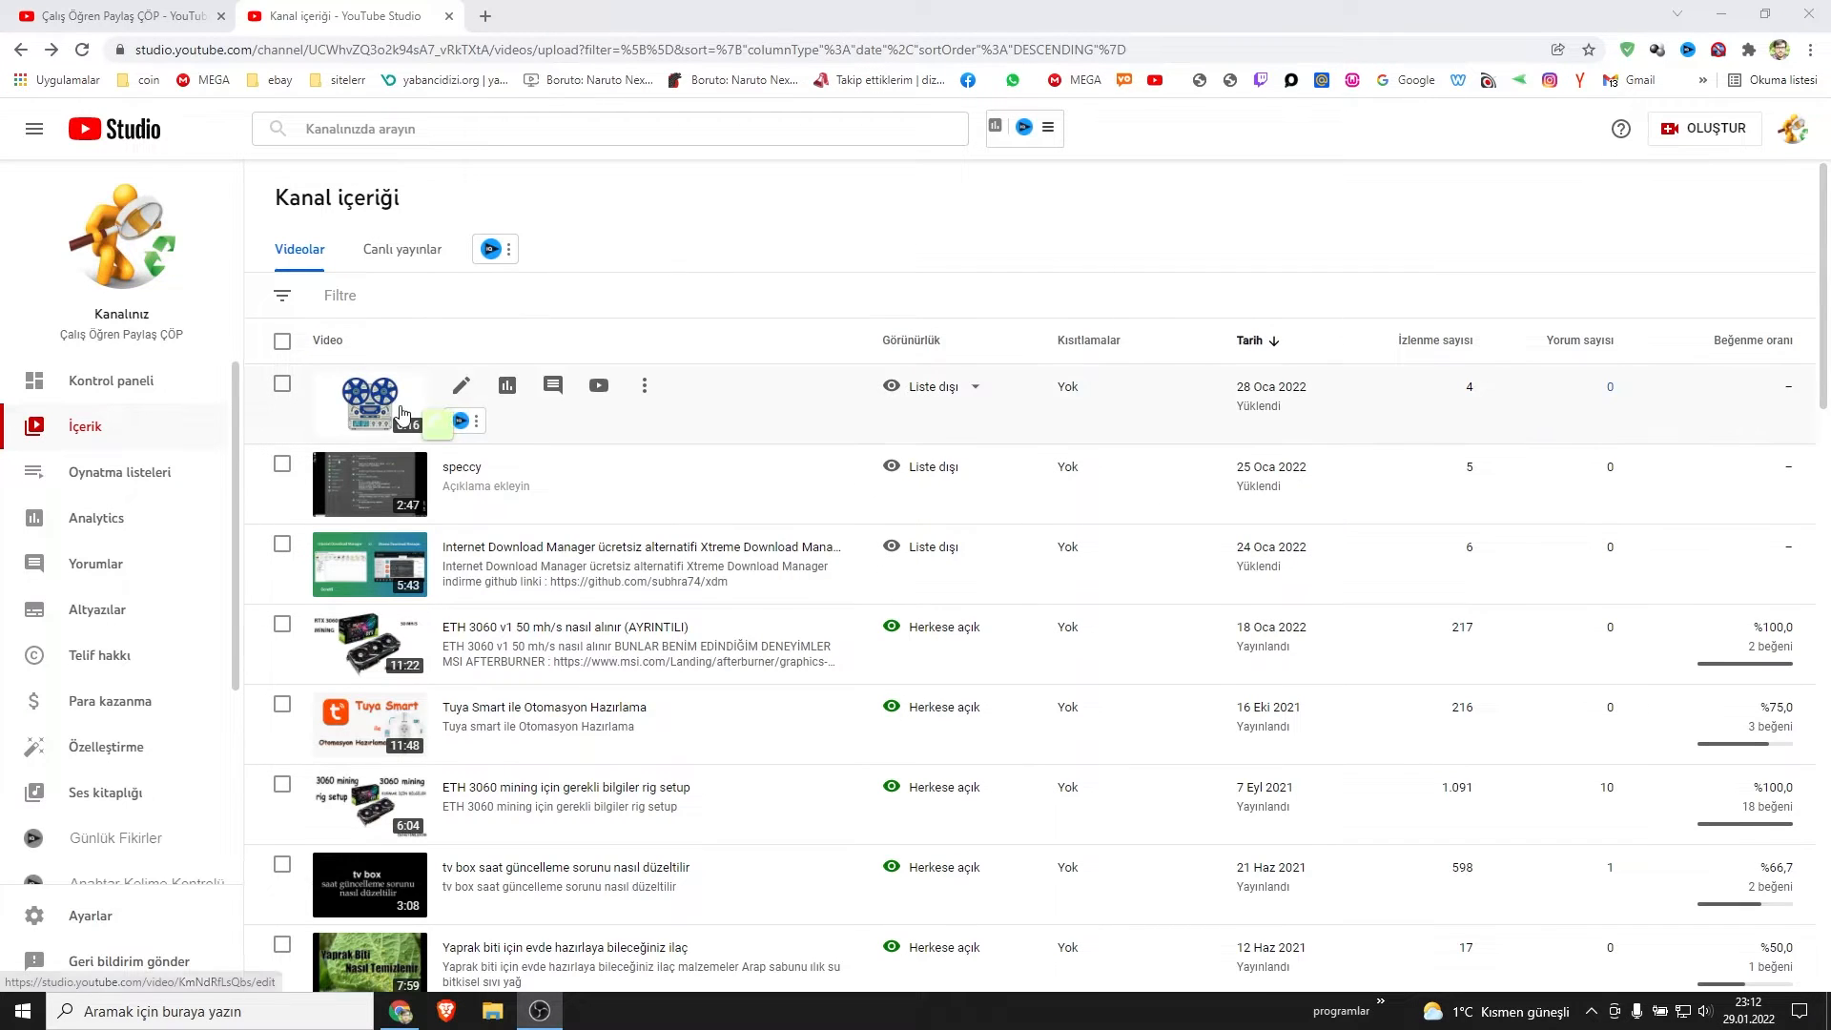
Step: Open the ses kaydı video from its details page, play it with subtitles turned on, and close its watch page
left_click(463, 420)
left_click(1129, 456)
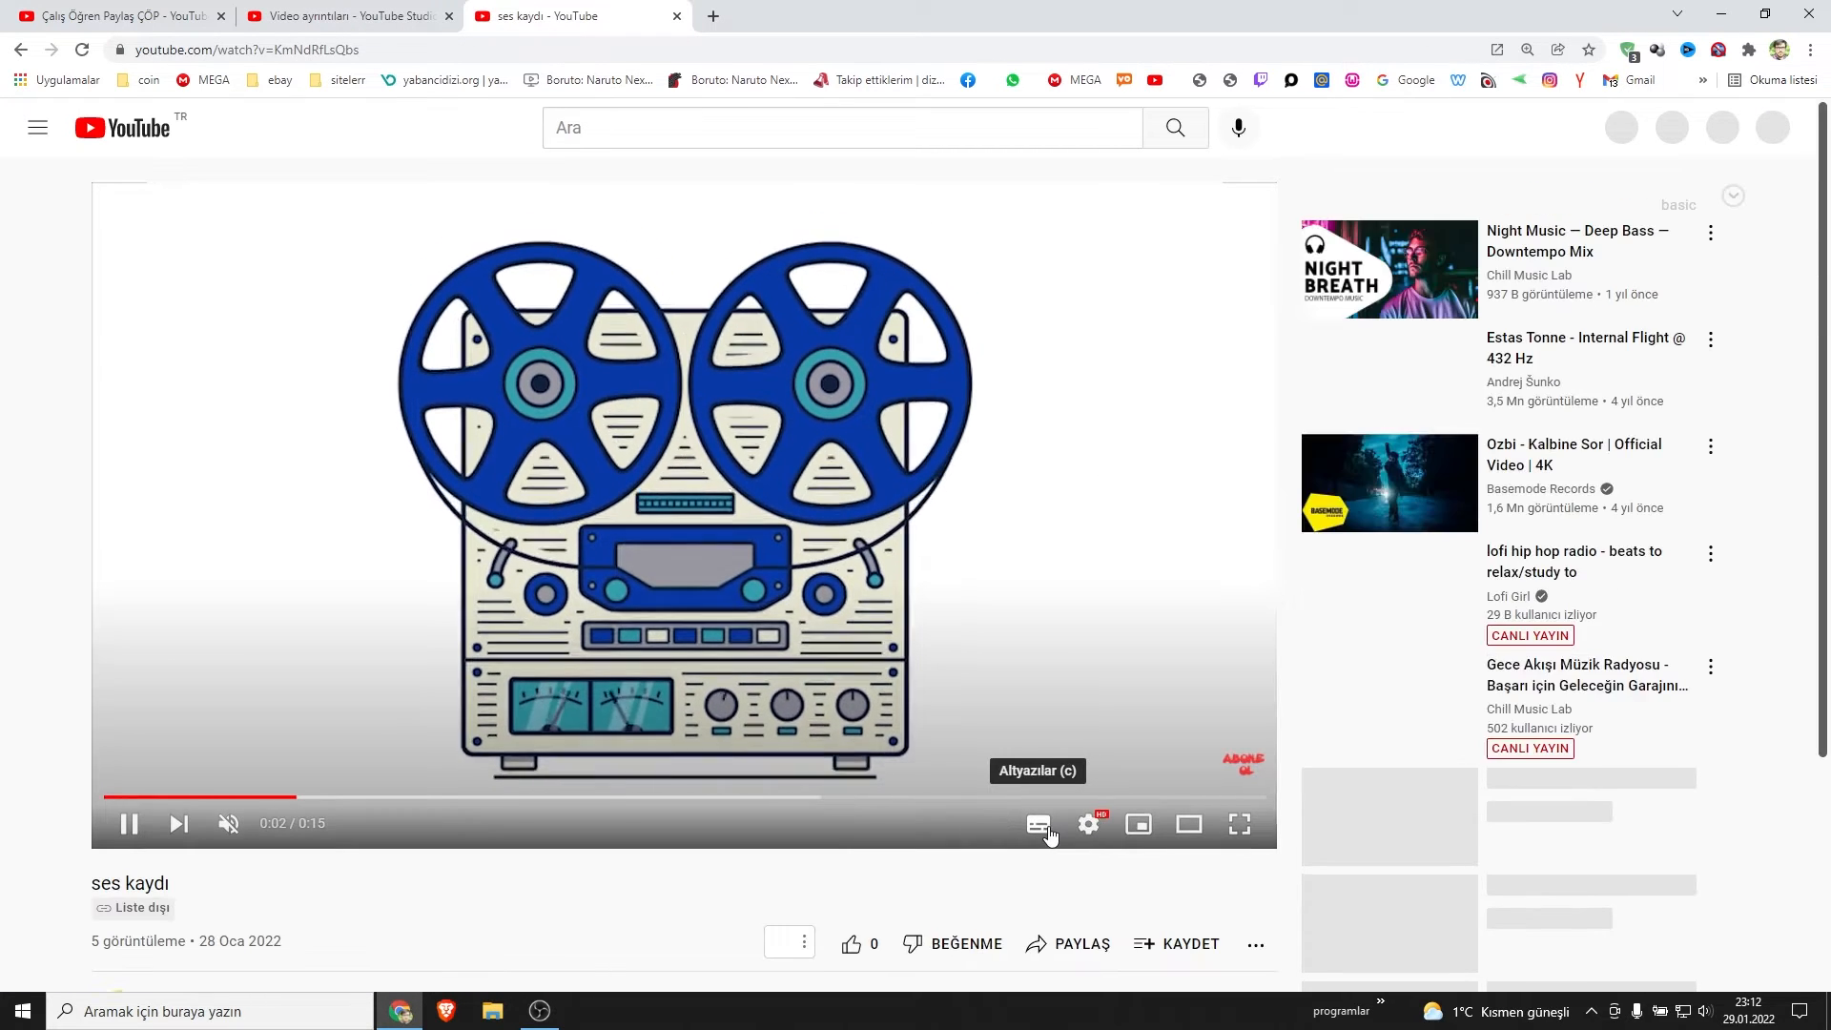
left_click(1040, 839)
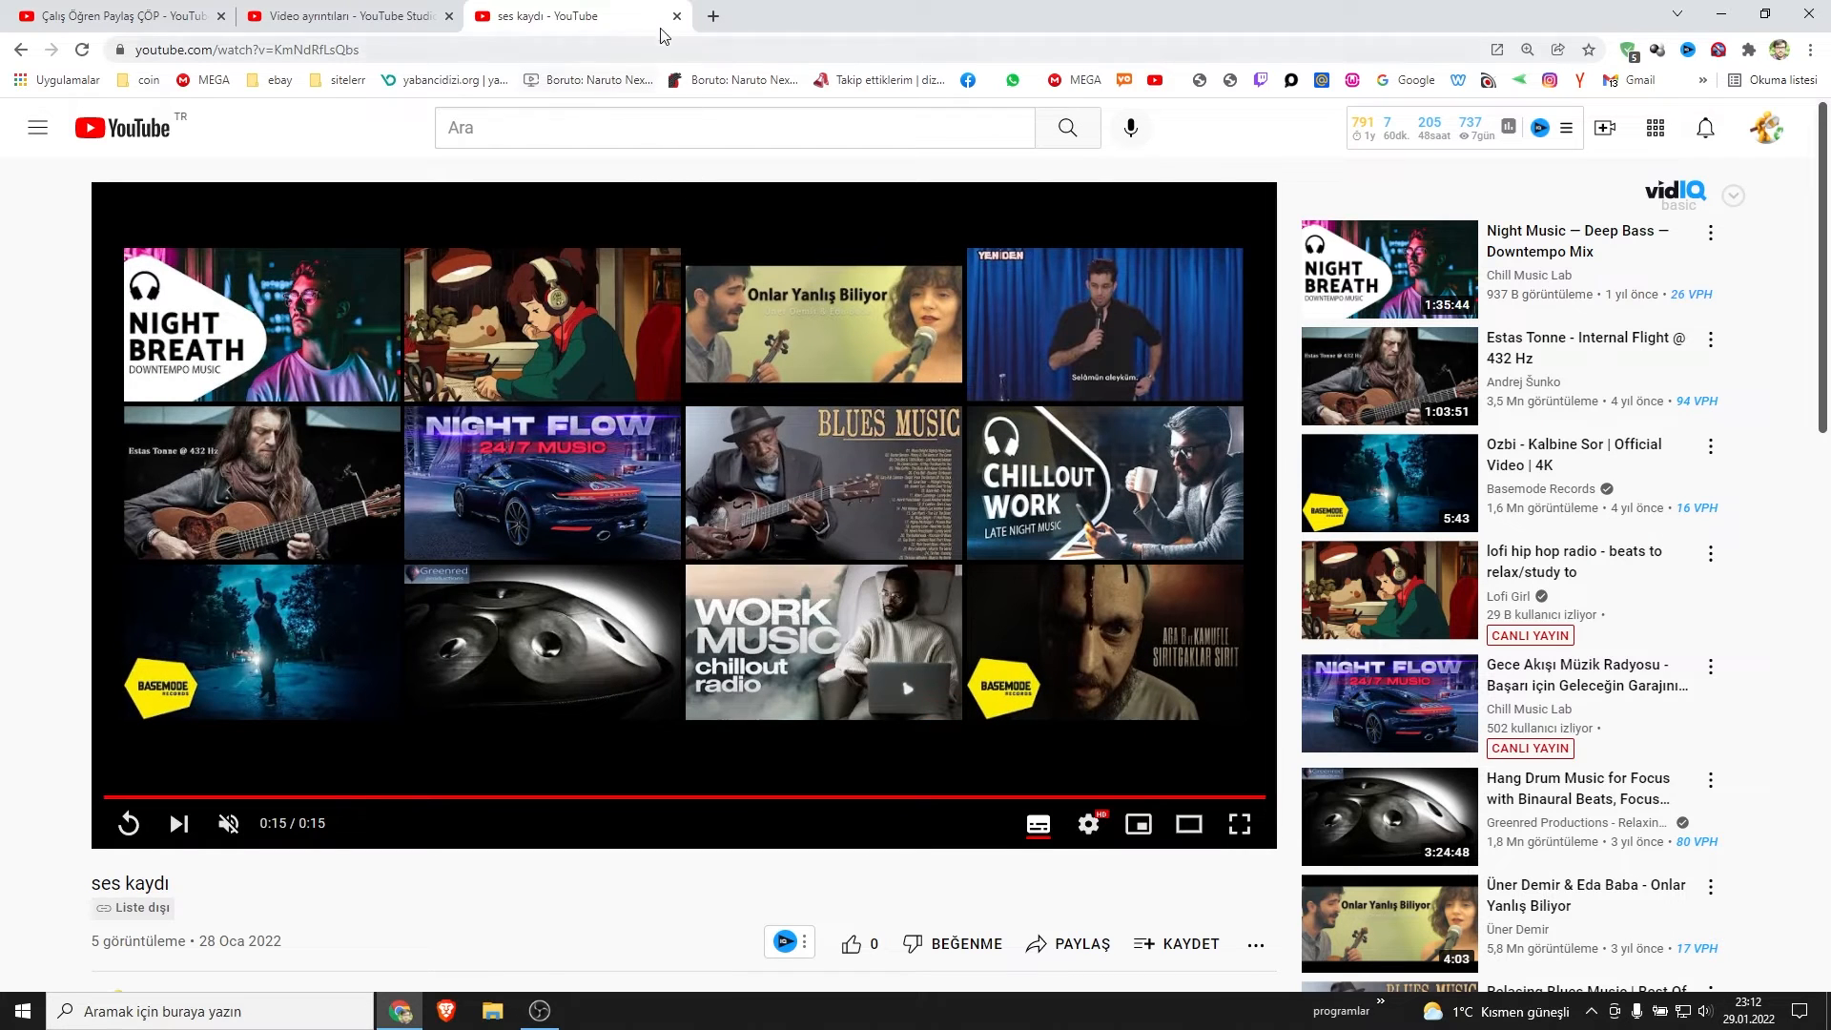
left_click(676, 16)
Step: Examine the video's details and the methods for adding English (İngilizce) subtitles, and close the subtitle editor
scroll(827, 362, "down", 15)
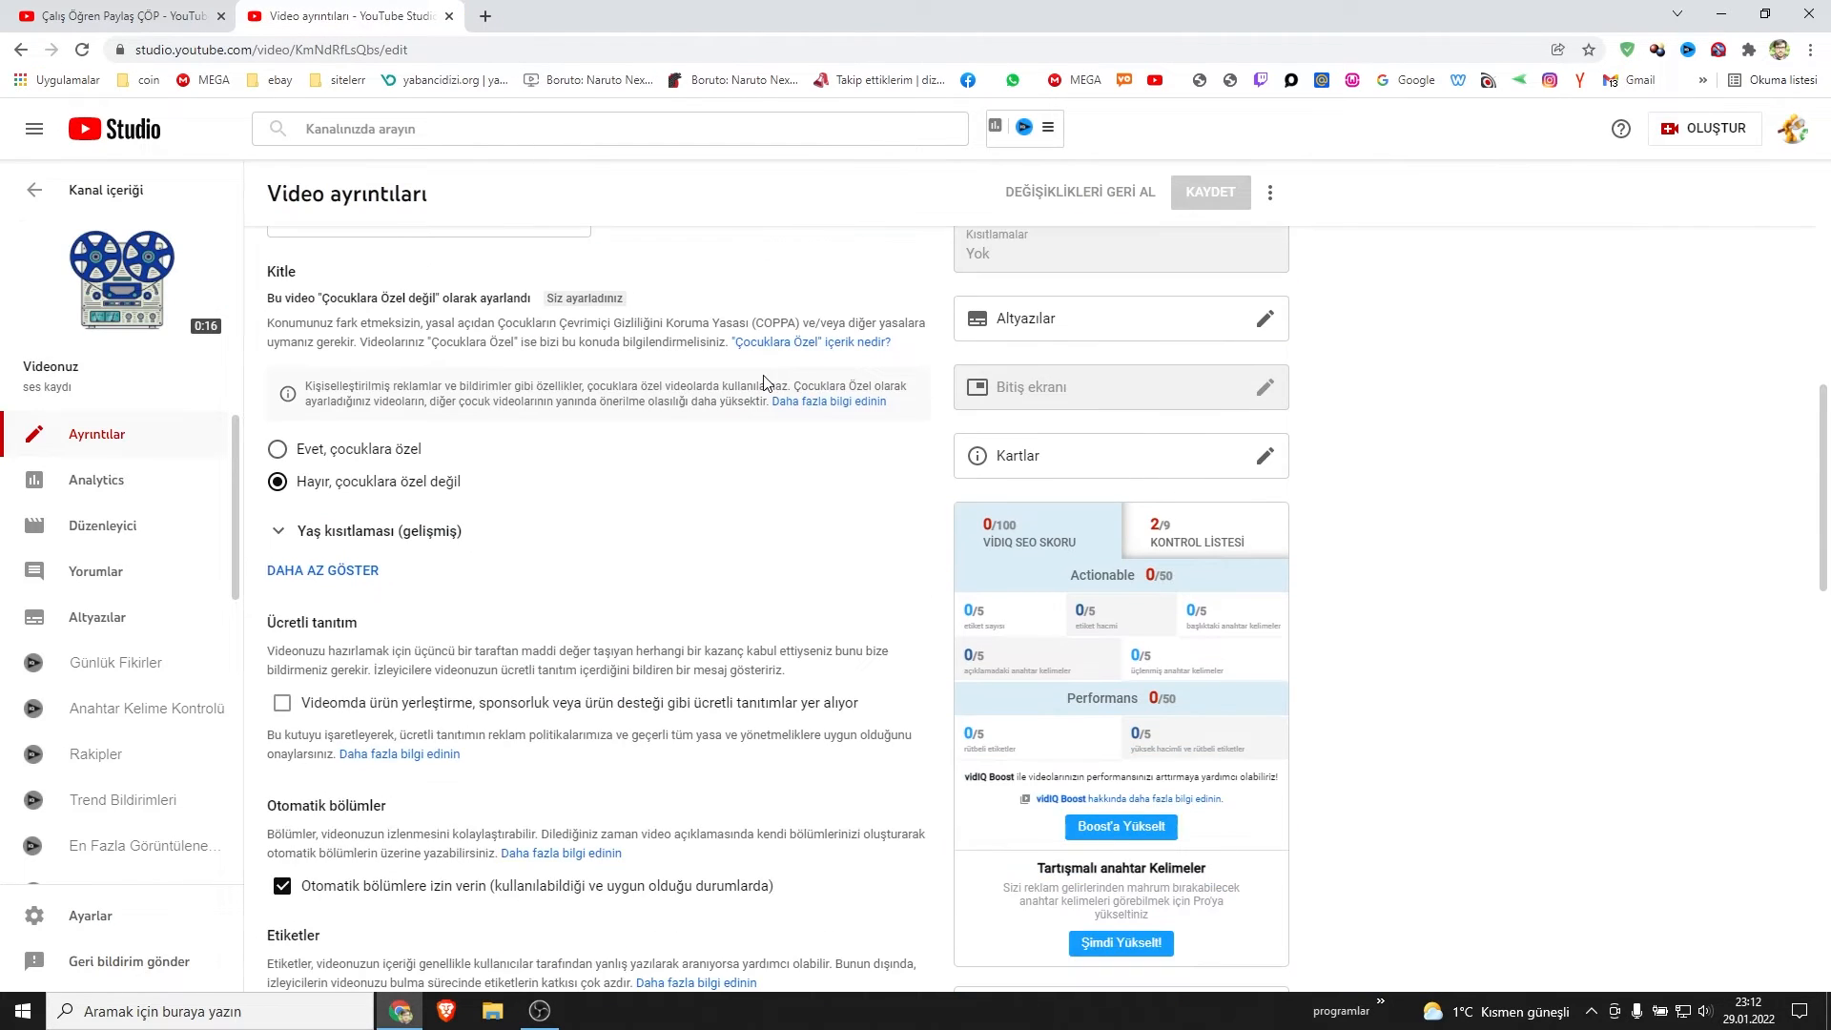
scroll(768, 385, "up", 5)
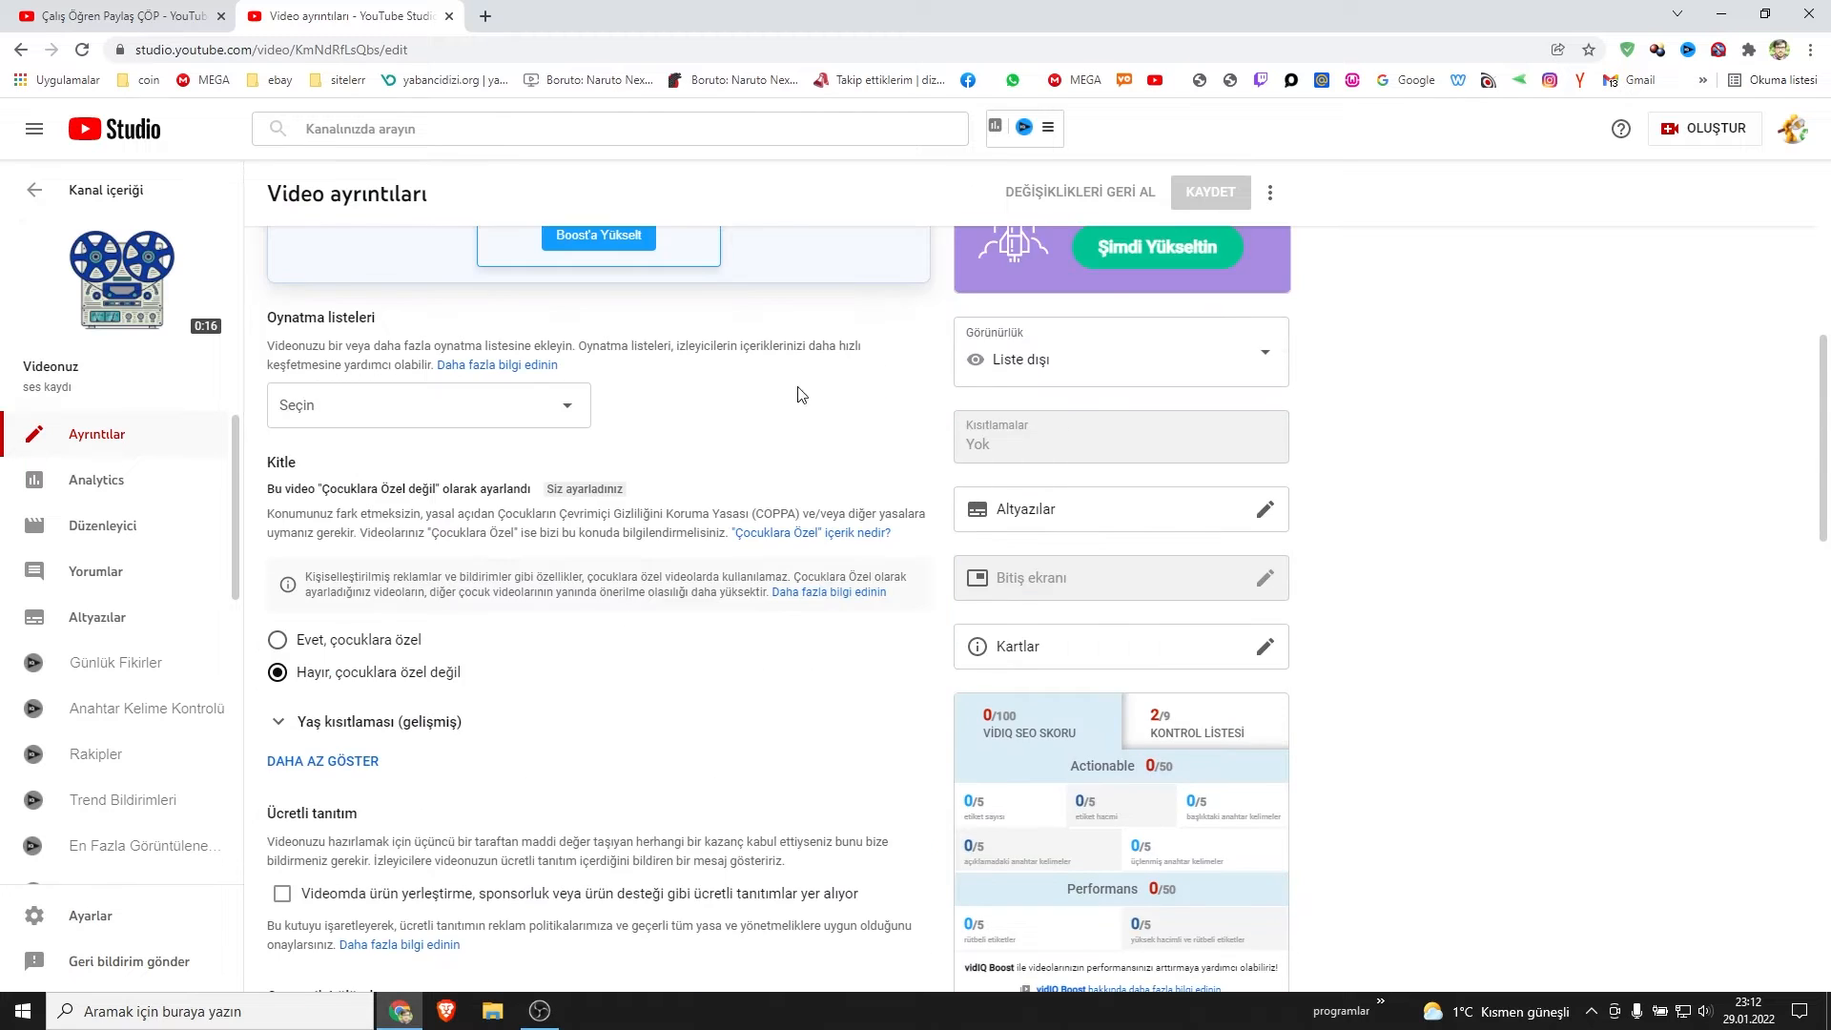
scroll(916, 486, "up", 1)
left_click(1027, 607)
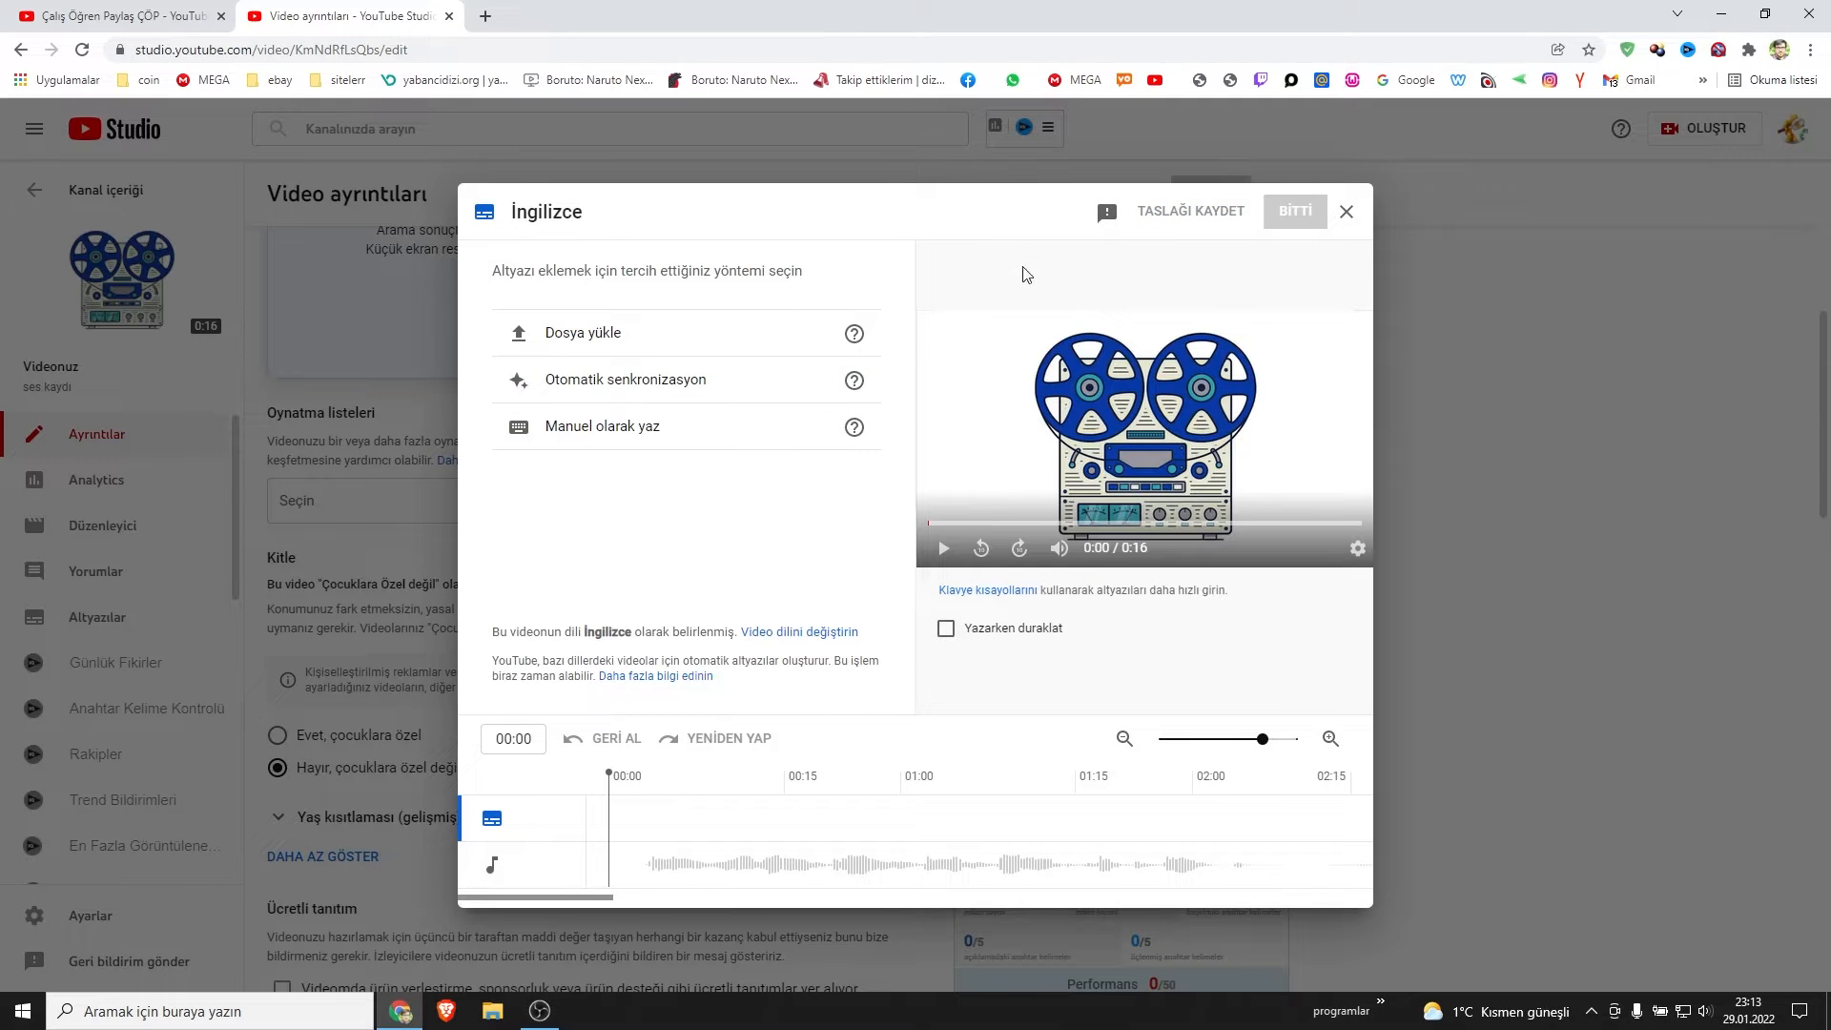
left_click(1346, 212)
scroll(1167, 370, "down", 9)
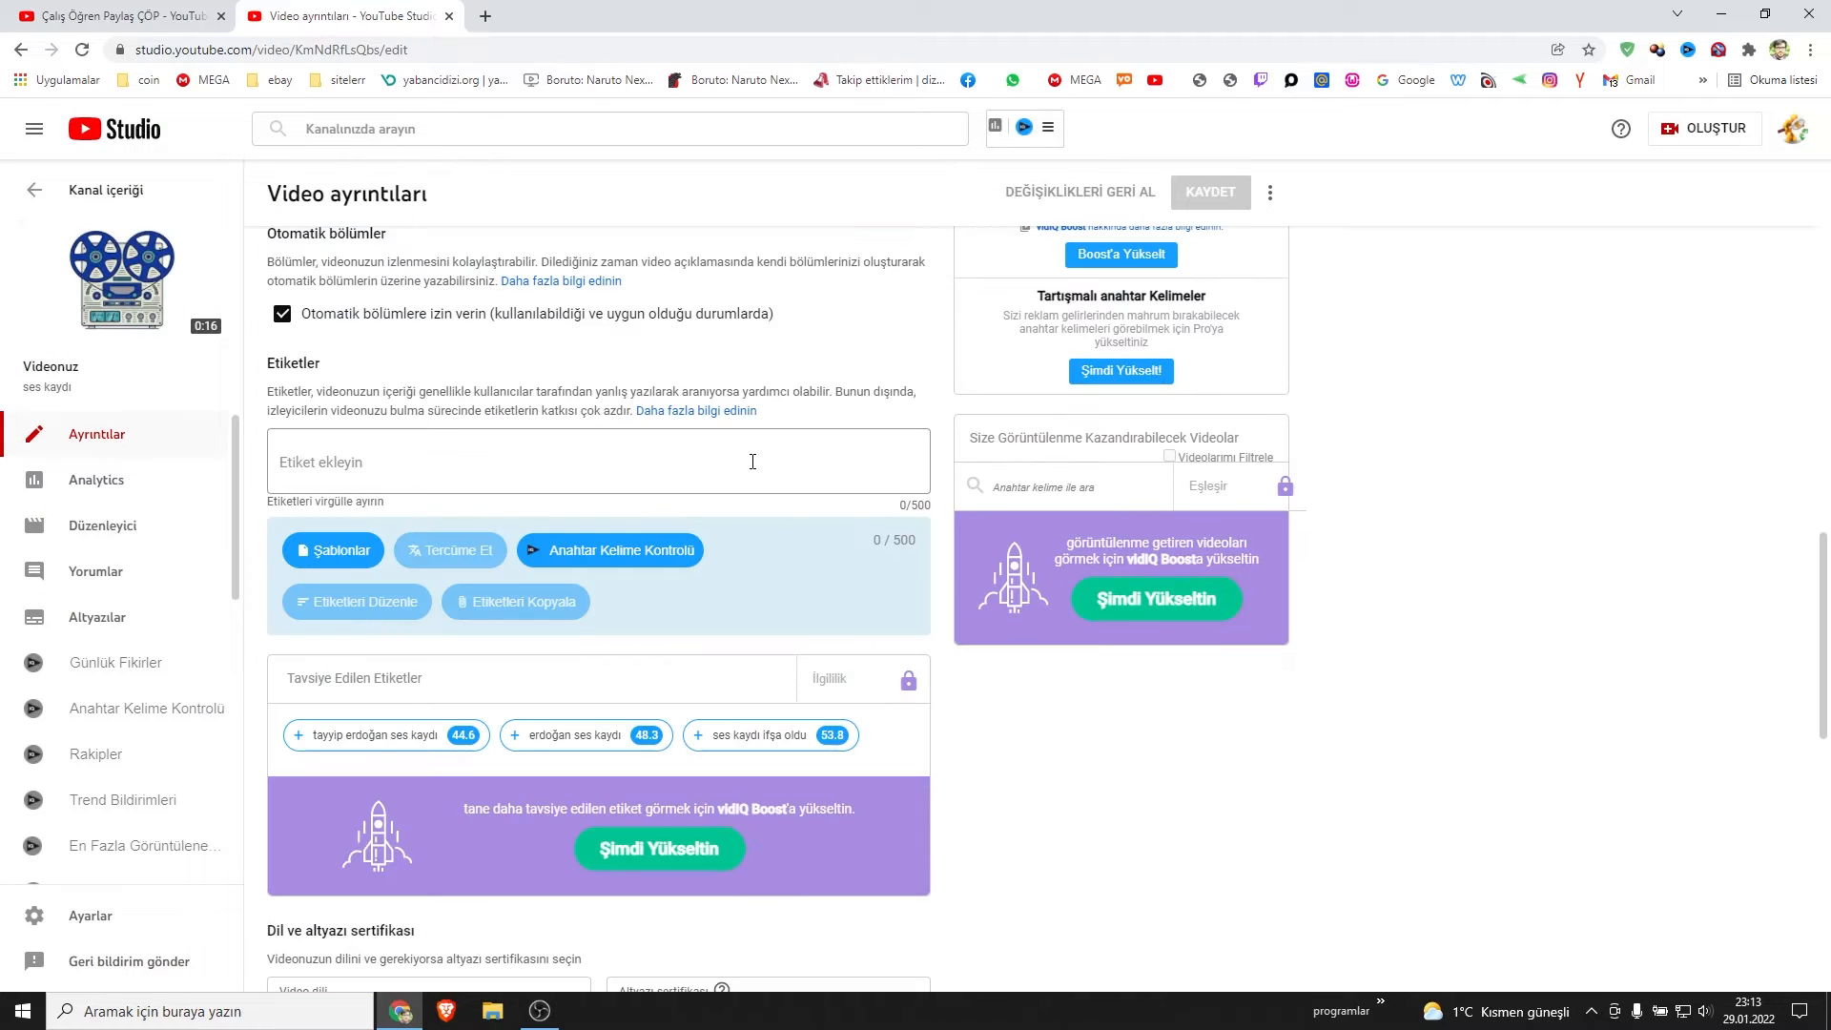
scroll(877, 526, "up", 7)
left_click(1096, 419)
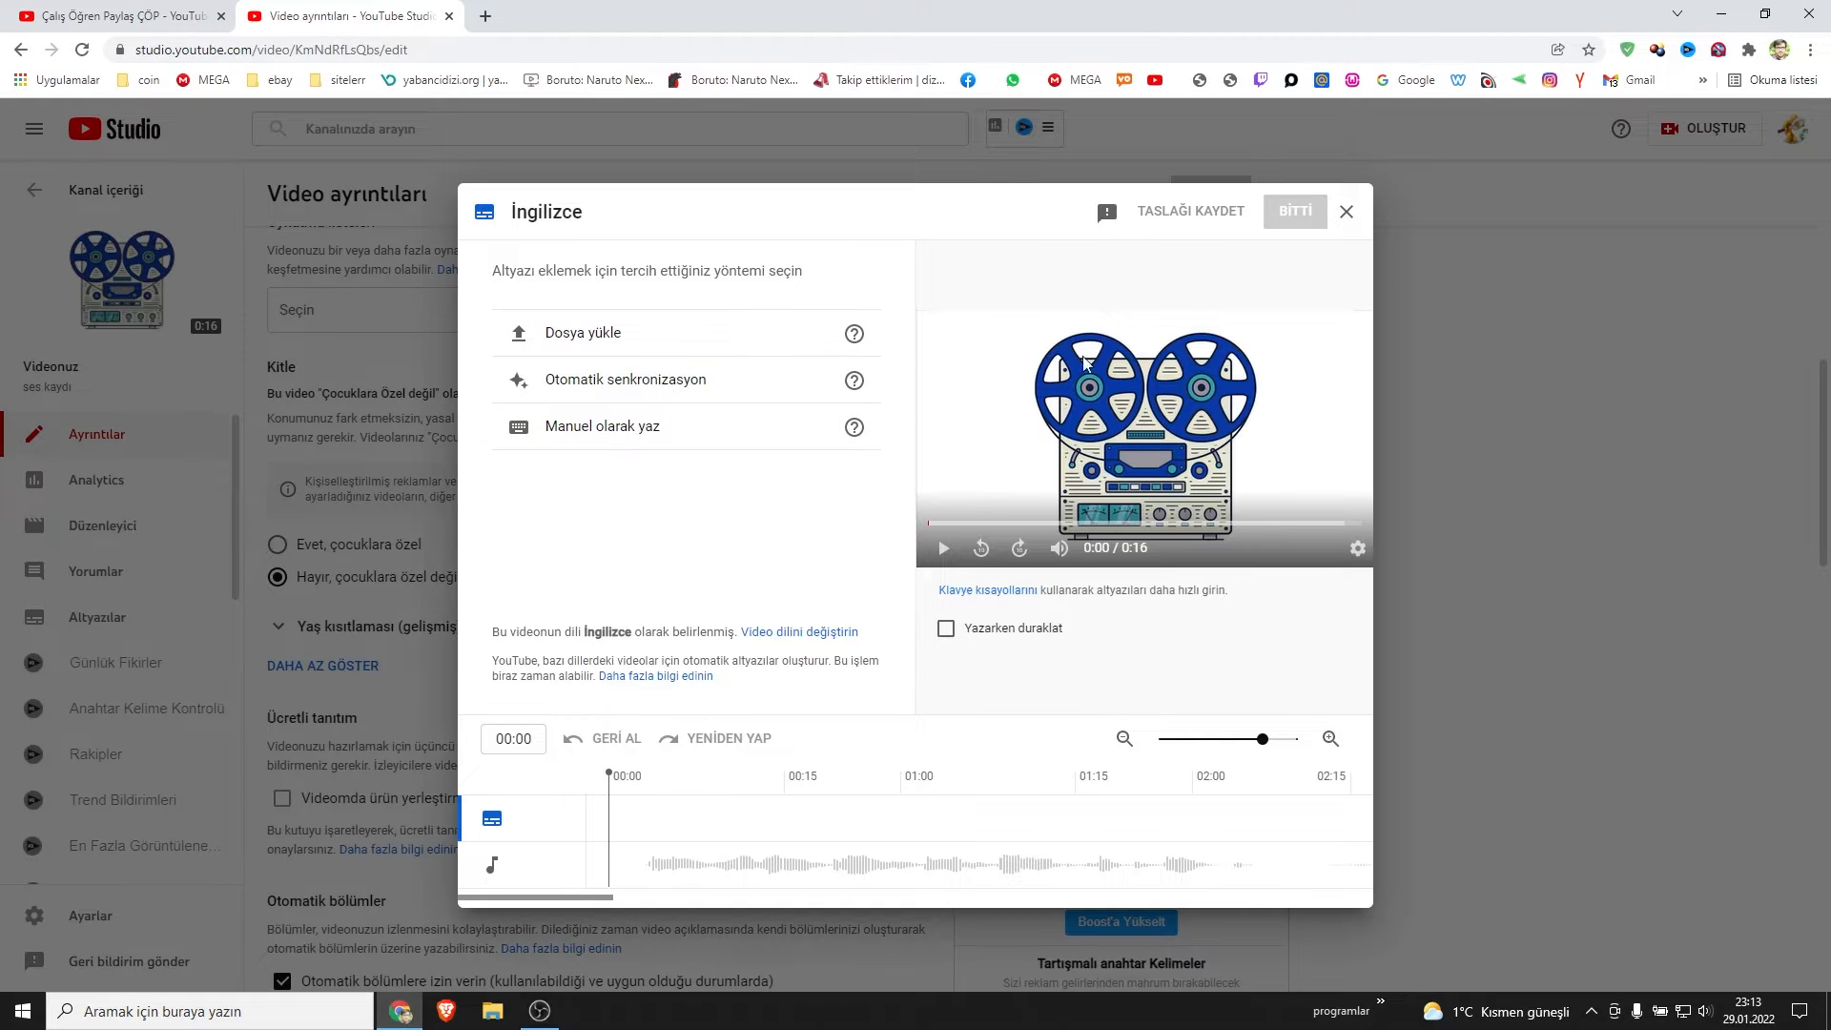
left_click(1346, 212)
Step: Set the video language to Türkçe and save the video details
scroll(621, 531, "down", 15)
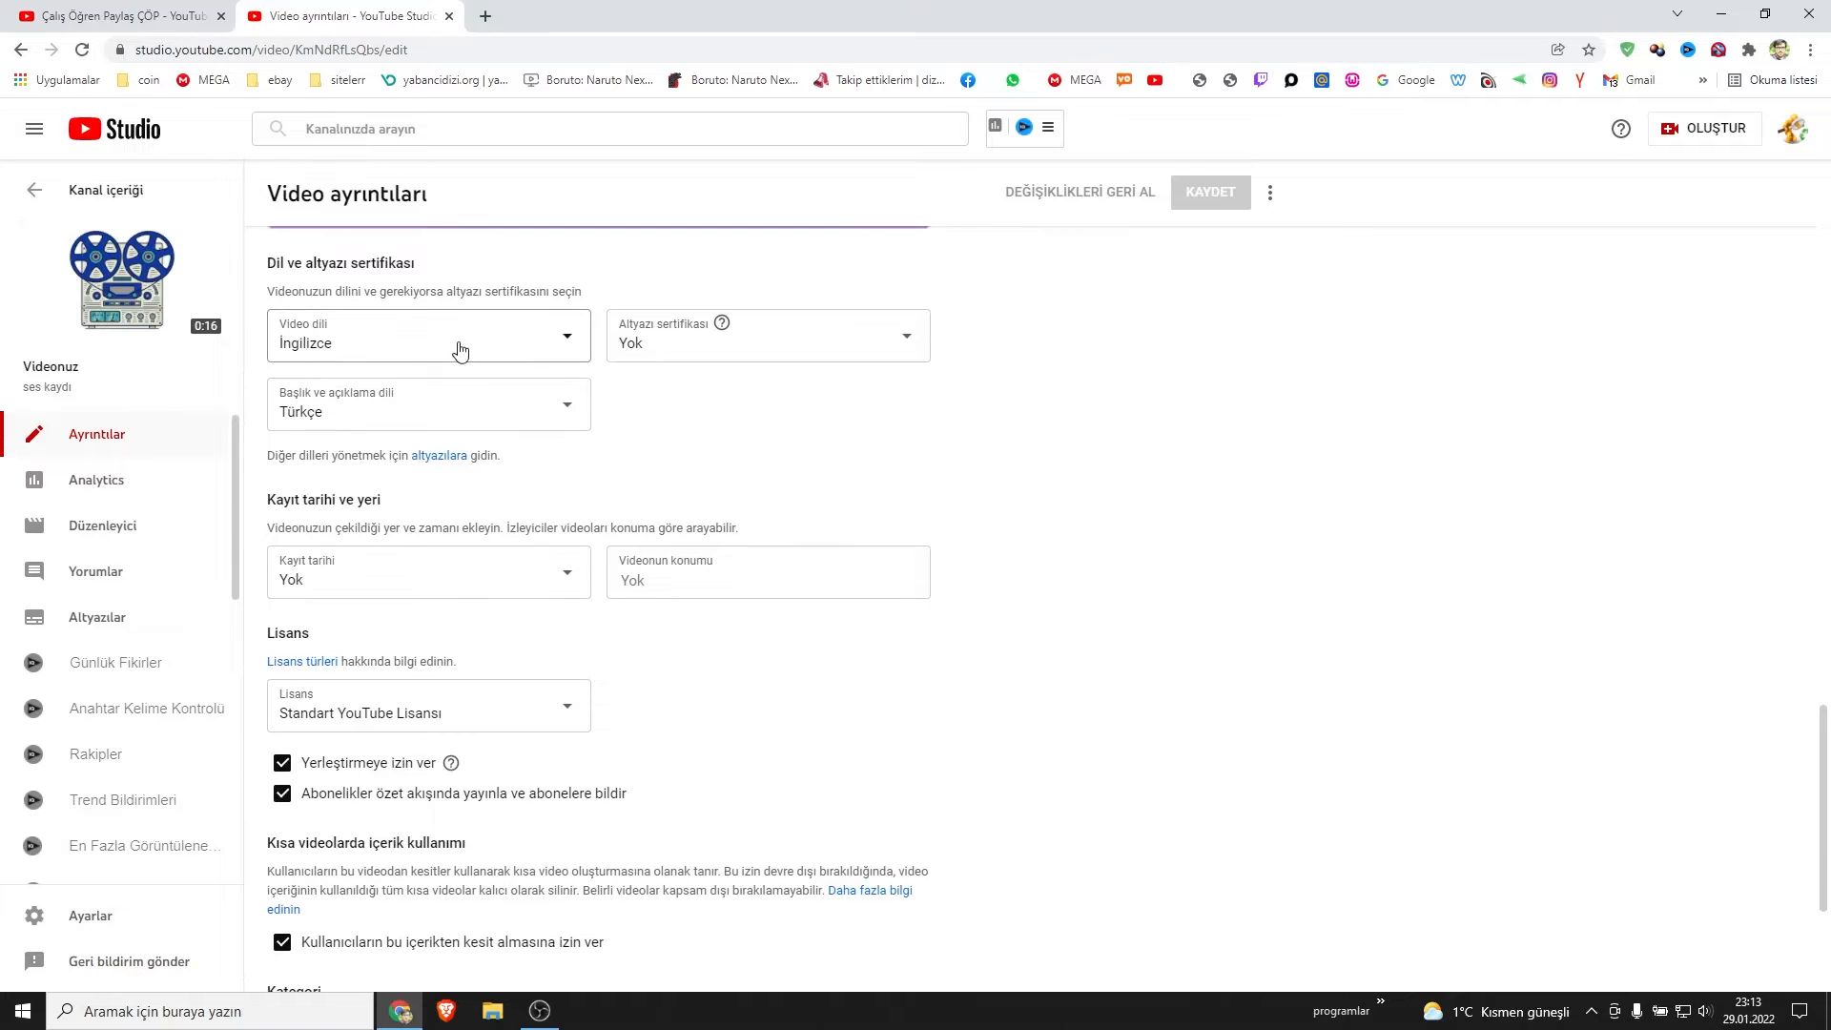
left_click(549, 334)
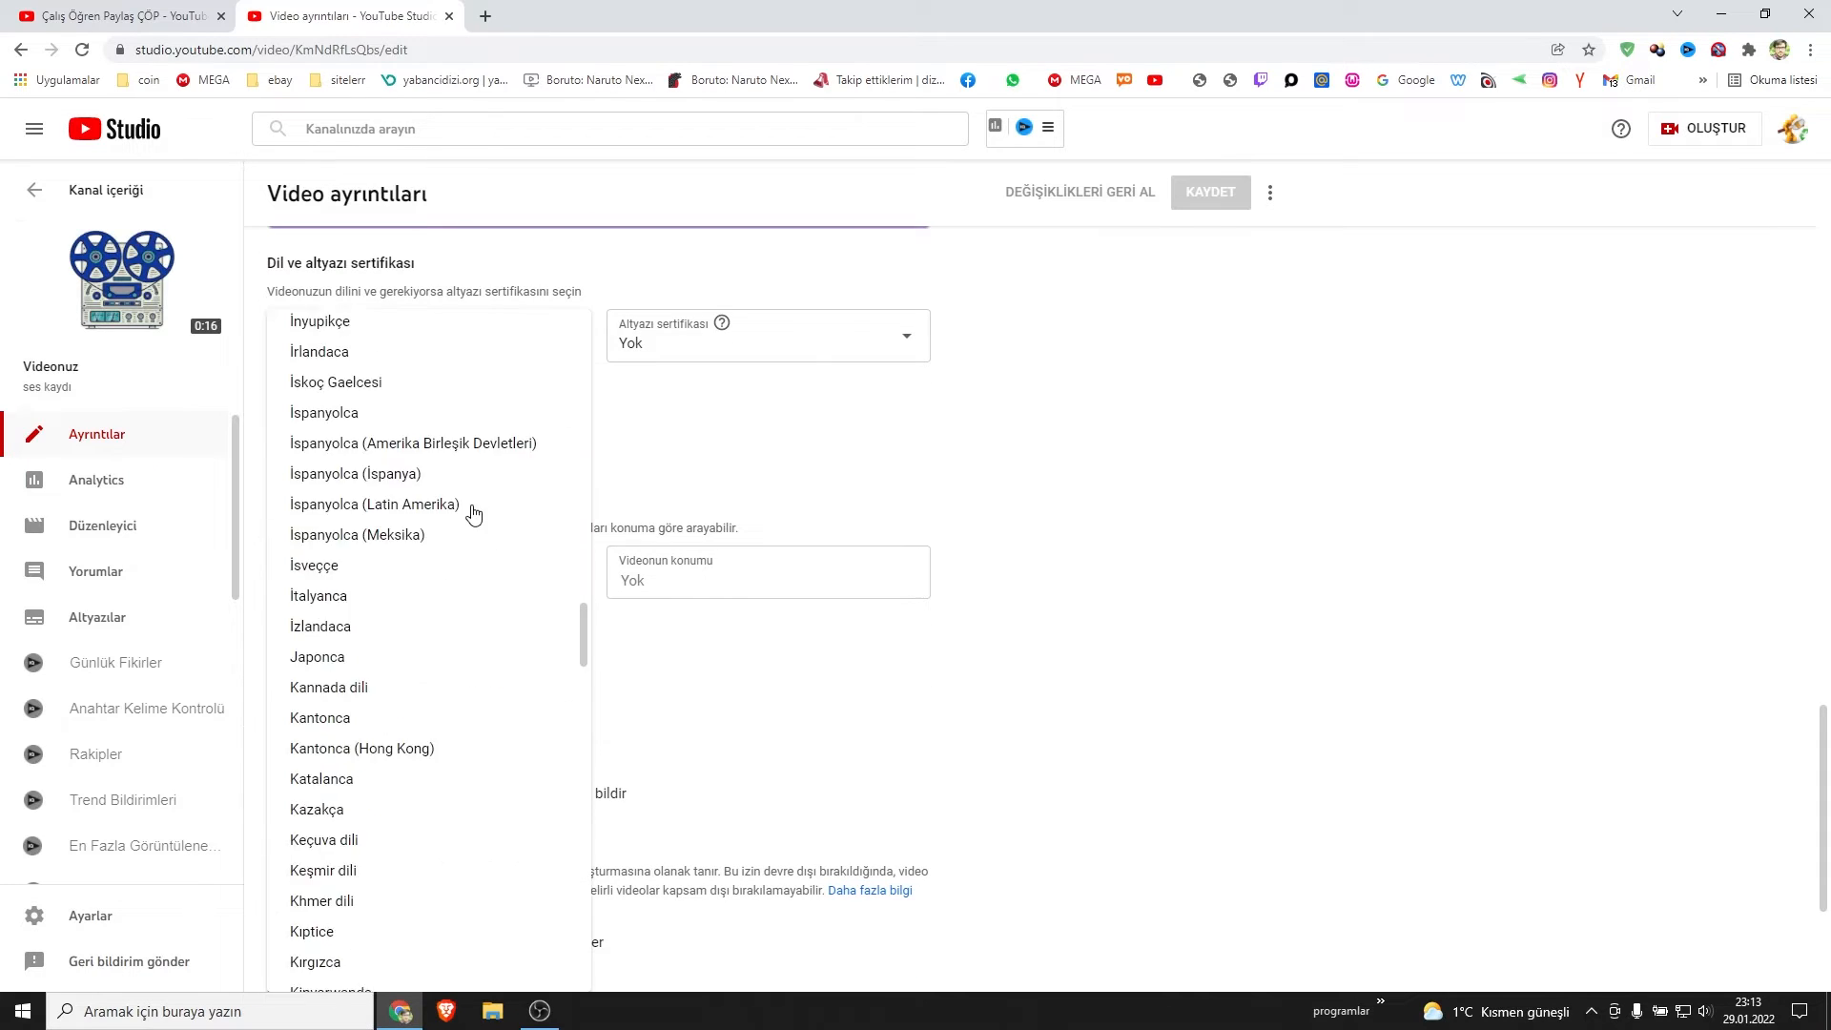
scroll(471, 515, "down", 20)
left_click(329, 788)
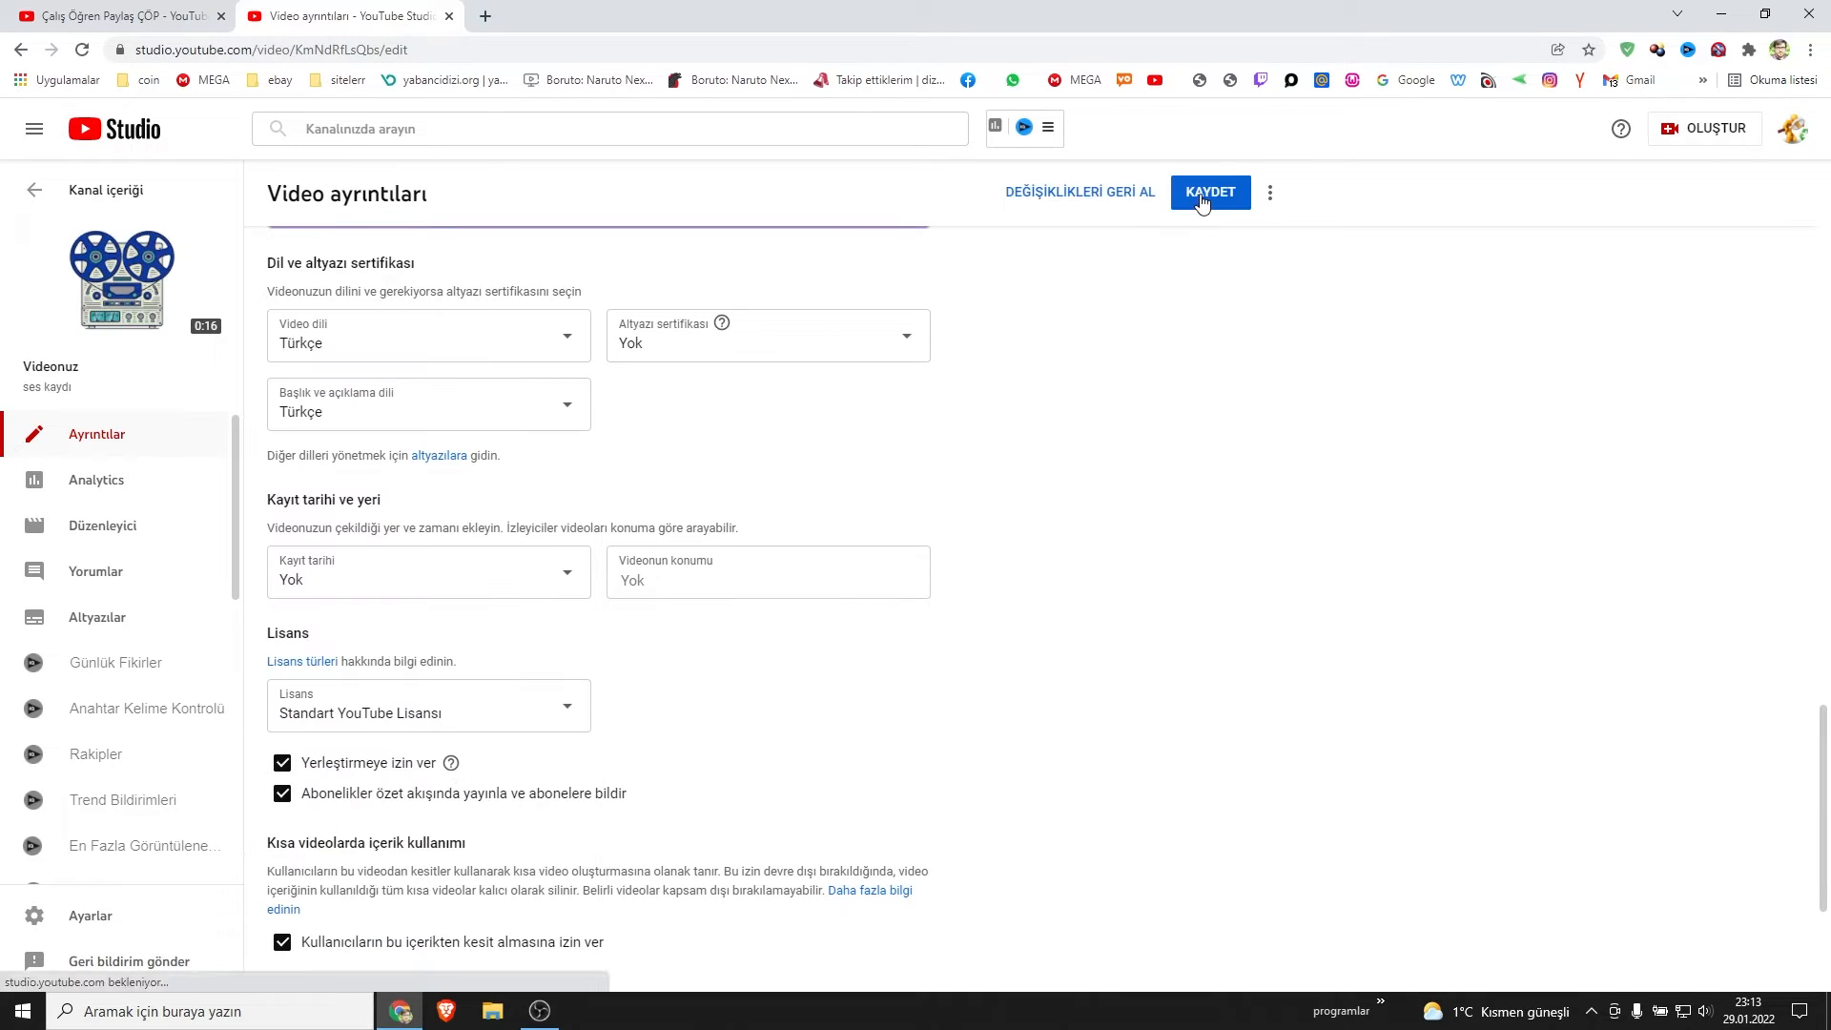
left_click(1204, 202)
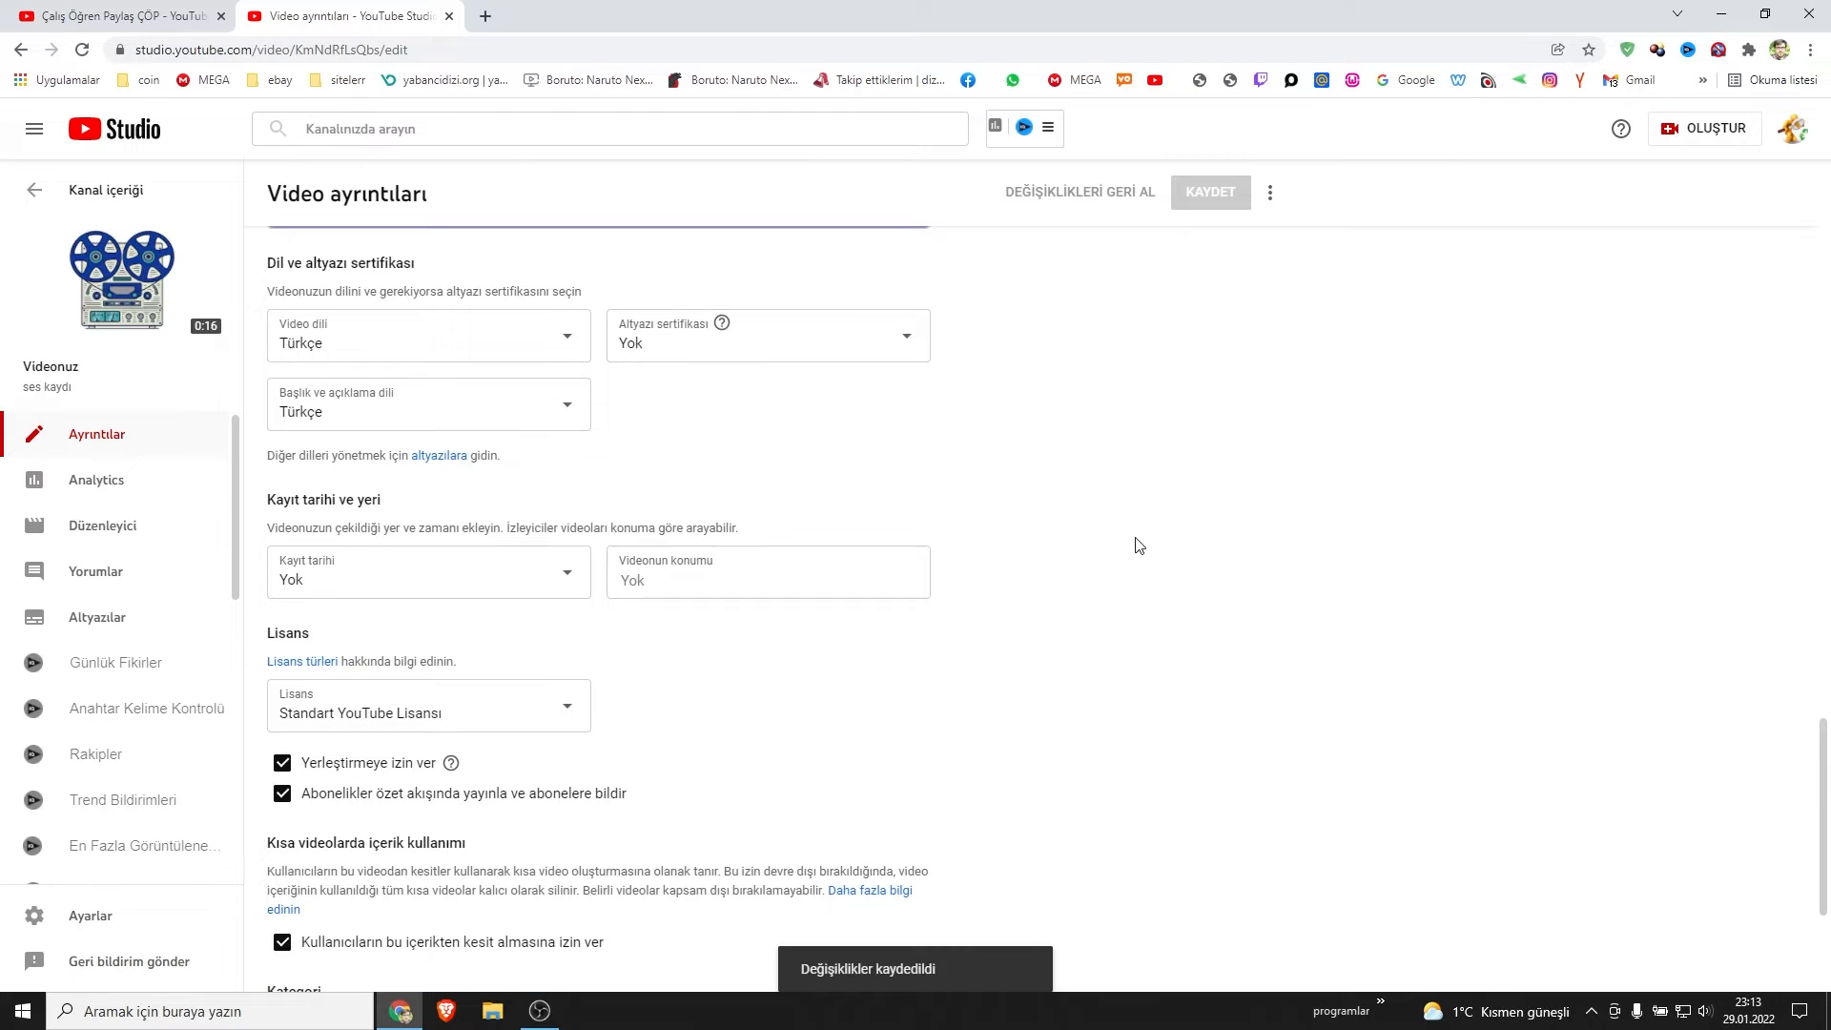
Step: Download the Turkish (Türkçe) subtitles as a text file and close the subtitle editor, discarding its changes
scroll(1140, 572, "up", 10)
scroll(1230, 517, "up", 2)
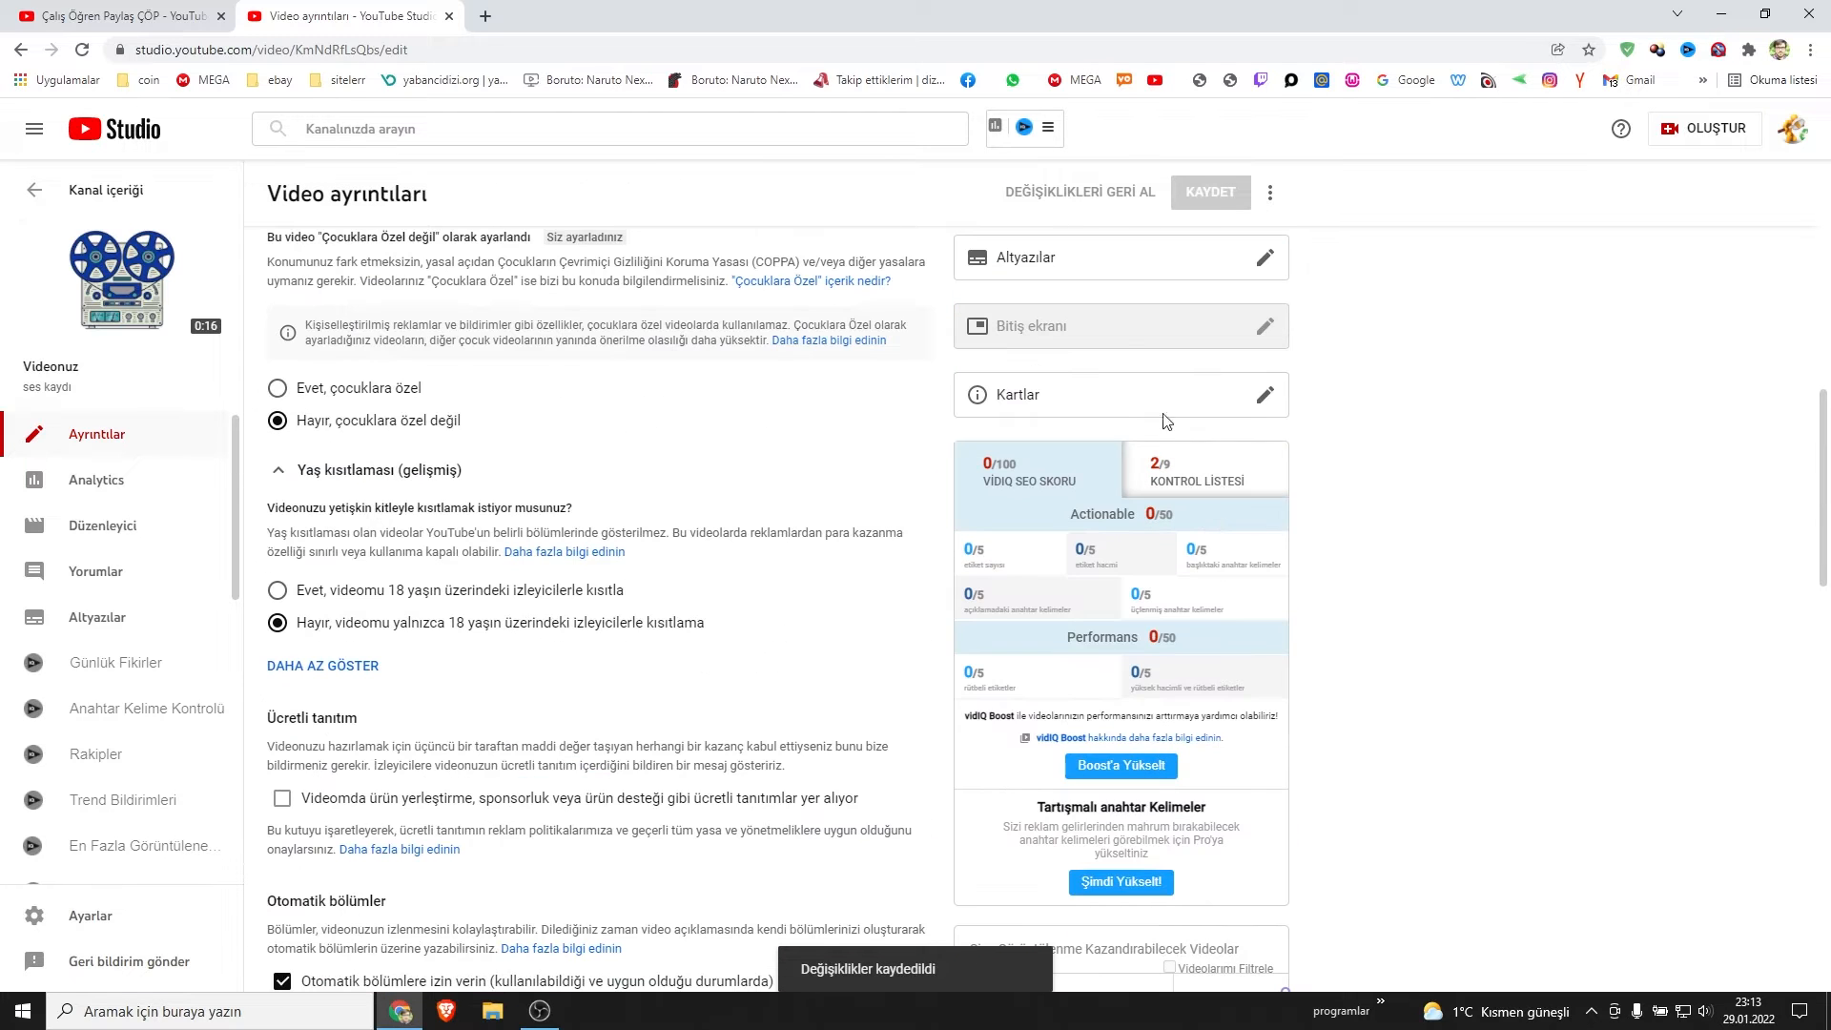
left_click(1026, 254)
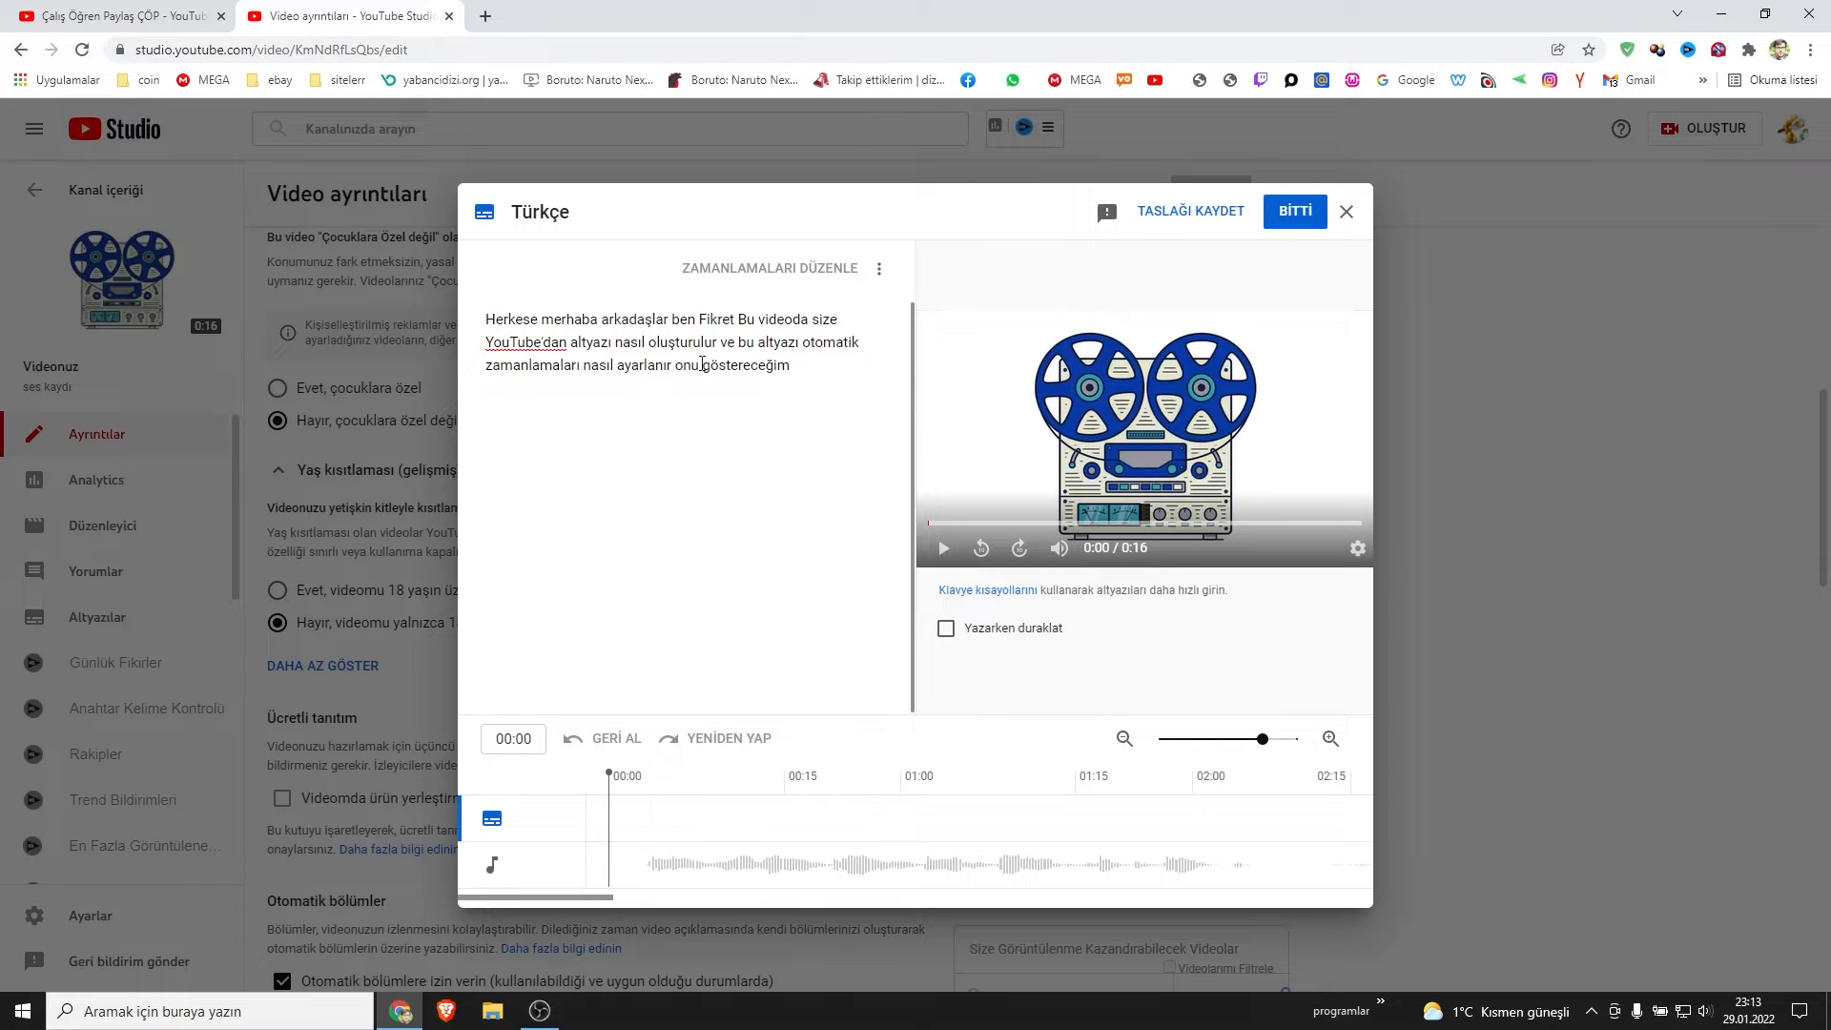
left_click(879, 274)
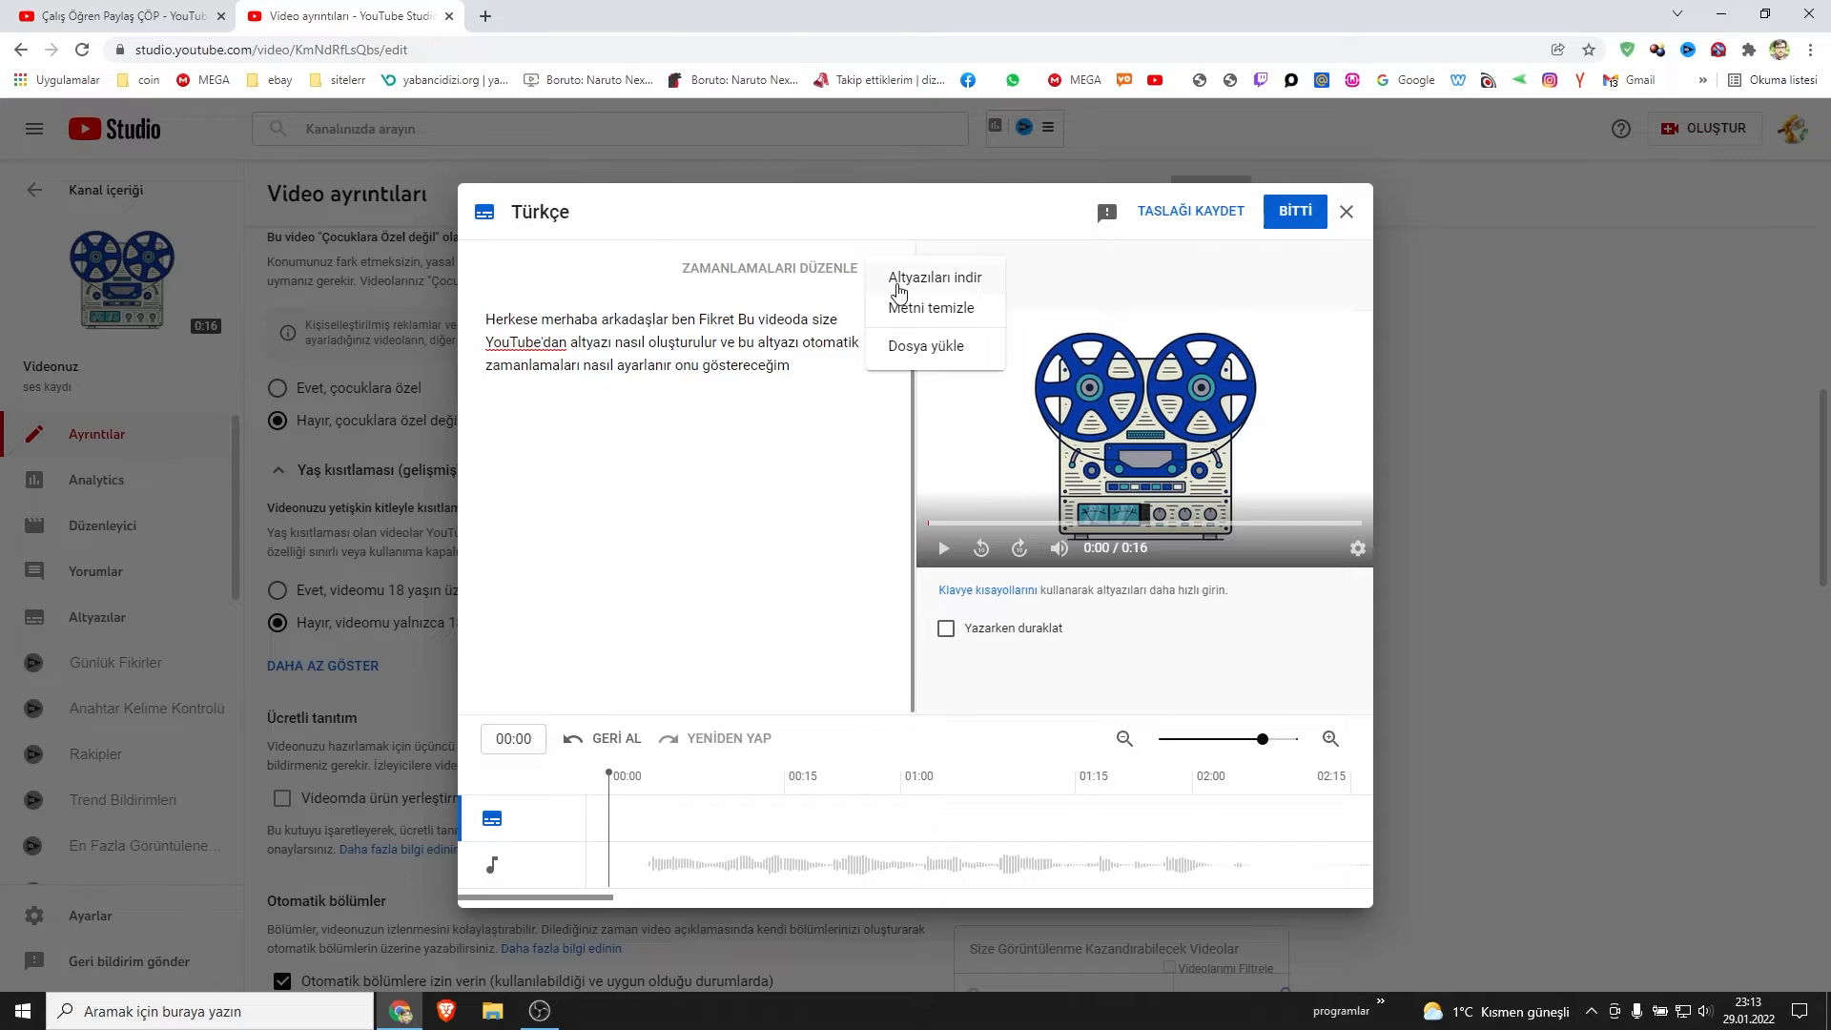
left_click(897, 286)
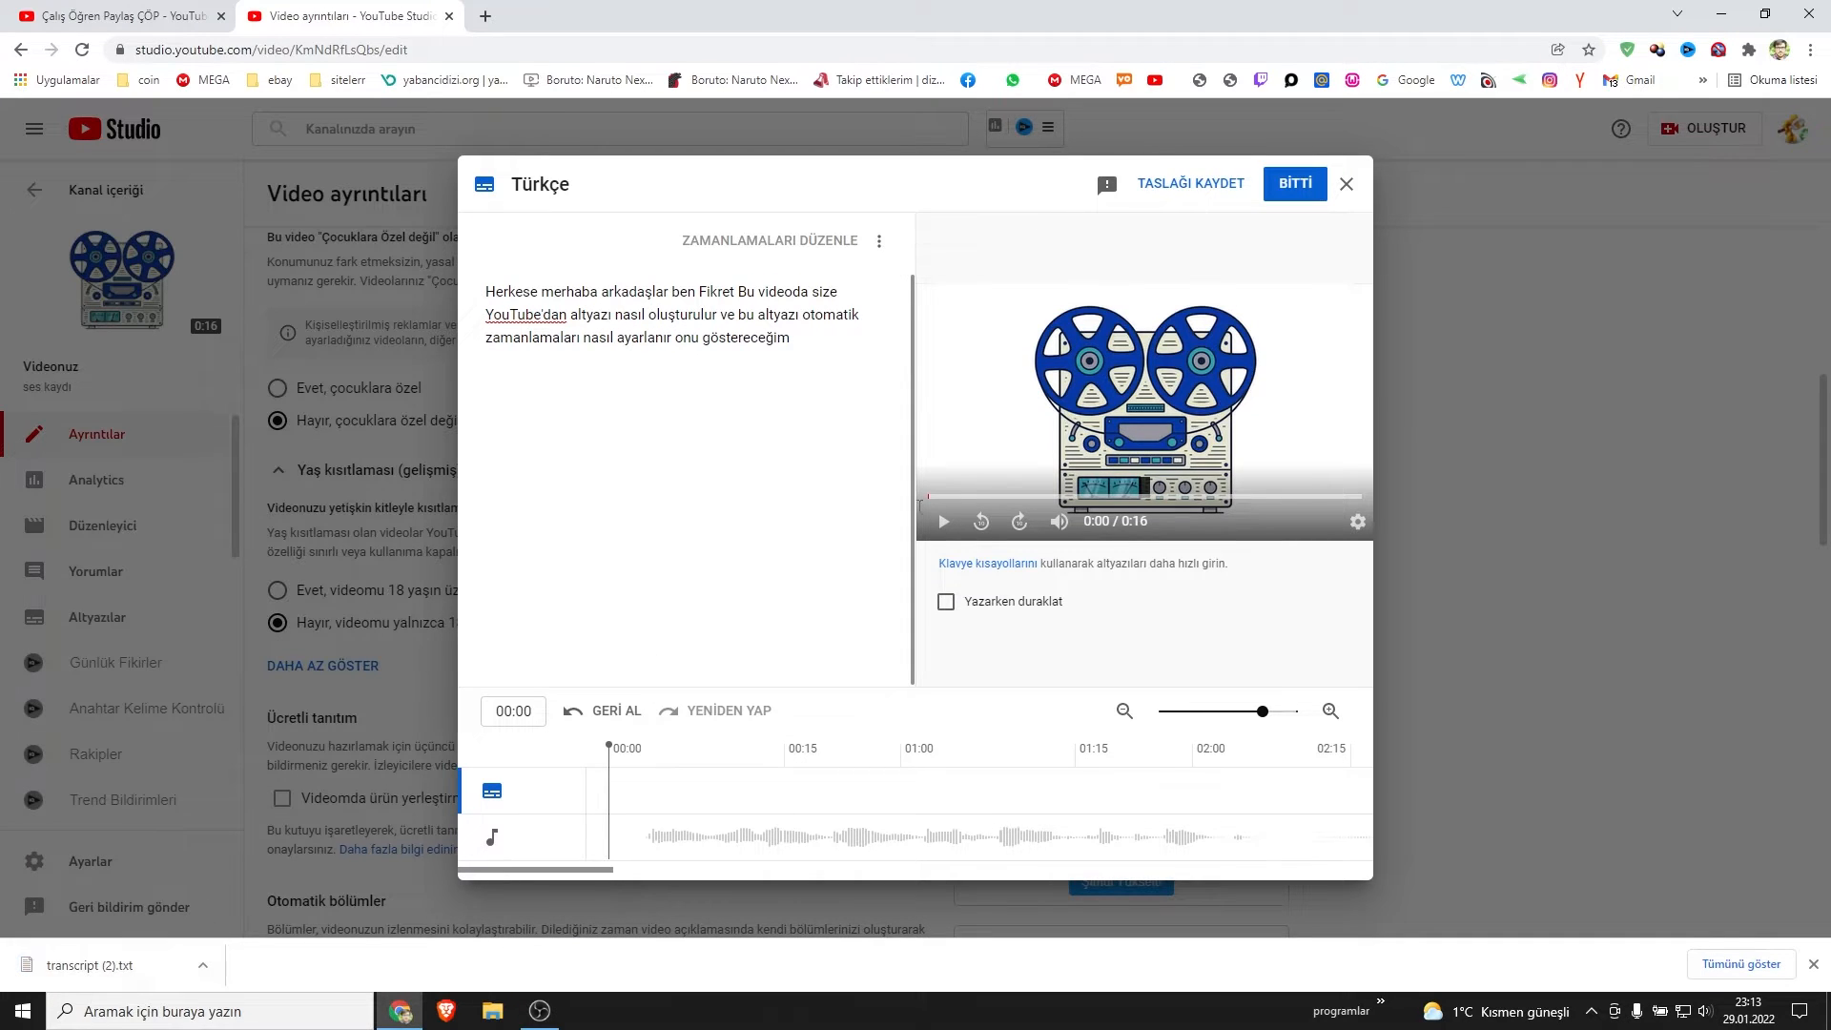
left_click(1347, 185)
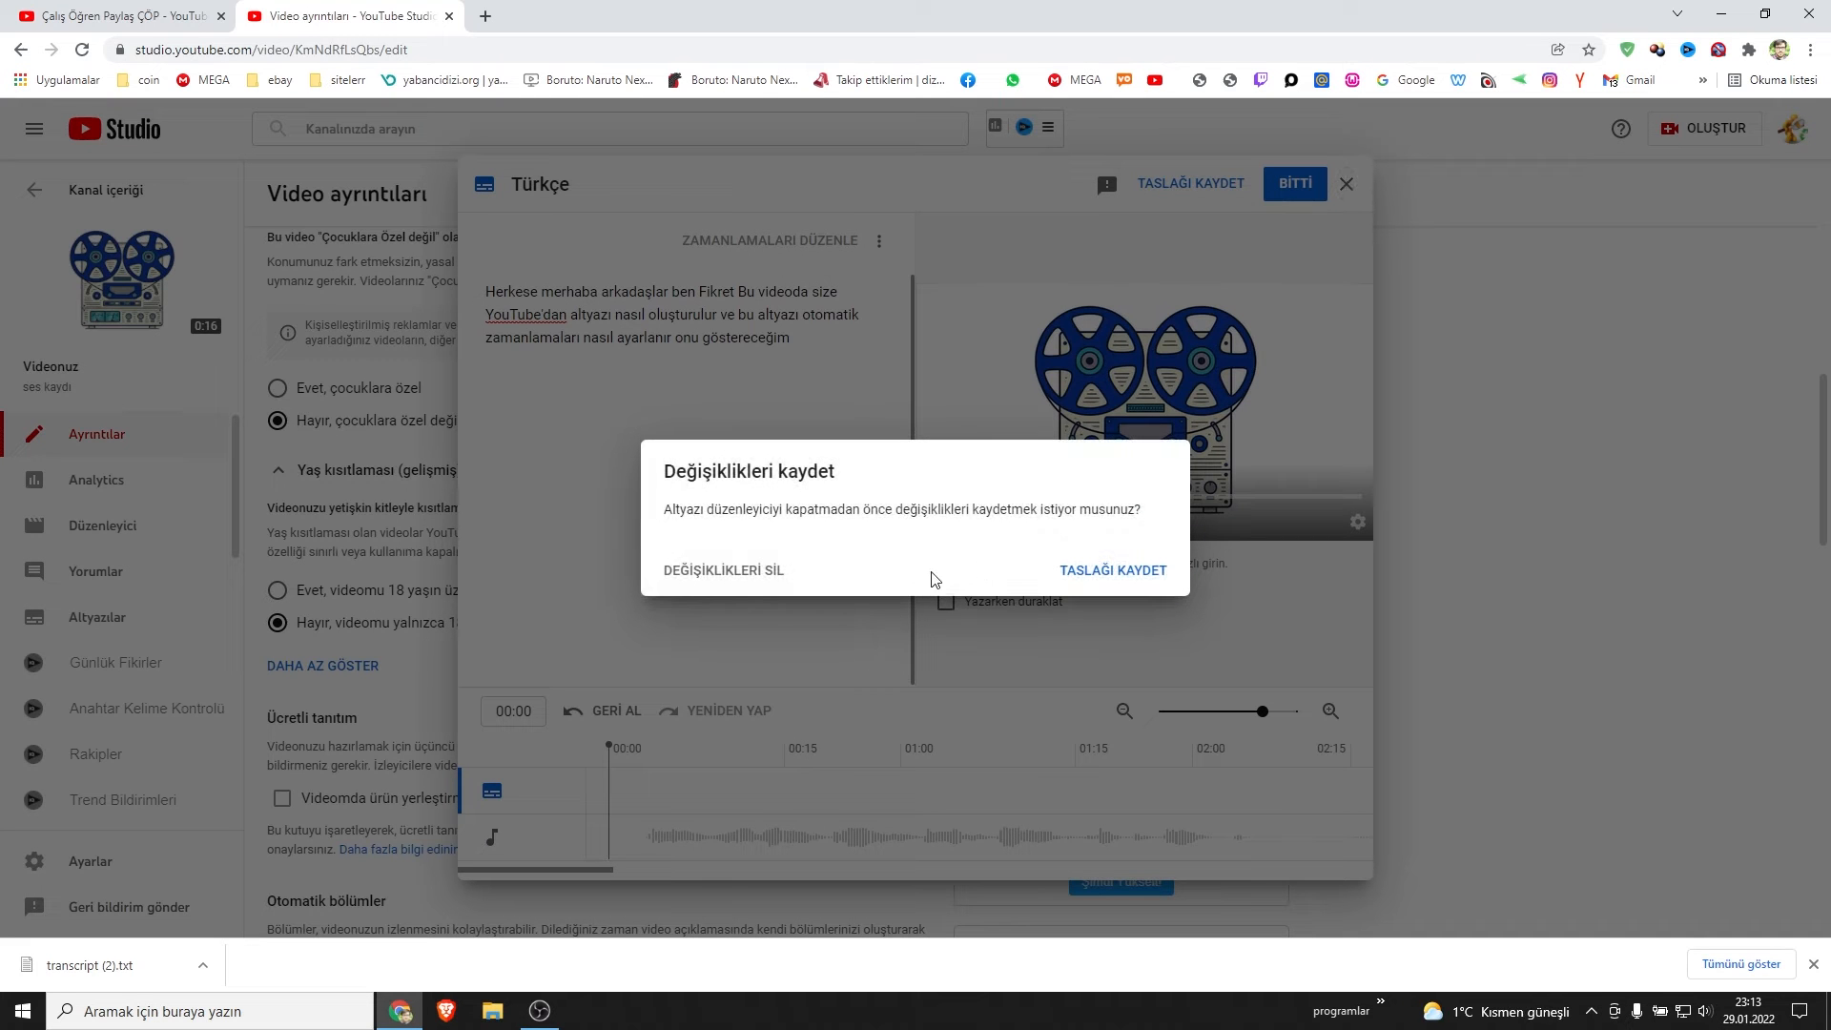
left_click(724, 572)
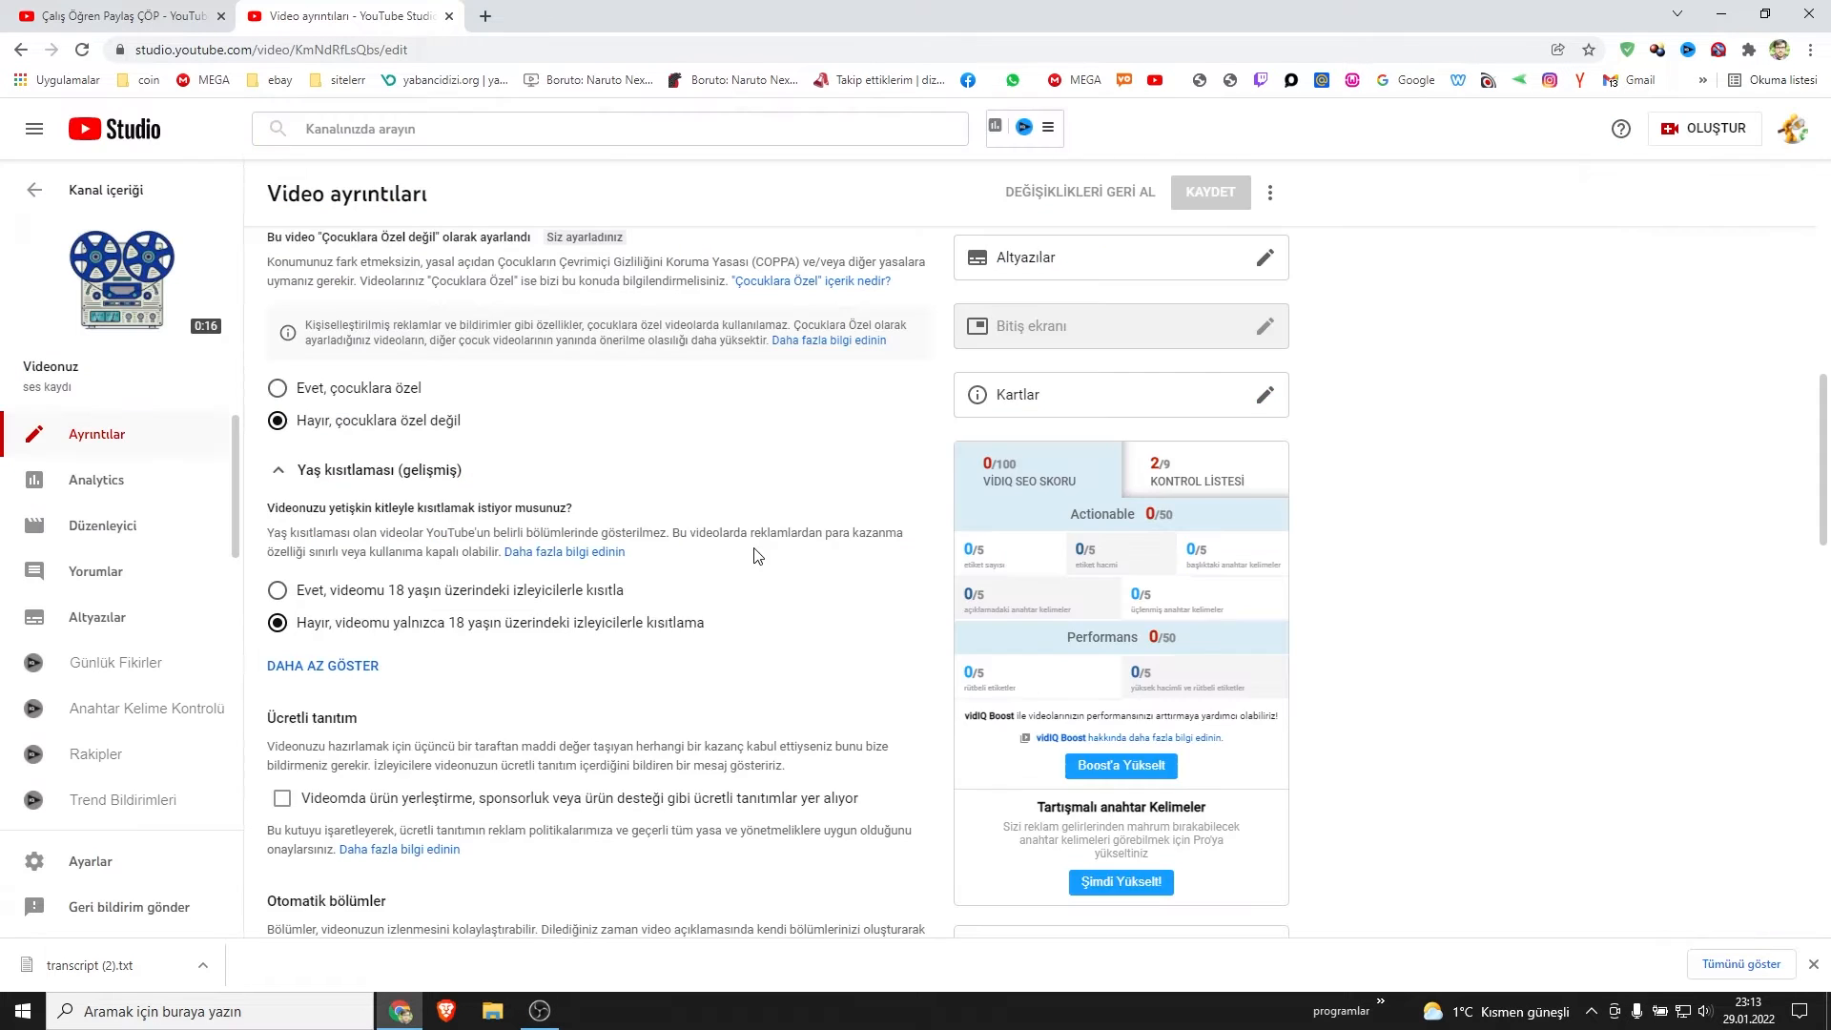
Step: Set the video language back to İngilizce and save the video details
scroll(758, 556, "down", 10)
scroll(758, 556, "down", 5)
scroll(543, 568, "up", 5)
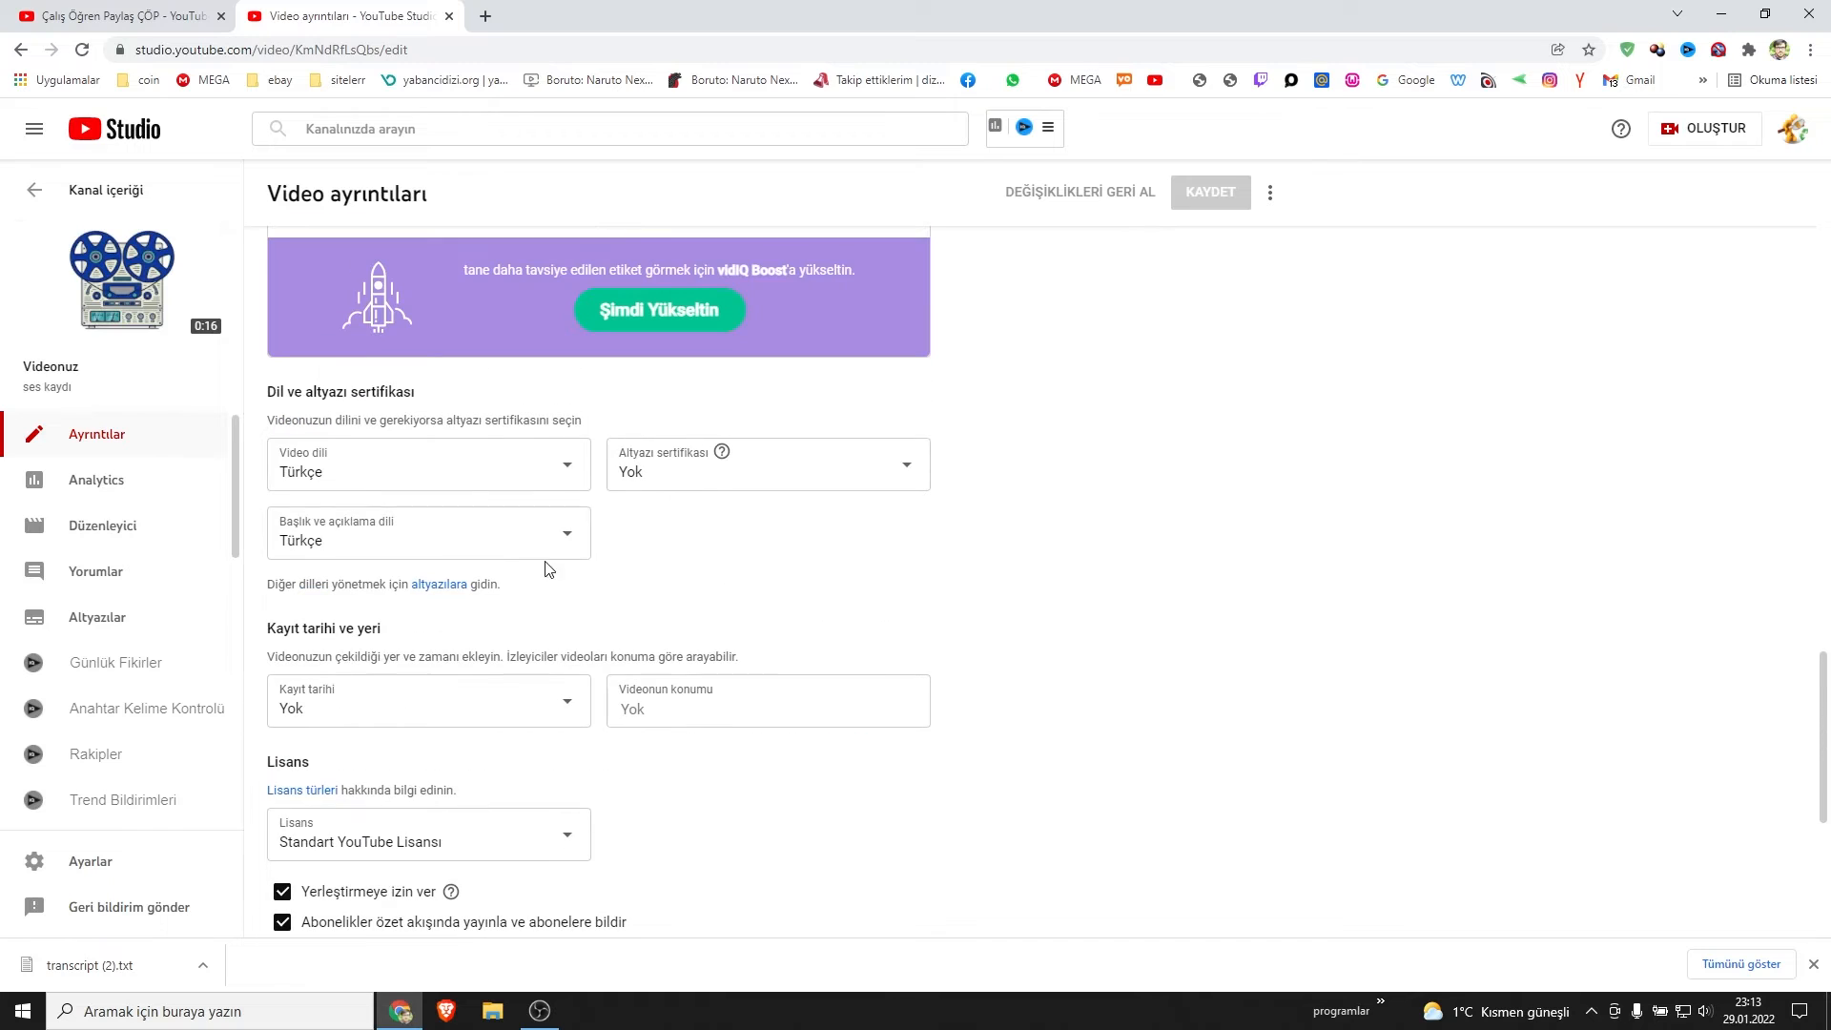
left_click(479, 474)
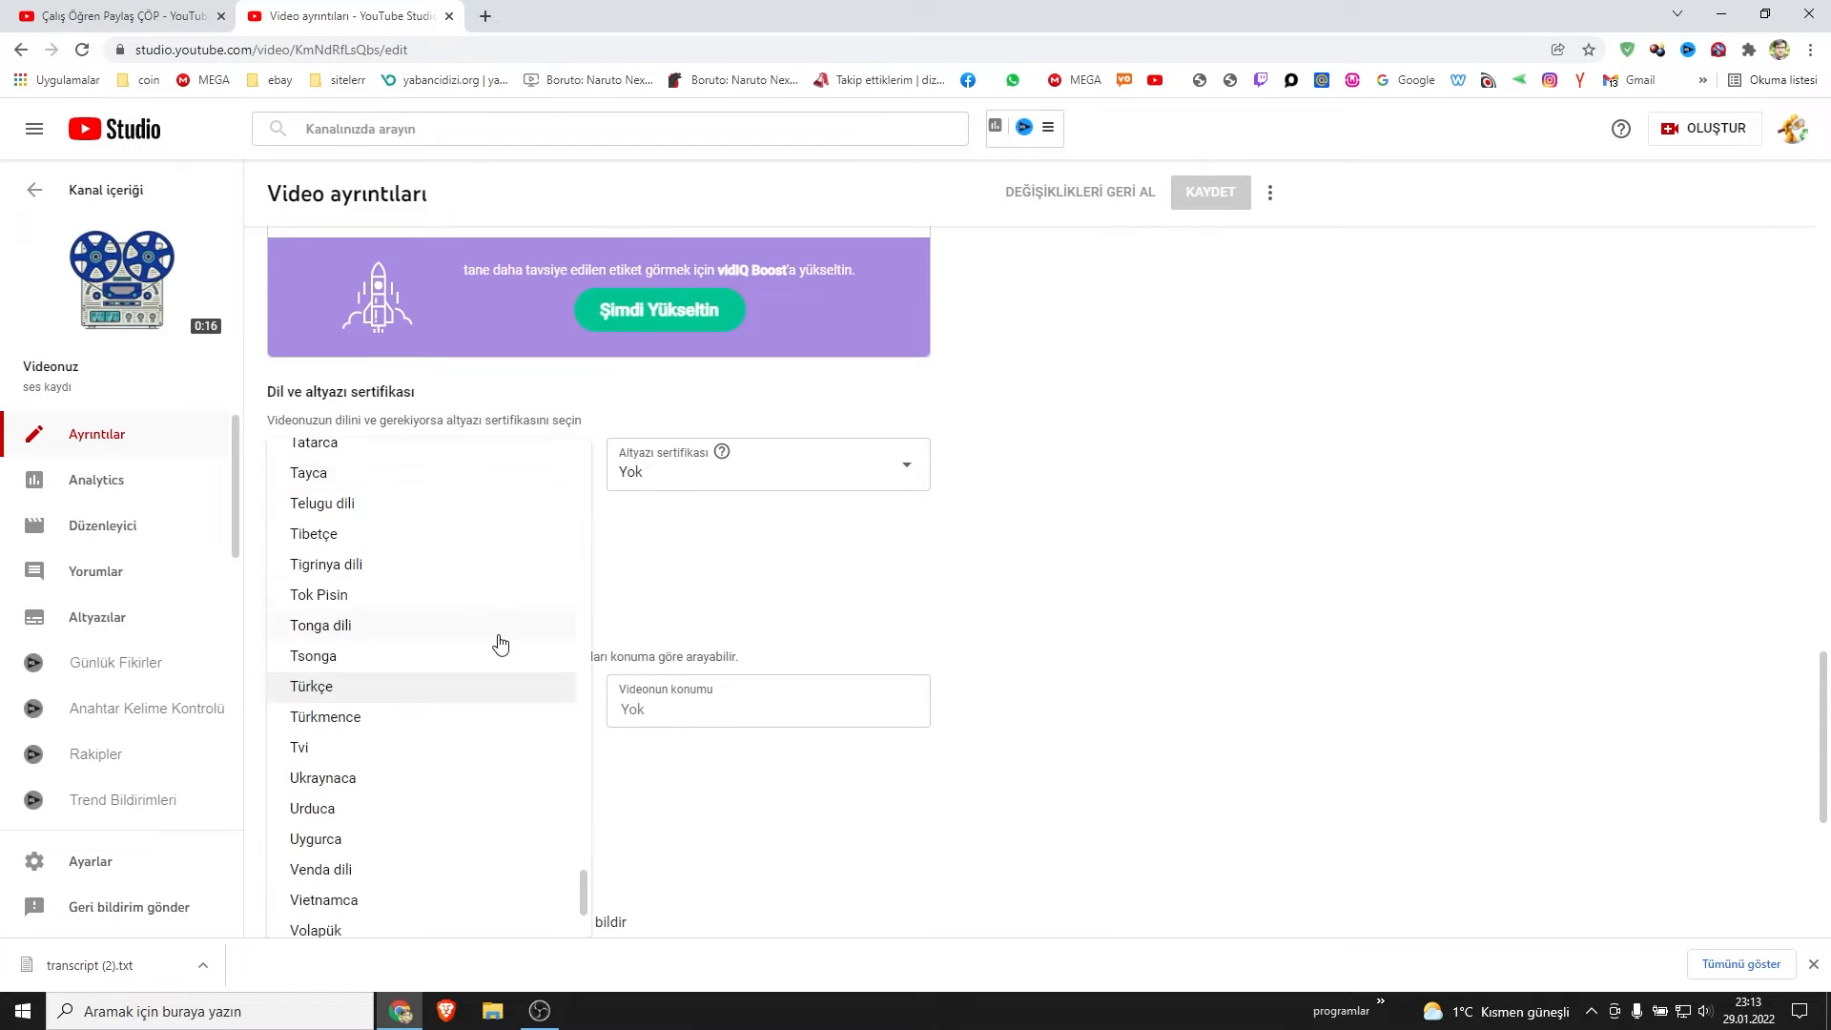
scroll(499, 642, "up", 15)
left_click(388, 727)
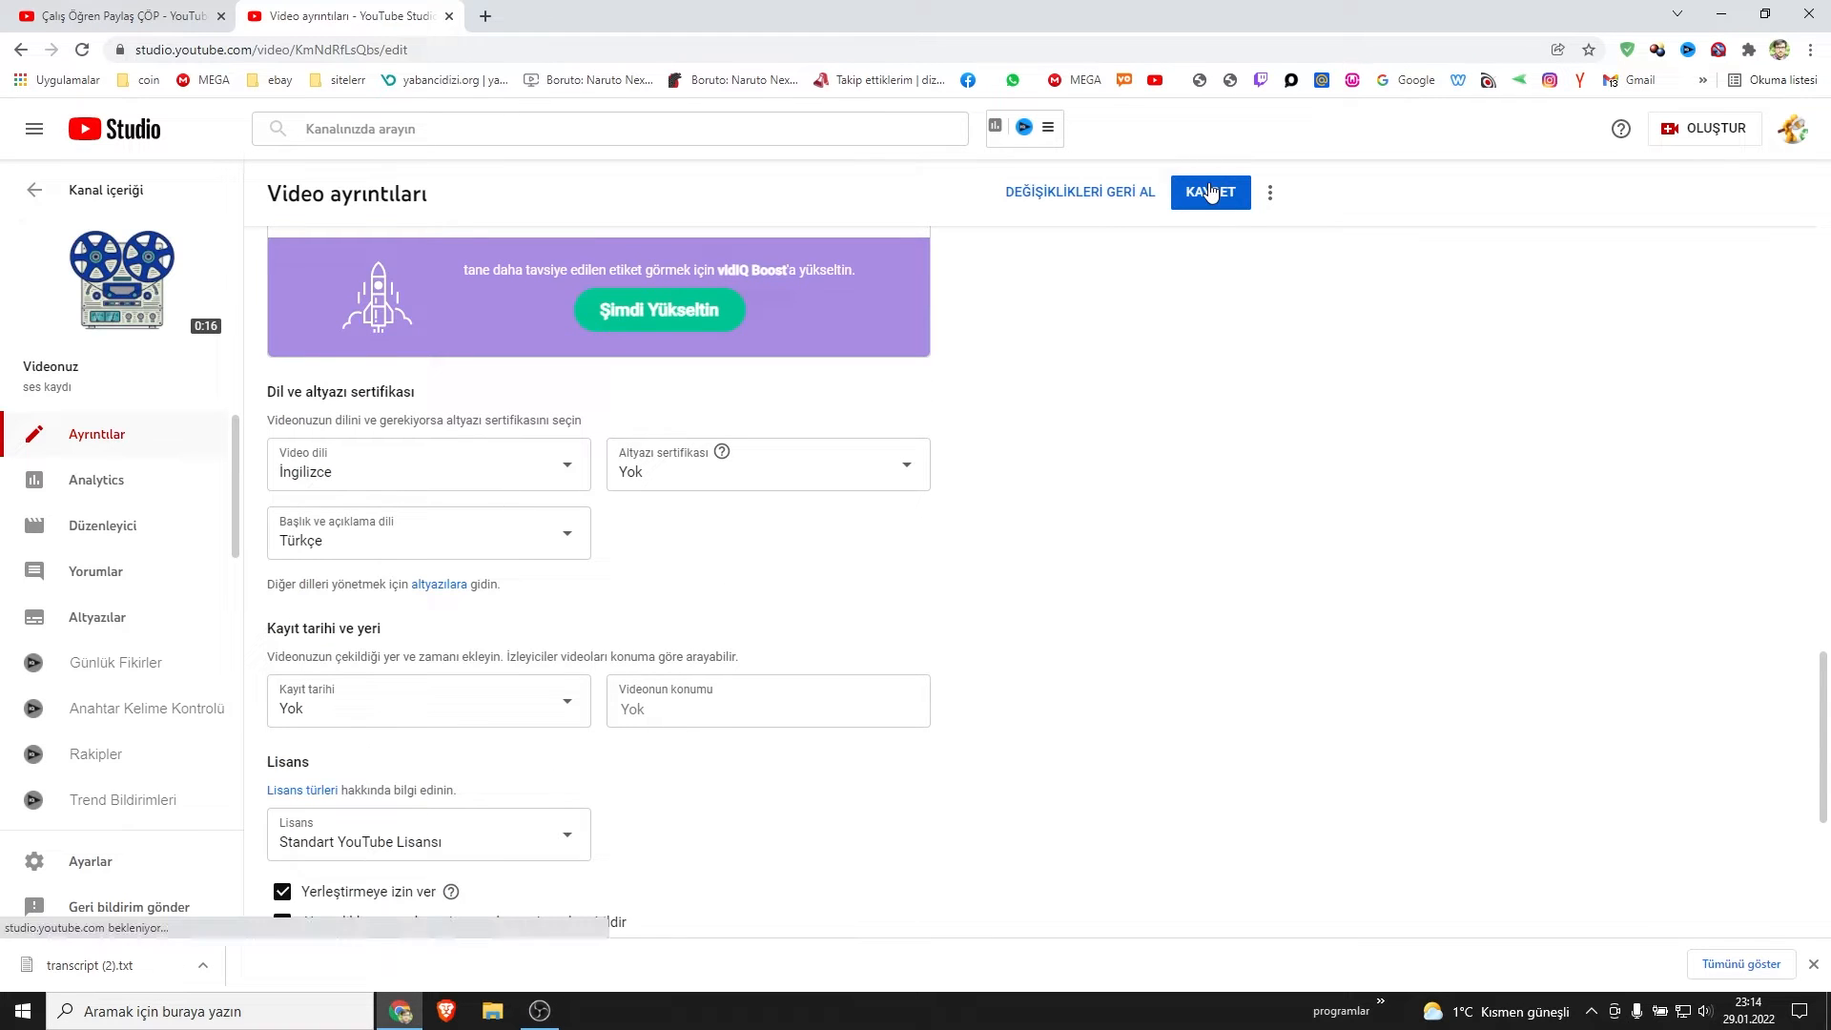
left_click(1211, 186)
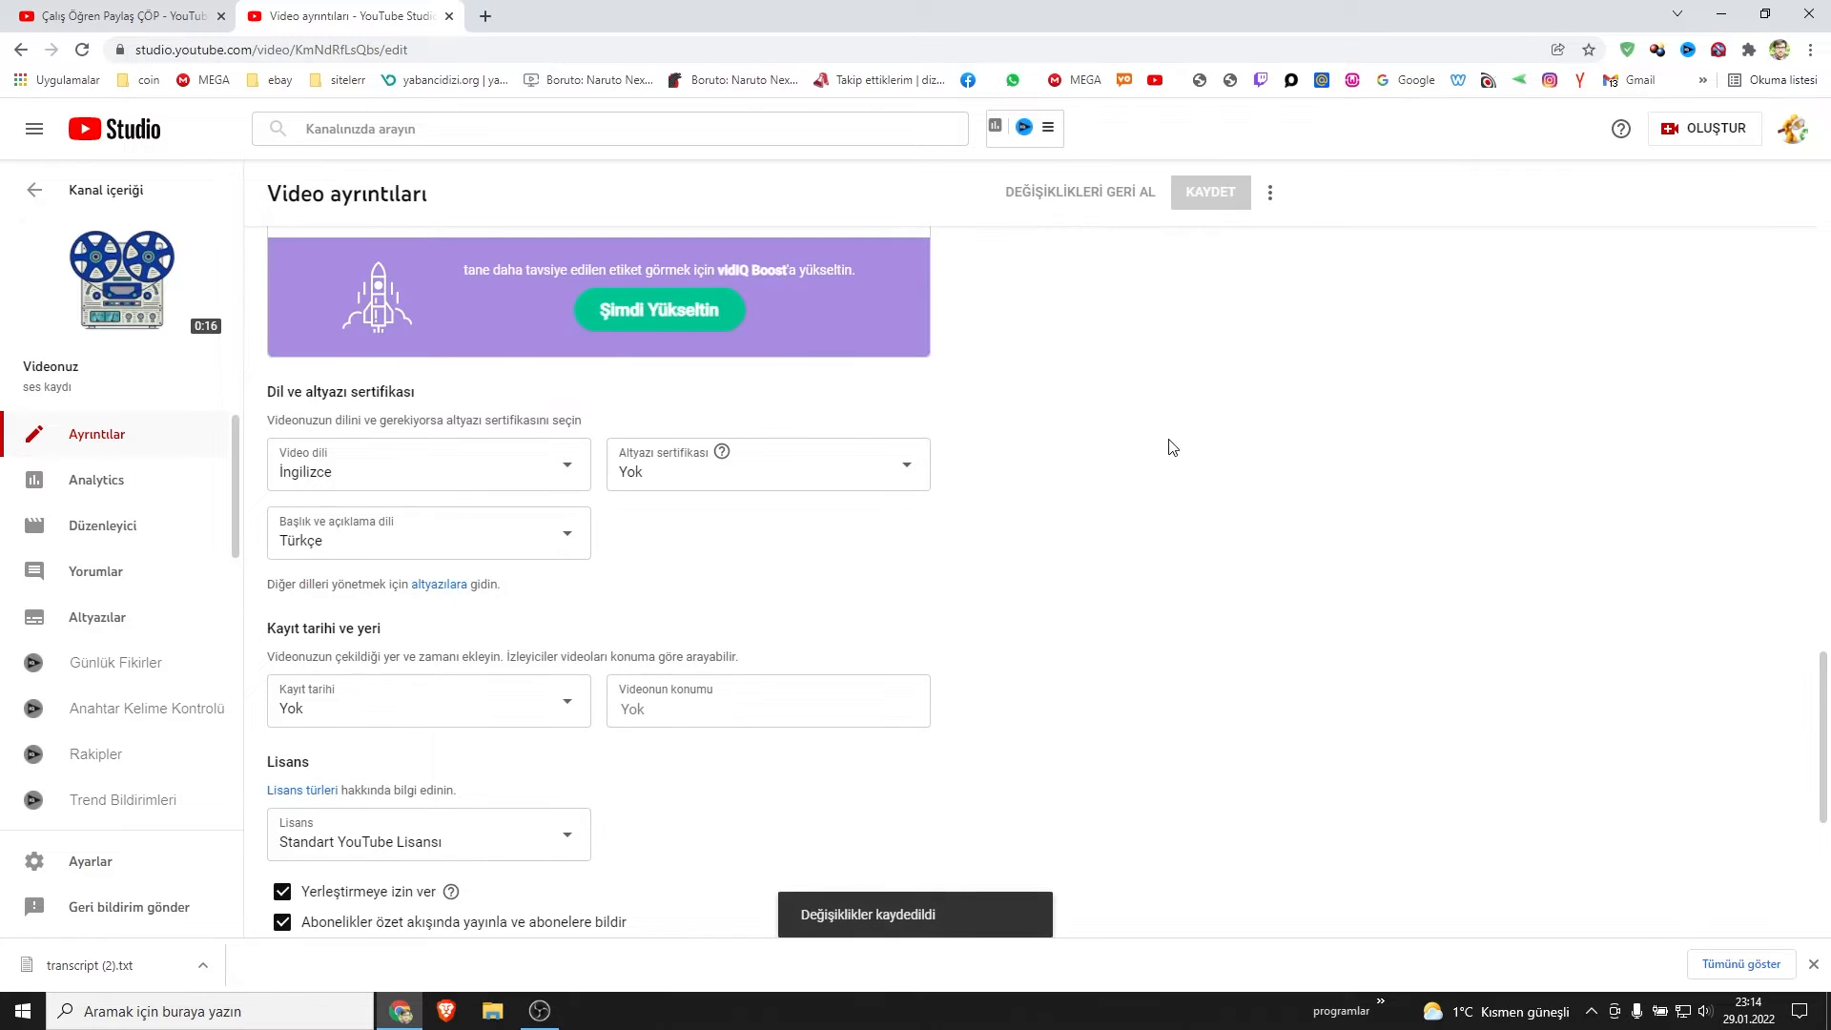
Step: Upload transcript (2).txt as the English (İngilizce) subtitle file, using the type without timing (Zamanlama olmadan)
scroll(1168, 444, "up", 12)
scroll(1328, 429, "up", 2)
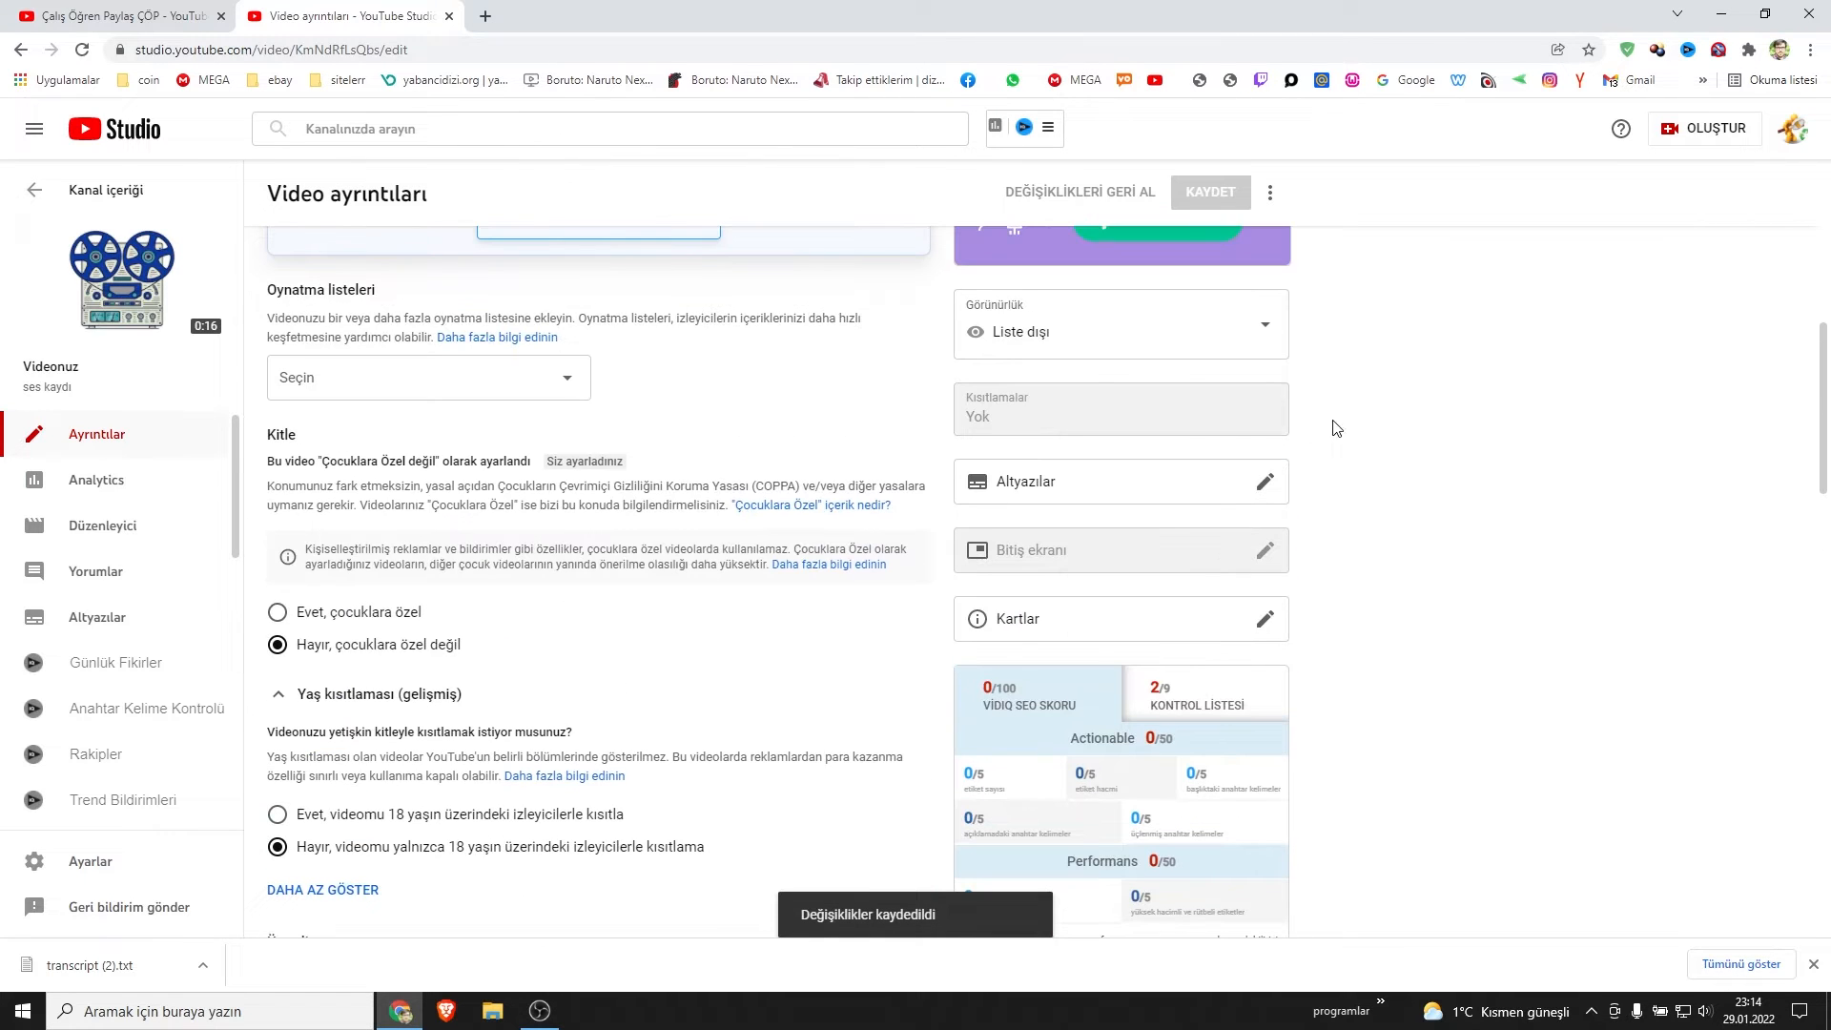
left_click(1022, 488)
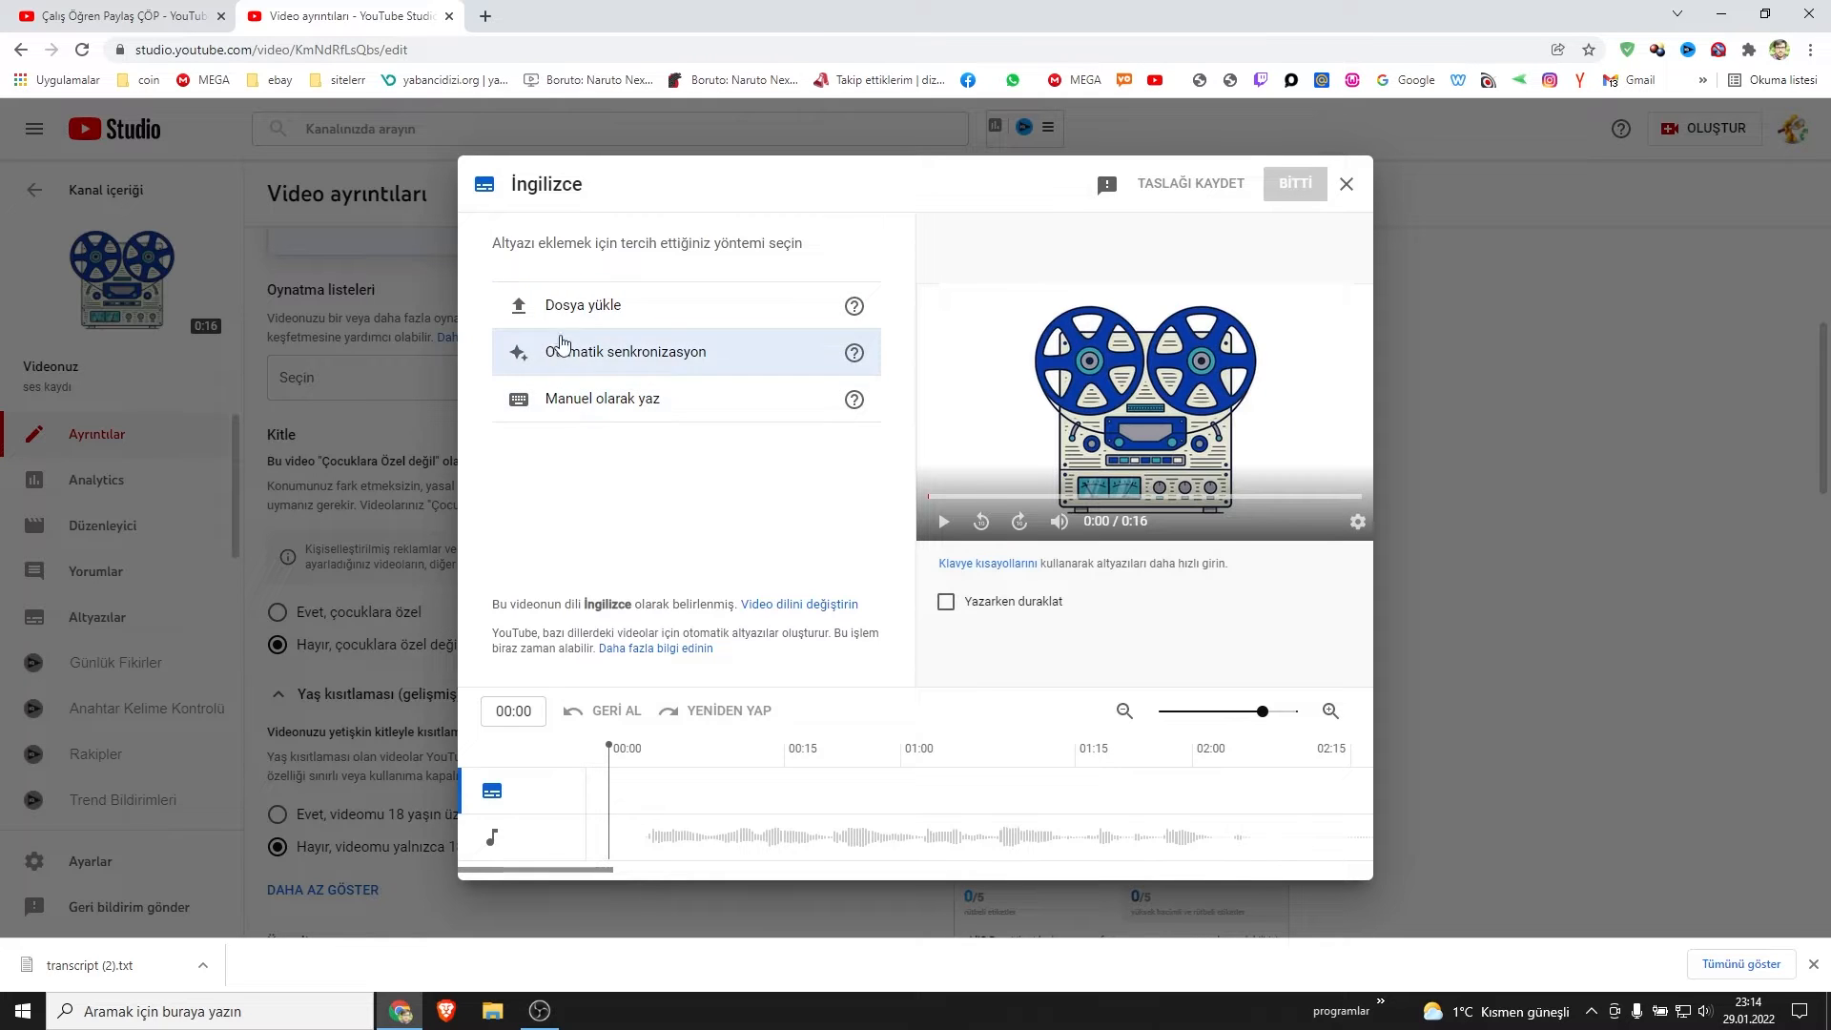
left_click(557, 304)
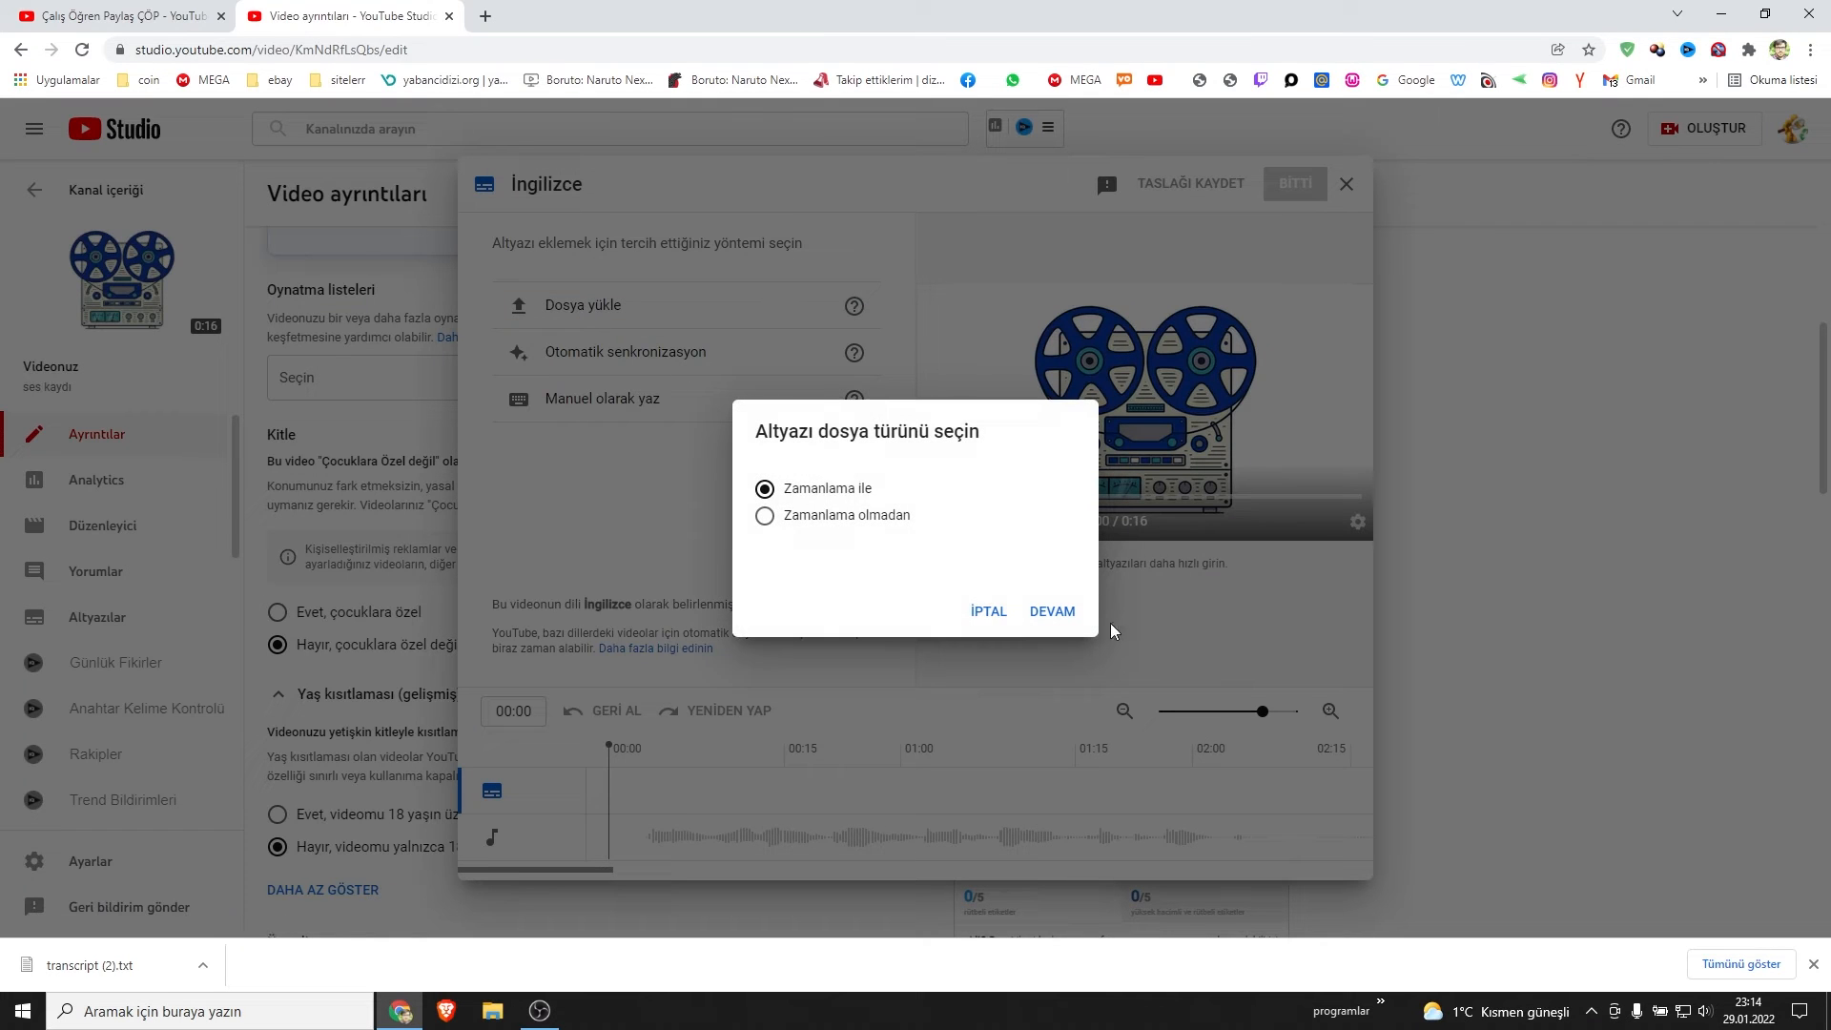
left_click(859, 519)
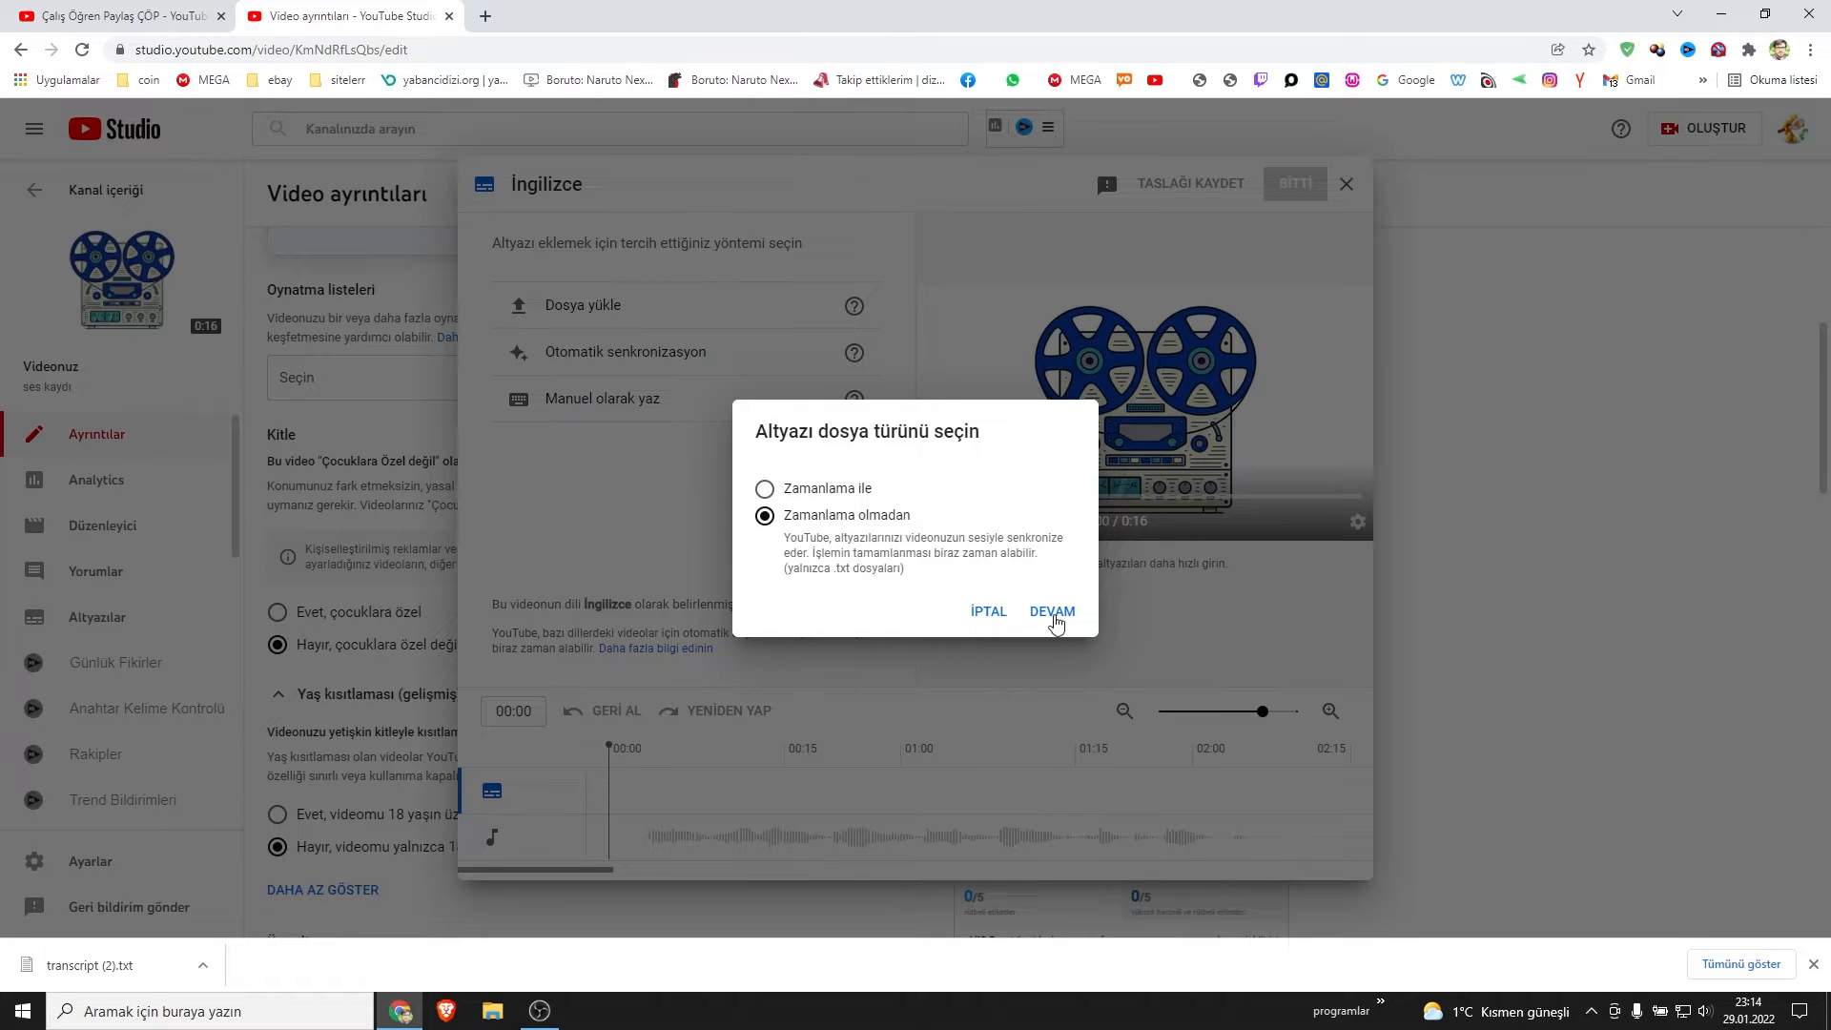
left_click(1053, 612)
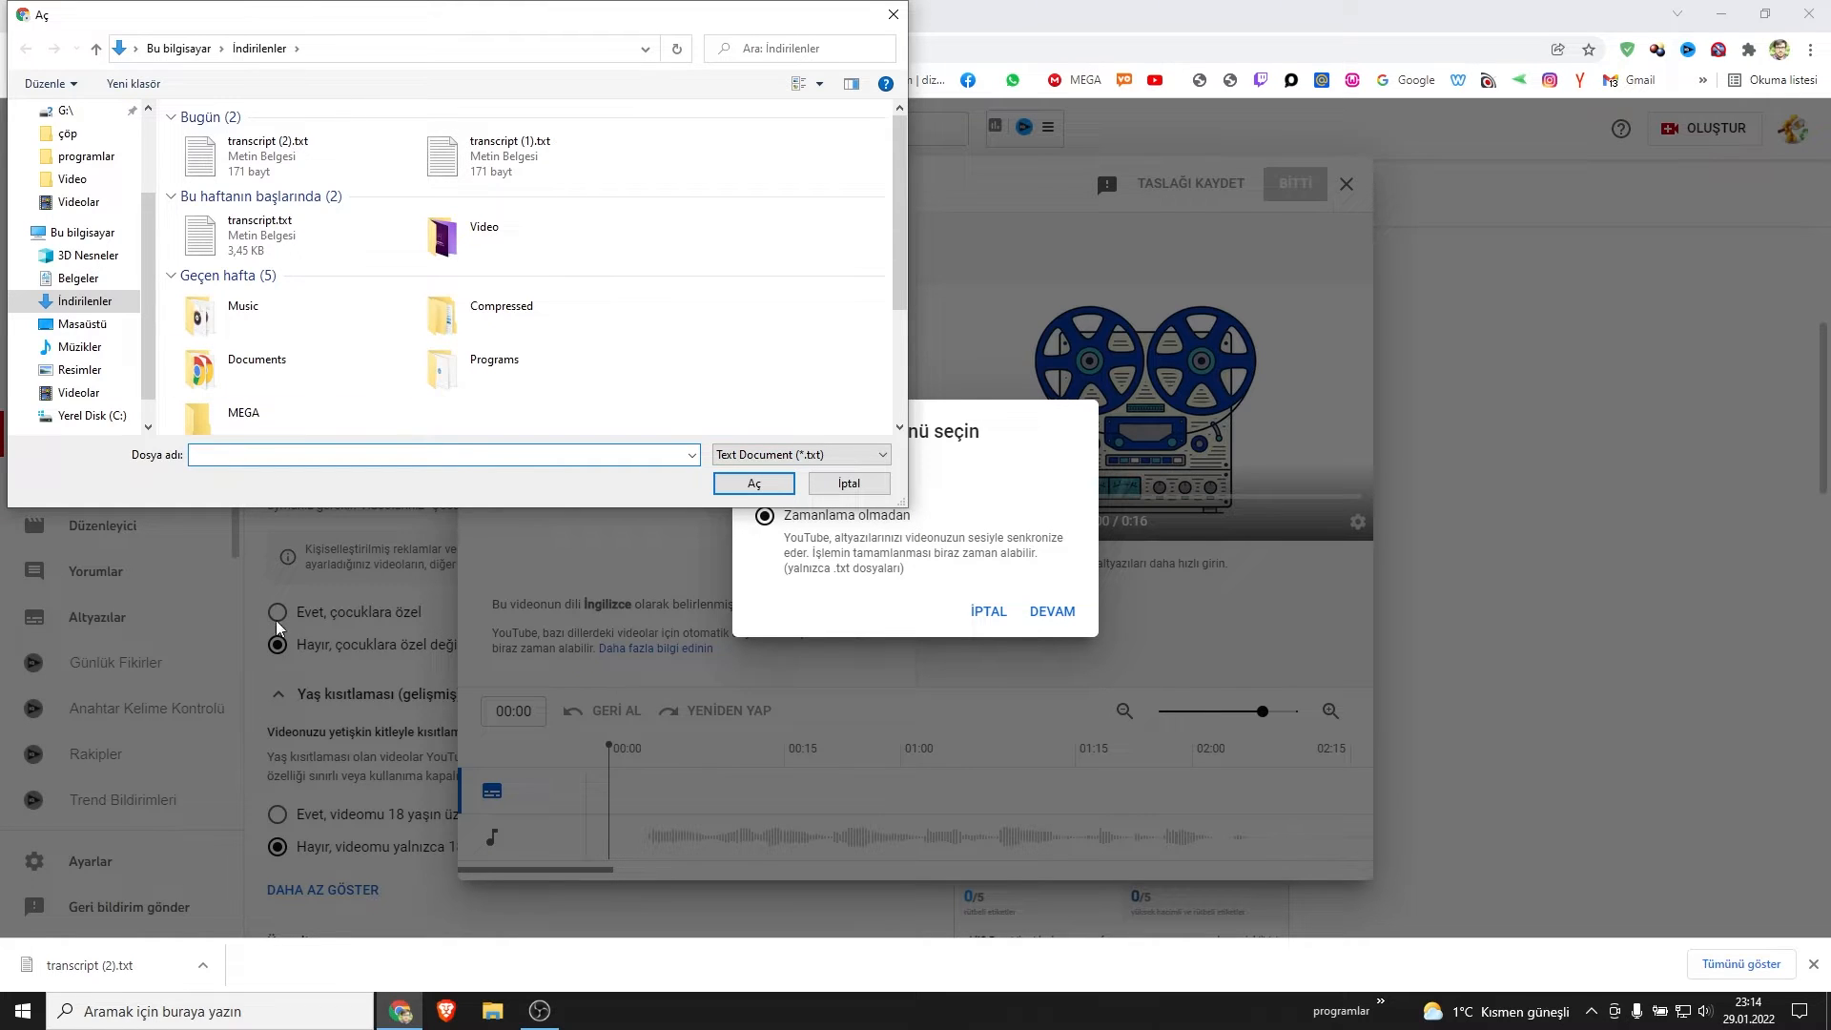
left_click(303, 159)
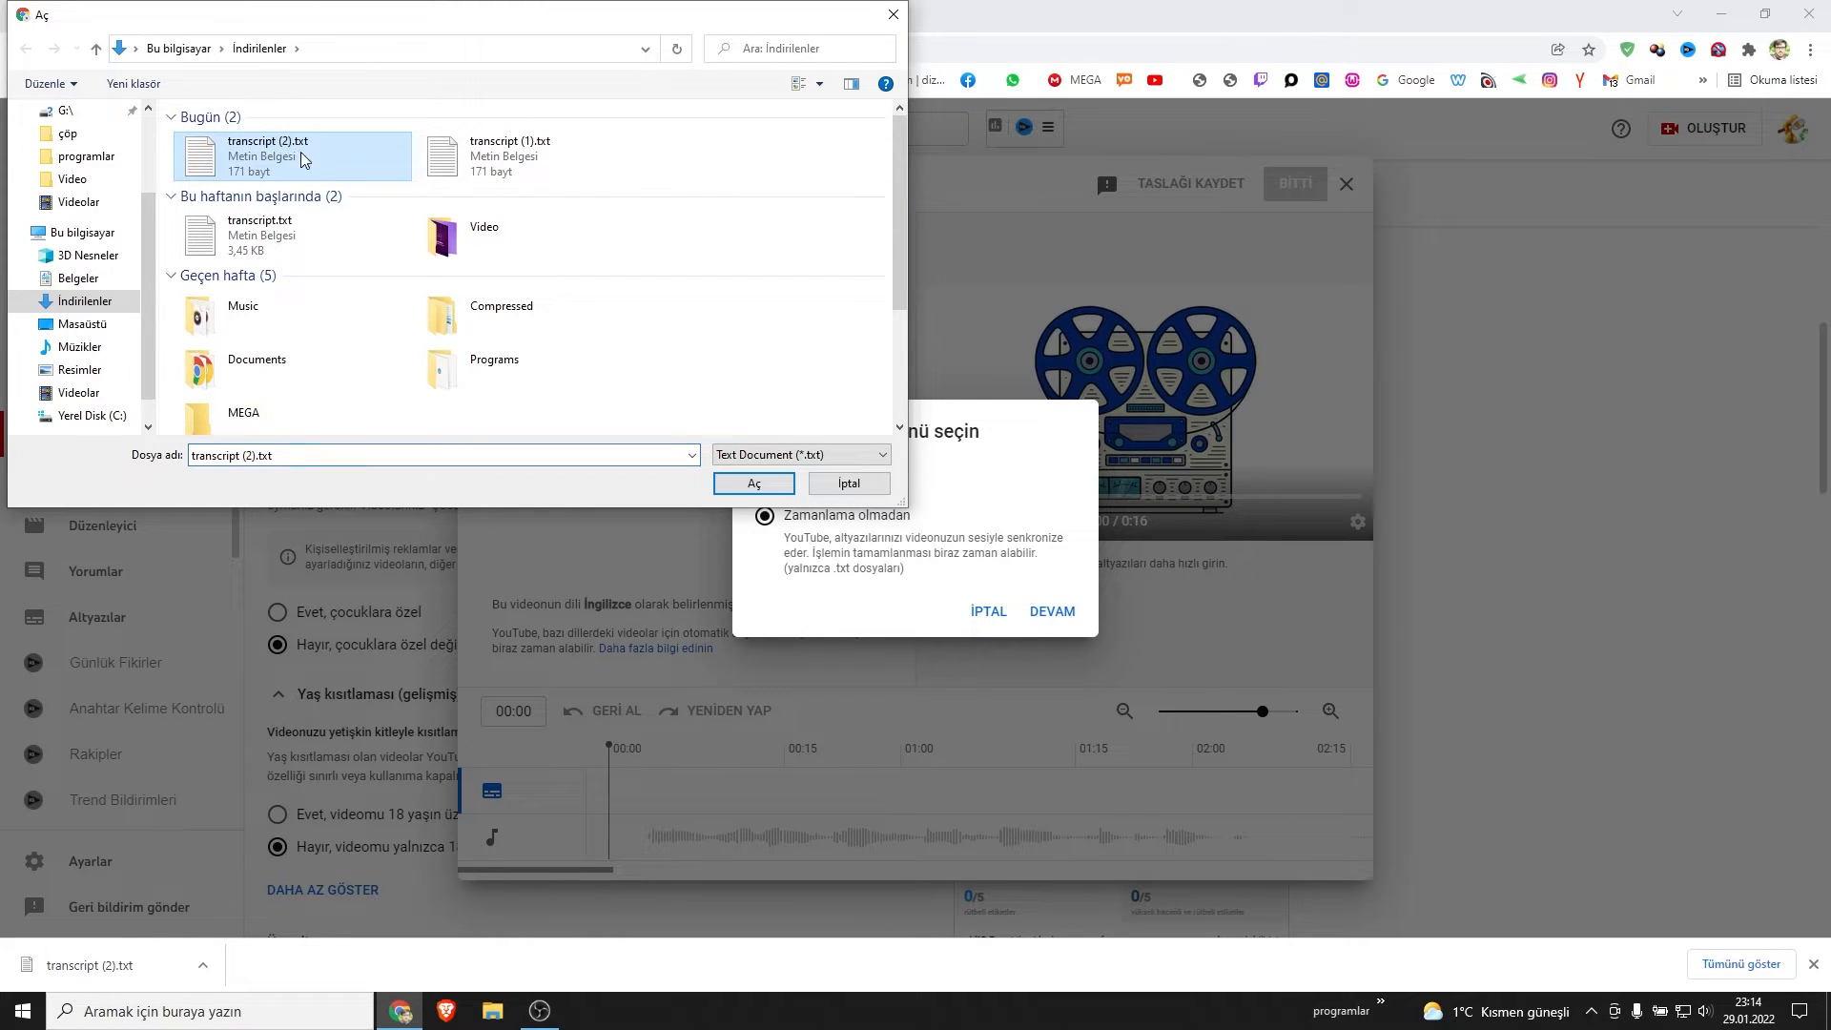
left_click(754, 483)
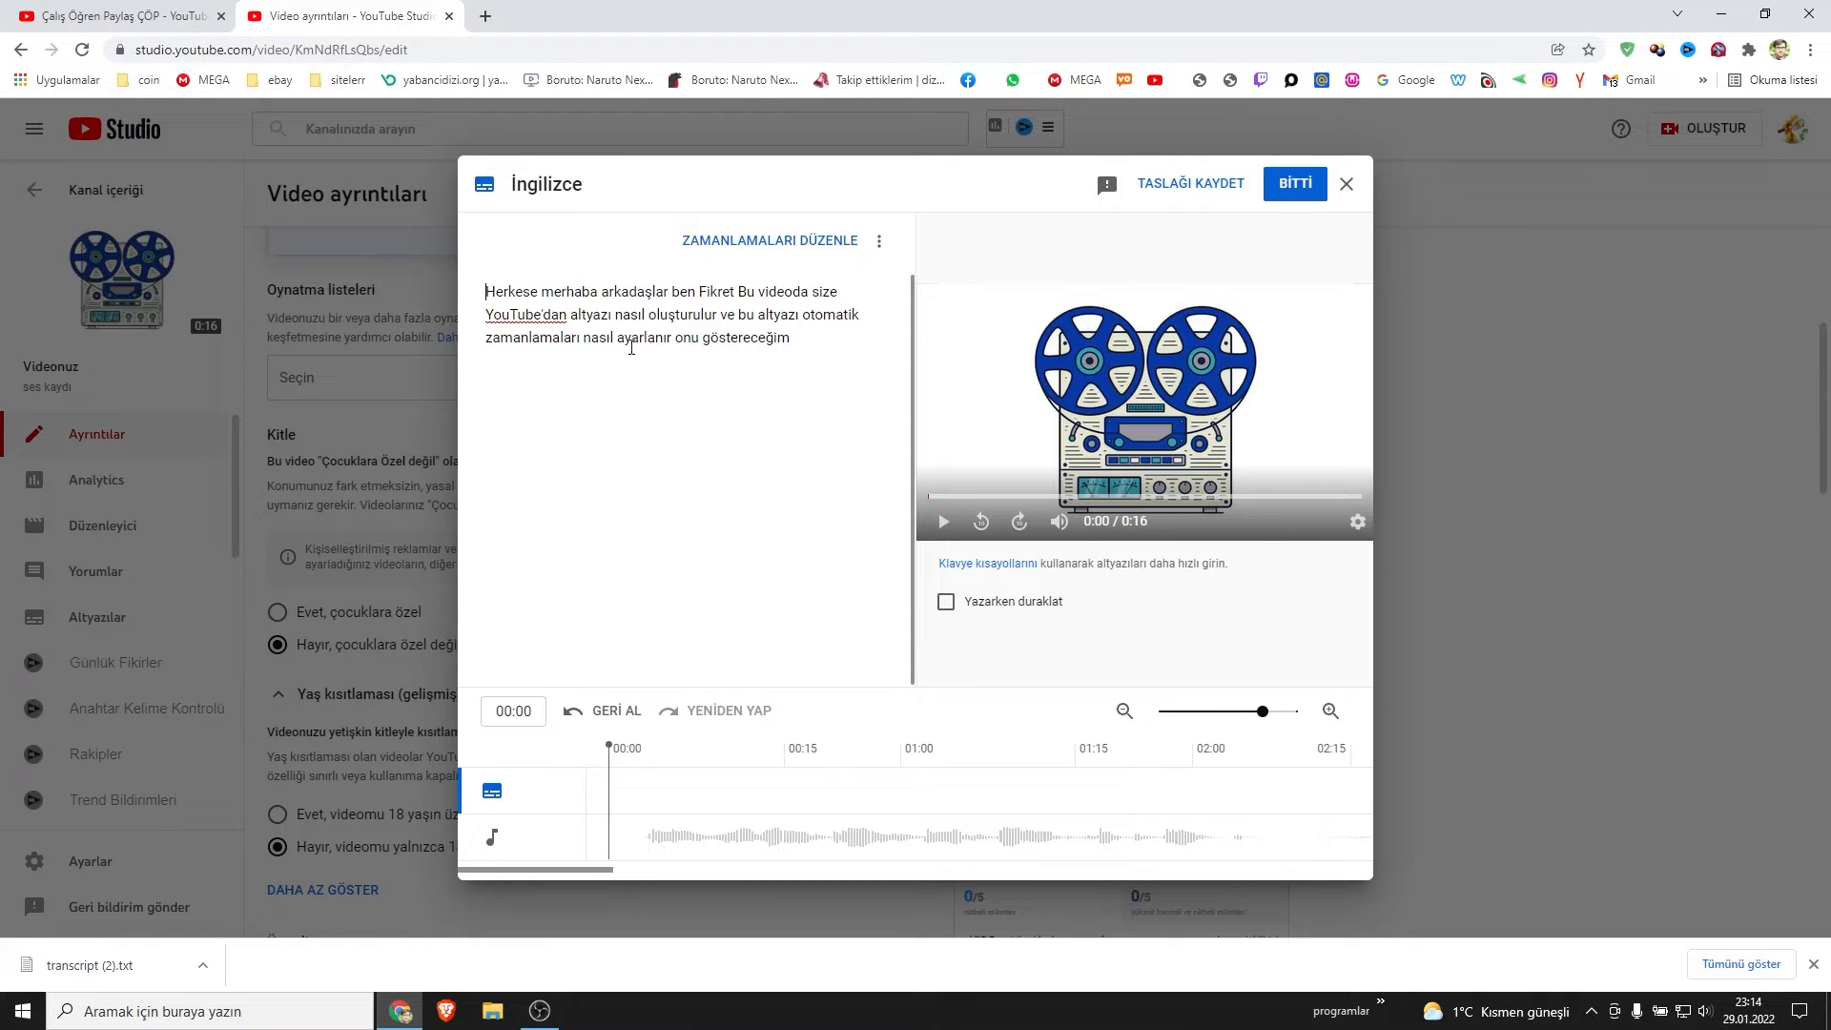
Step: Start synchronizing the uploaded subtitle text with the timeline, and save and close the subtitles
left_click(824, 250)
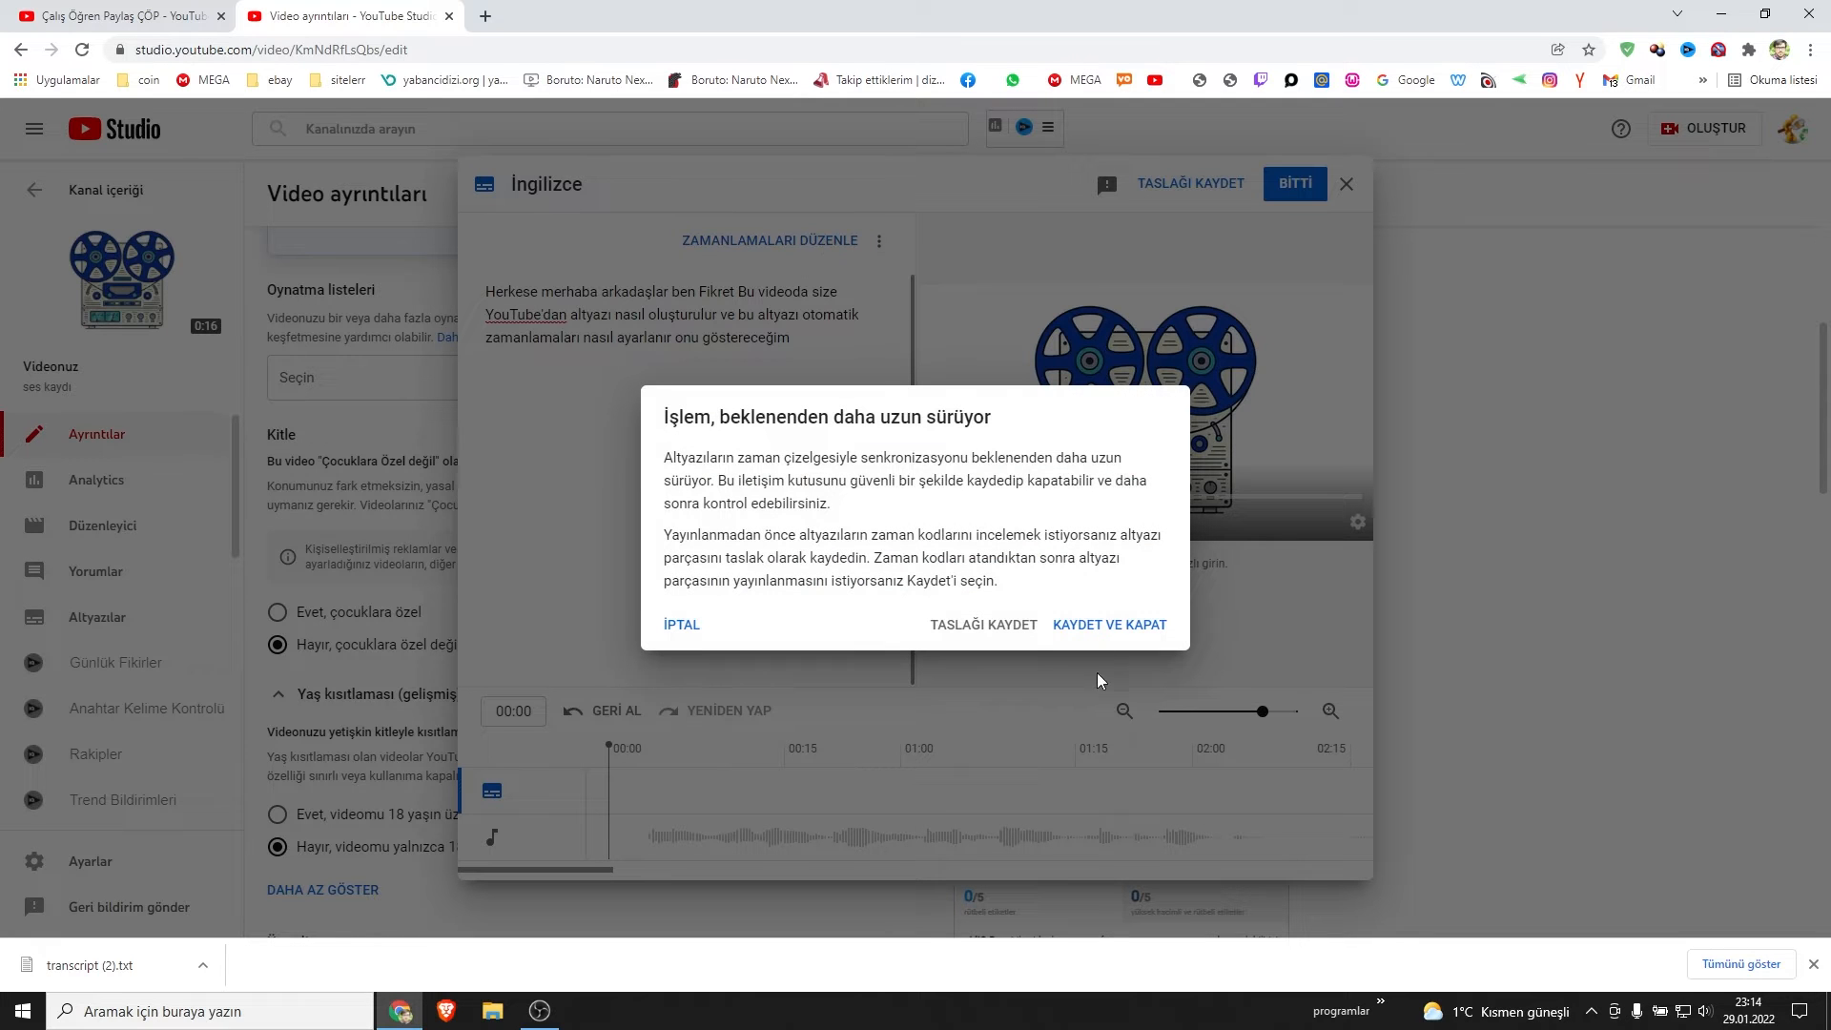
left_click(1083, 626)
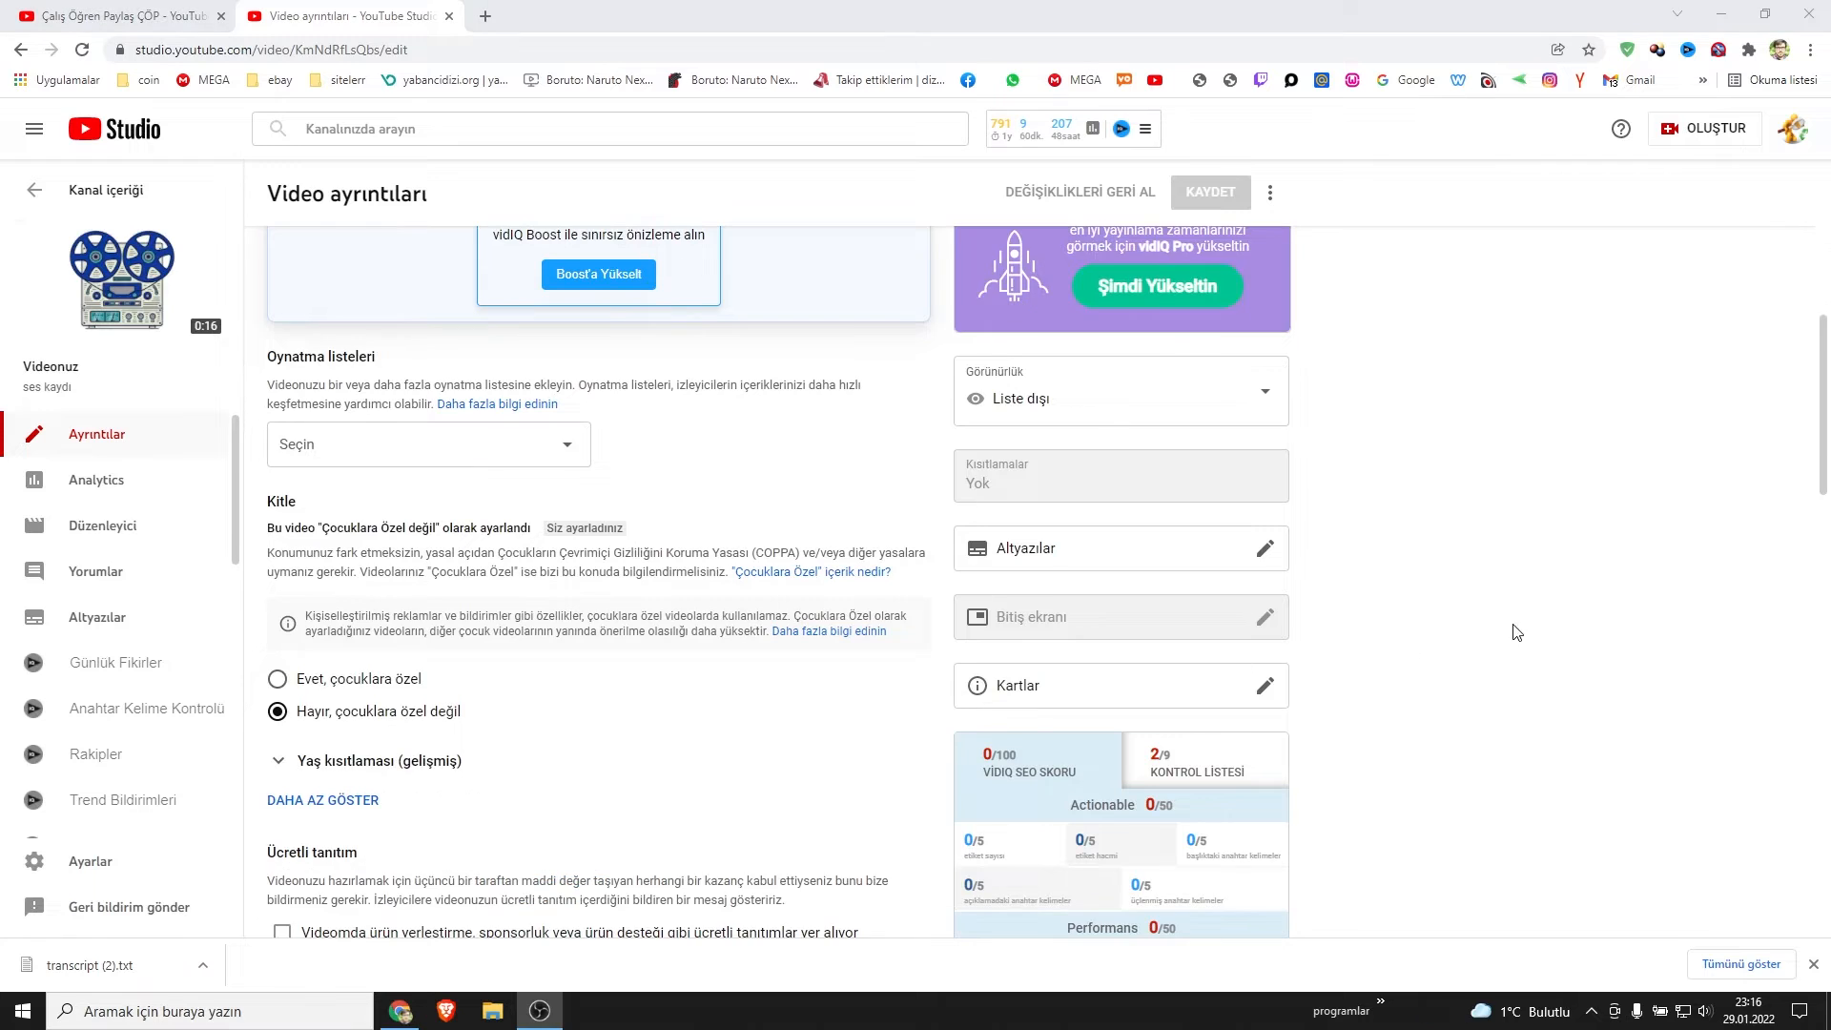
Step: Reopen the video's English (İngilizce) subtitles to check the automatically assigned timings
scroll(1606, 639, "up", 3)
scroll(1604, 646, "up", 3)
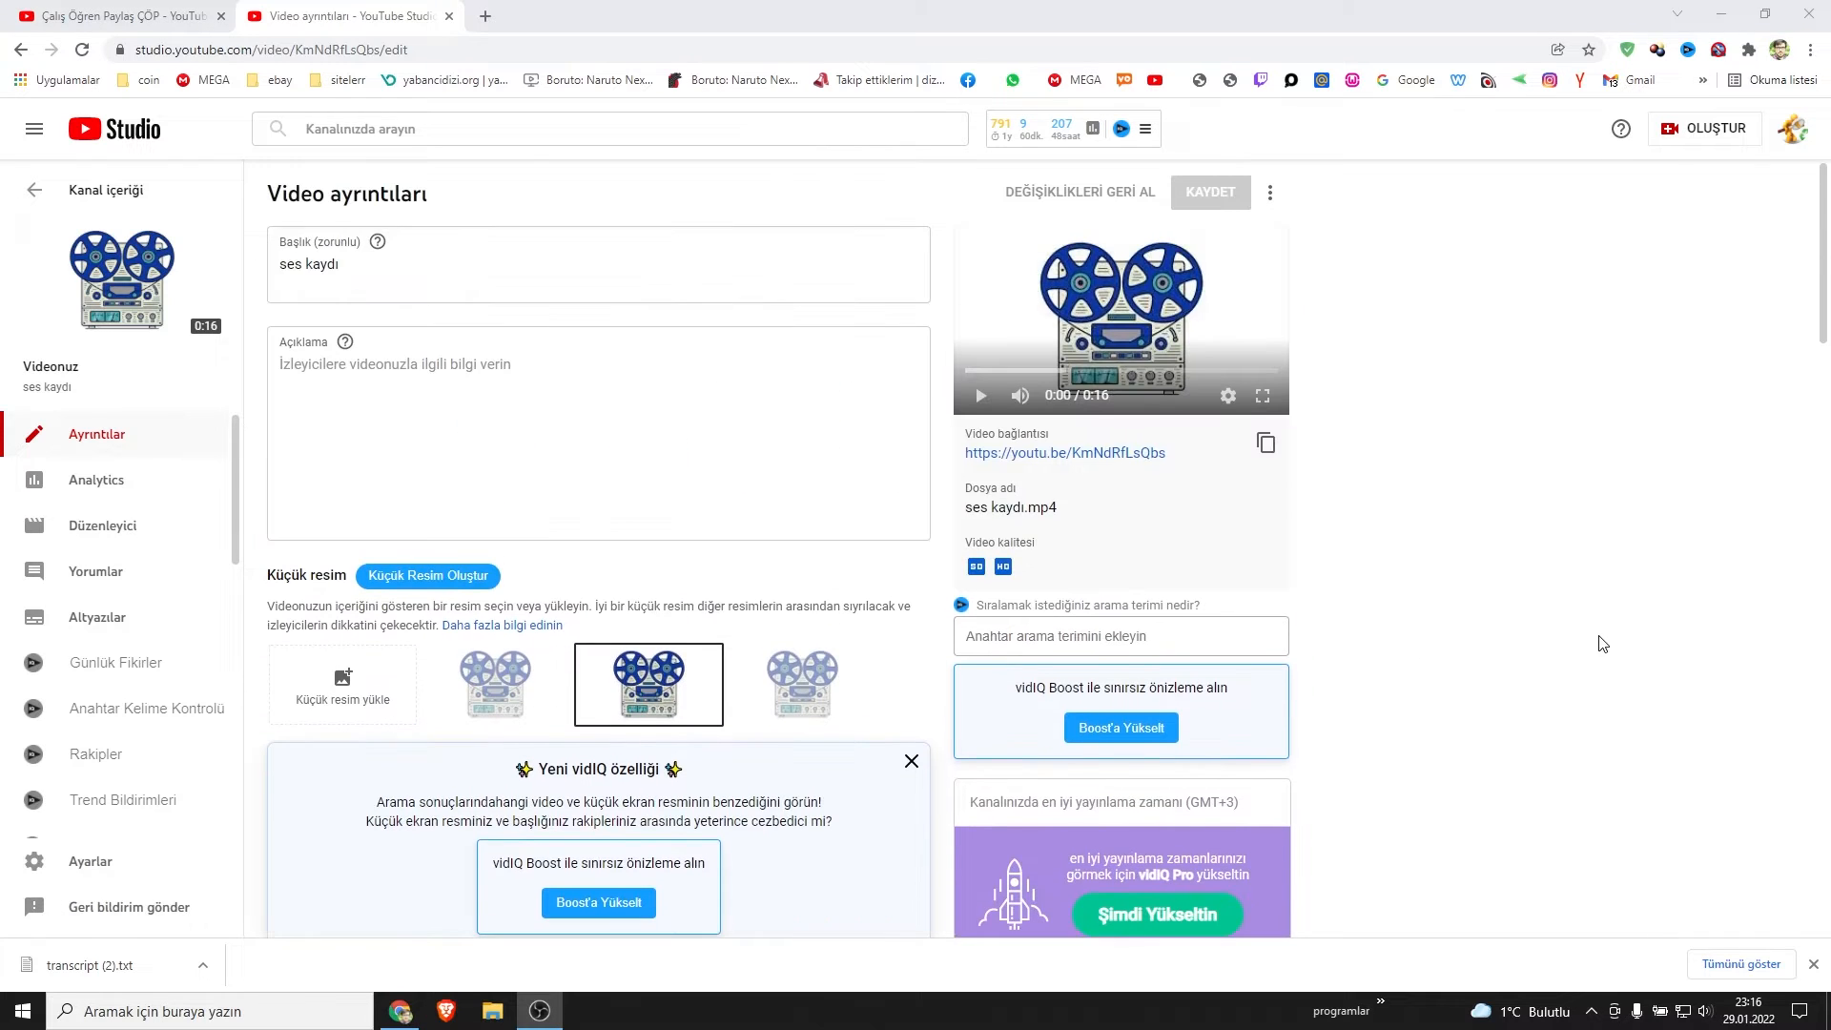
scroll(1584, 641, "down", 5)
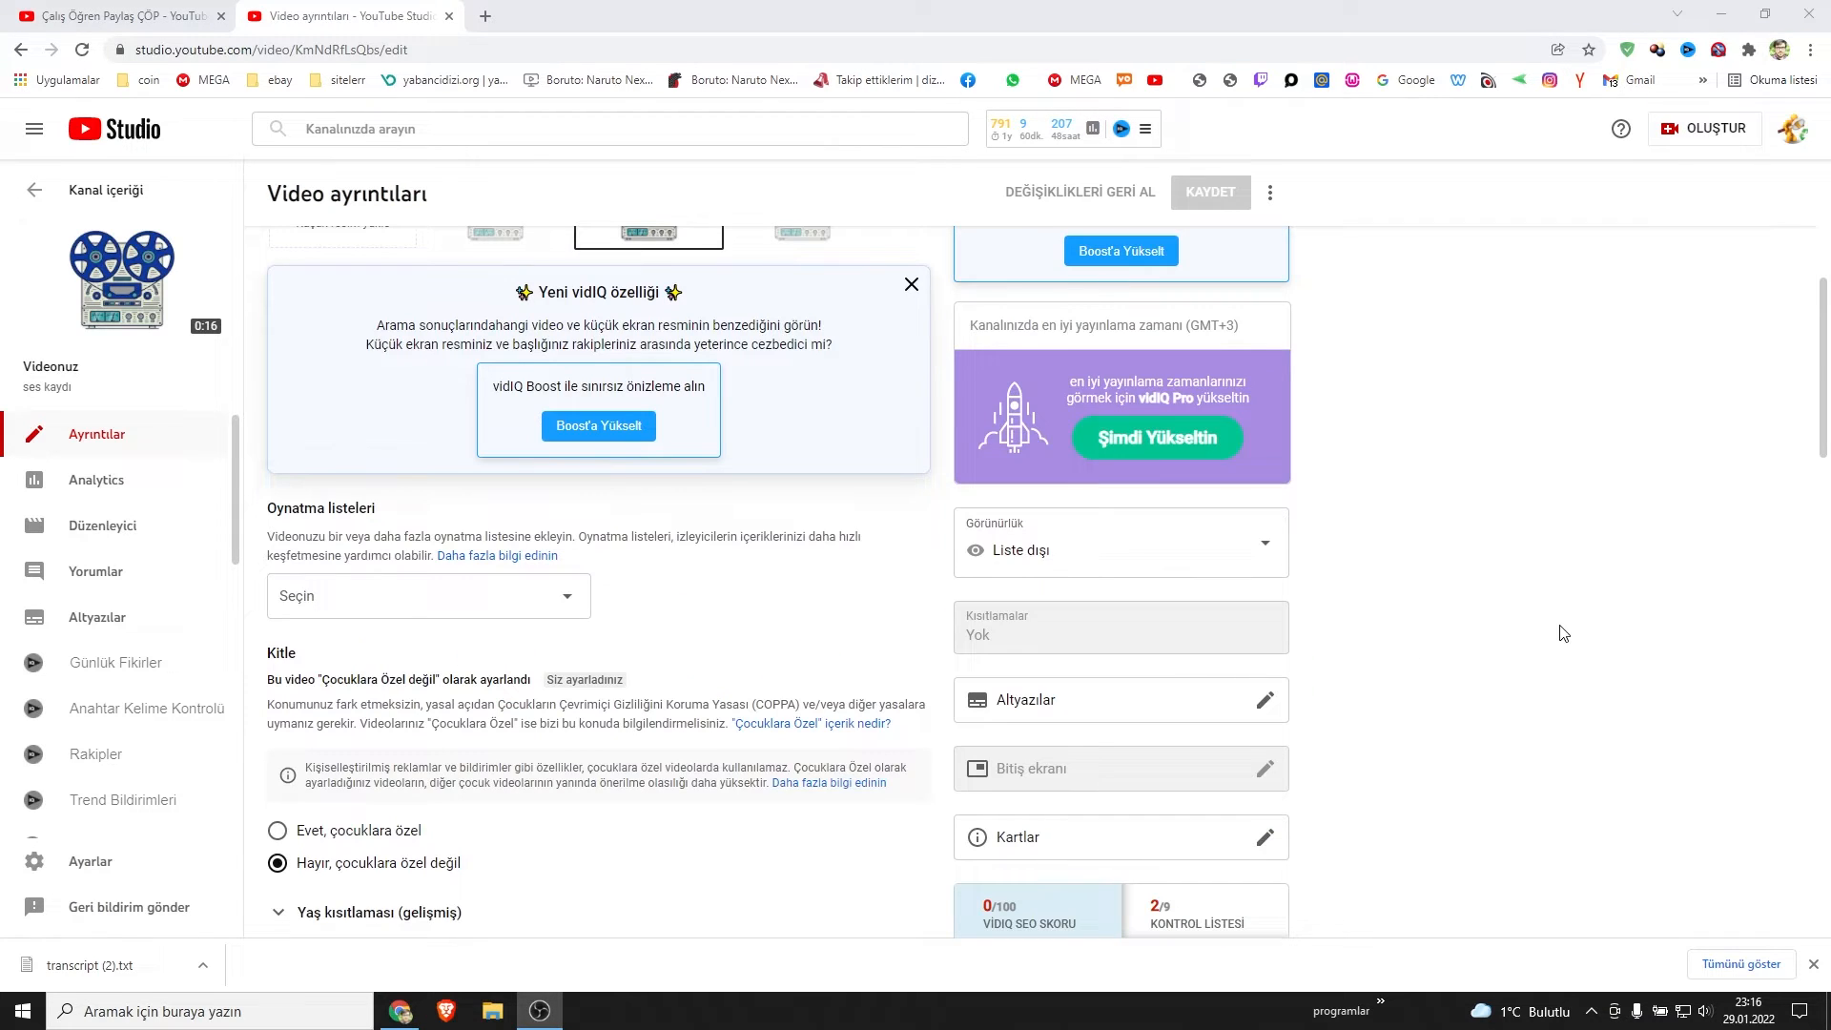
left_click(1028, 703)
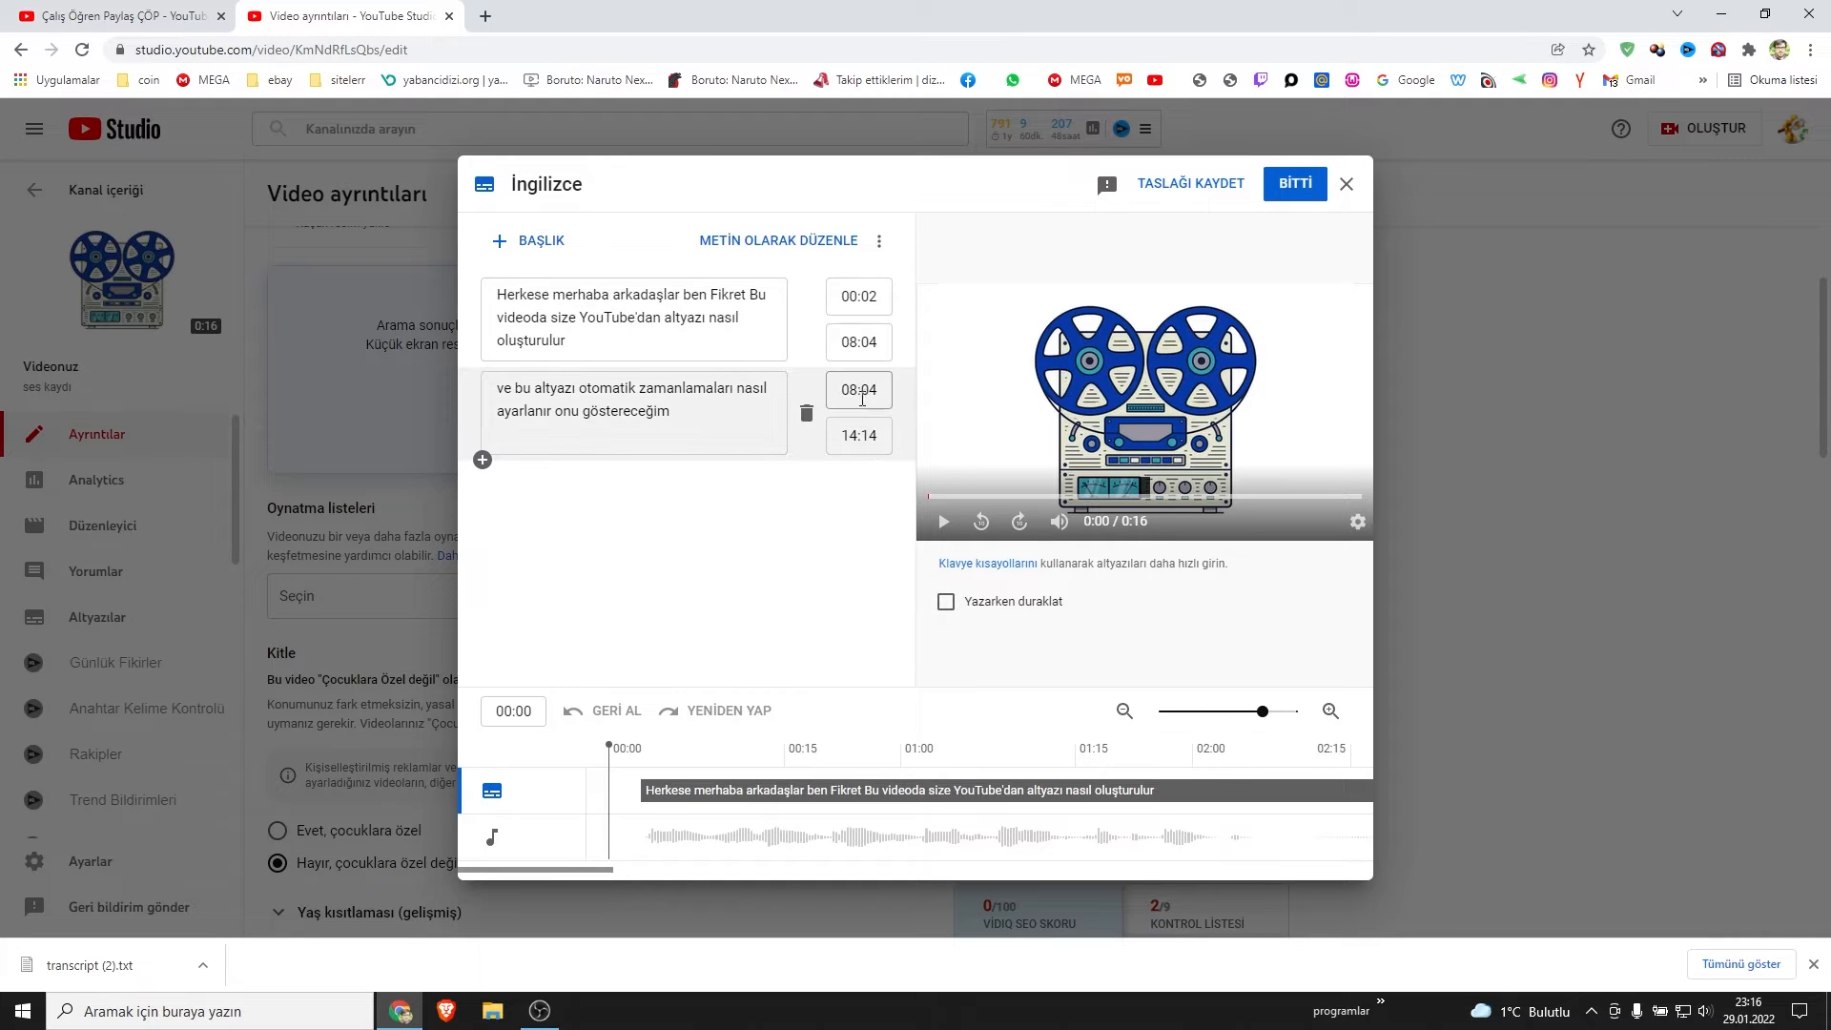
Step: Play the video to check the synchronized English (İngilizce) subtitles, and publish them
left_click(943, 522)
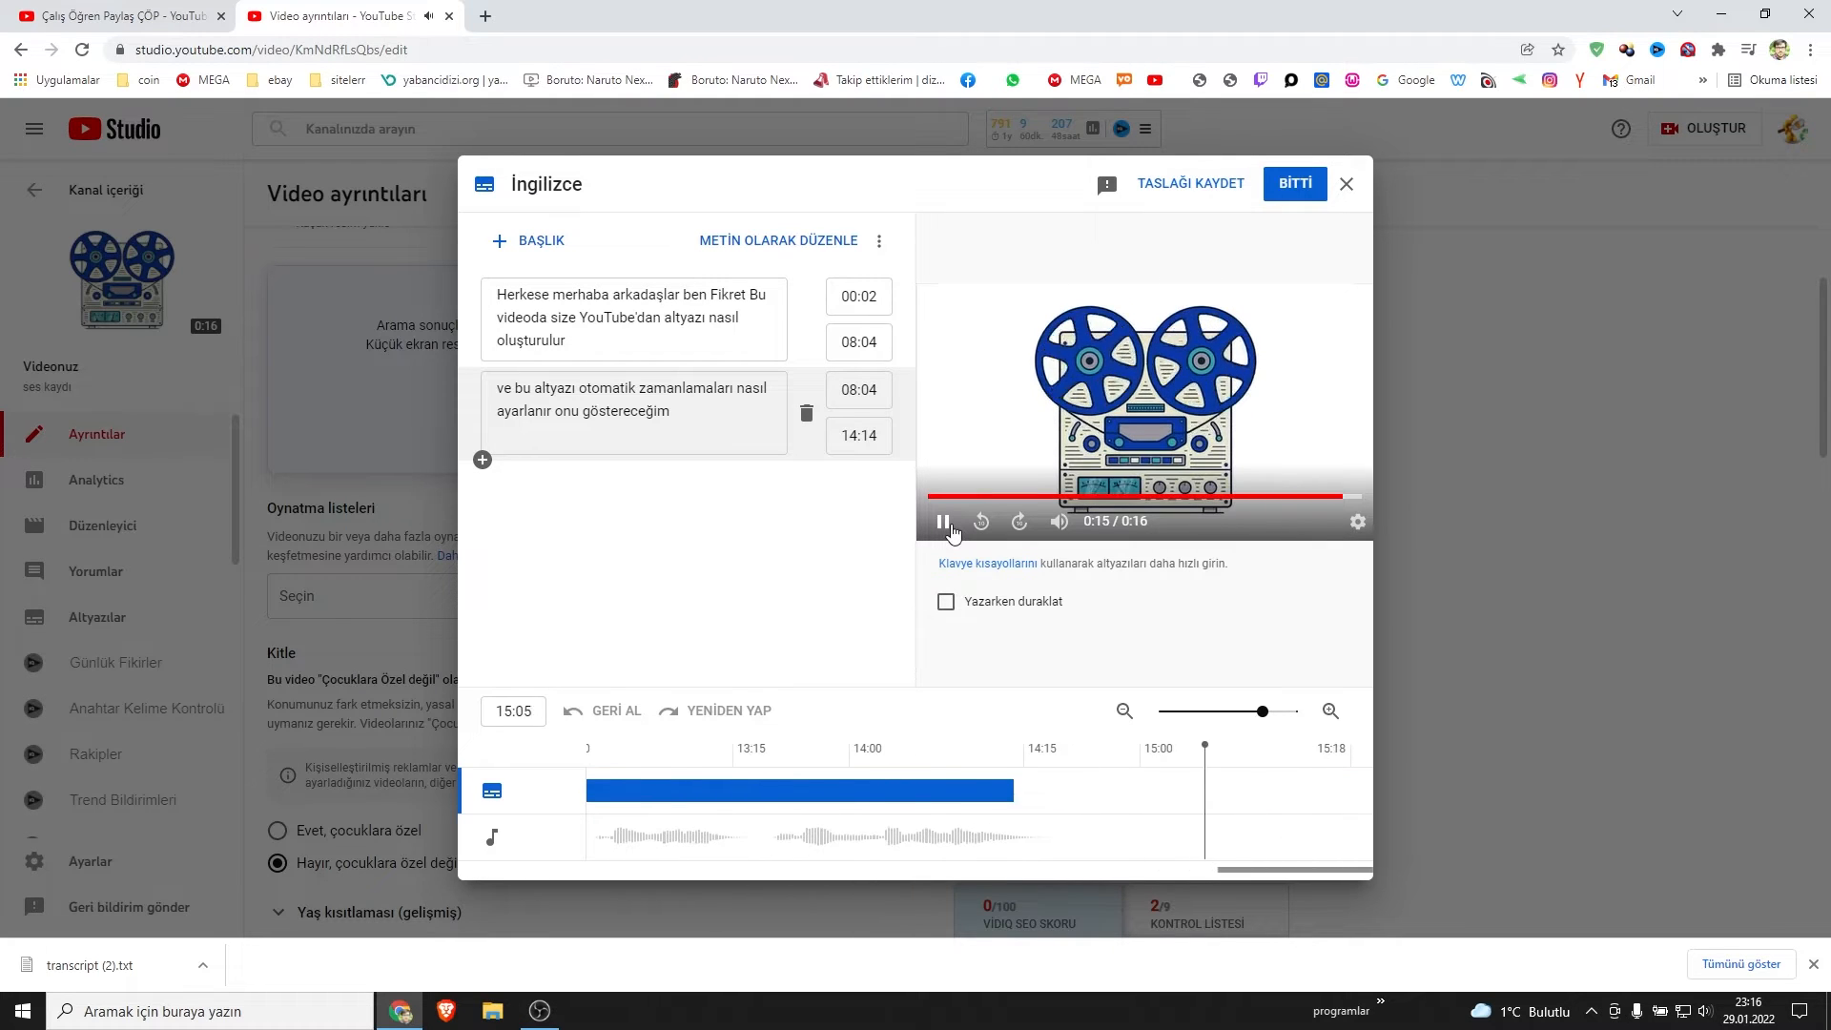
left_click(1306, 186)
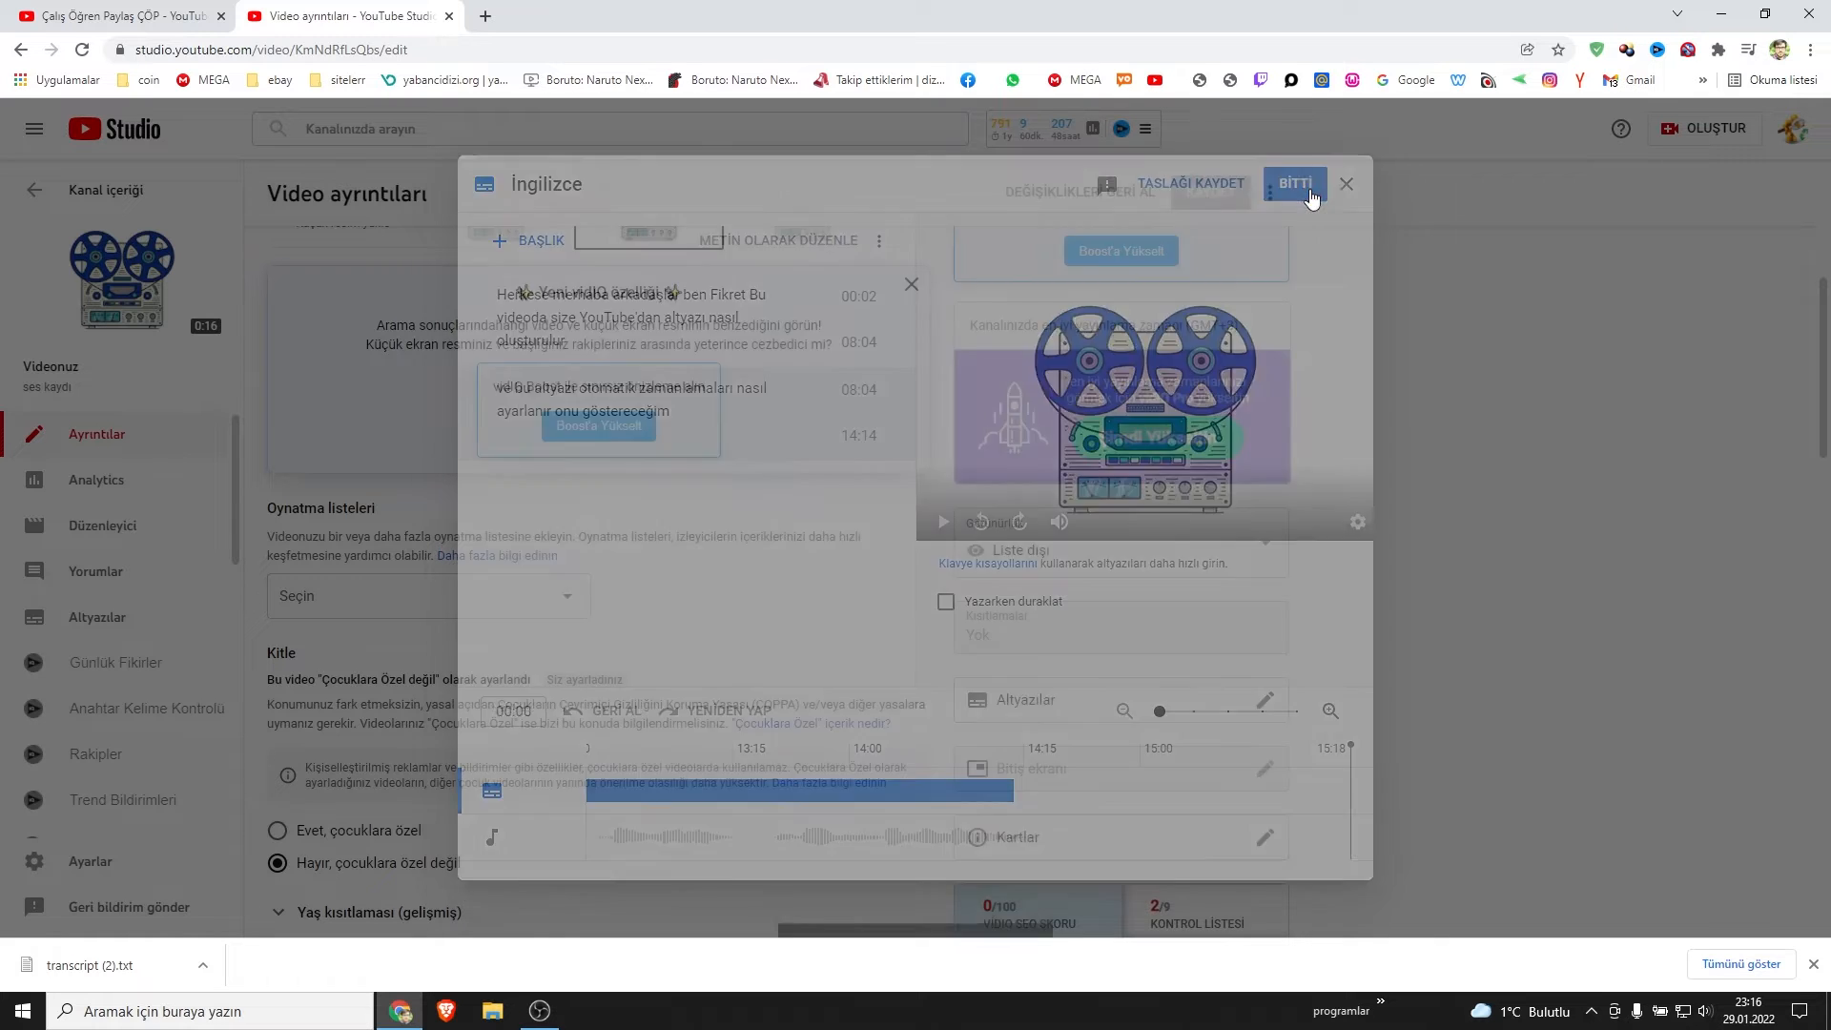
Step: Download the timed English (İngilizce) subtitles as a file and close the subtitle editor
scroll(871, 396, "down", 1)
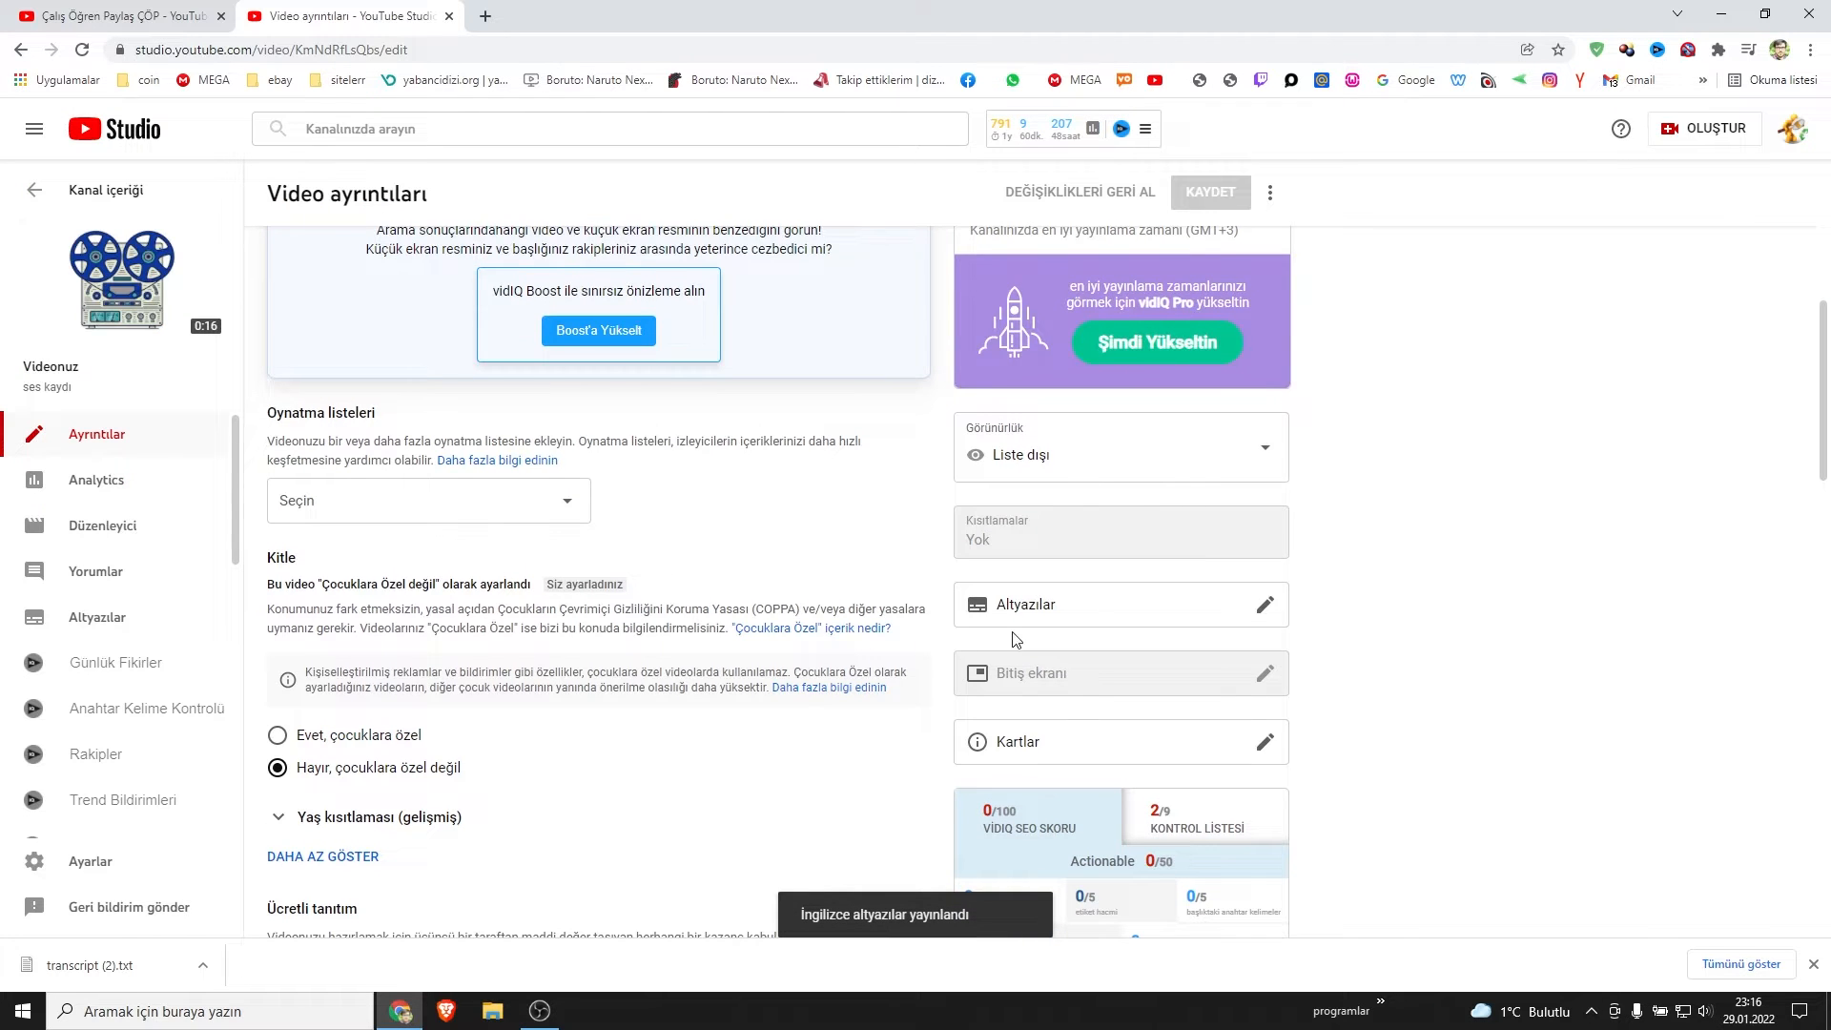
scroll(828, 556, "down", 2)
scroll(1034, 680, "up", 3)
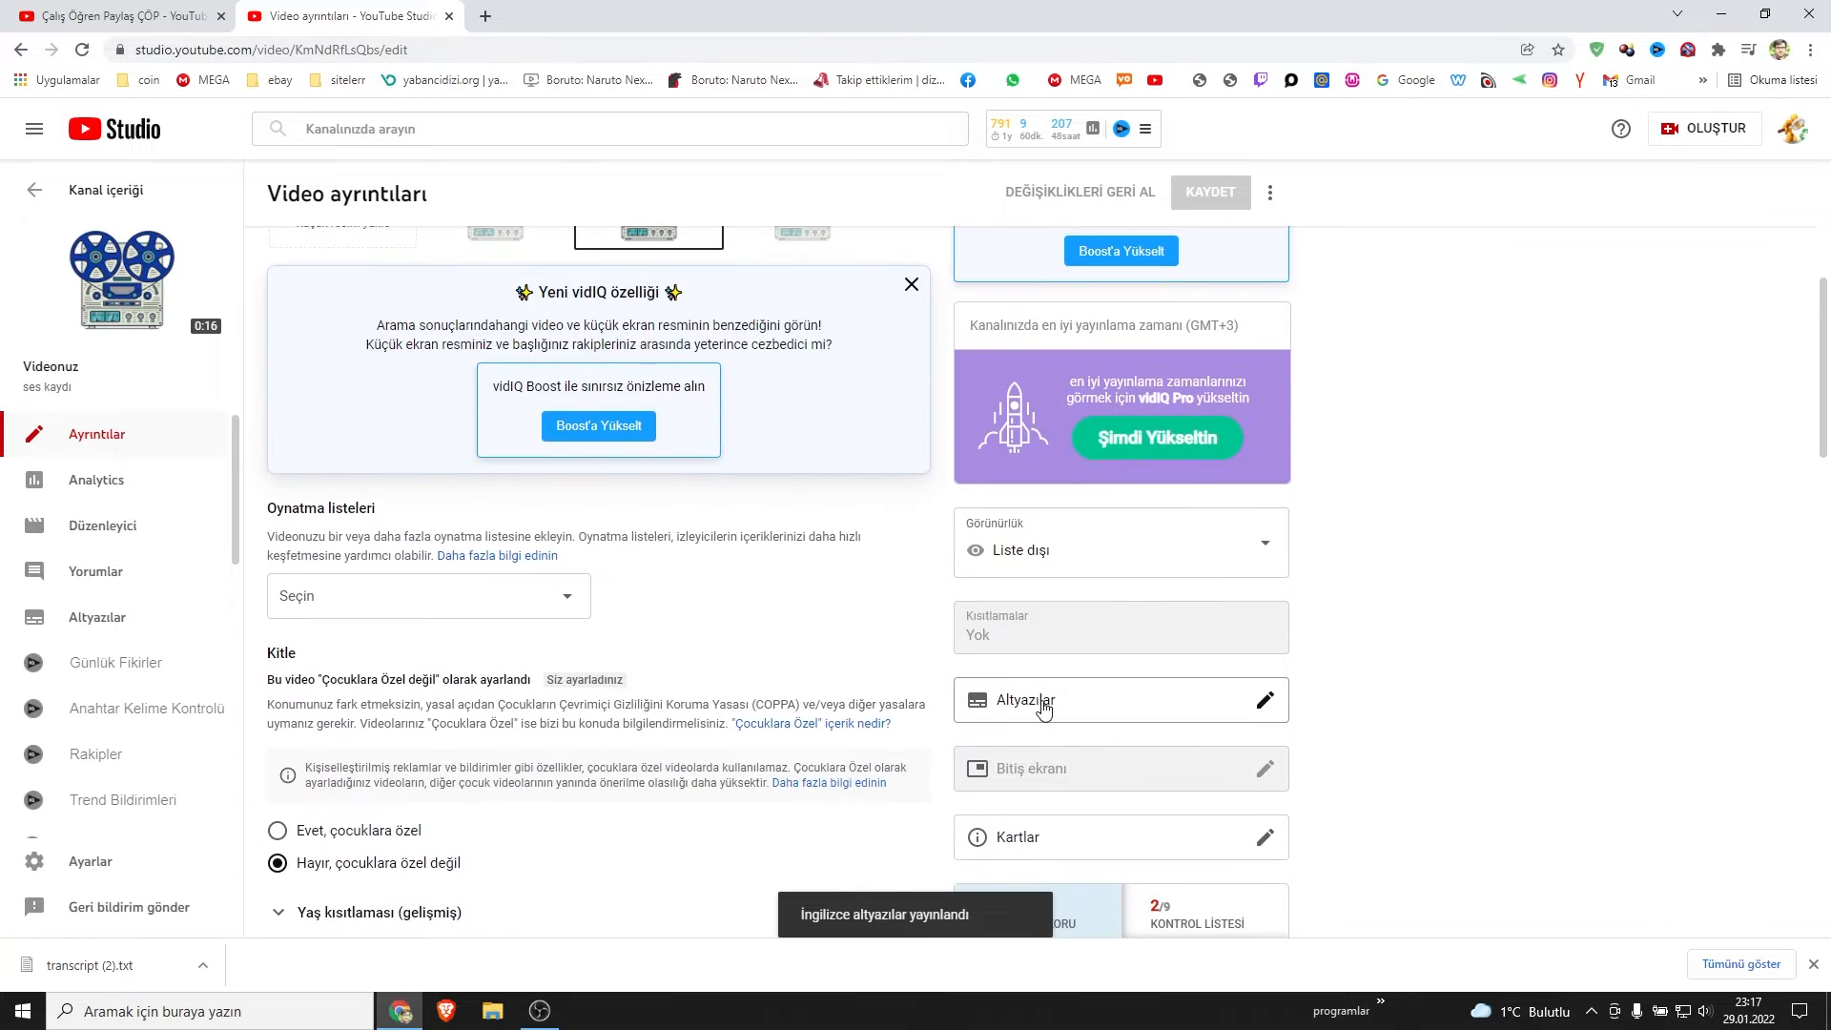
left_click(1043, 700)
left_click(879, 242)
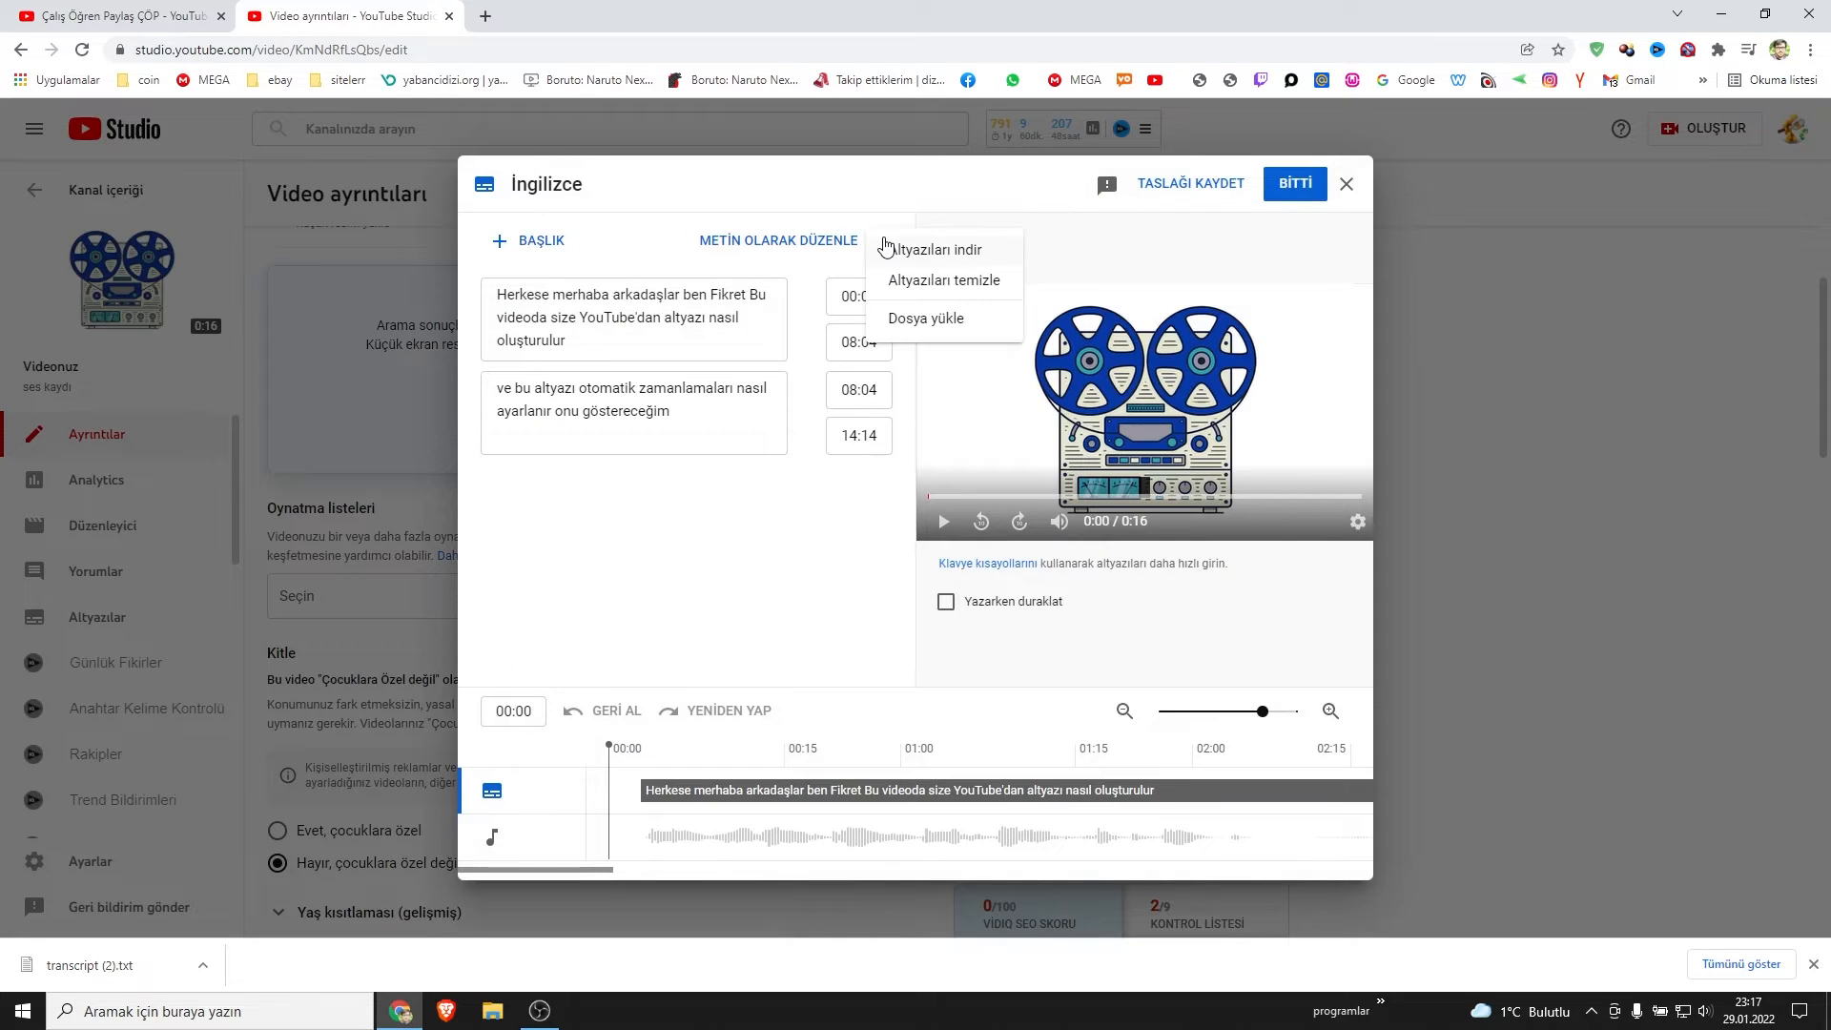
left_click(917, 259)
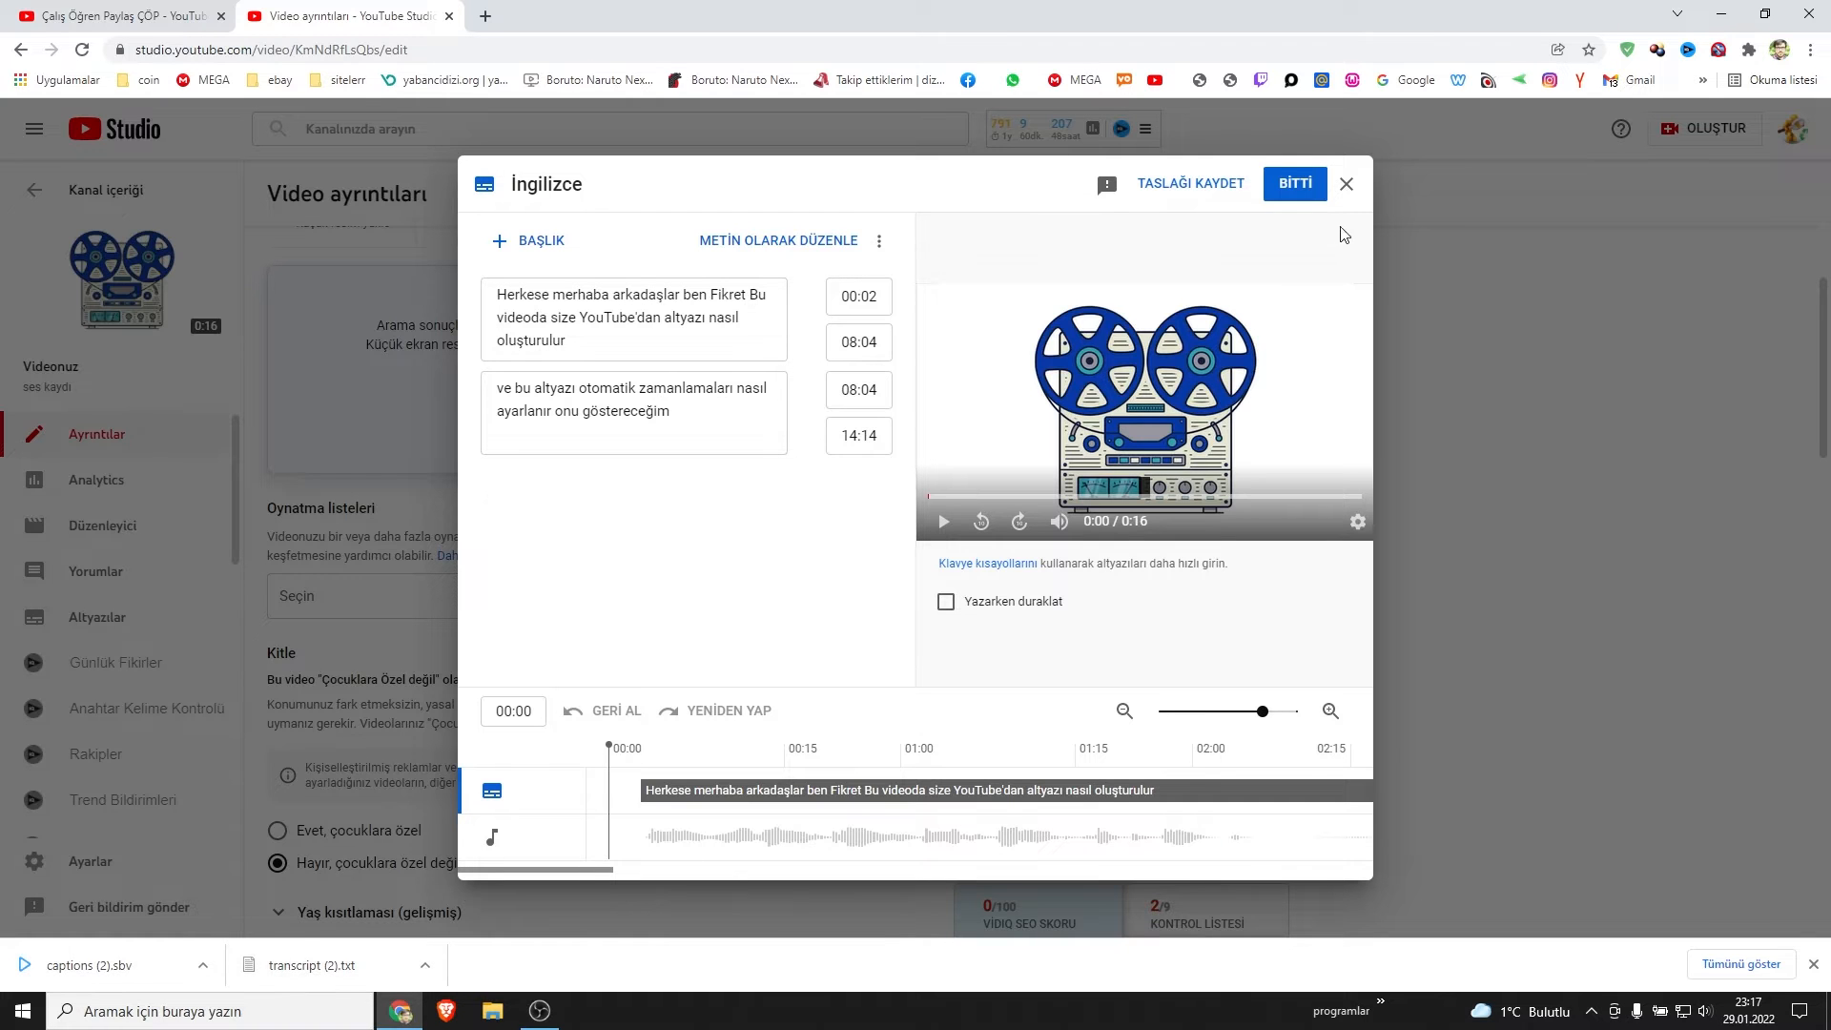
left_click(1345, 184)
Step: Set the video language to Türkçe and save the video details
scroll(763, 481, "down", 10)
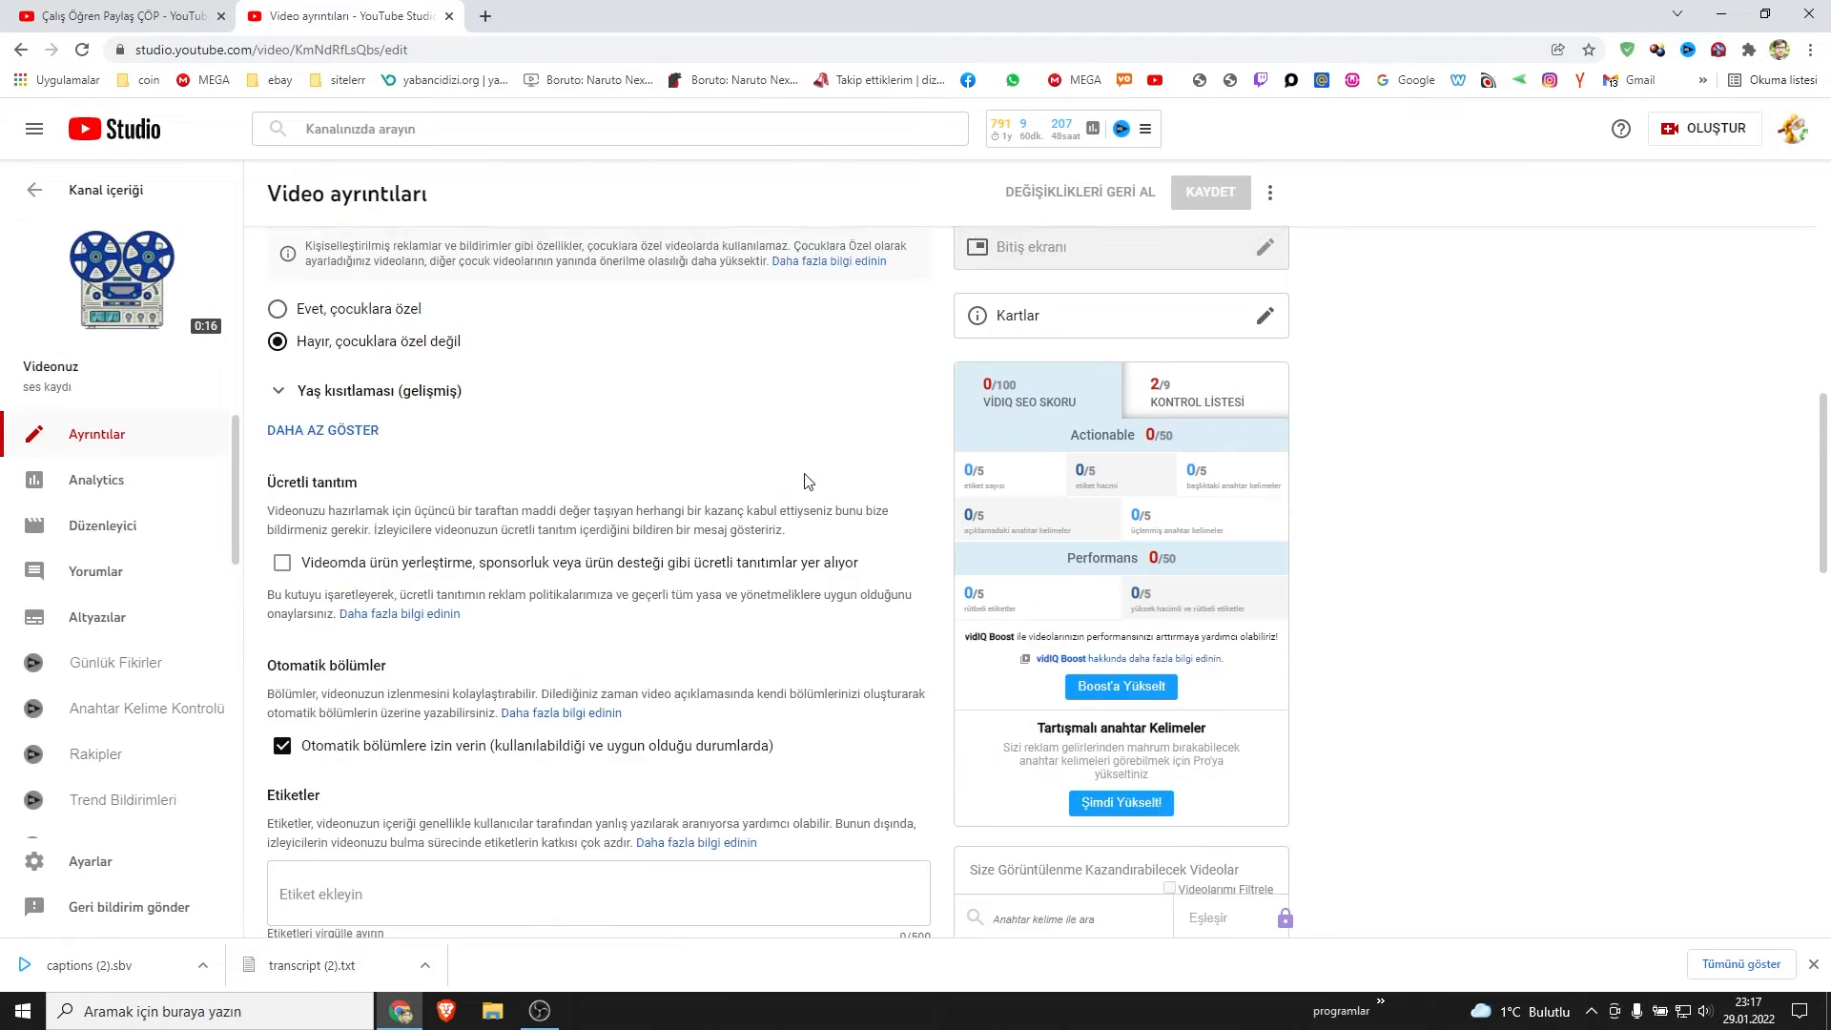
scroll(495, 535, "down", 7)
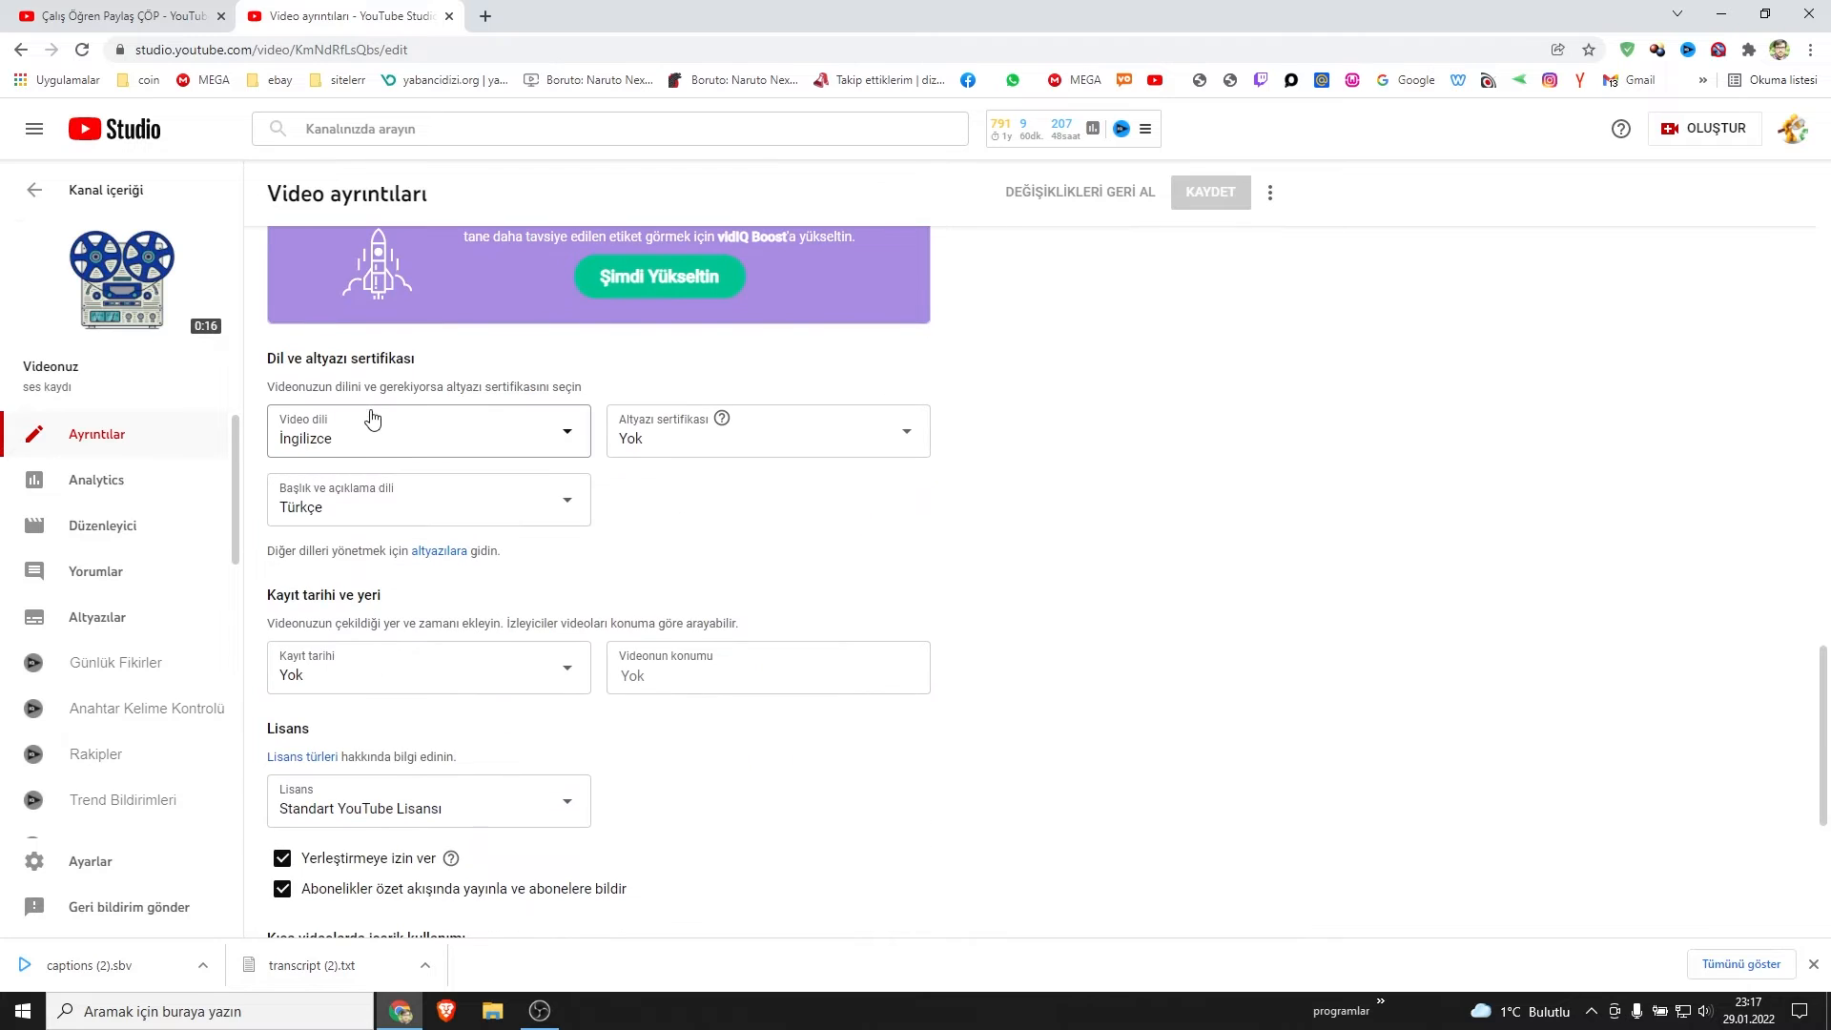
left_click(563, 448)
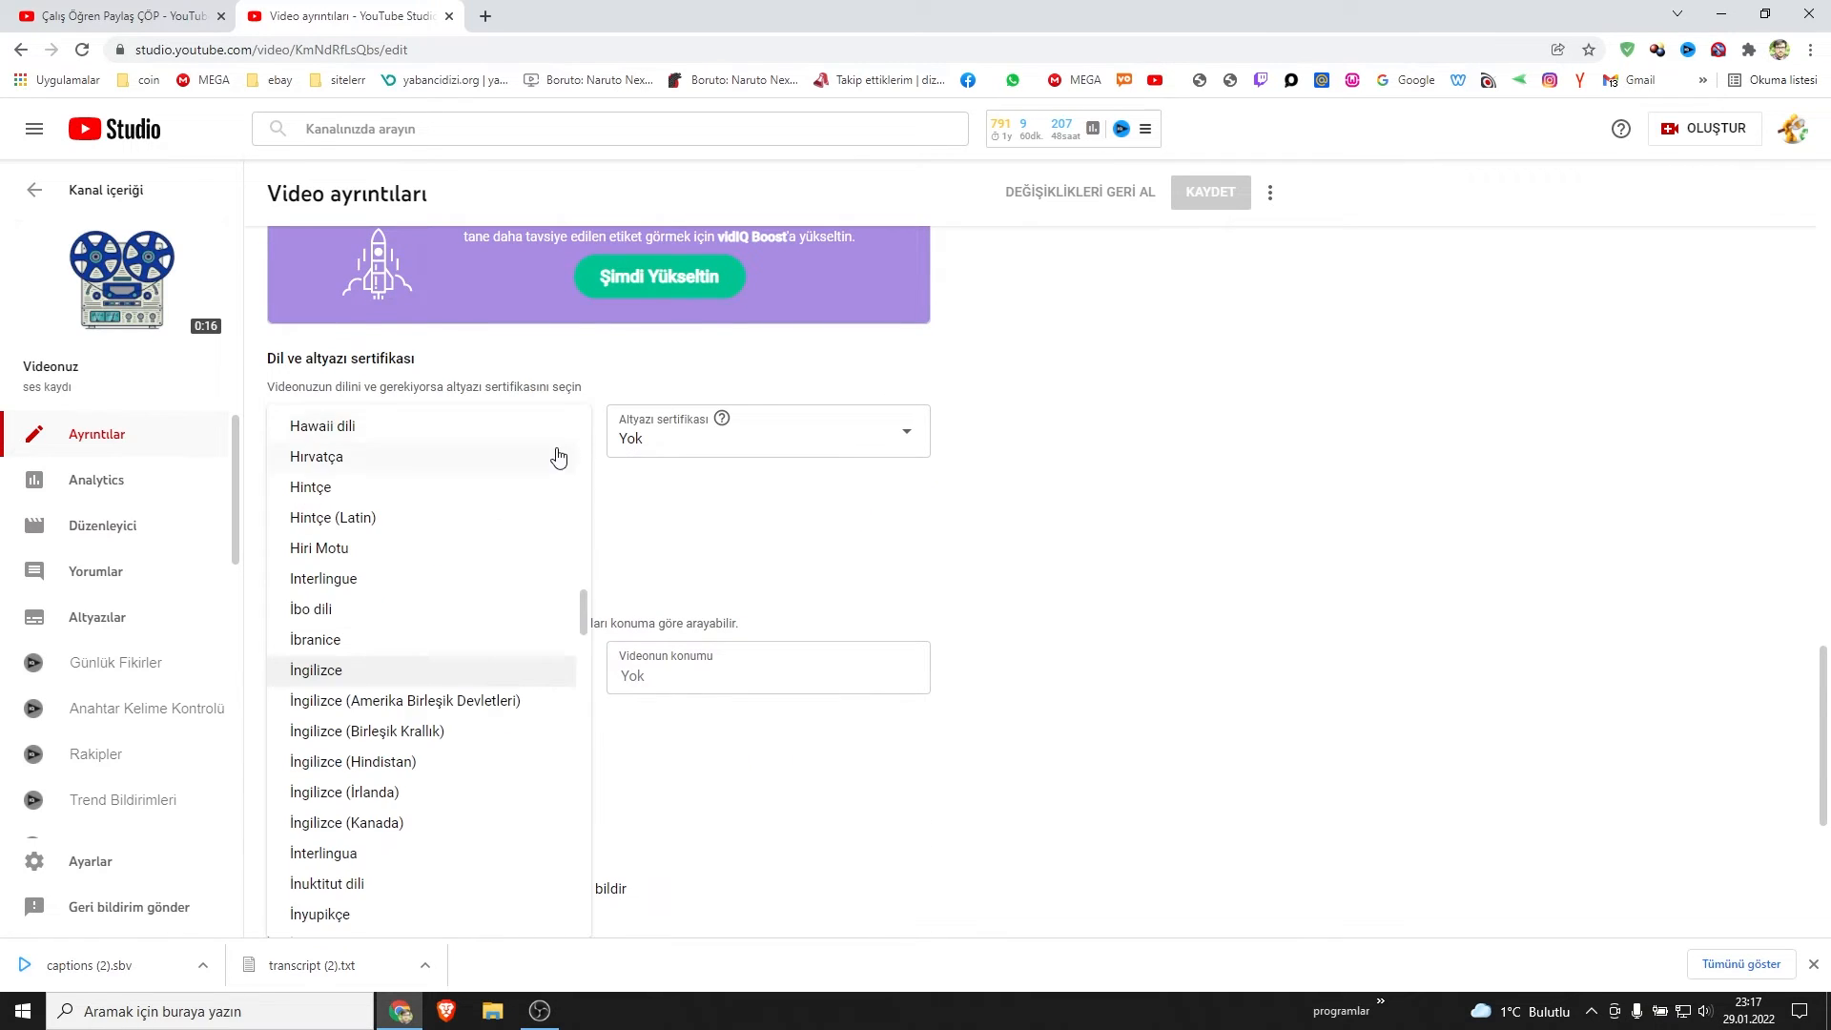
scroll(470, 570, "down", 15)
scroll(479, 577, "down", 12)
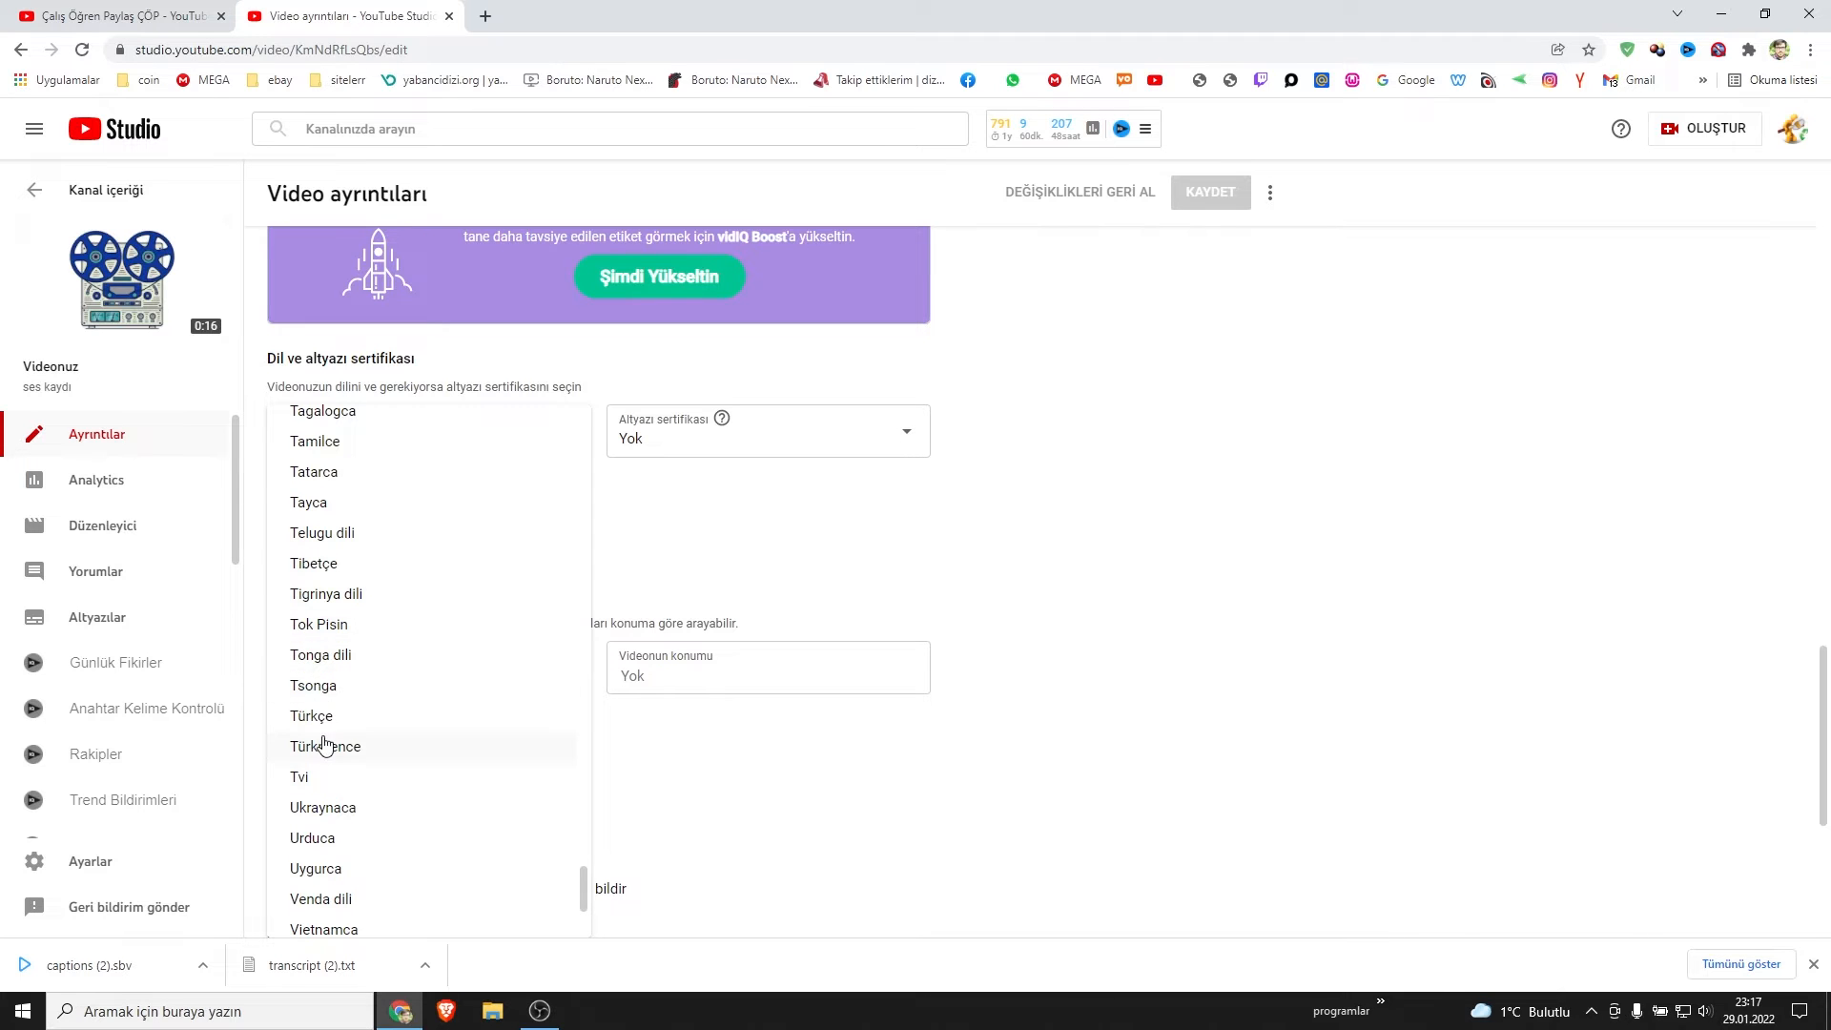
left_click(325, 718)
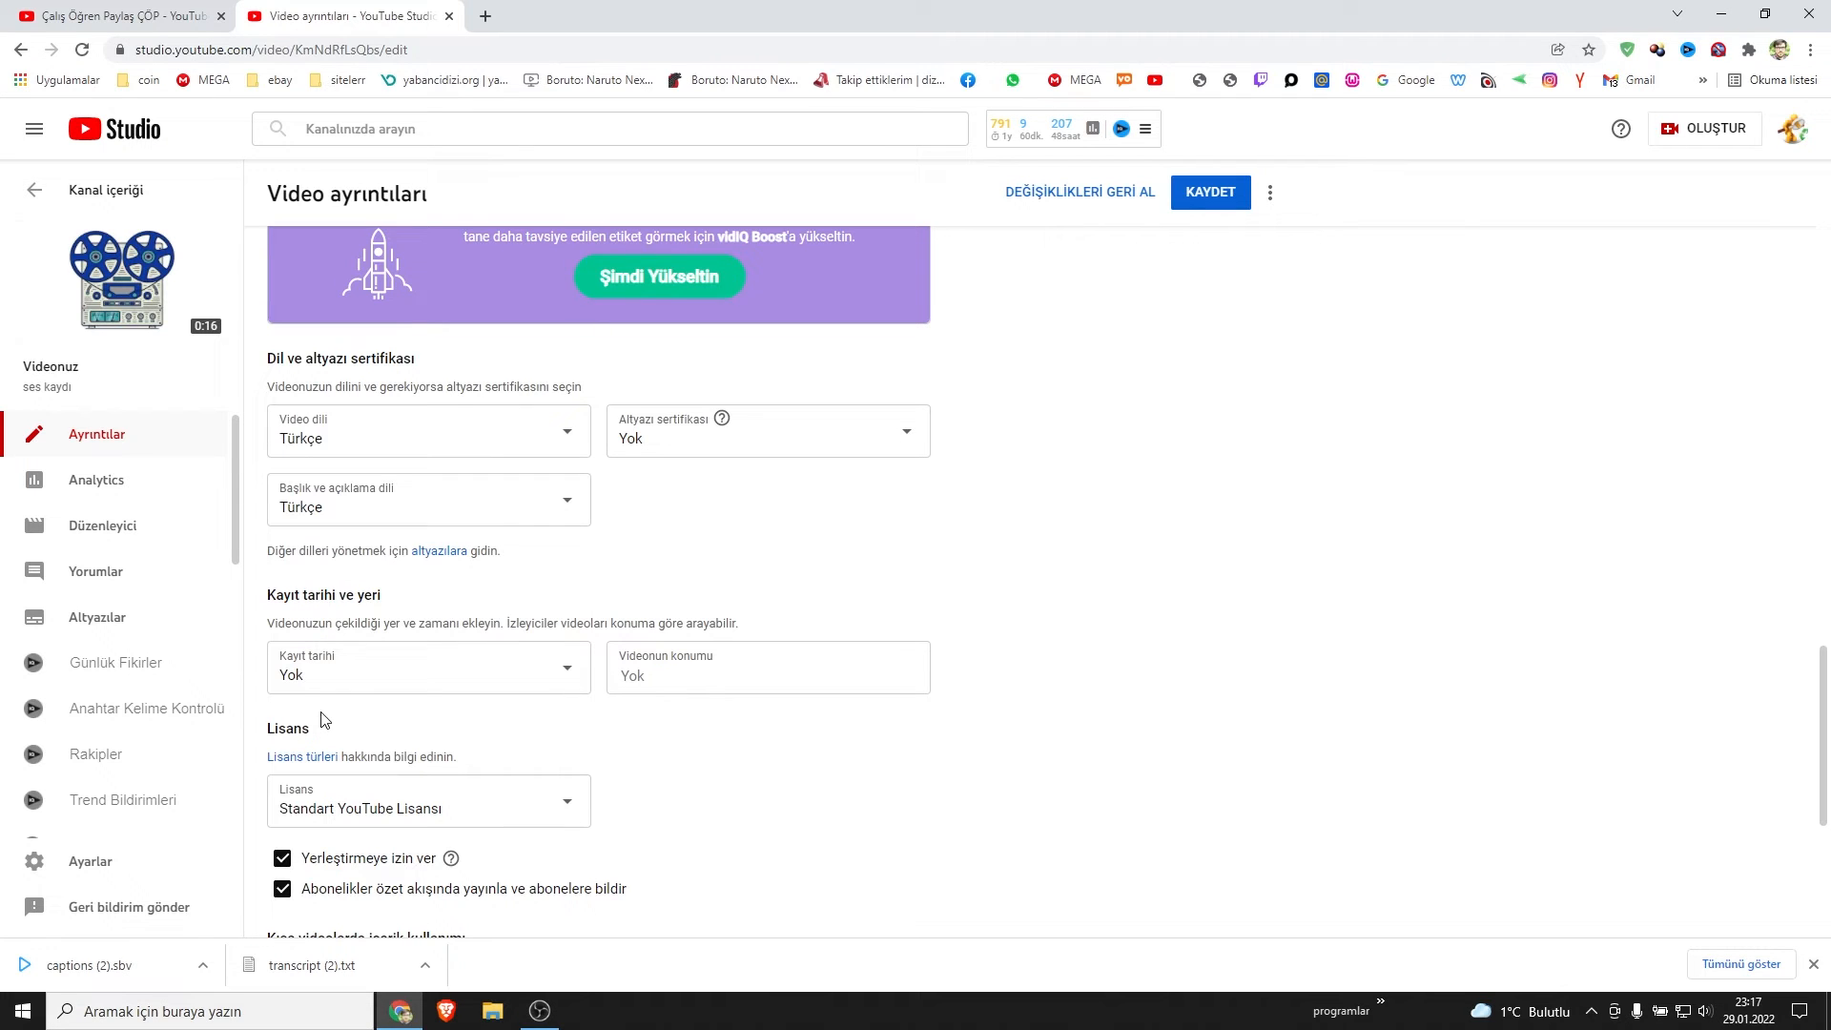
left_click(1191, 194)
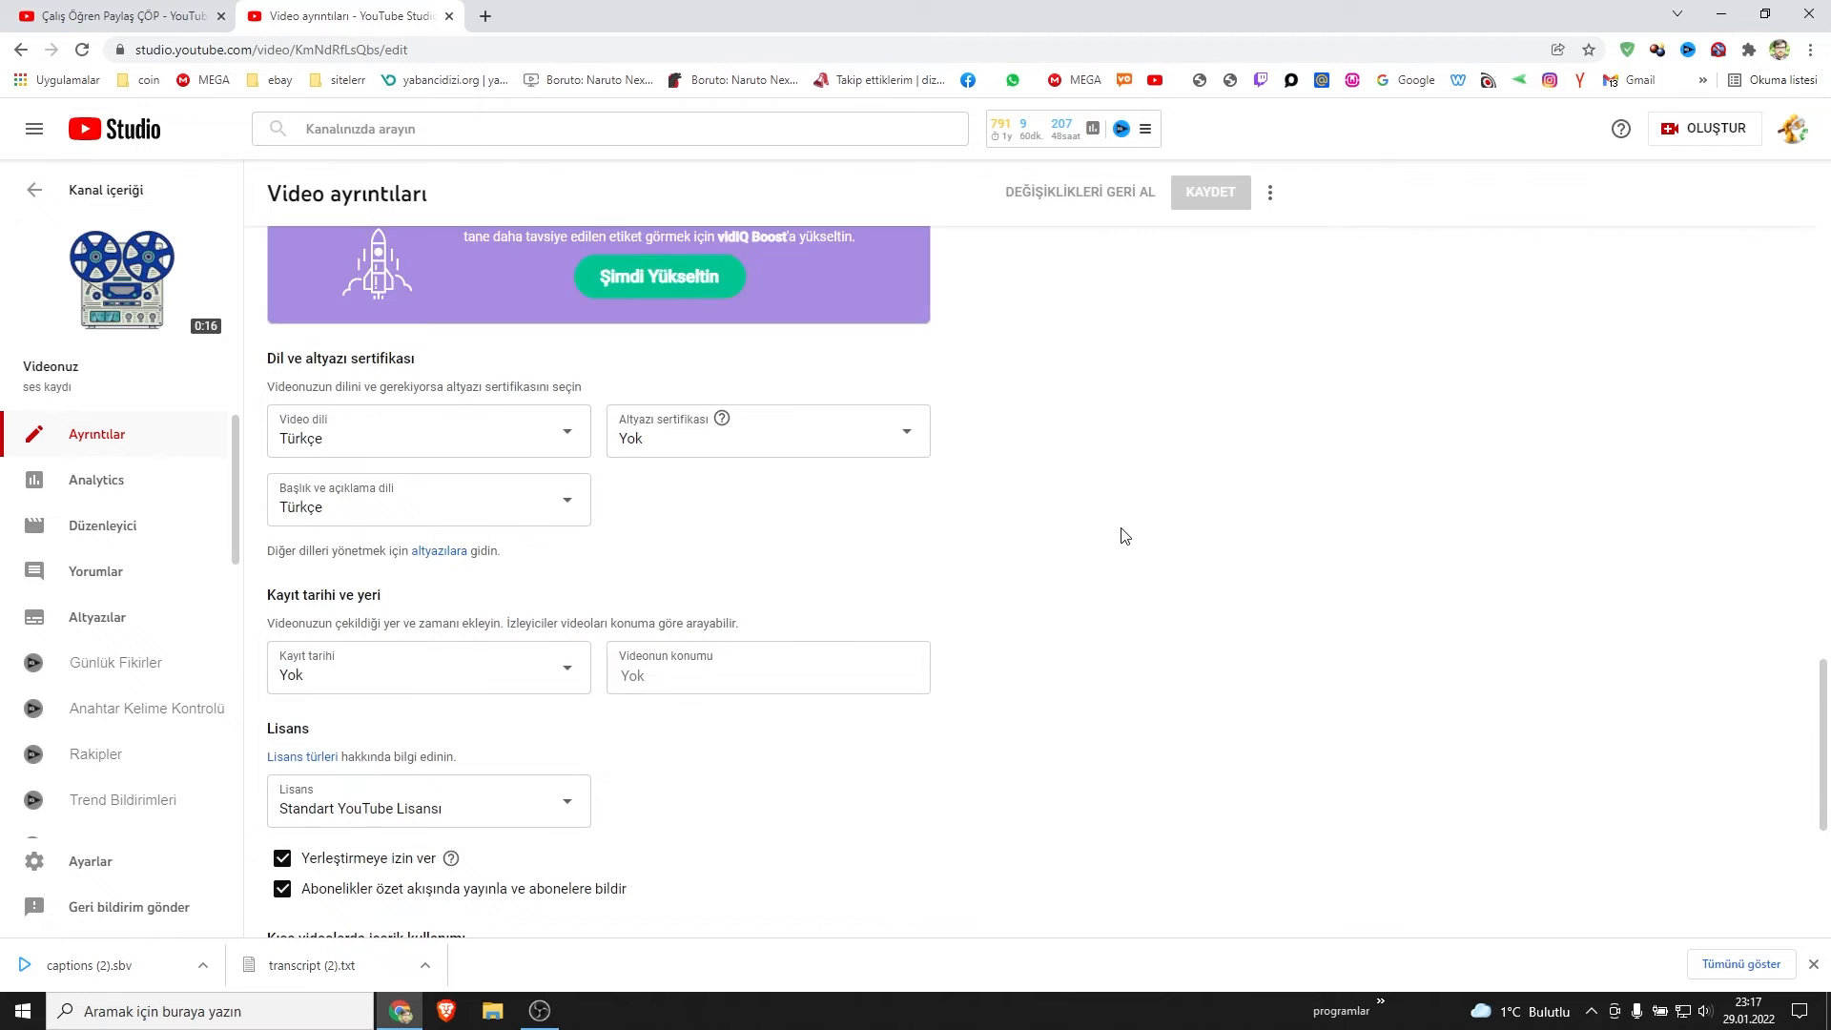
Step: Open the video's Turkish (Türkçe) subtitles and clear their untimed text
scroll(1126, 547, "up", 15)
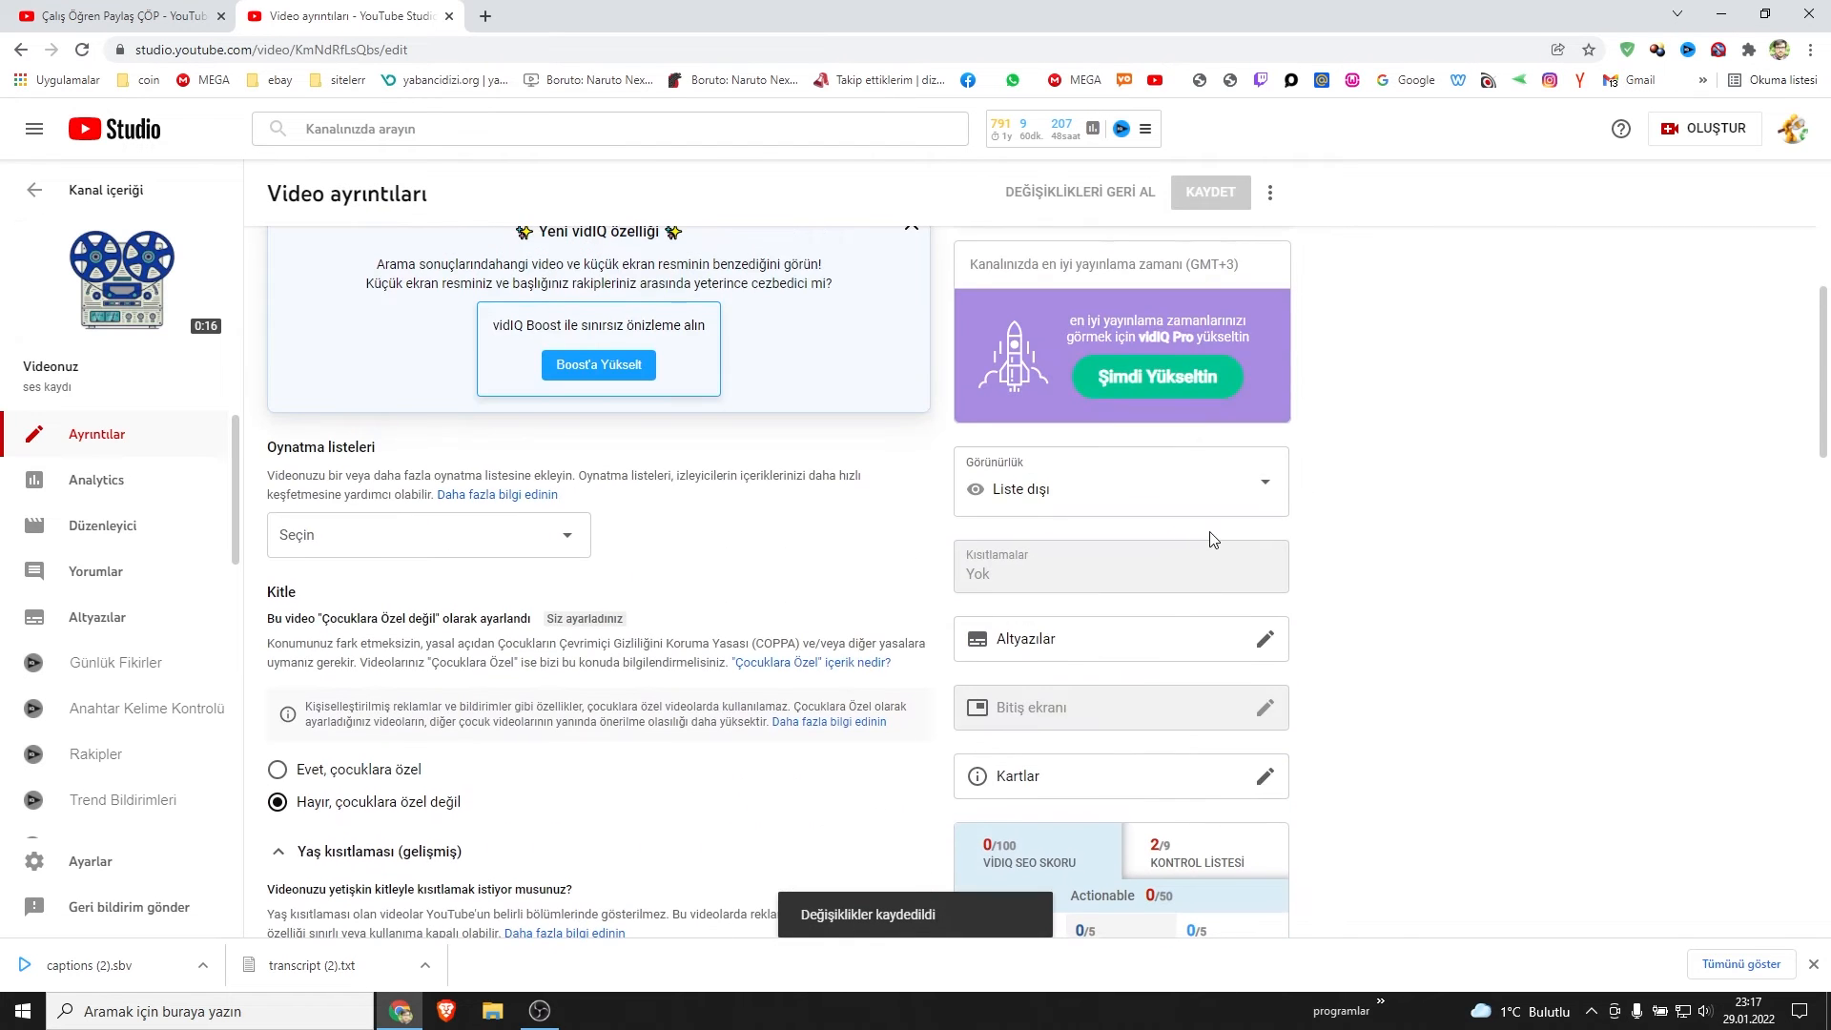
left_click(1139, 638)
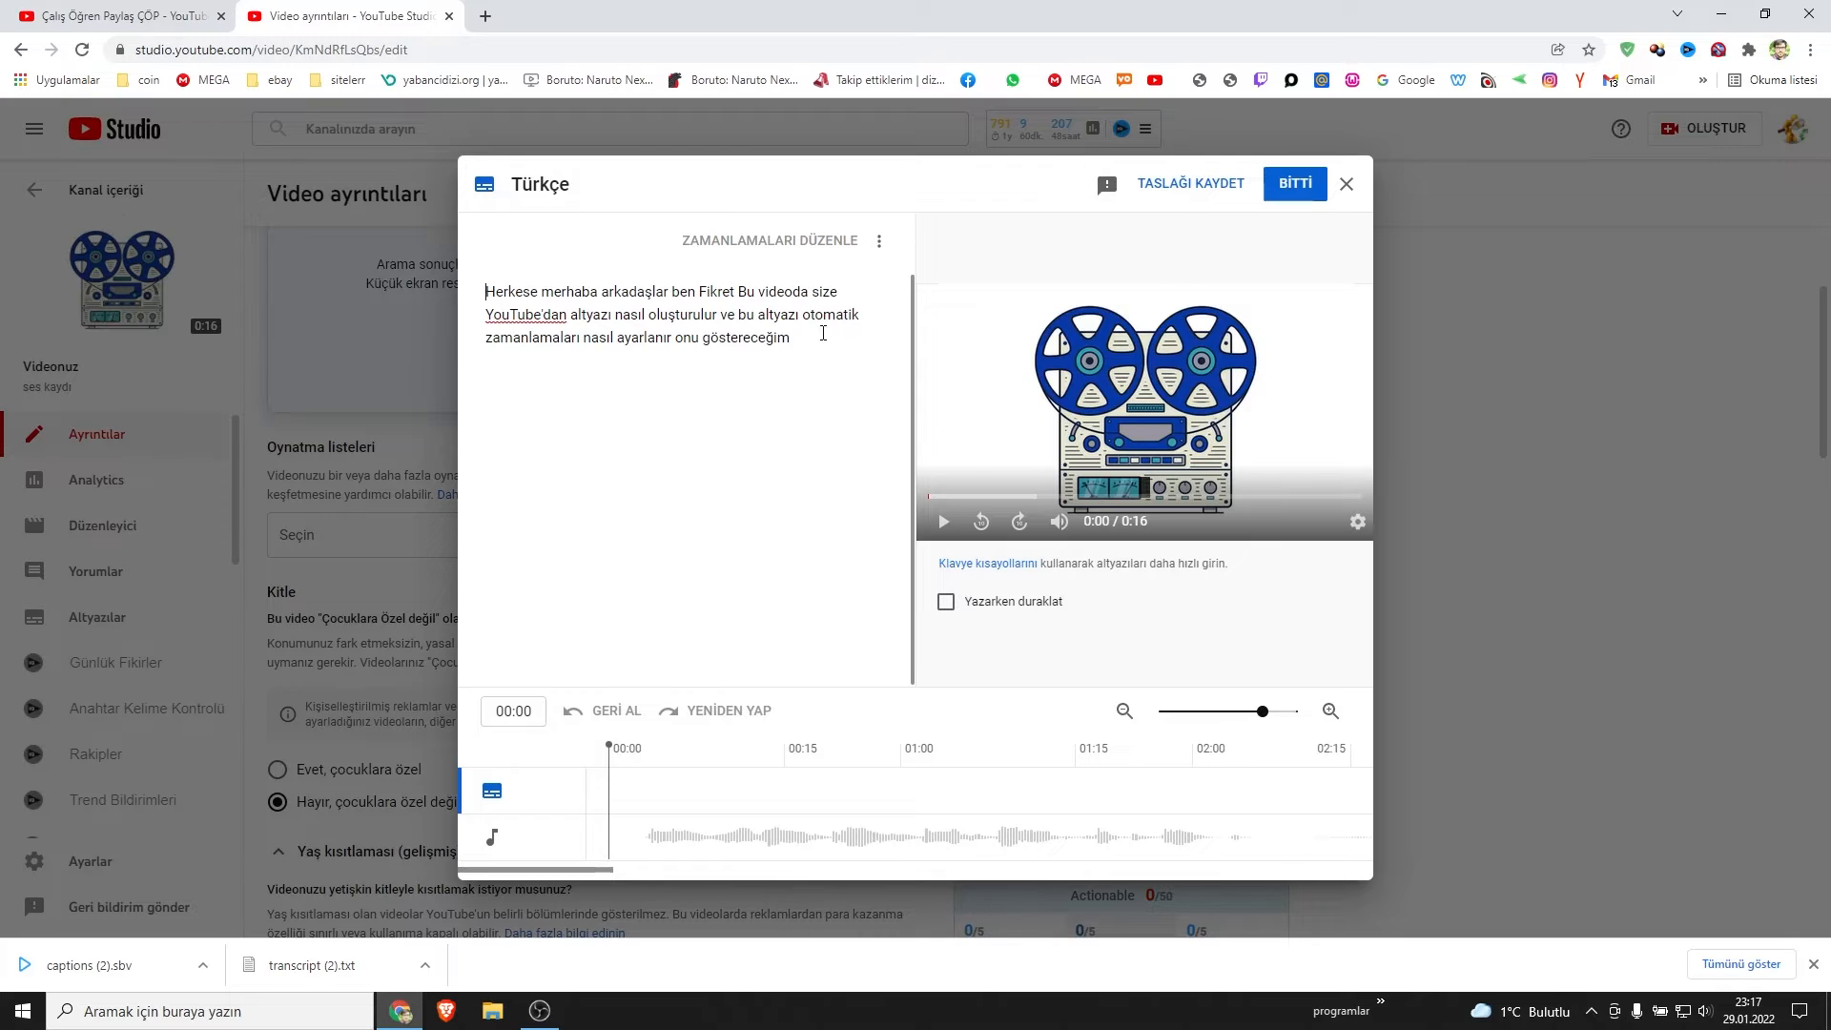
left_click(878, 242)
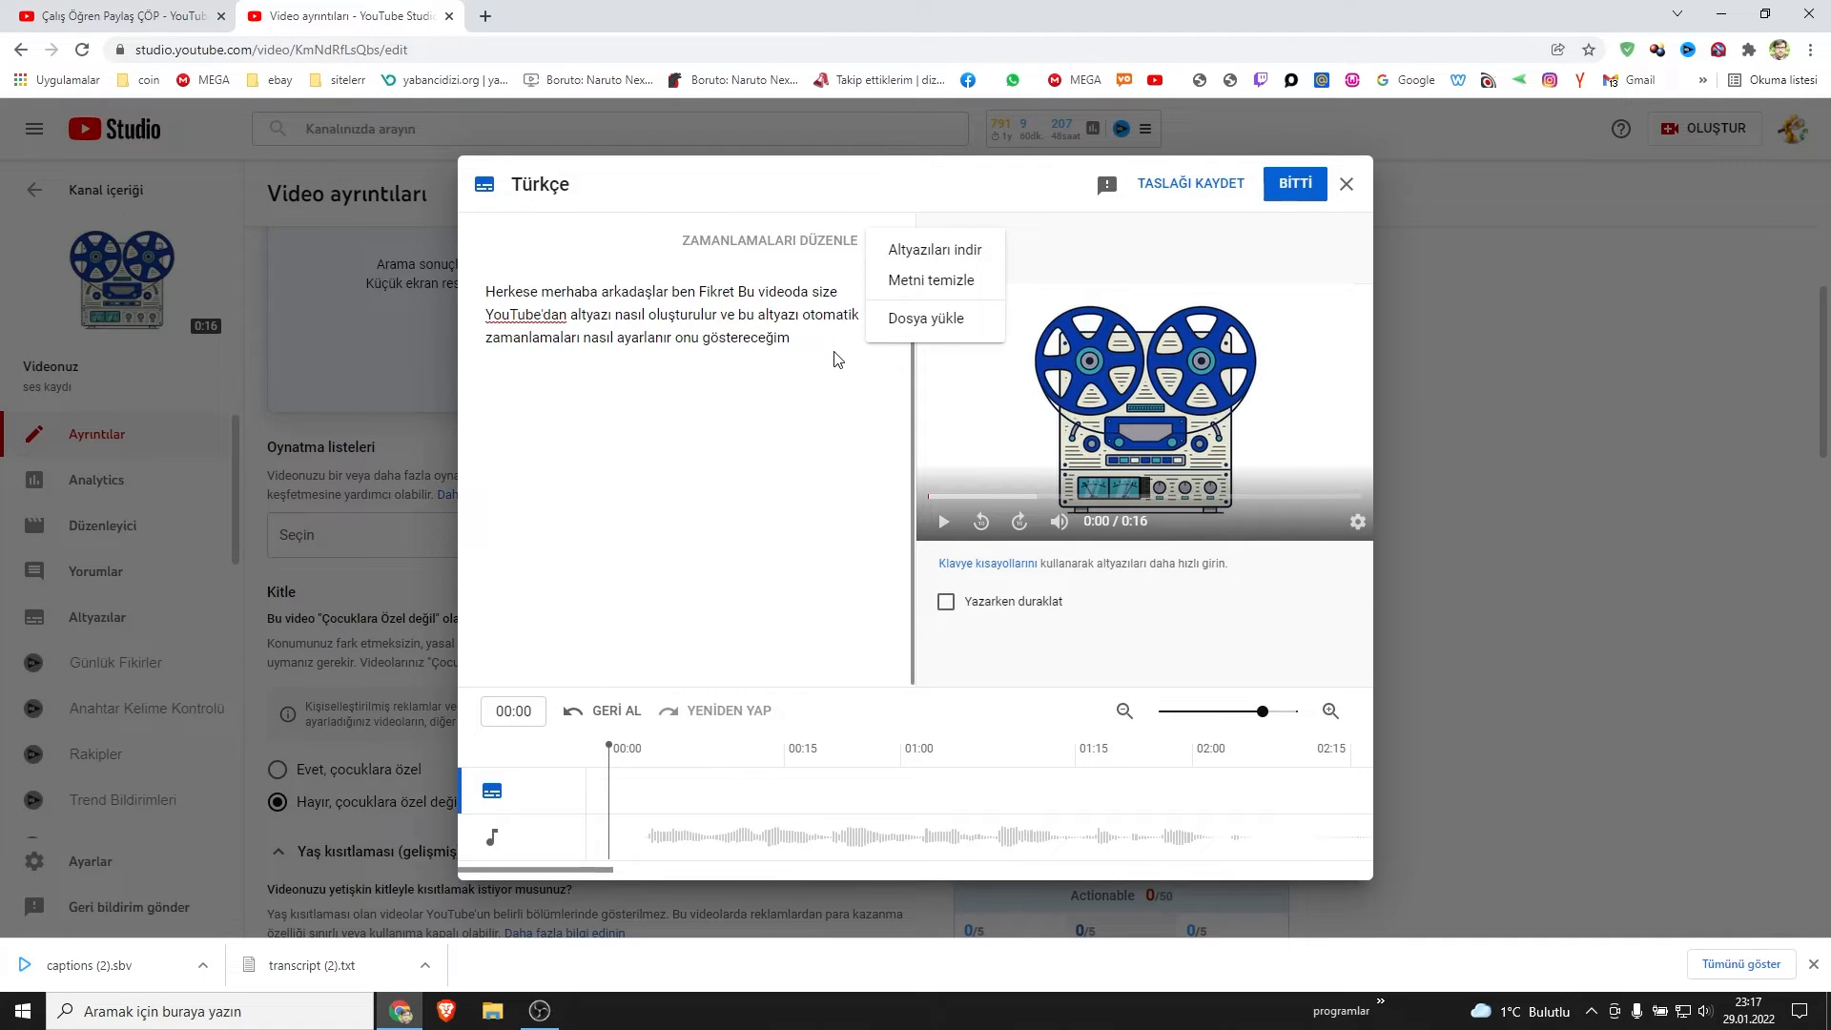
left_click(921, 280)
Step: Upload captions (2).sbv as the Turkish subtitle file, using the type with timing (Zamanlama ile), and publish the subtitles
left_click(887, 244)
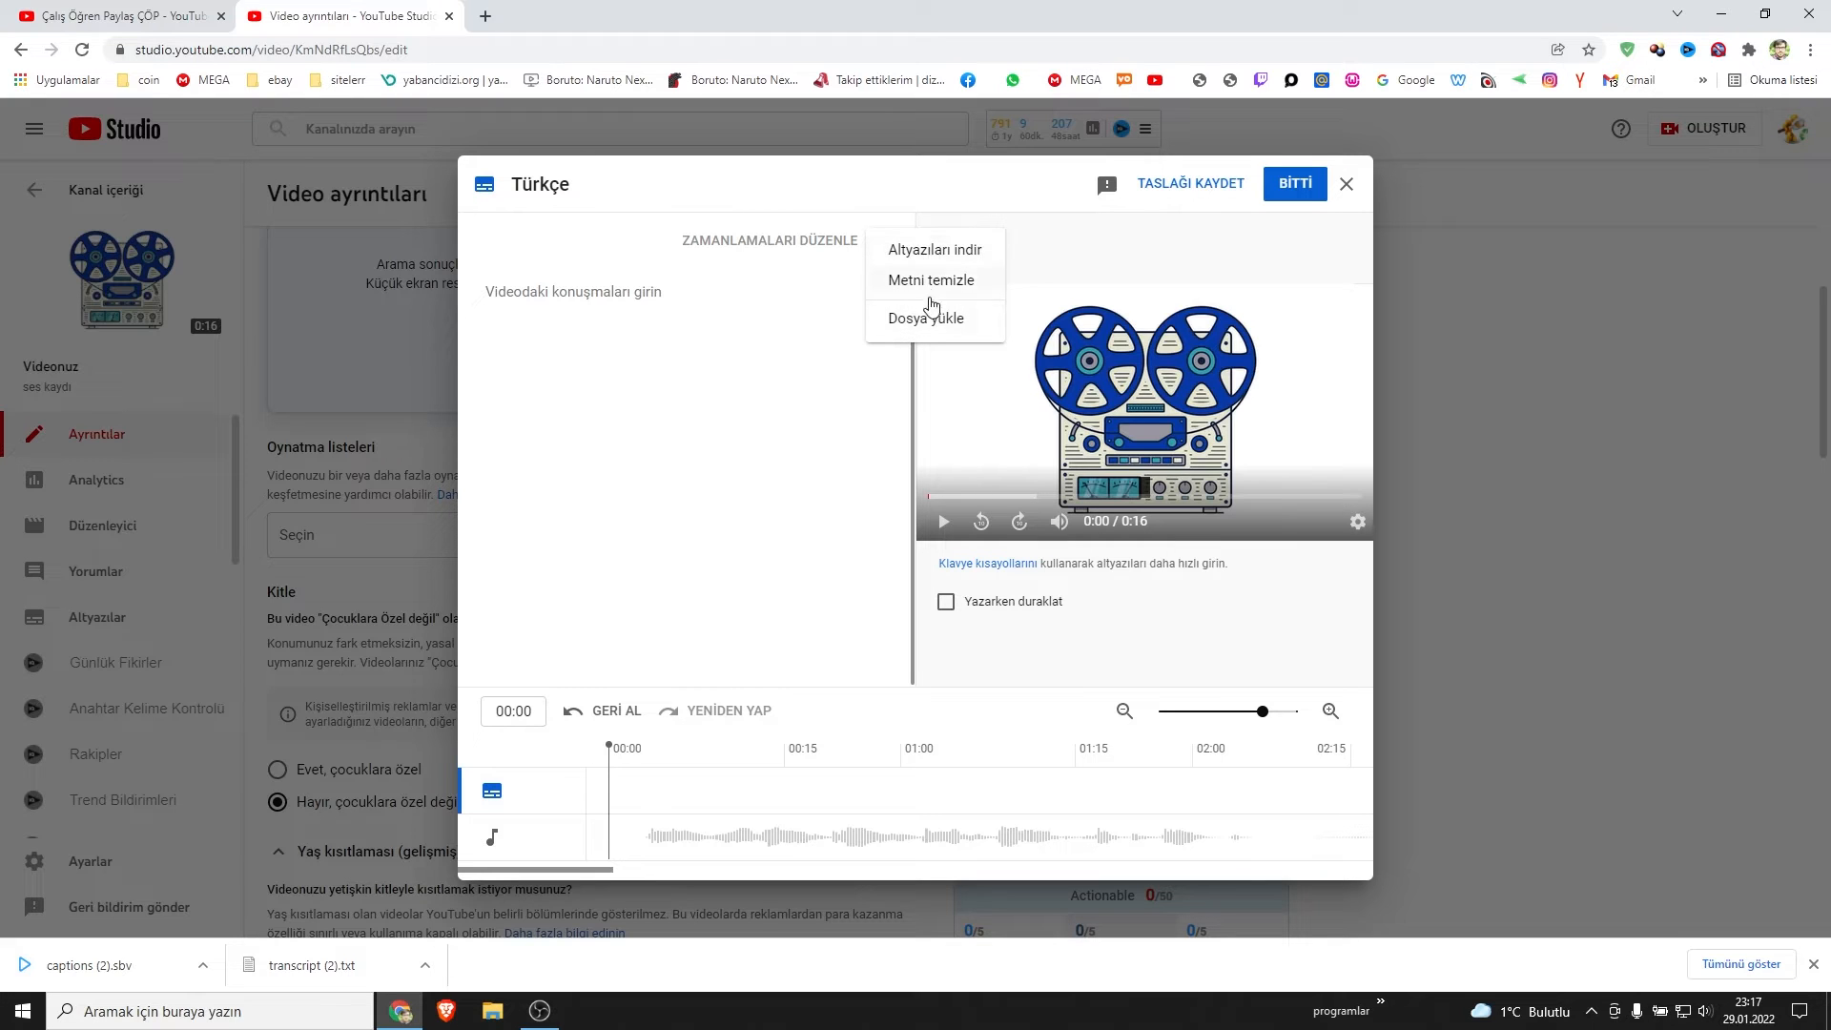
left_click(918, 324)
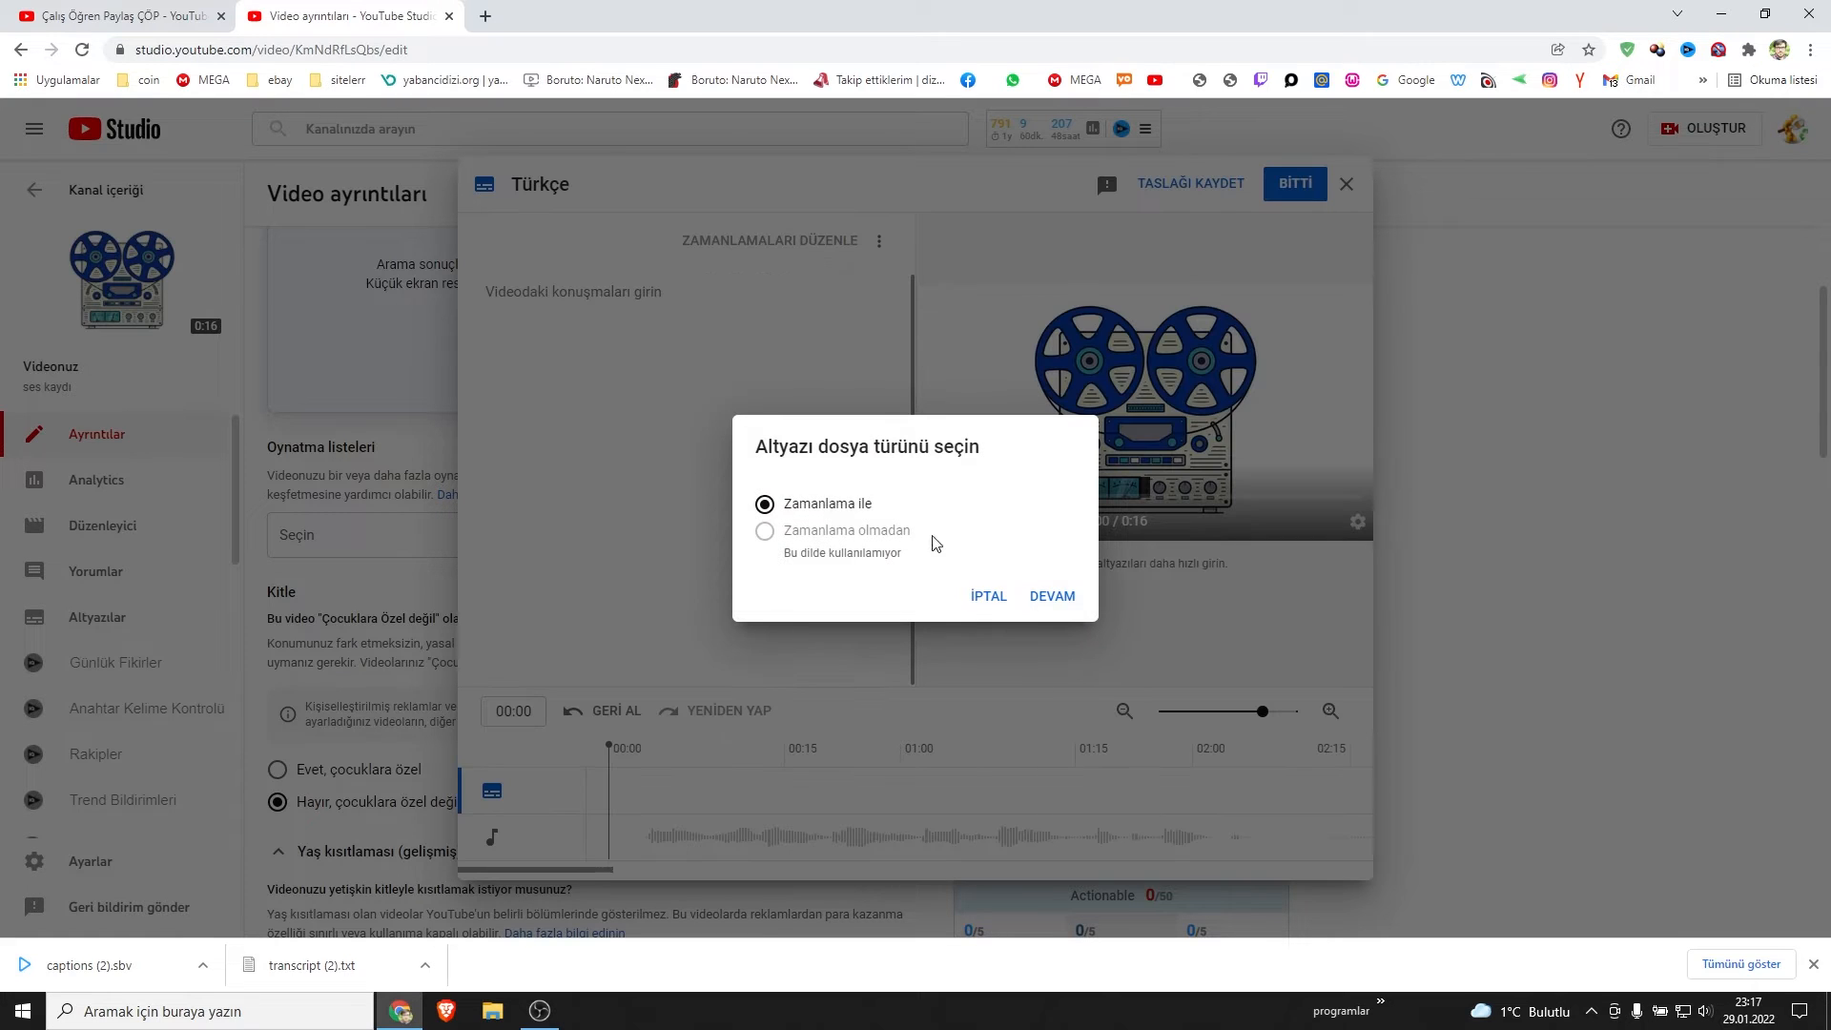
left_click(1053, 599)
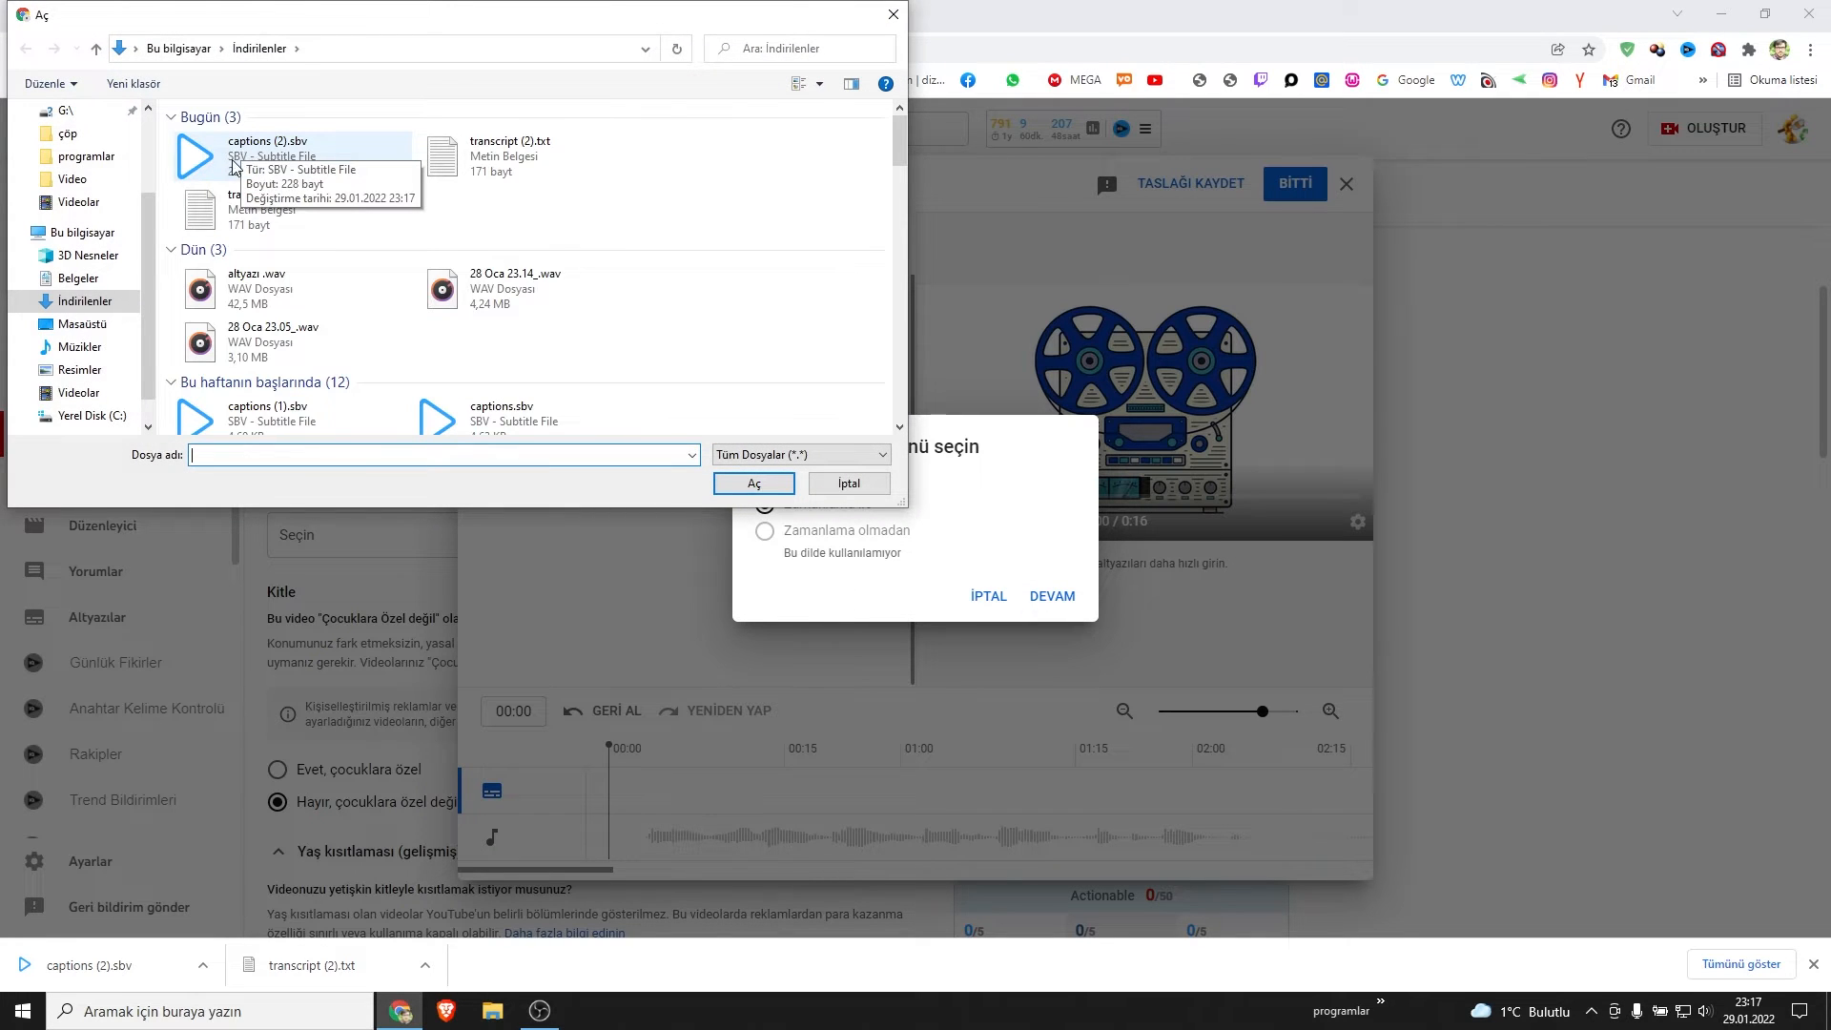
left_click(276, 152)
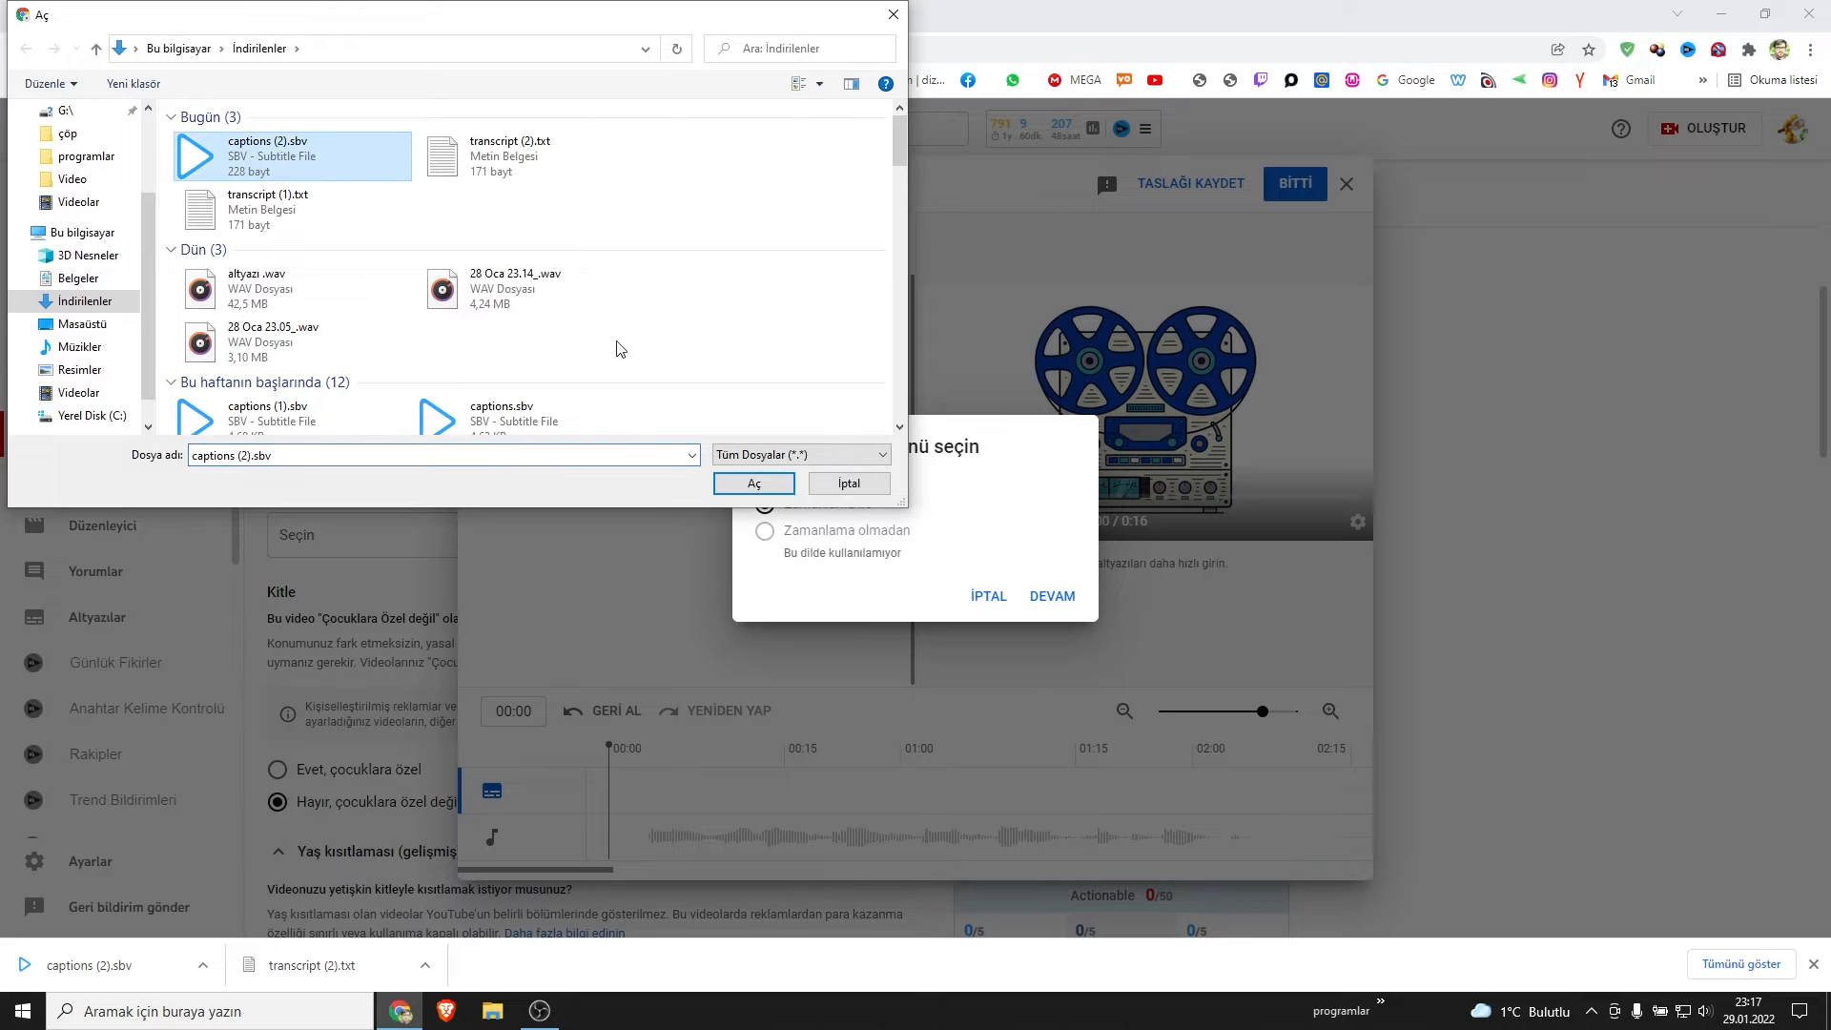
left_click(759, 488)
left_click(1039, 599)
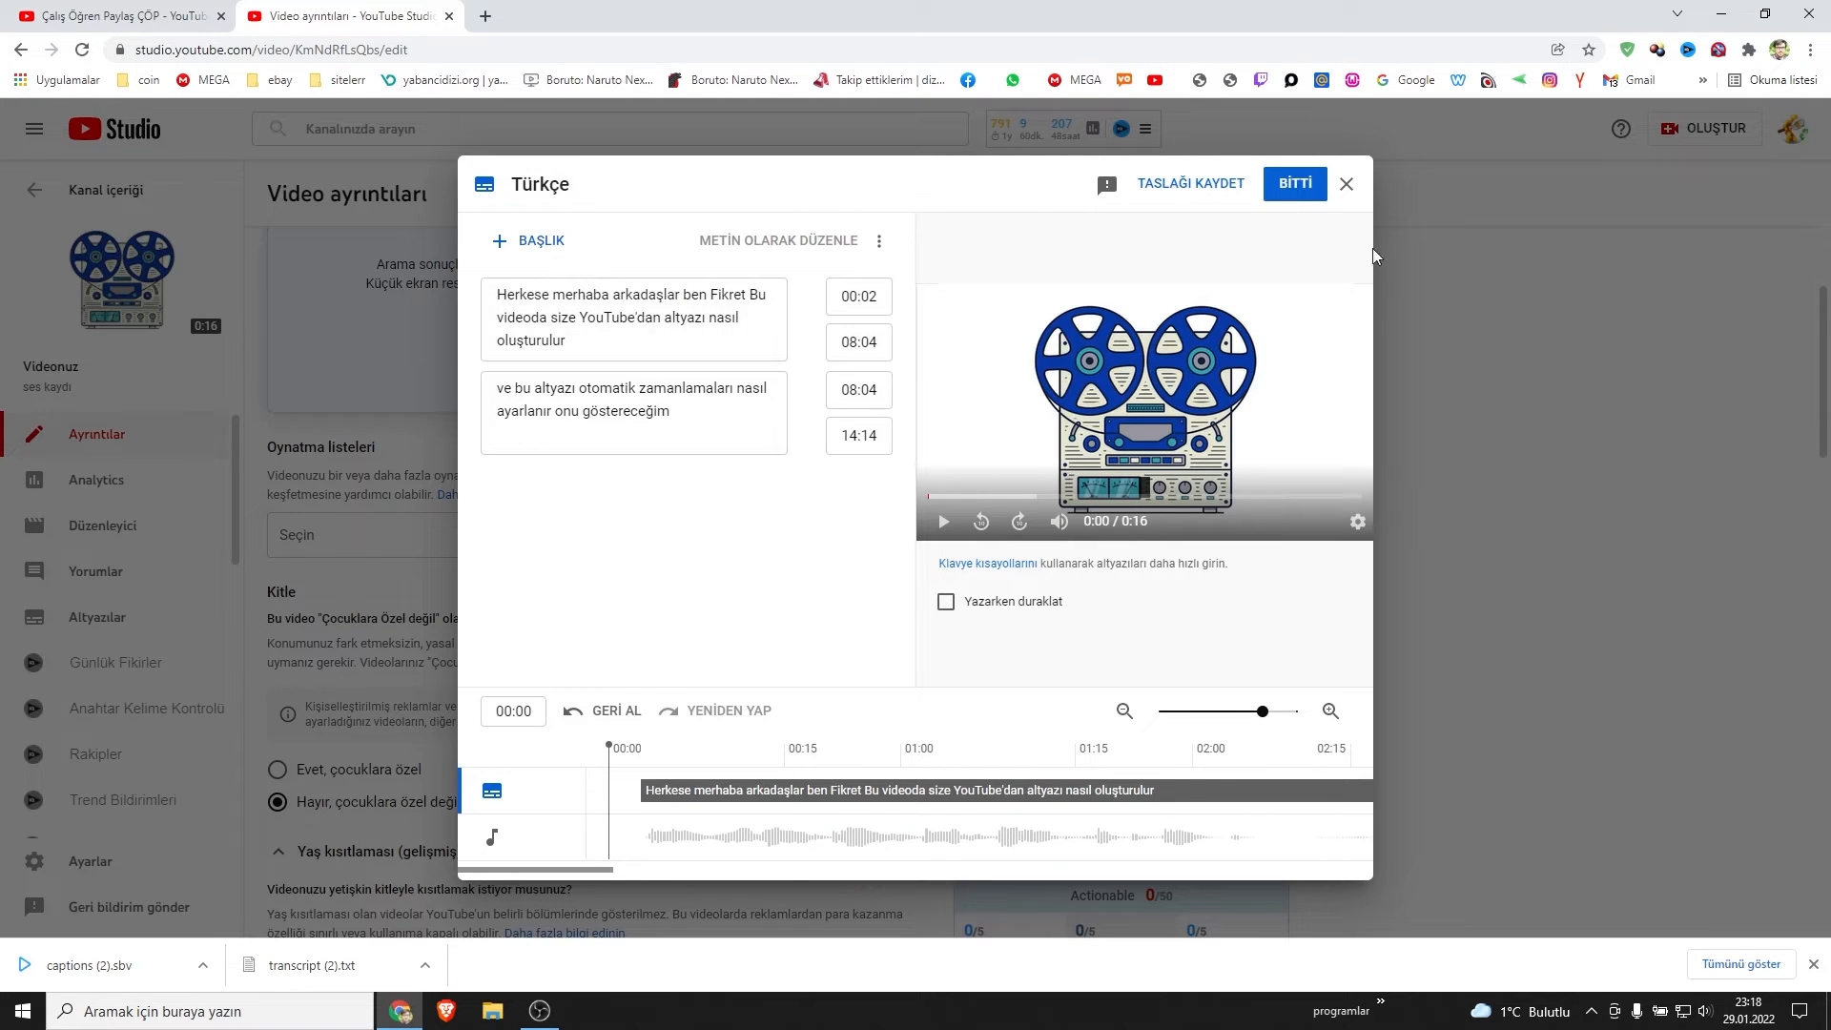
left_click(1295, 189)
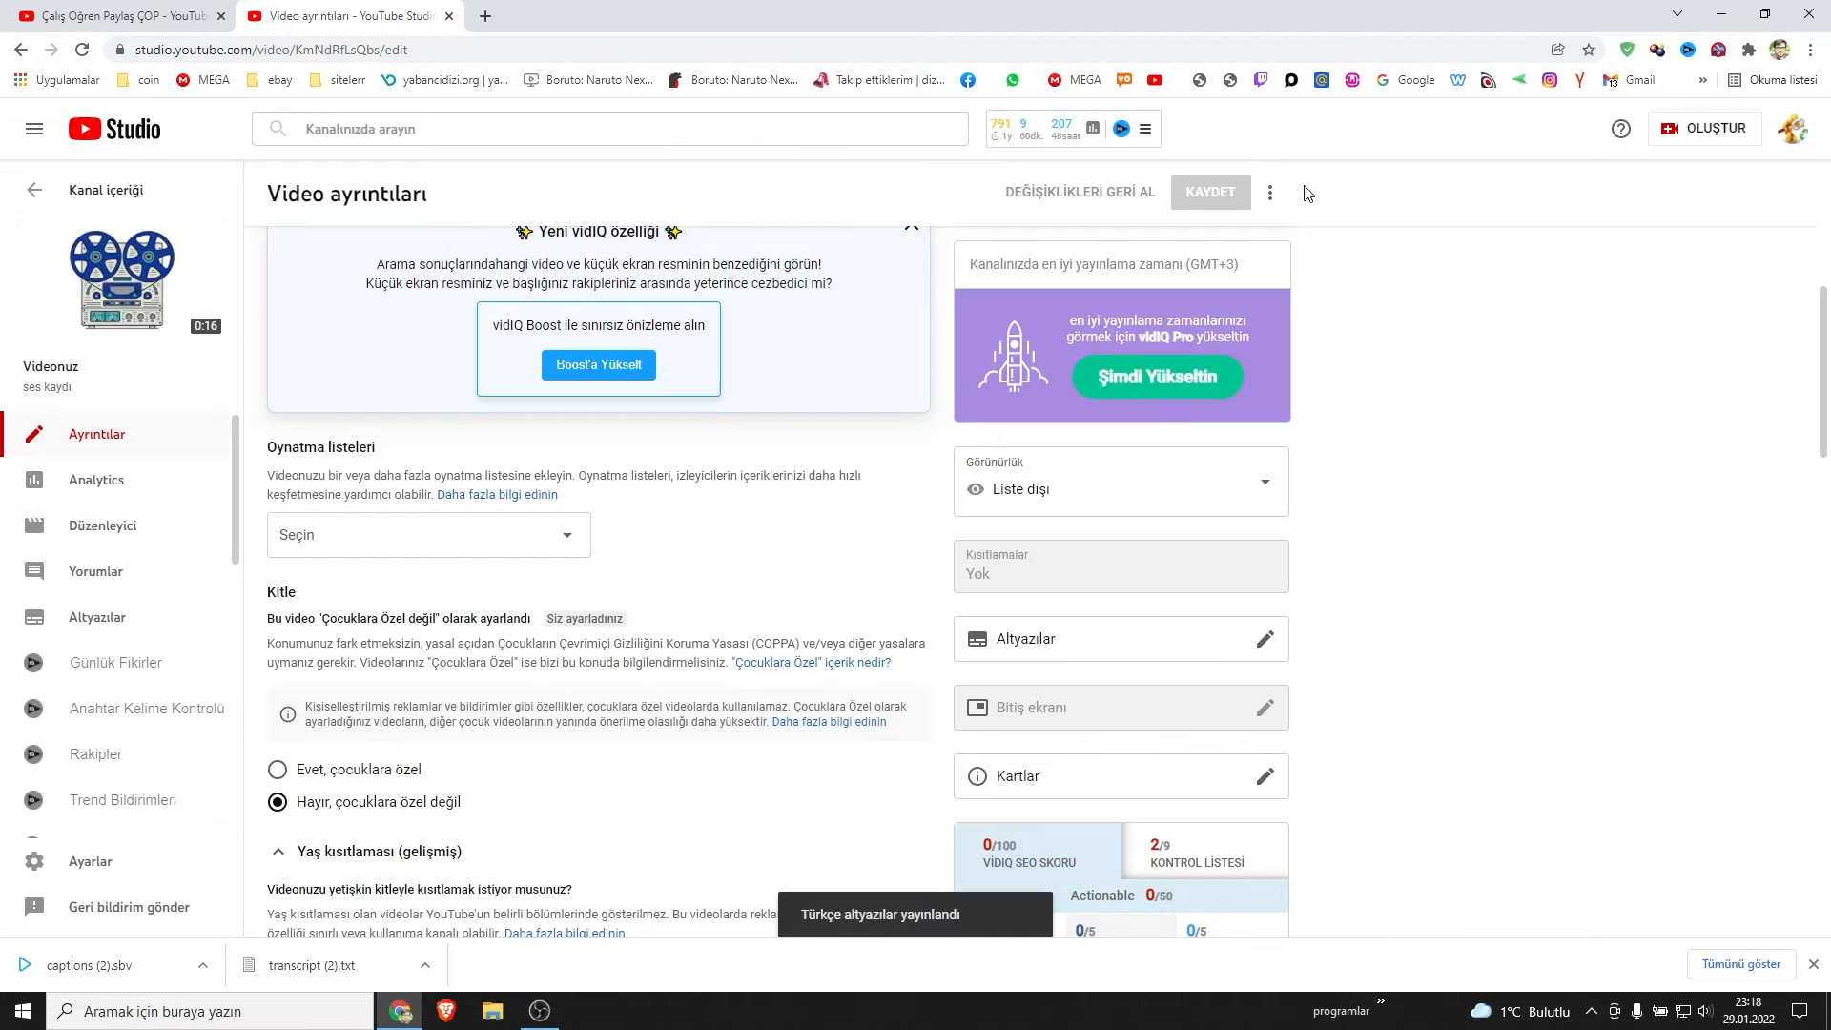
Step: Check the video's language setting and the timings of the published Turkish subtitles, closing the editor without changes
scroll(1450, 507, "down", 10)
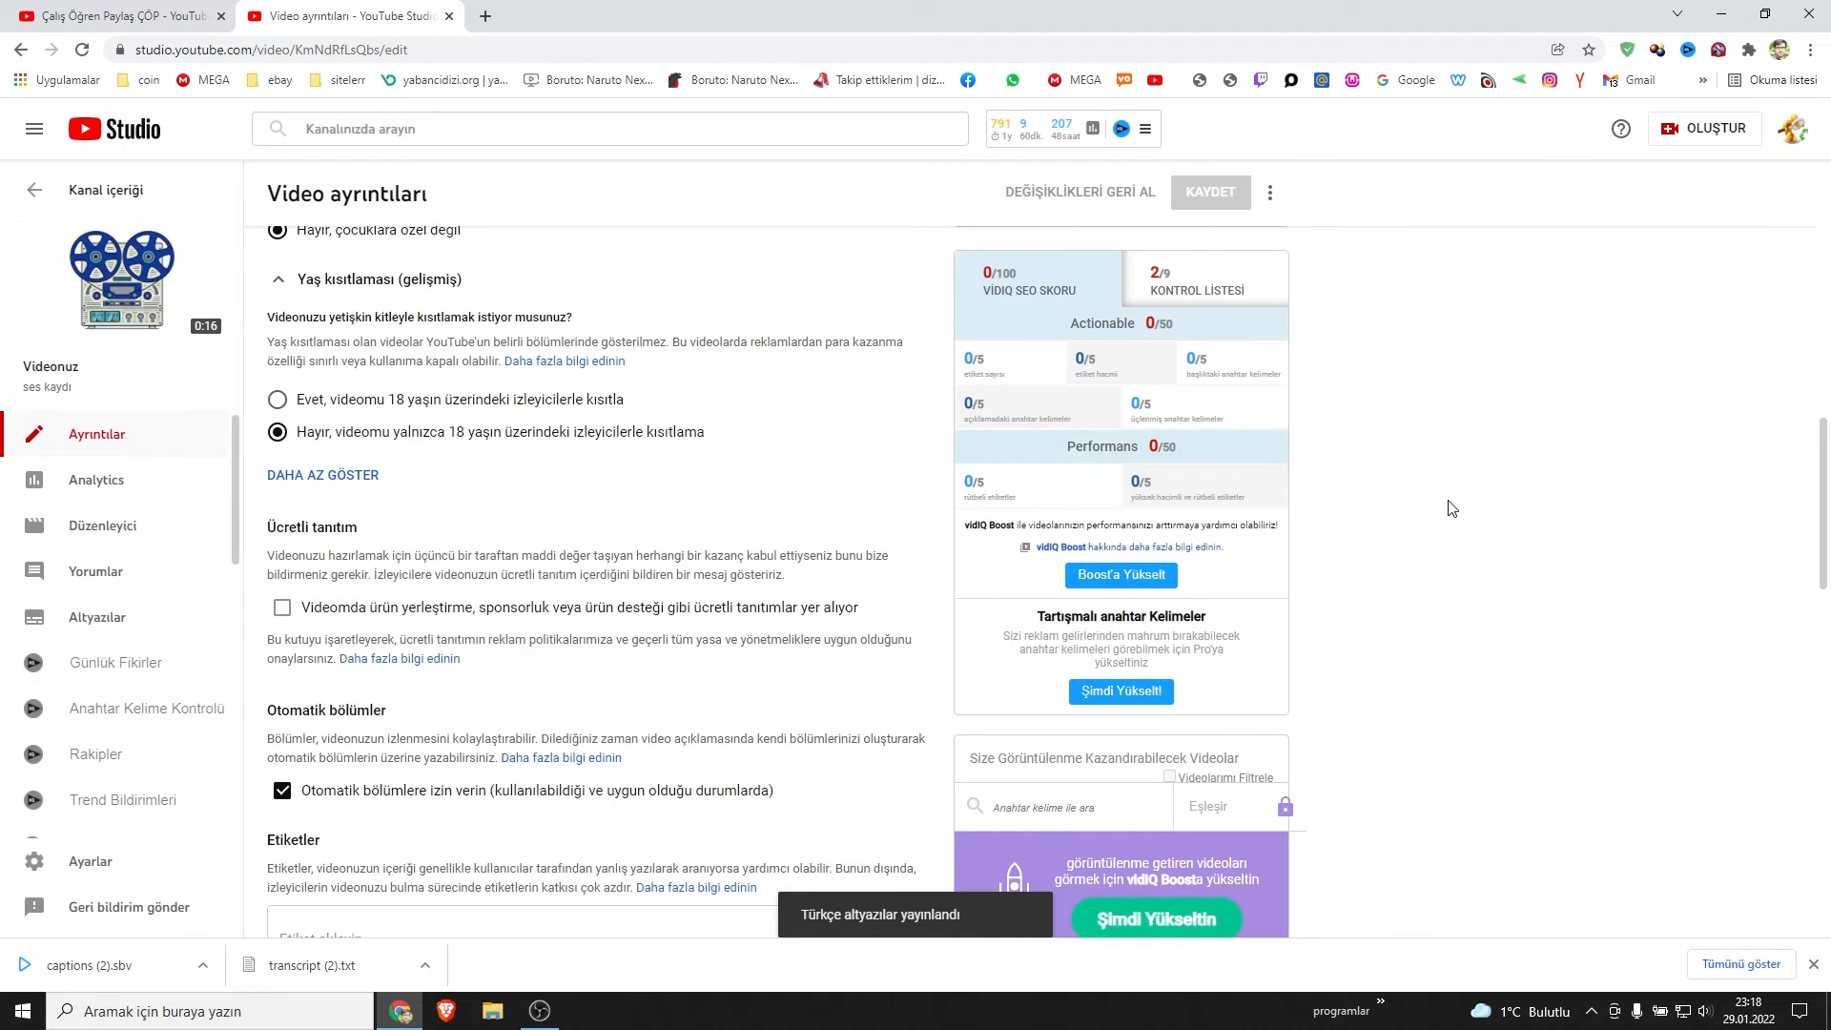
scroll(1450, 510, "down", 4)
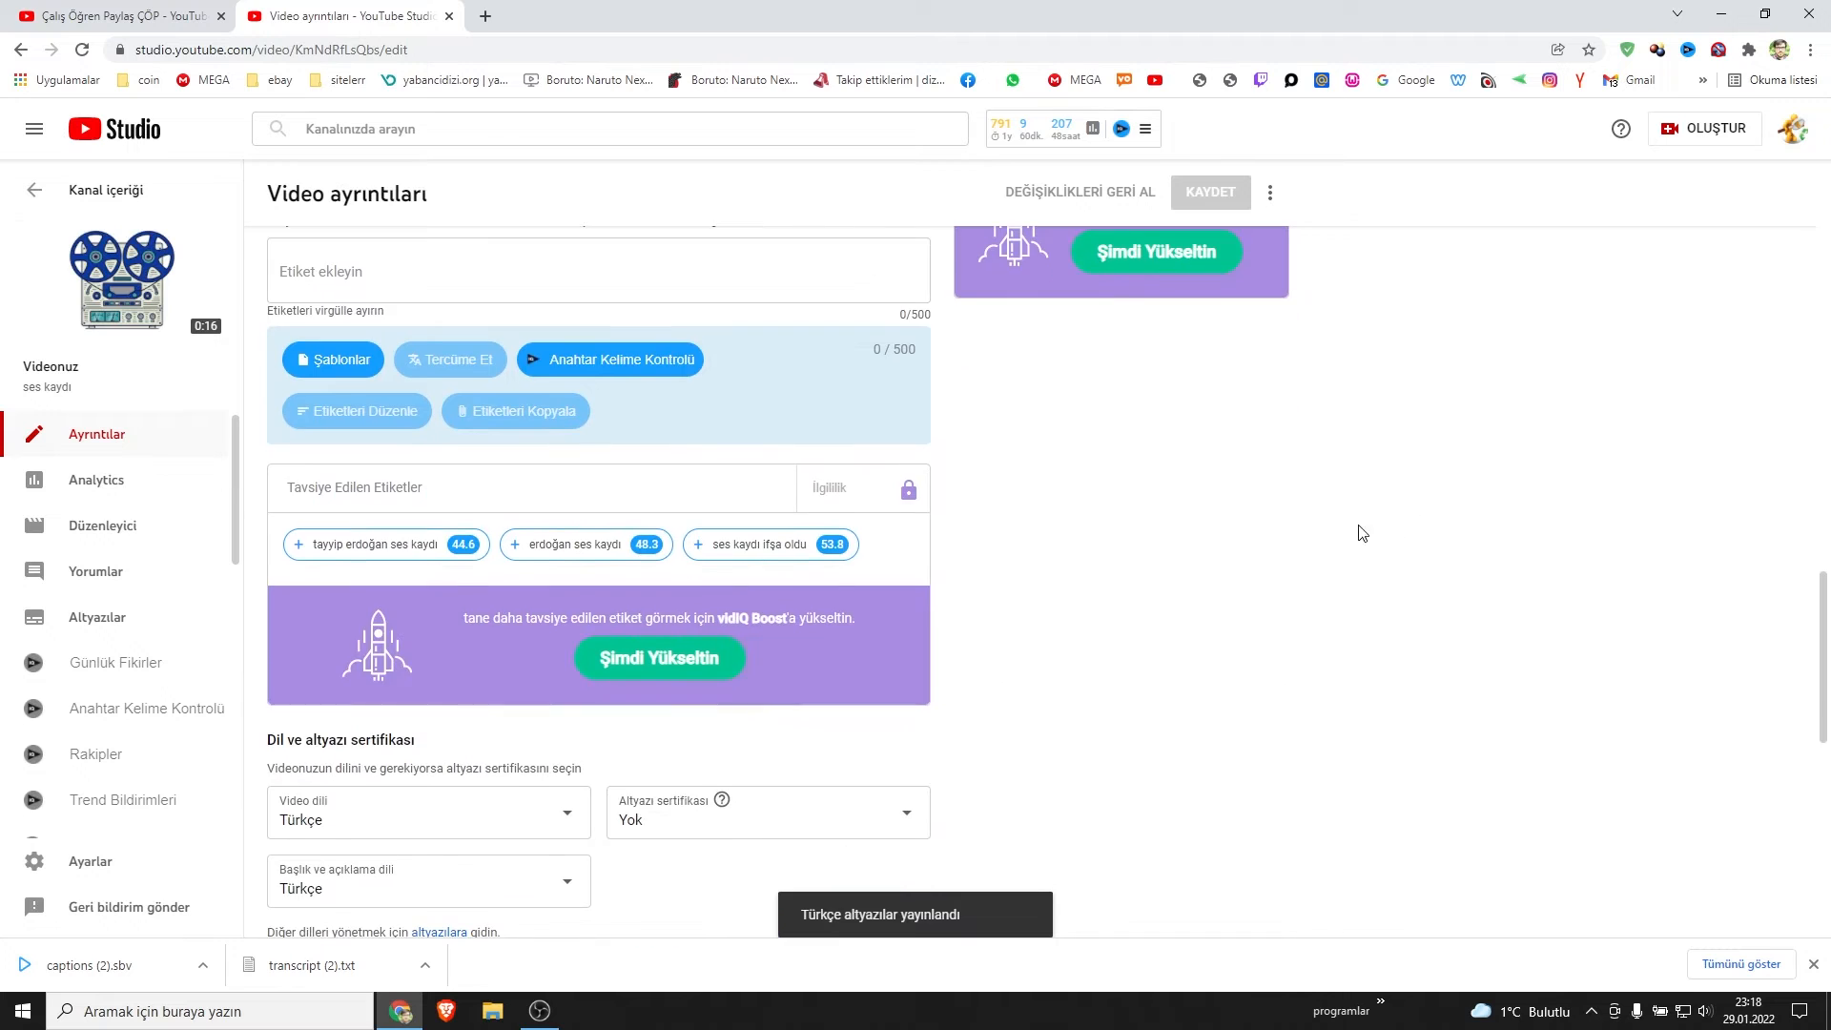
scroll(1263, 535, "down", 3)
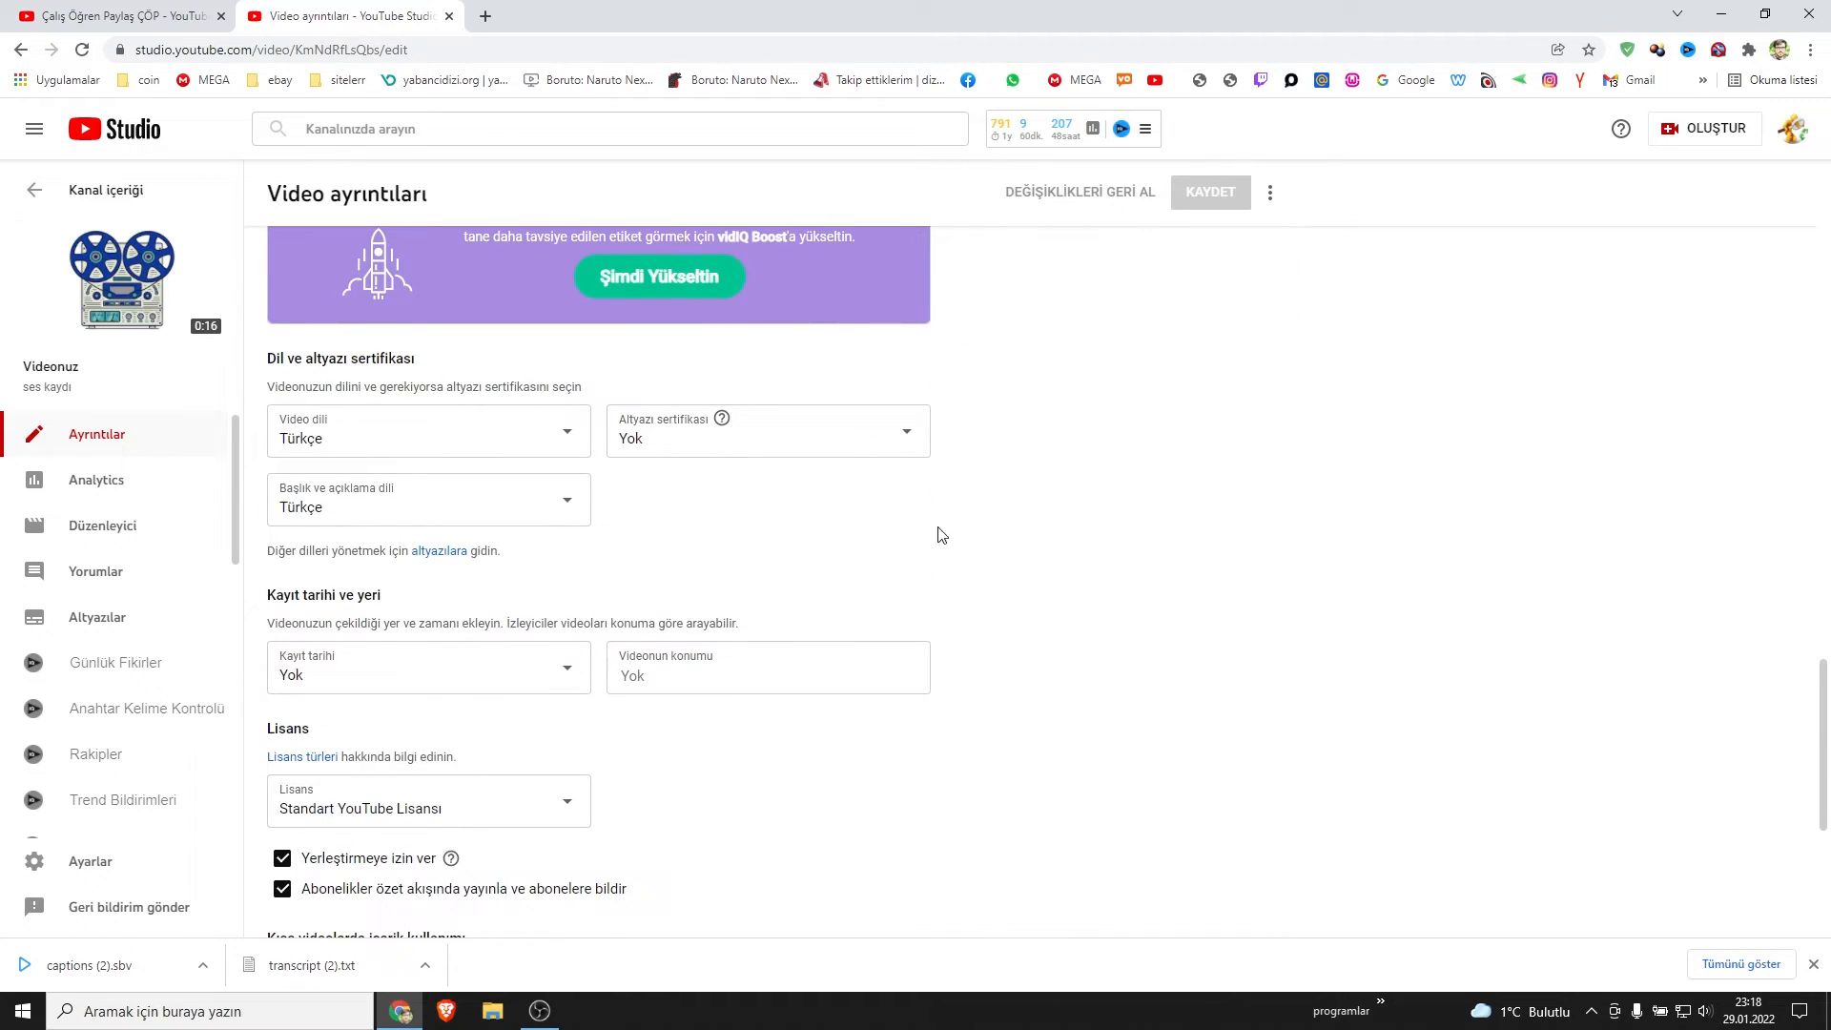
scroll(849, 503, "up", 8)
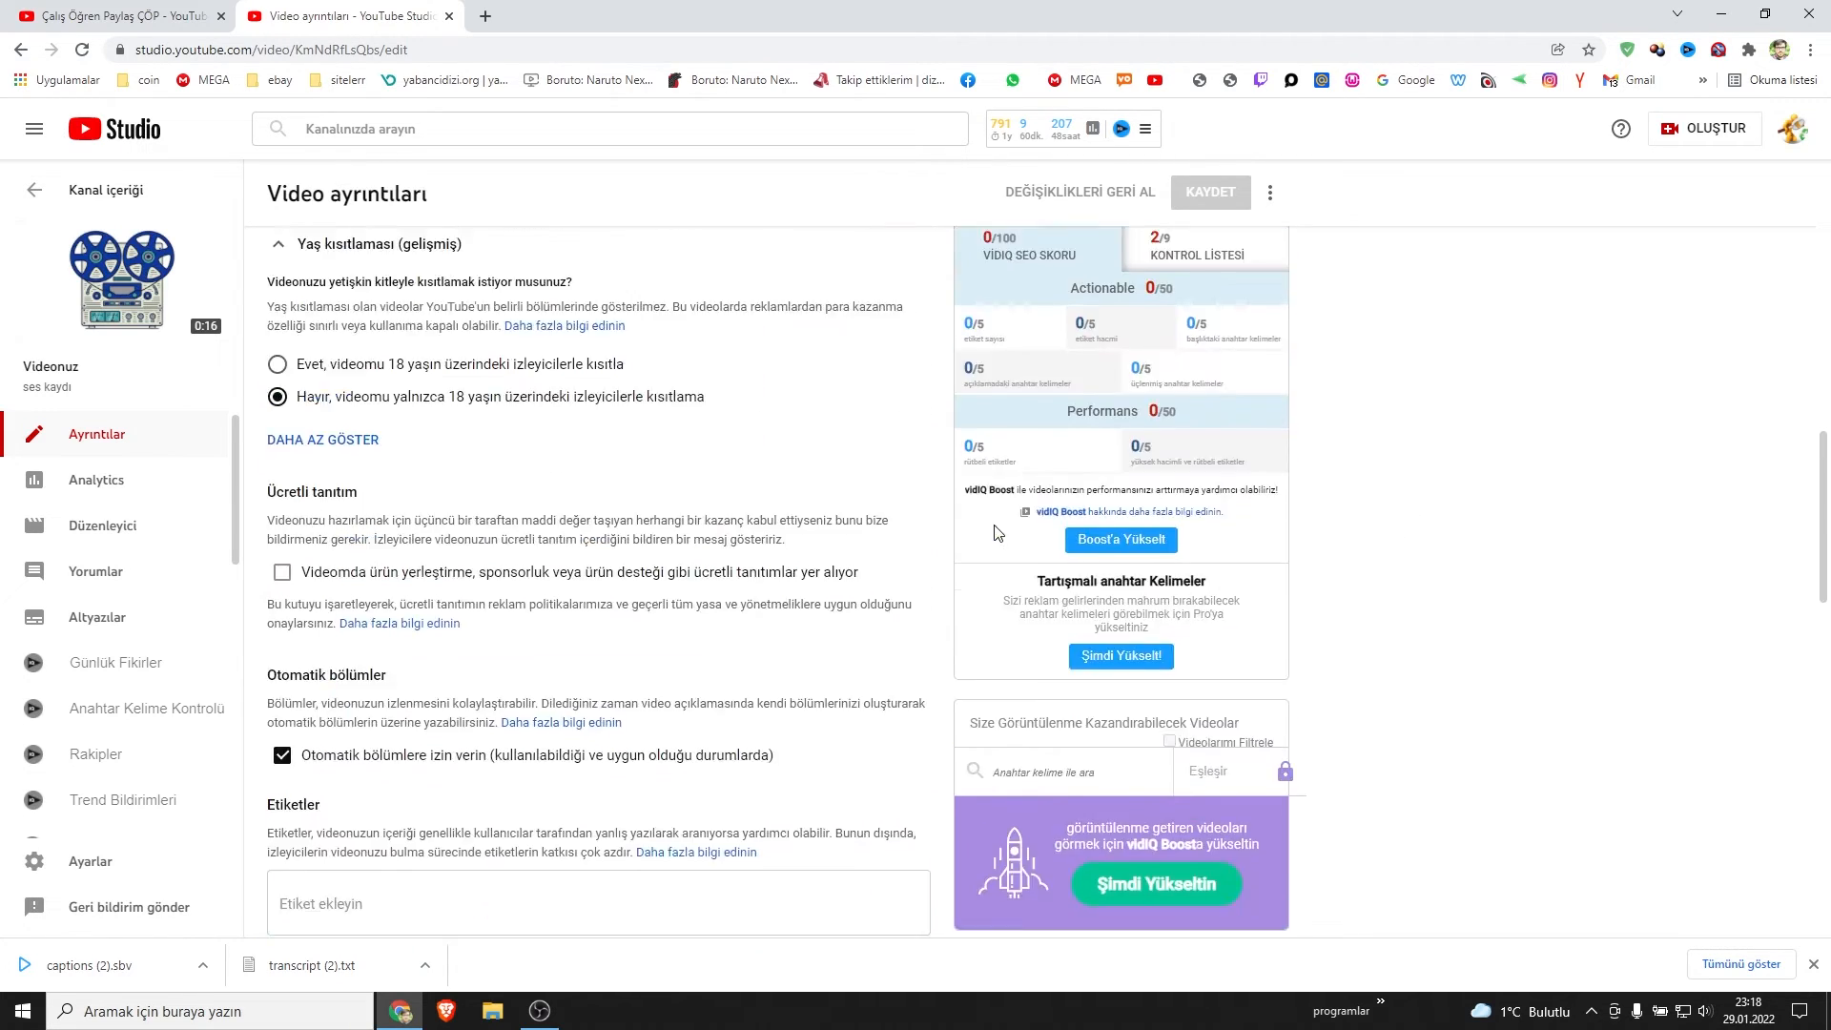
scroll(1082, 408, "up", 4)
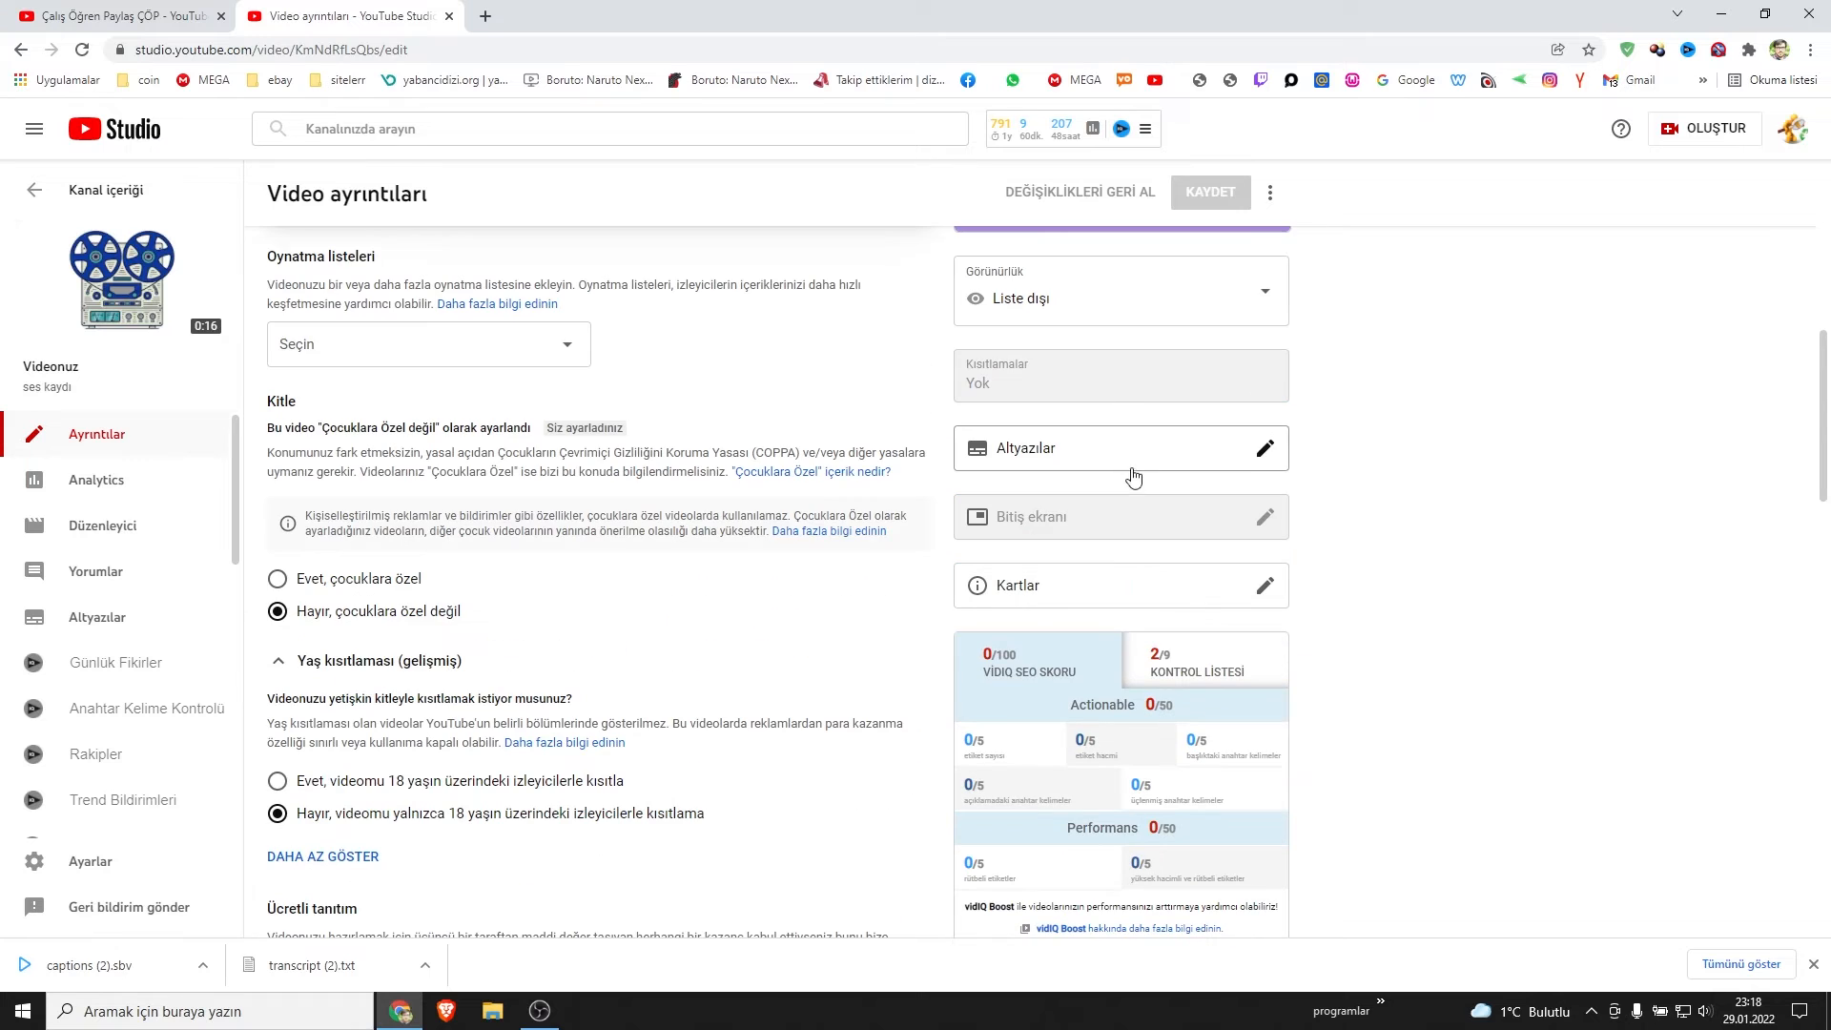
left_click(1078, 448)
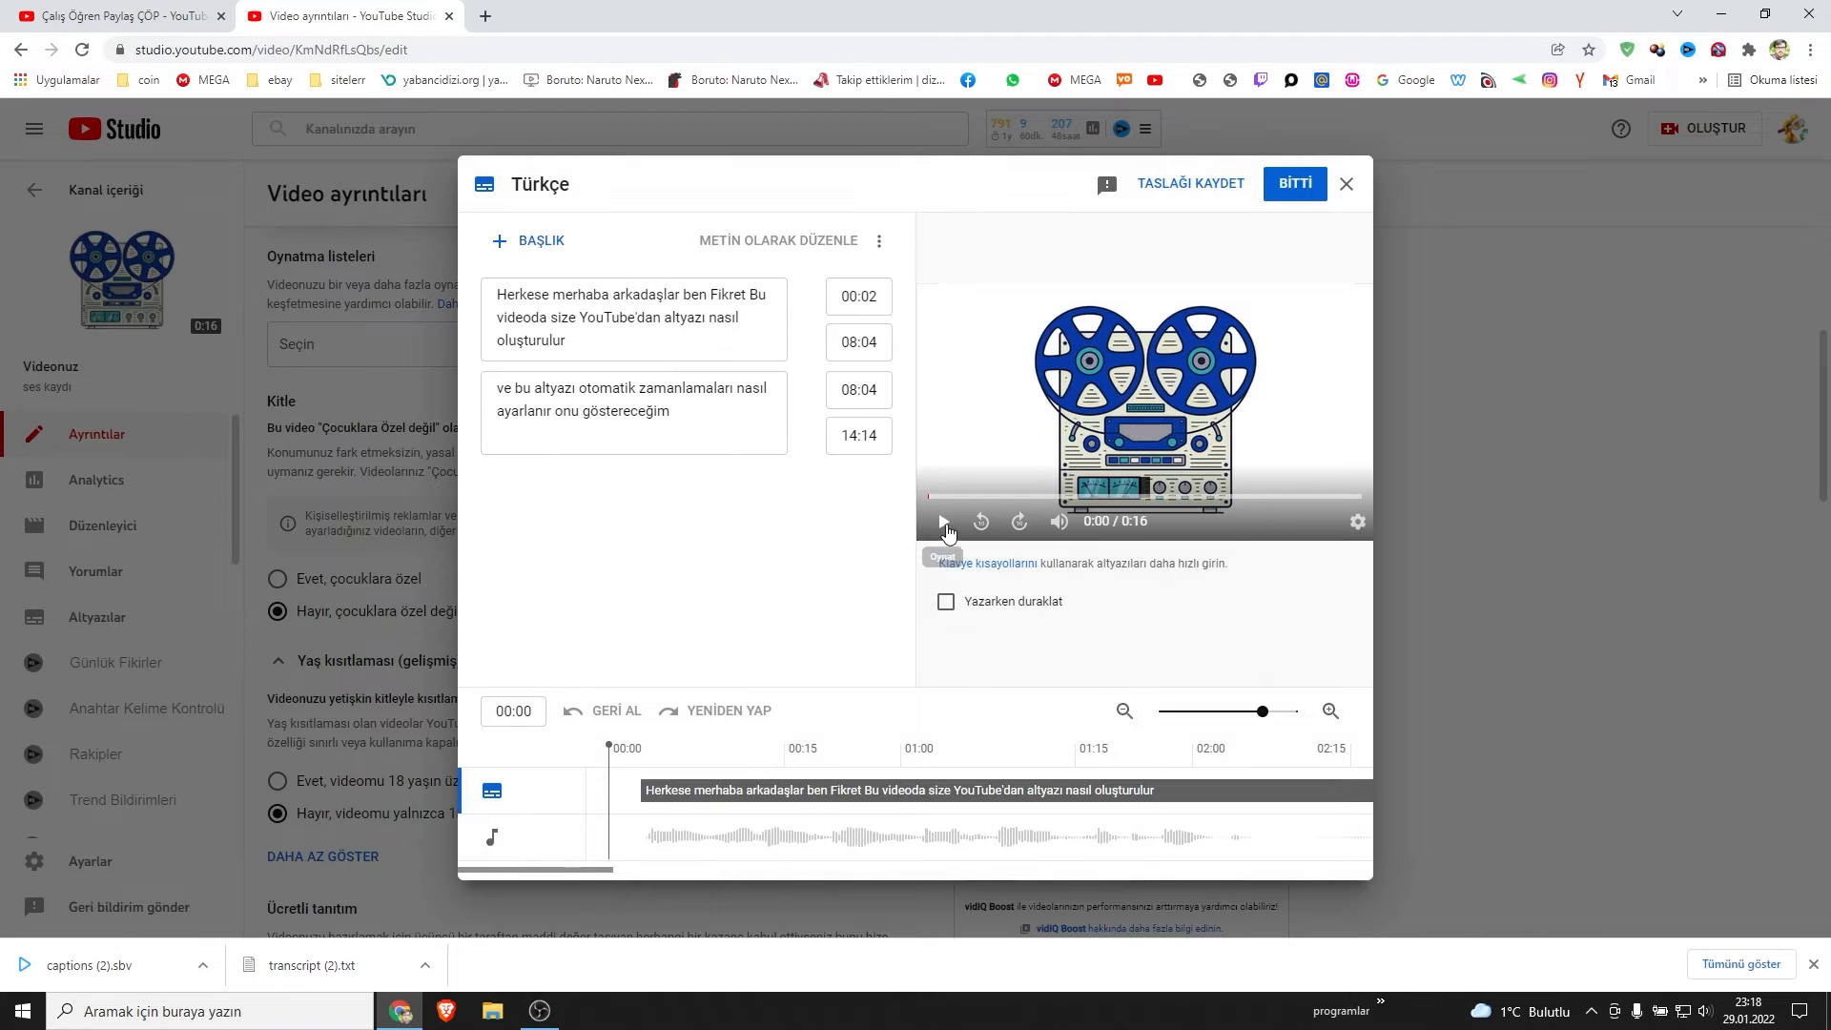
left_click(1347, 183)
Step: Set the video language back to İngilizce and save the changes to the video details
scroll(533, 724, "down", 2)
scroll(532, 724, "down", 8)
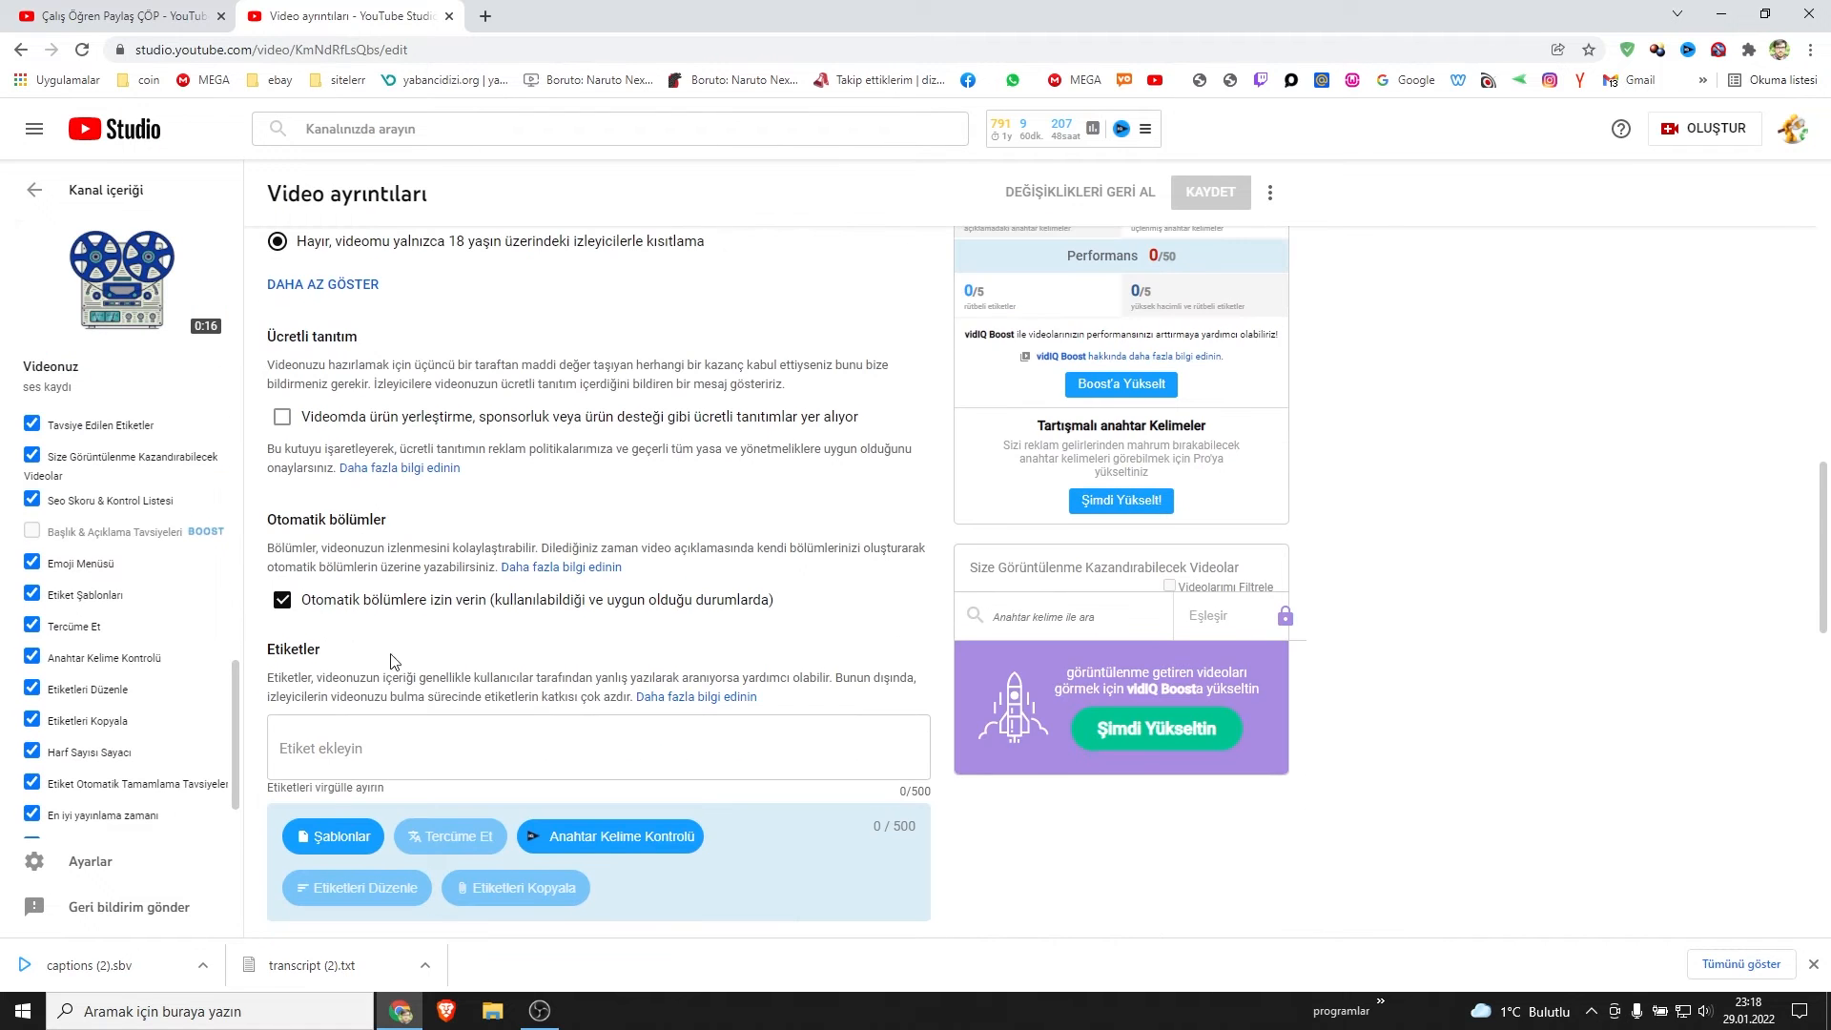
scroll(414, 708, "down", 3)
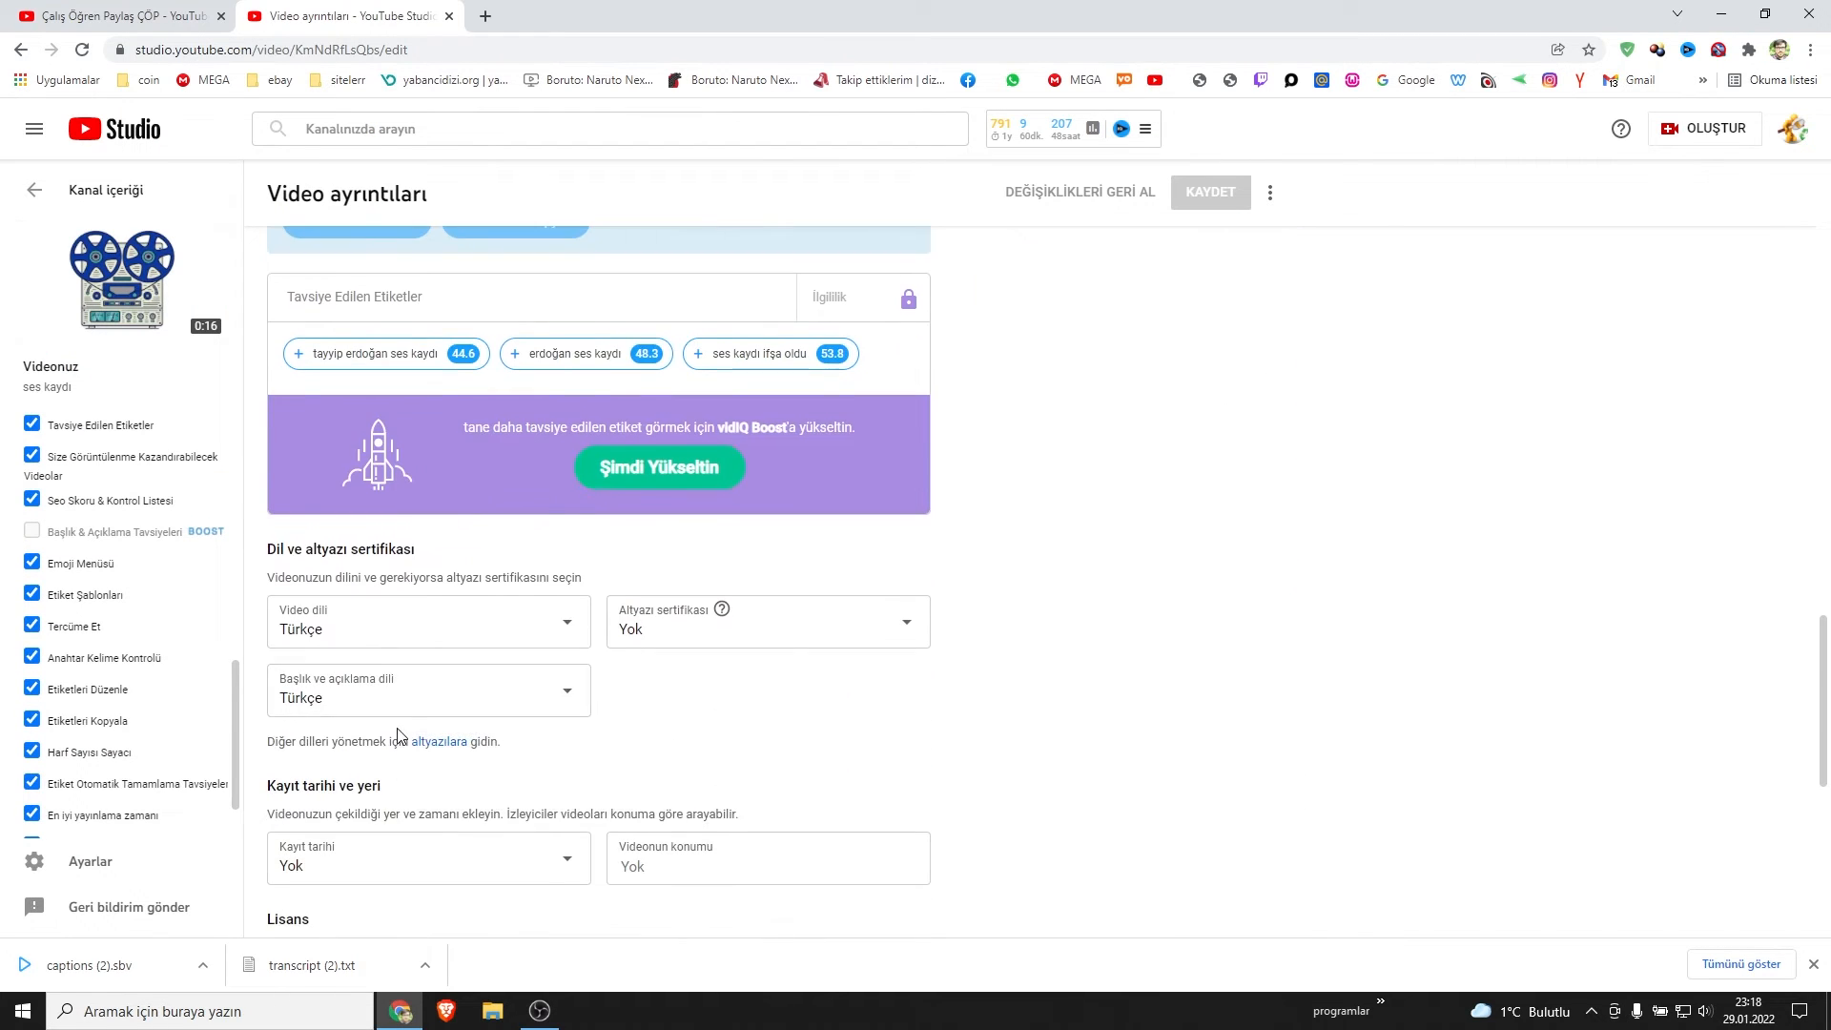
left_click(521, 646)
scroll(364, 327, "down", 5)
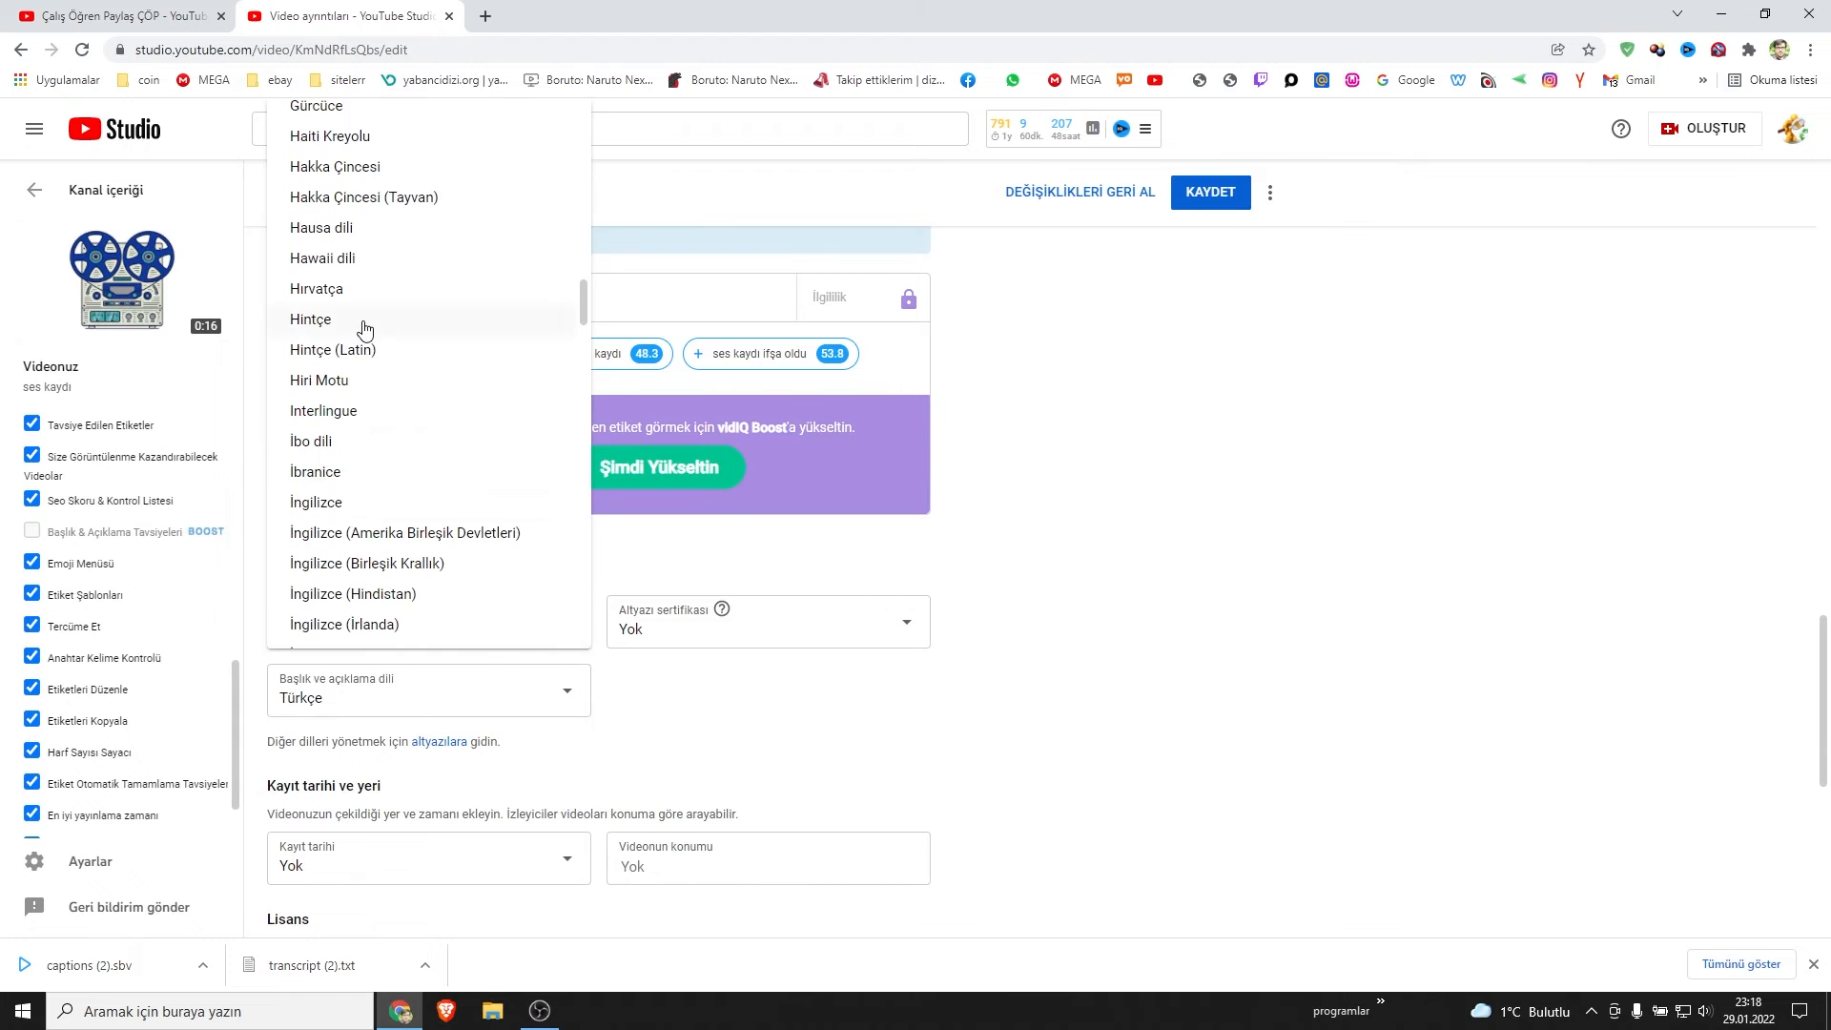
left_click(1316, 219)
scroll(1316, 220, "up", 10)
left_click(1220, 194)
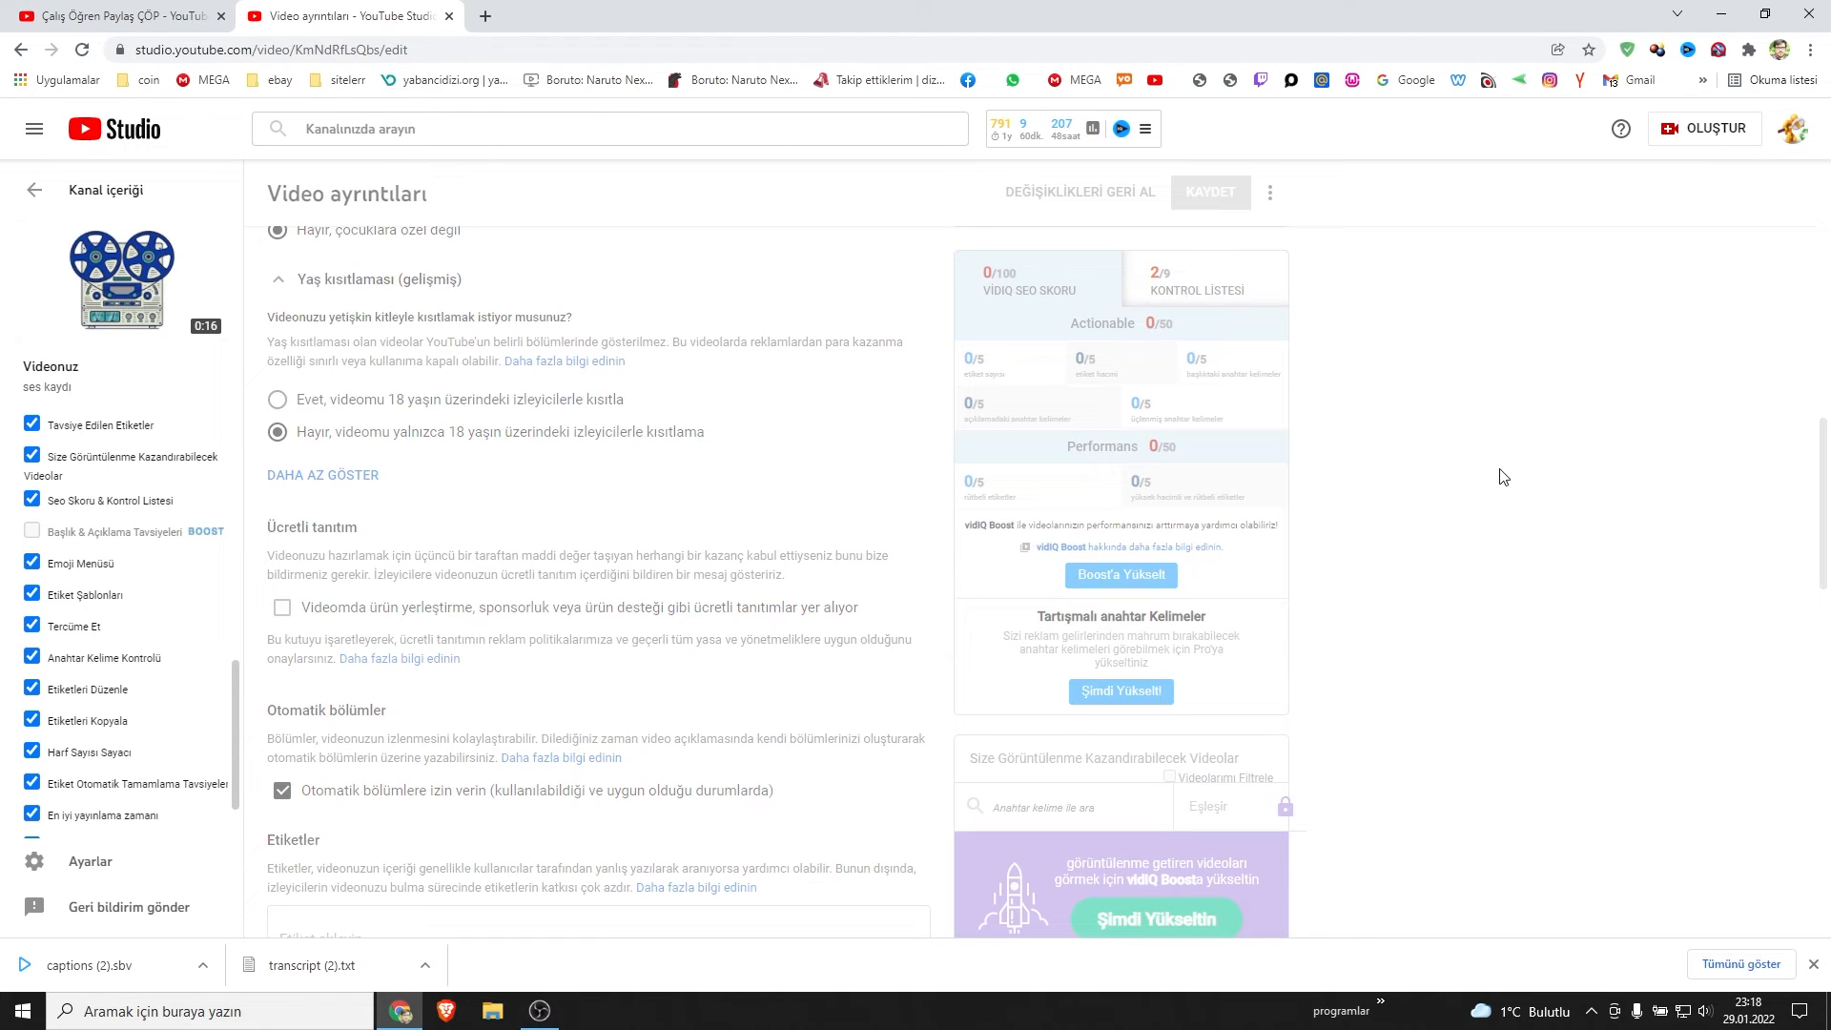
Step: Clear all English (İngilizce) subtitles of the video and finish the edit
scroll(1502, 477, "up", 5)
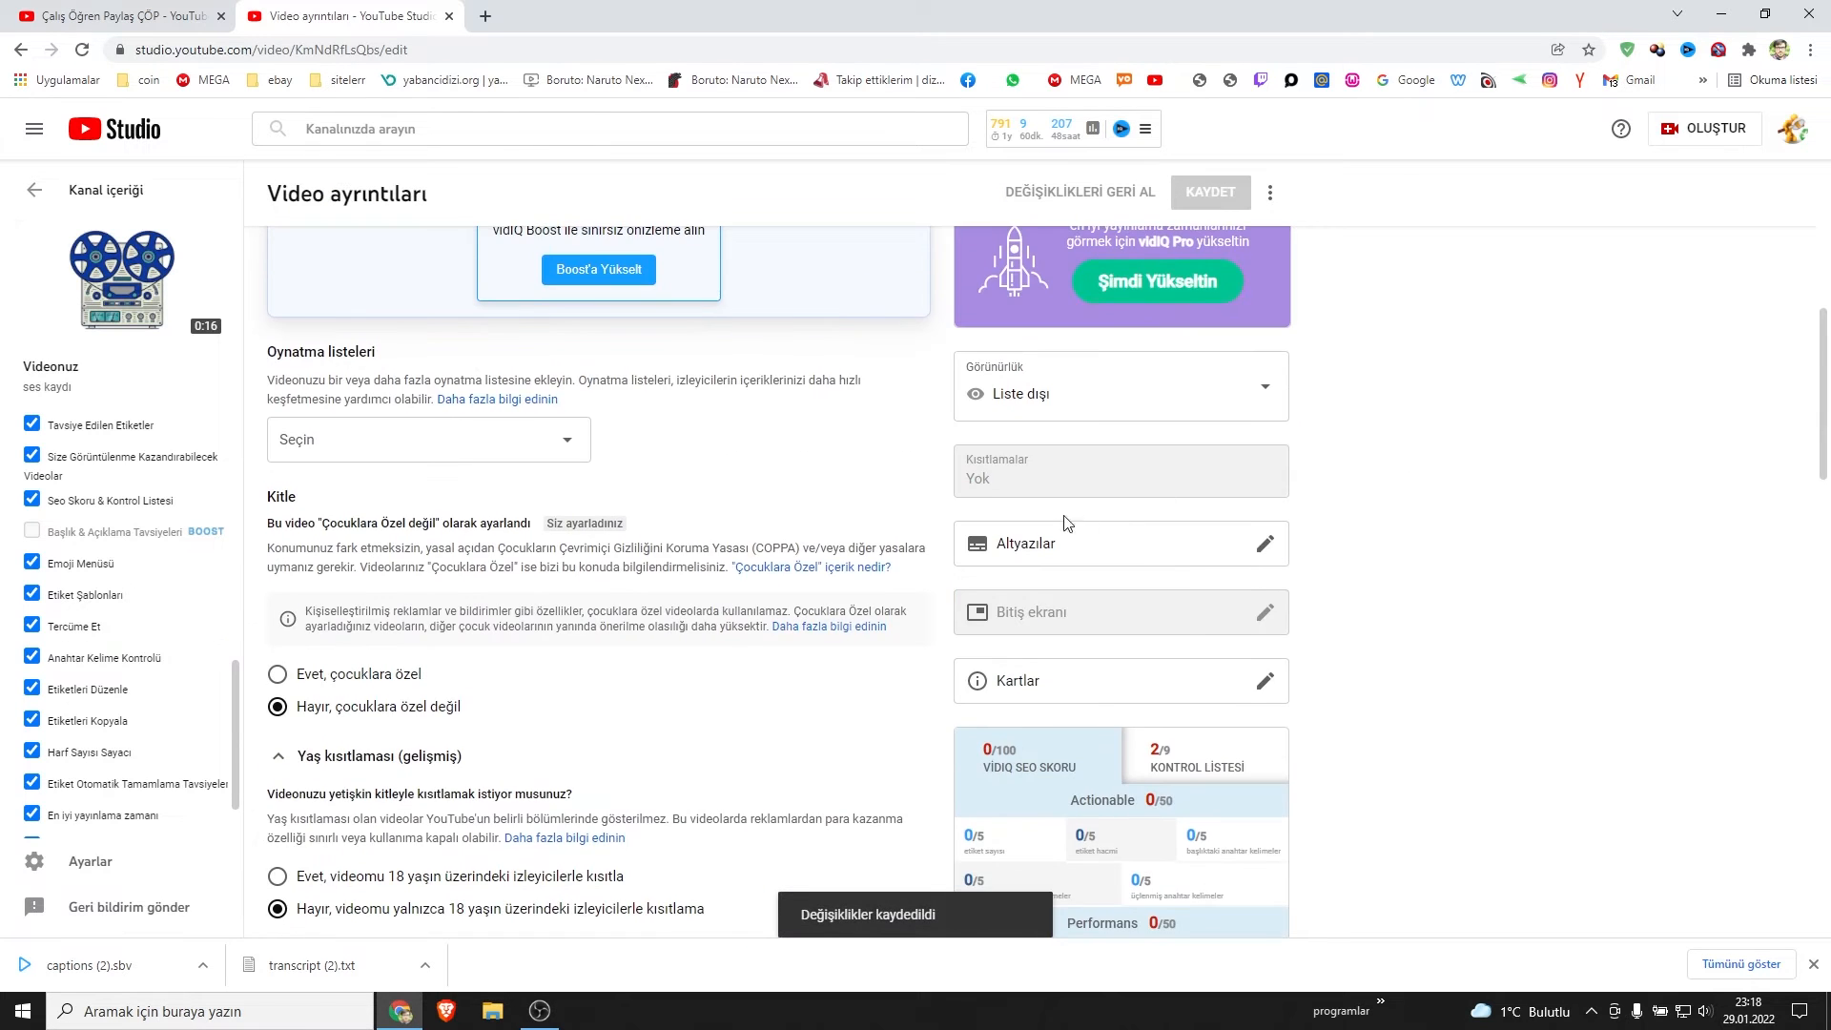
left_click(1037, 542)
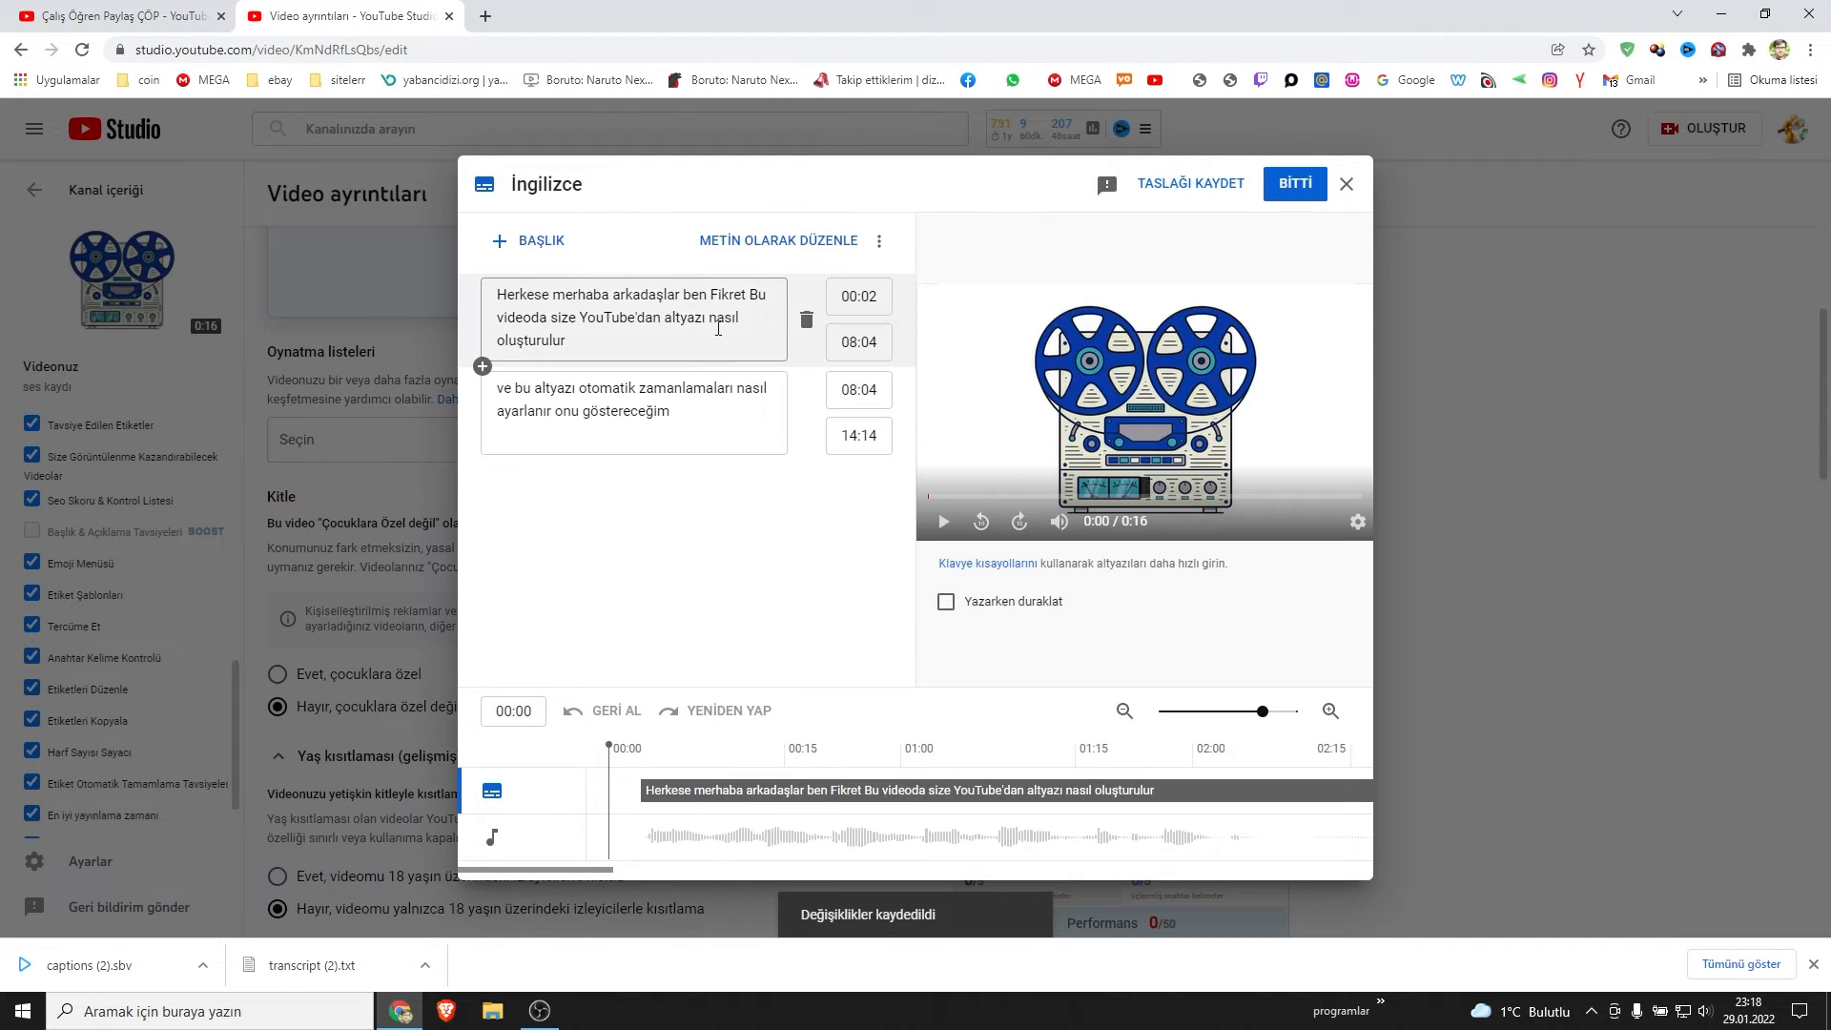
left_click(881, 240)
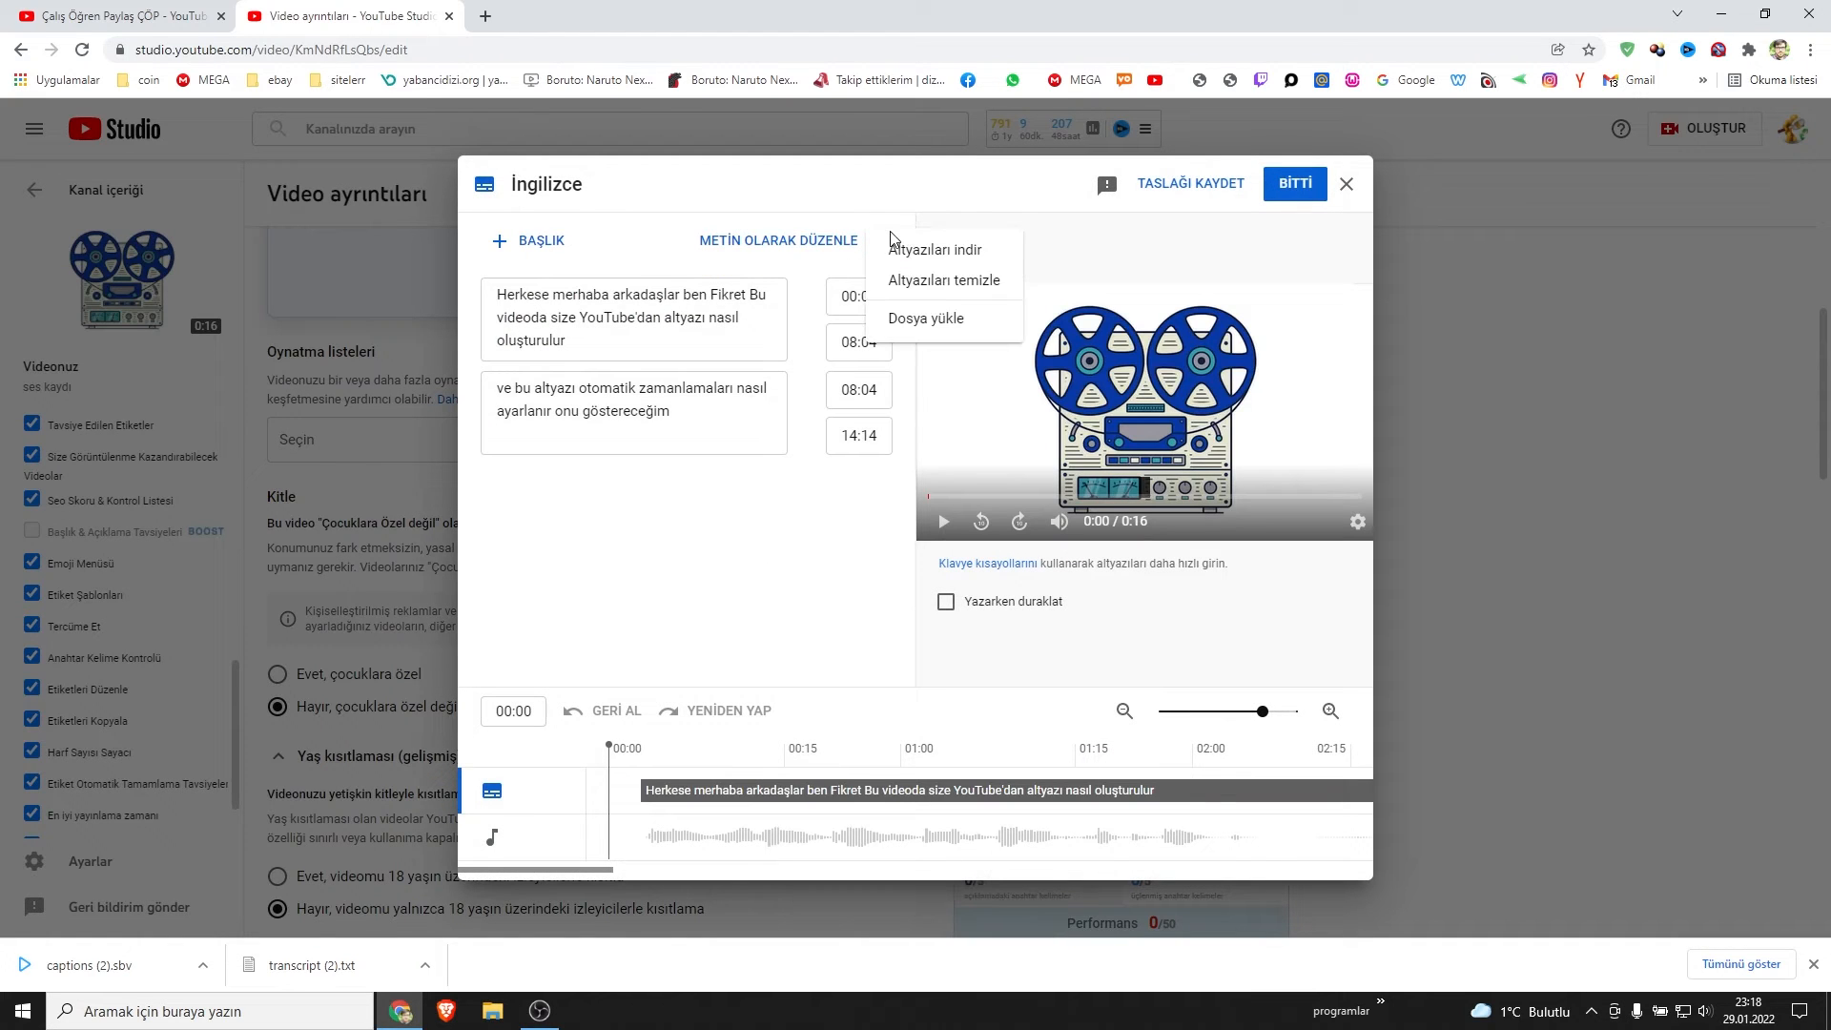
left_click(949, 287)
left_click(1308, 182)
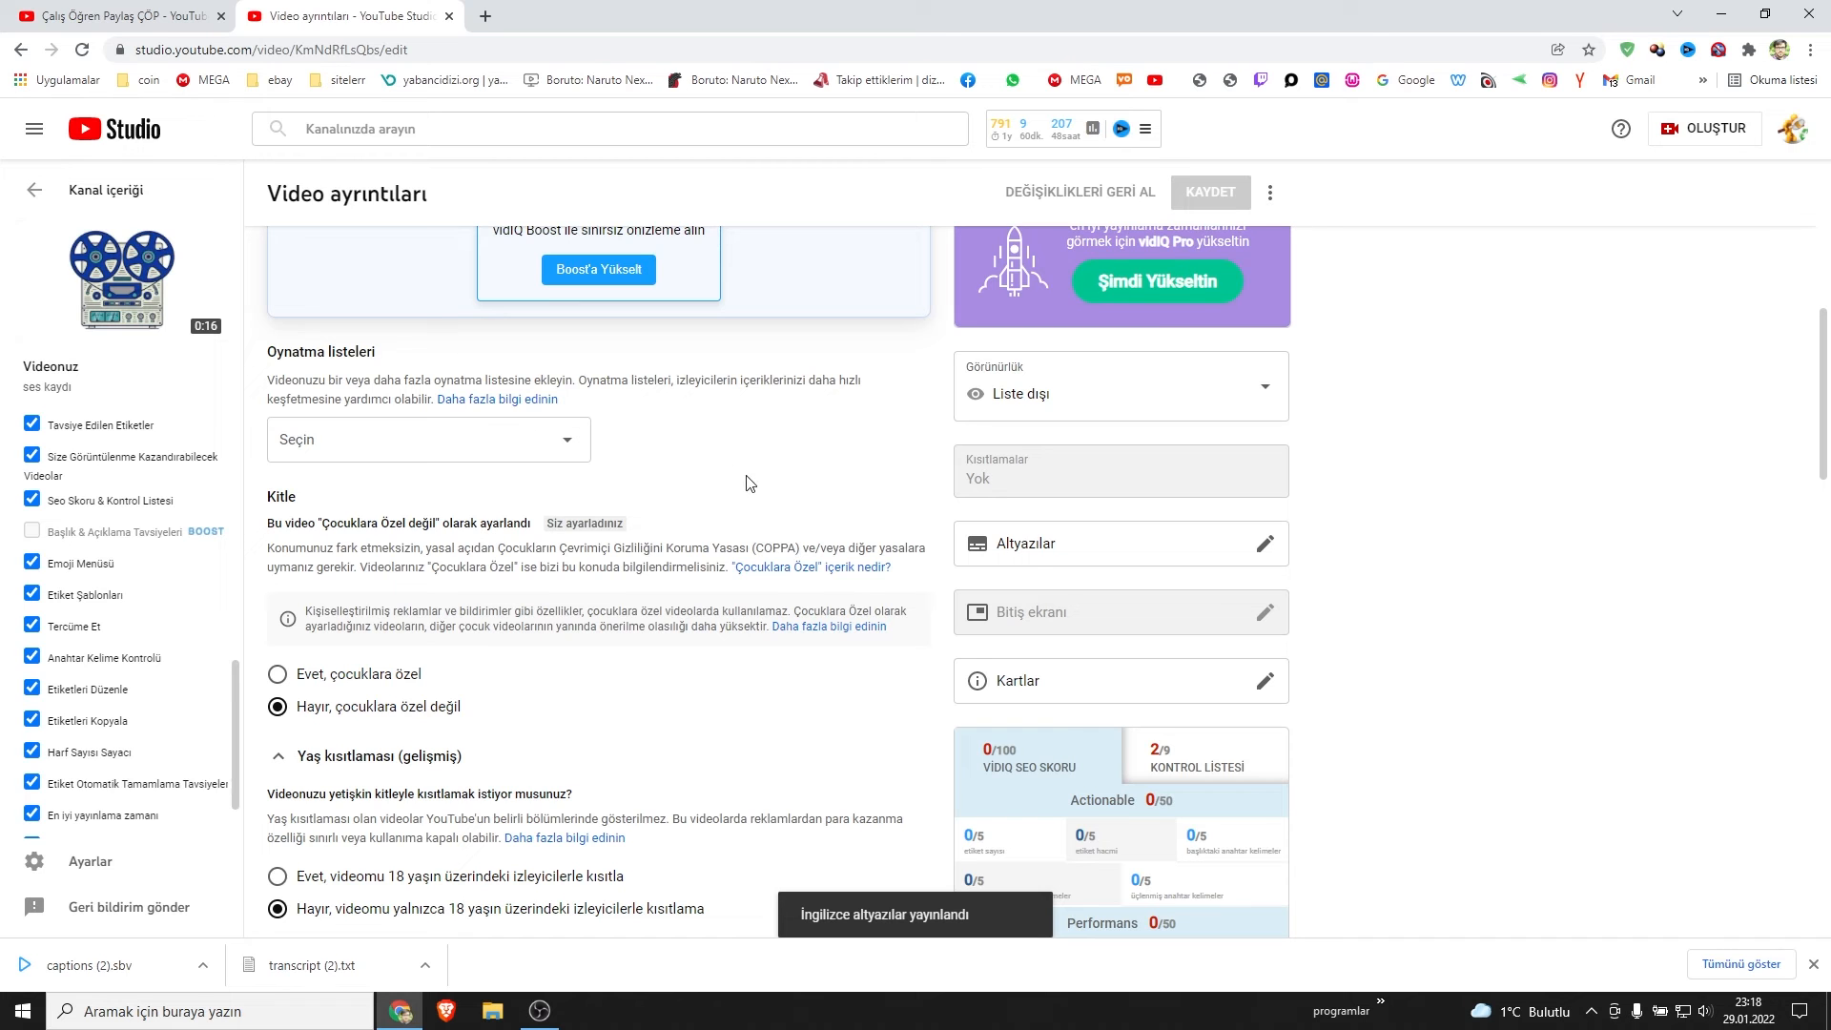
Step: Open the ses kaydı video's watch page from its video link and play it to check the Turkish subtitles
scroll(803, 529, "down", 8)
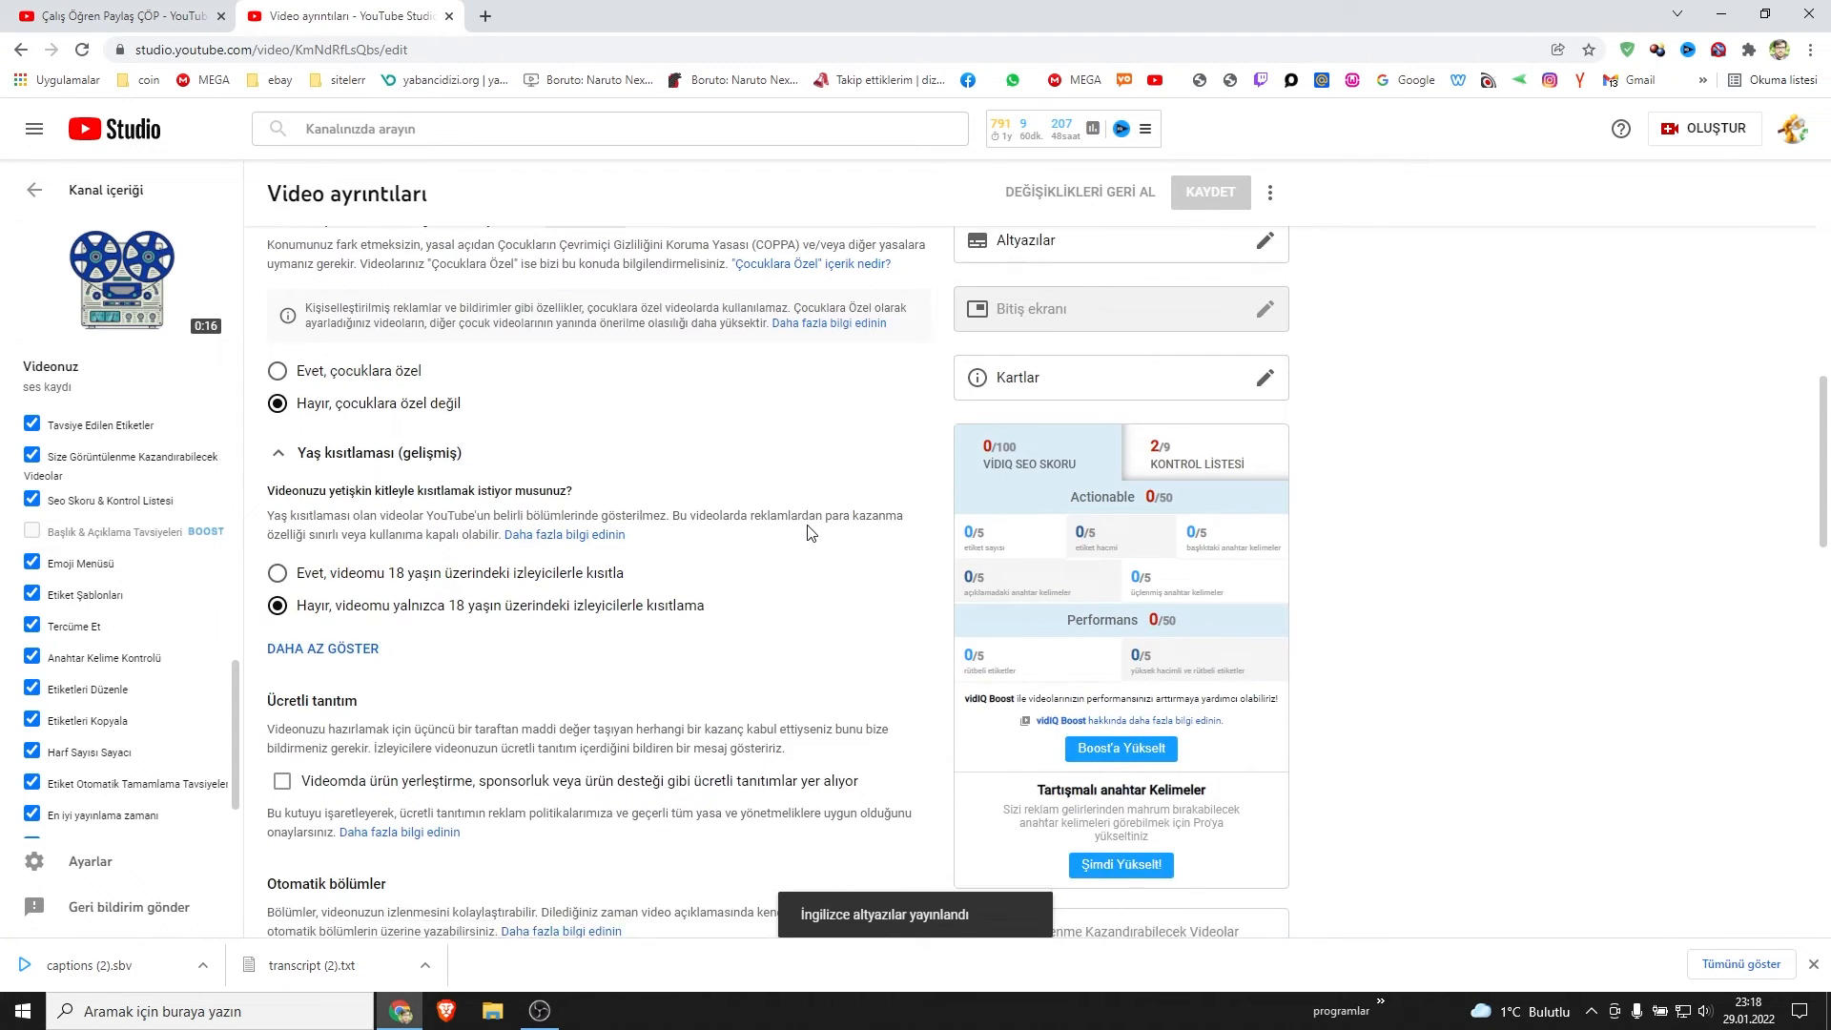
scroll(808, 531, "up", 6)
scroll(808, 532, "up", 5)
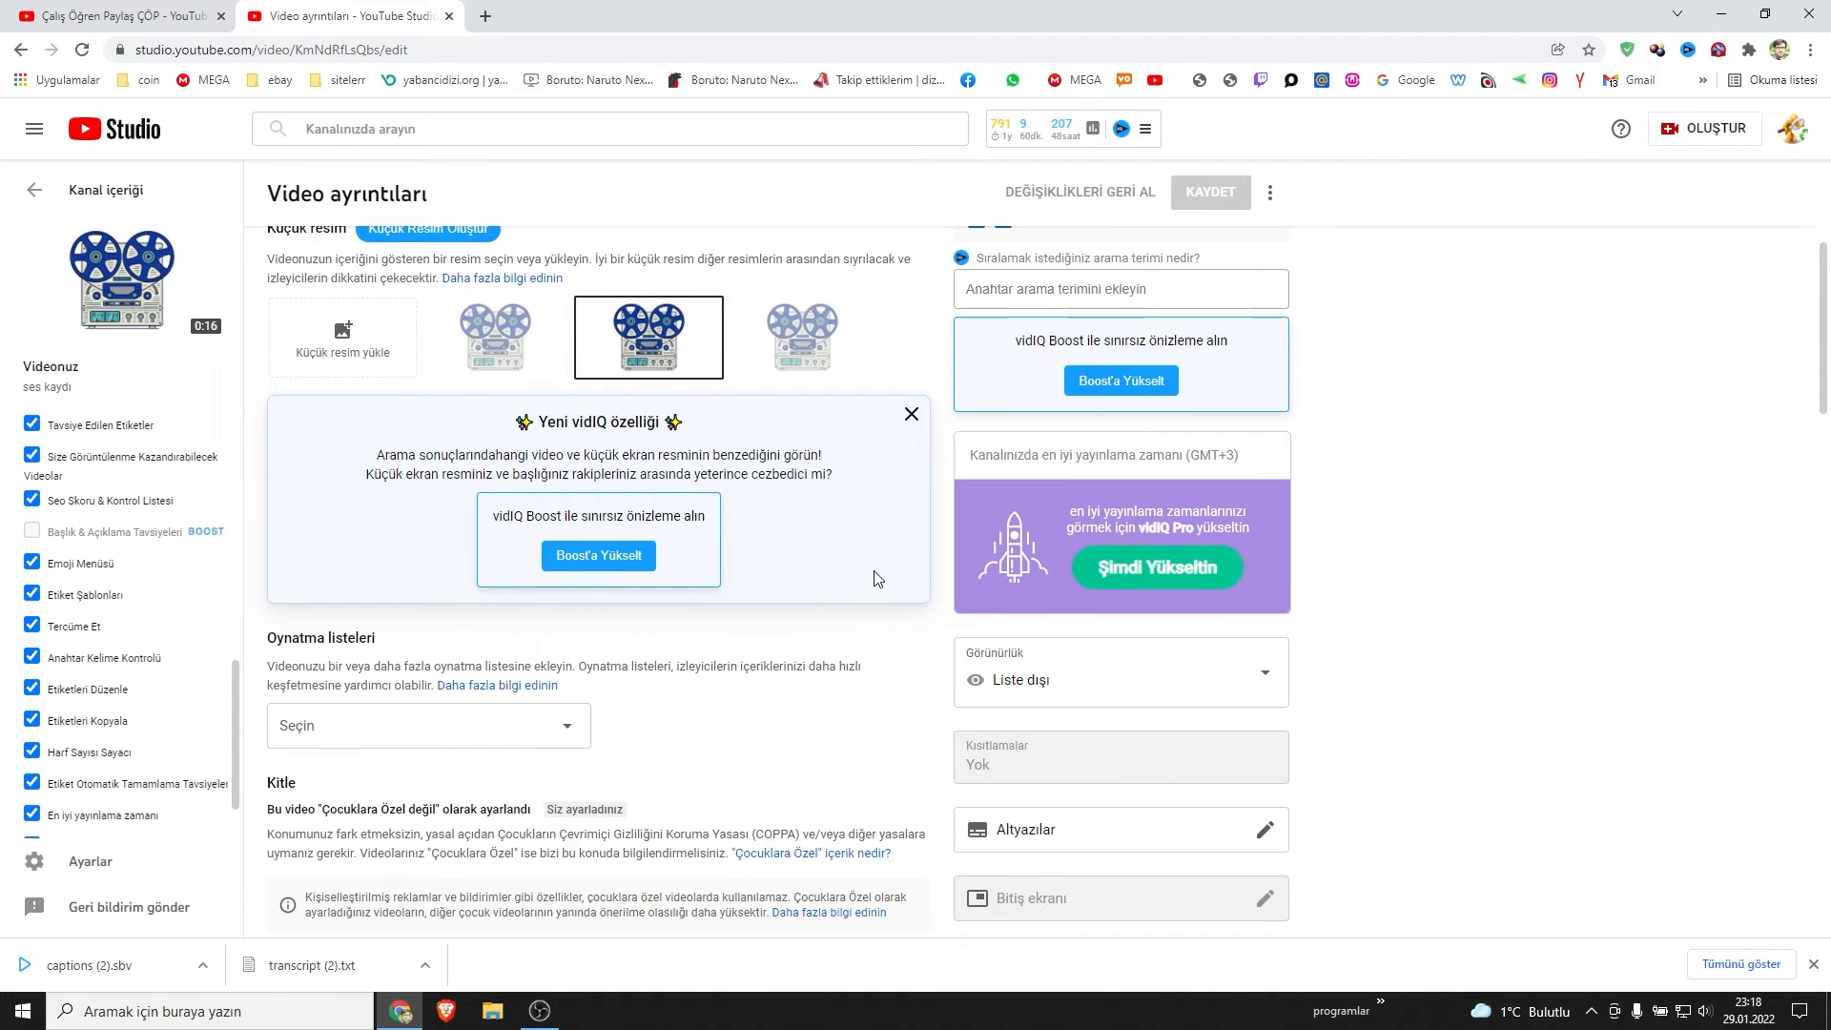
scroll(877, 577, "down", 15)
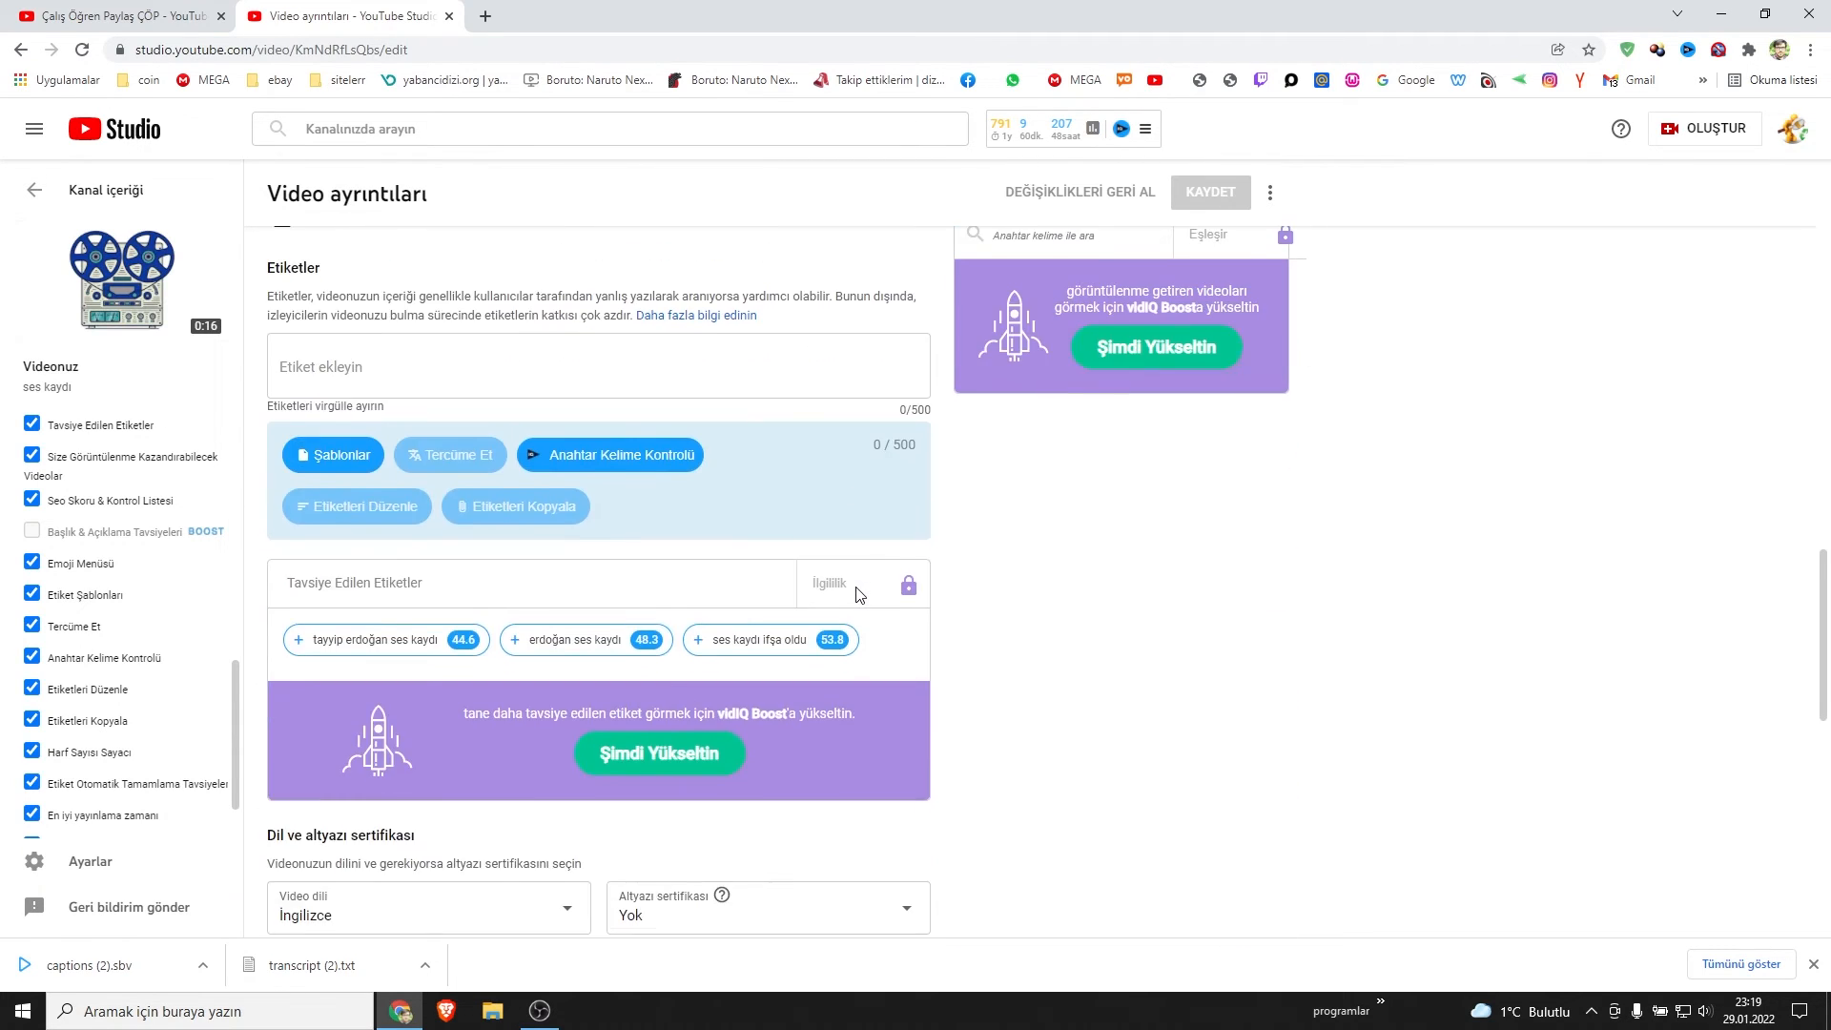
scroll(856, 594, "up", 10)
scroll(818, 562, "up", 1)
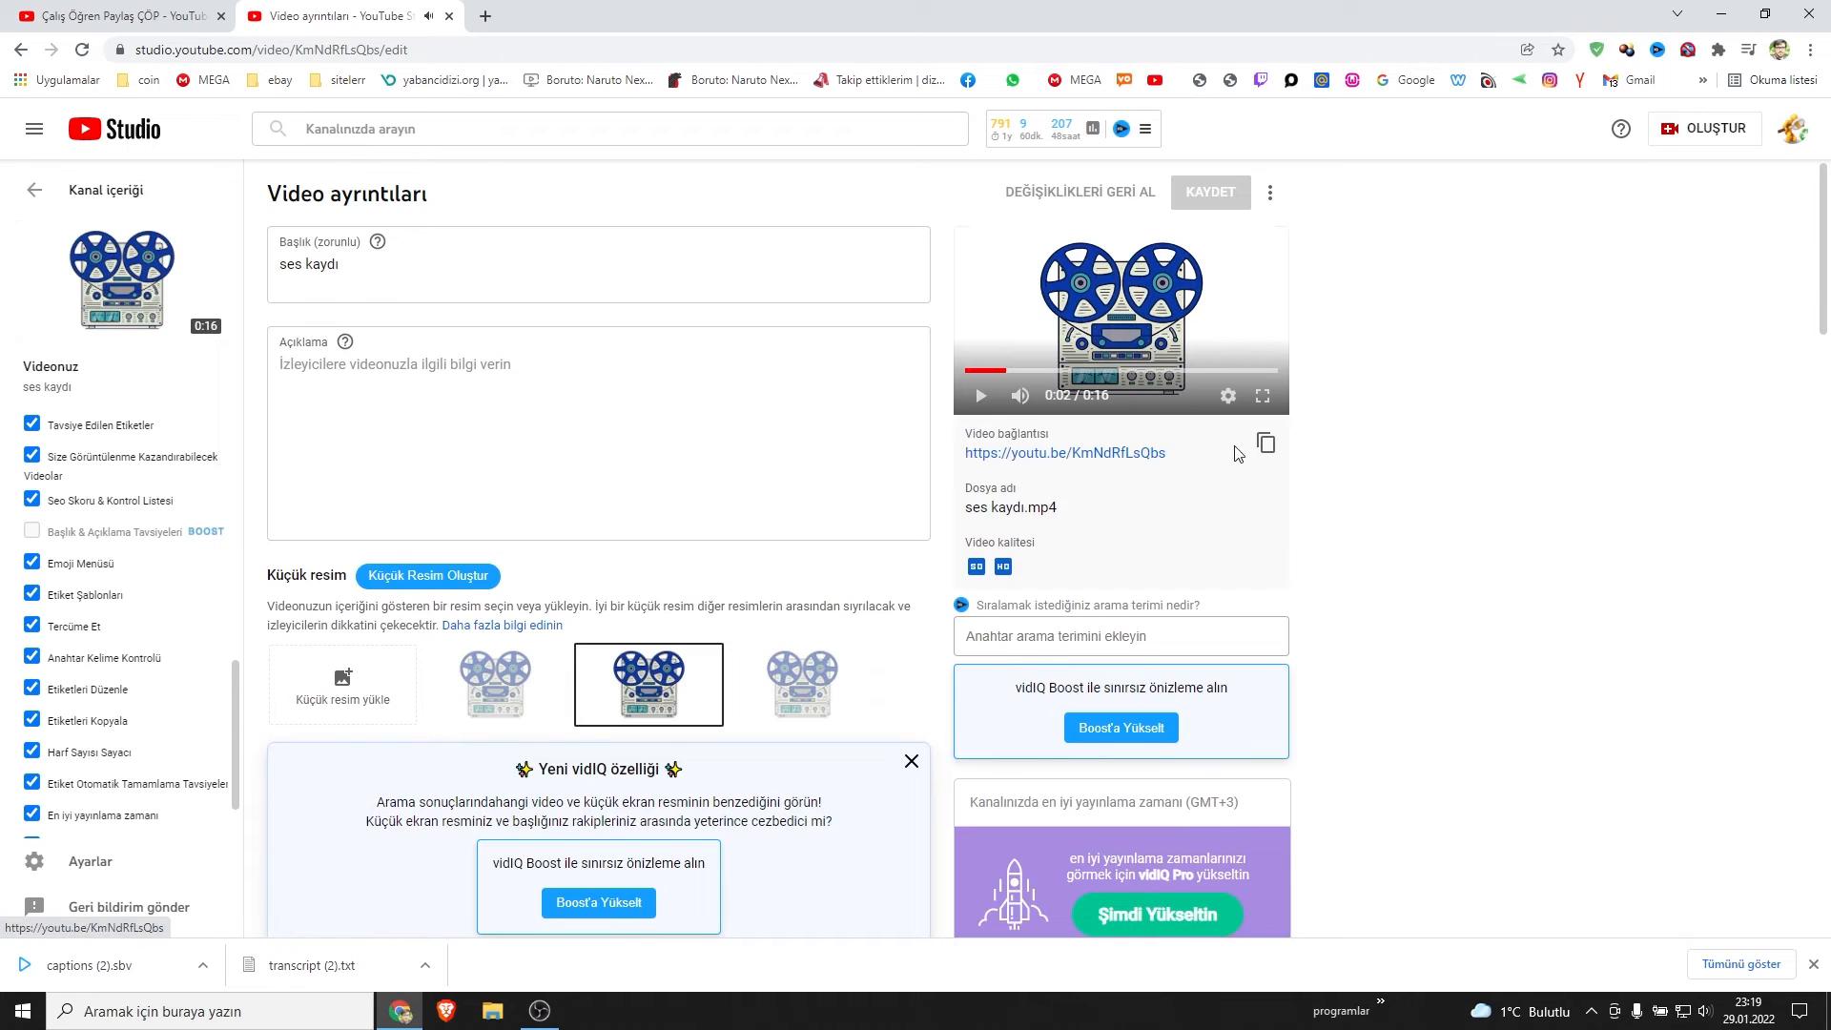
left_click(1132, 460)
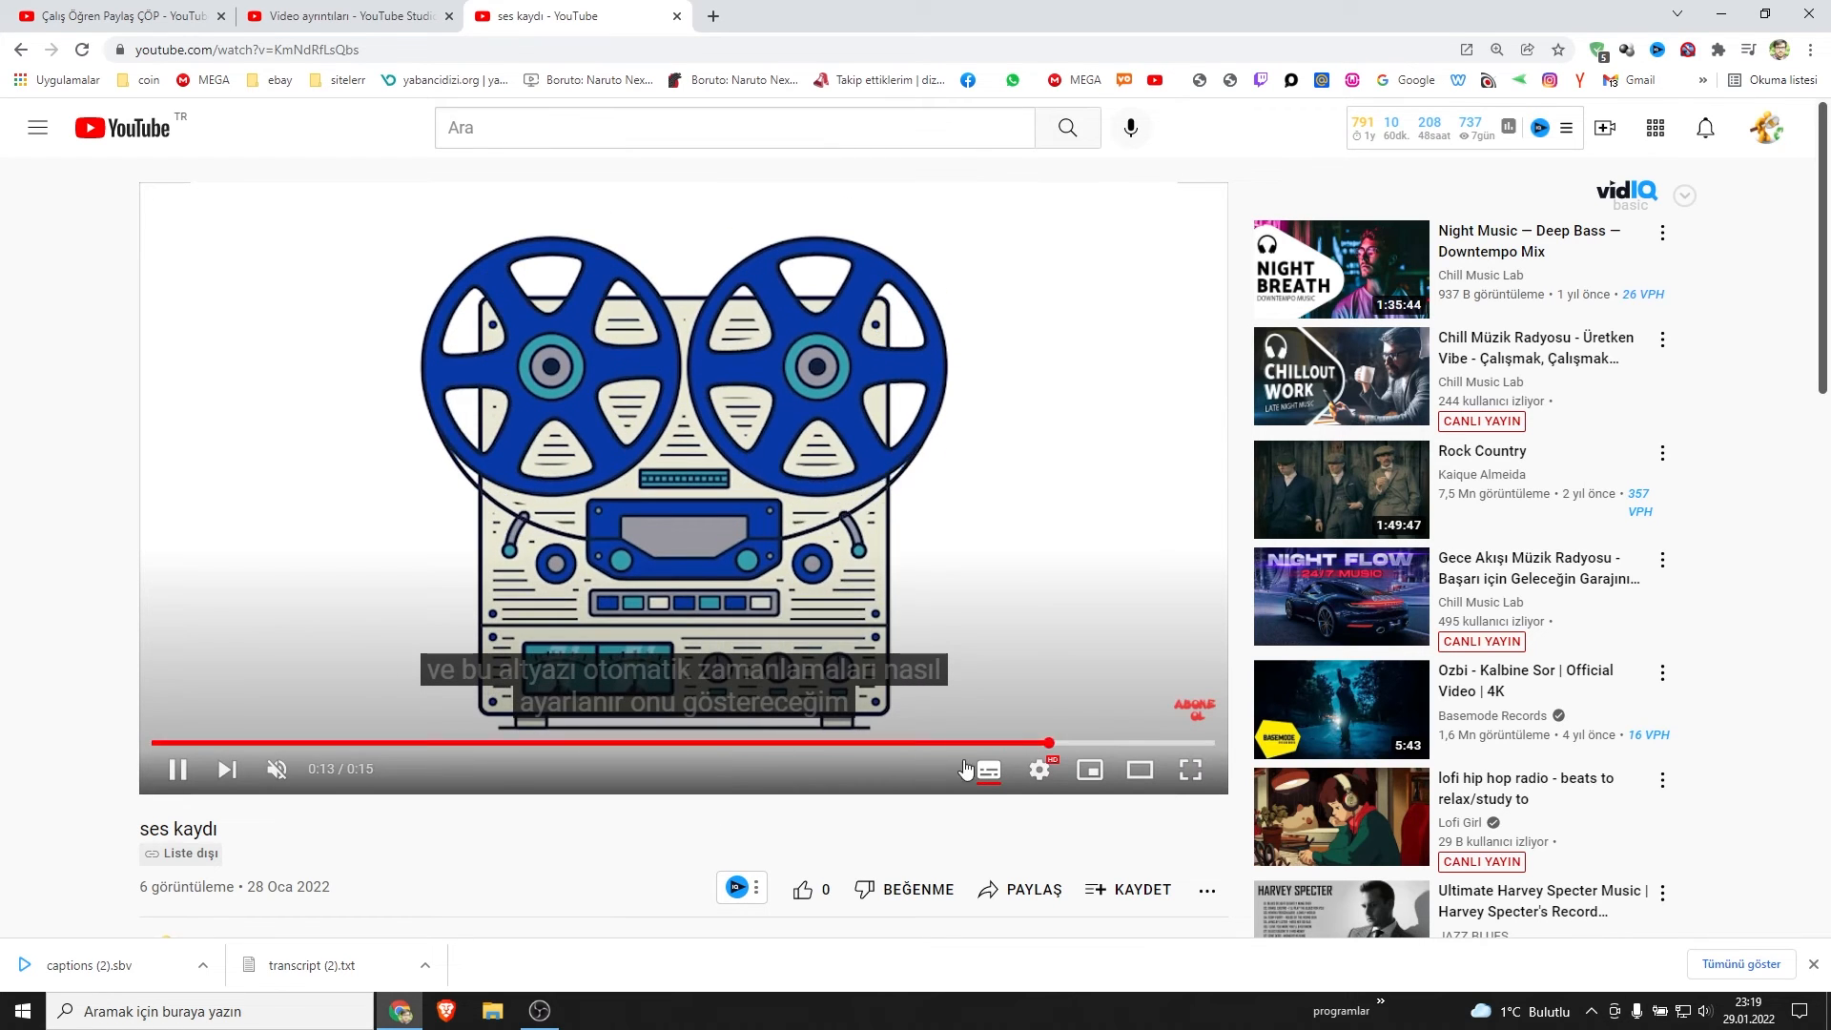
Step: Auto-translate the Turkish subtitles to İngilizce in the player, replay the video to check them, and close the watch page
left_click(1040, 774)
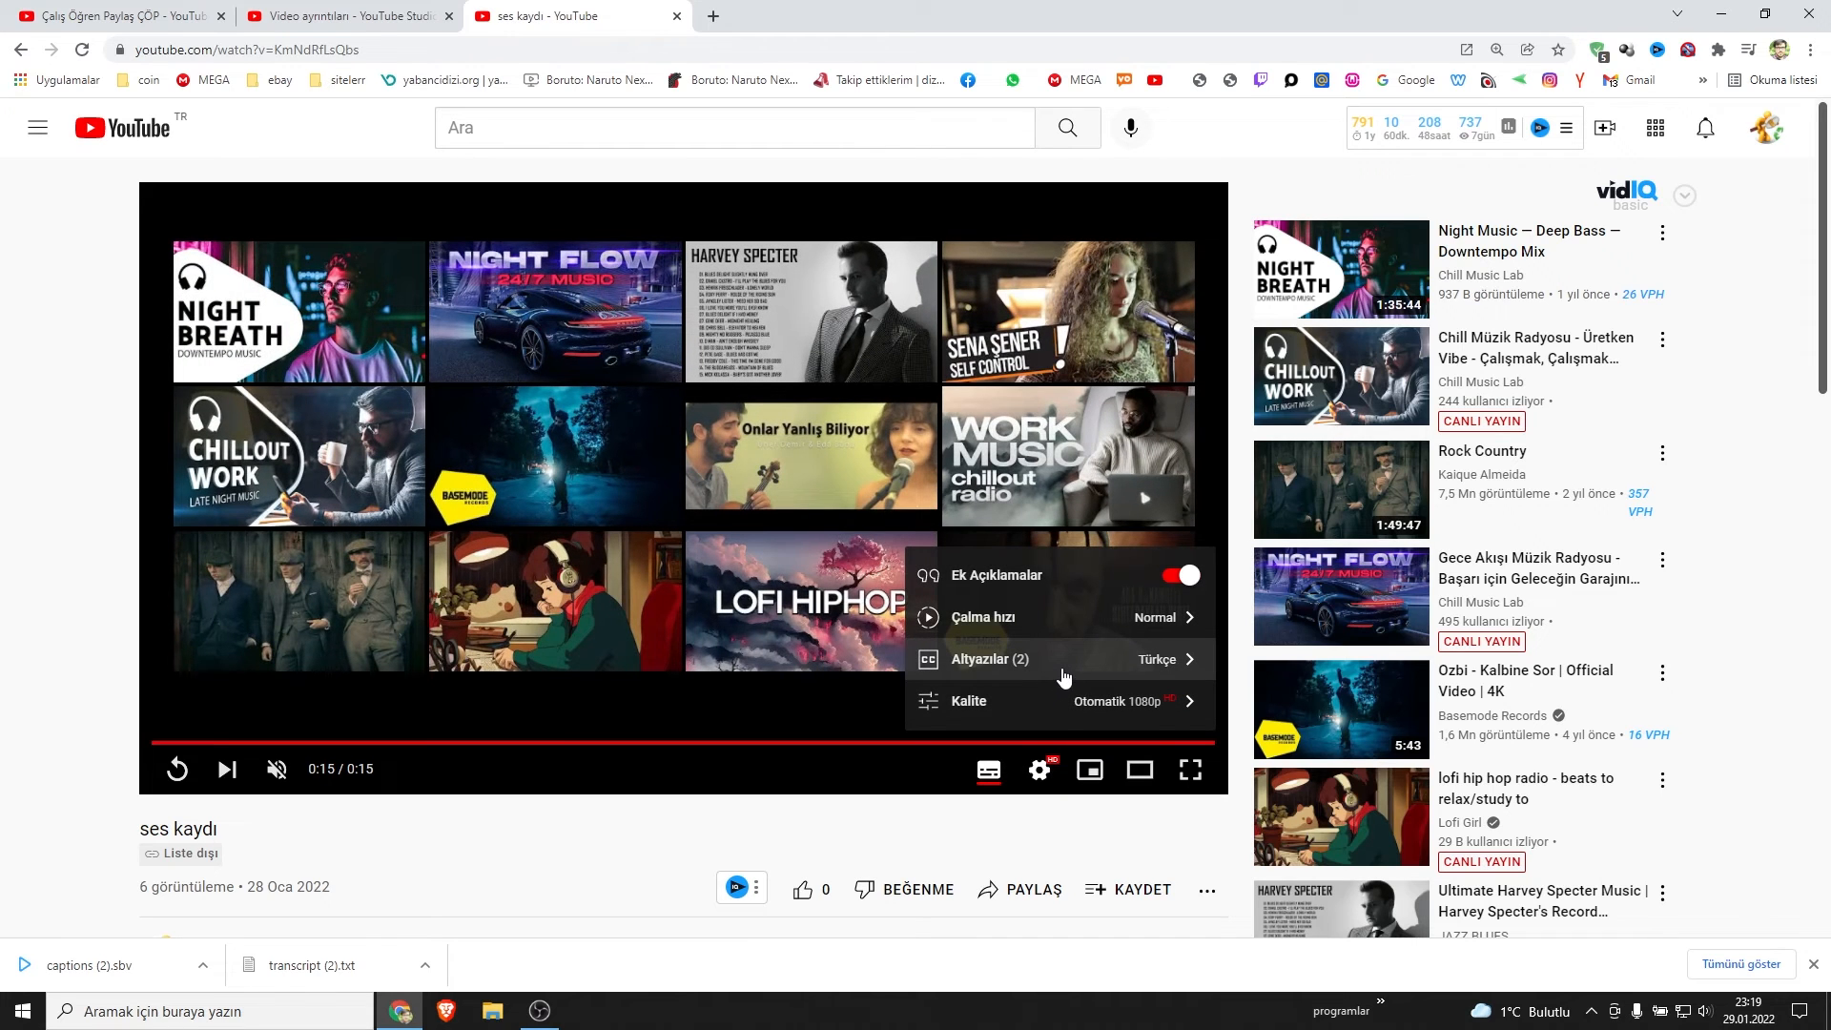
left_click(1062, 666)
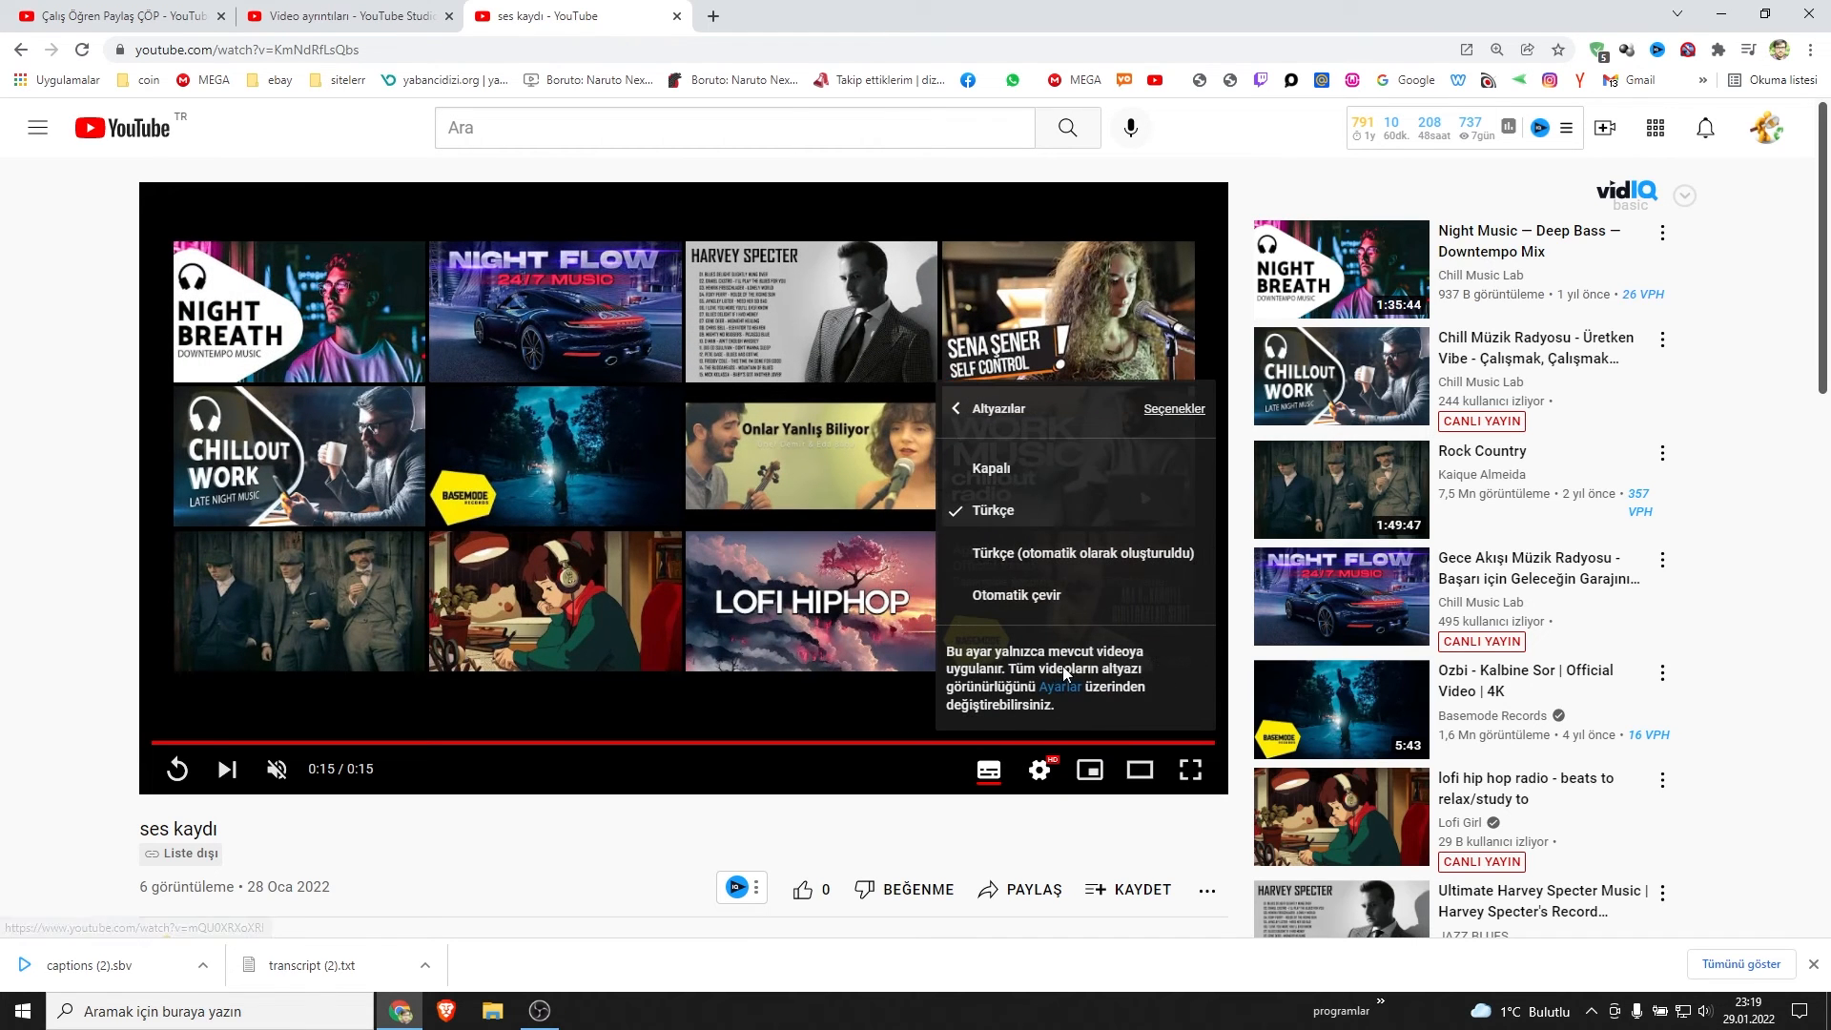
left_click(1043, 596)
scroll(1049, 529, "down", 8)
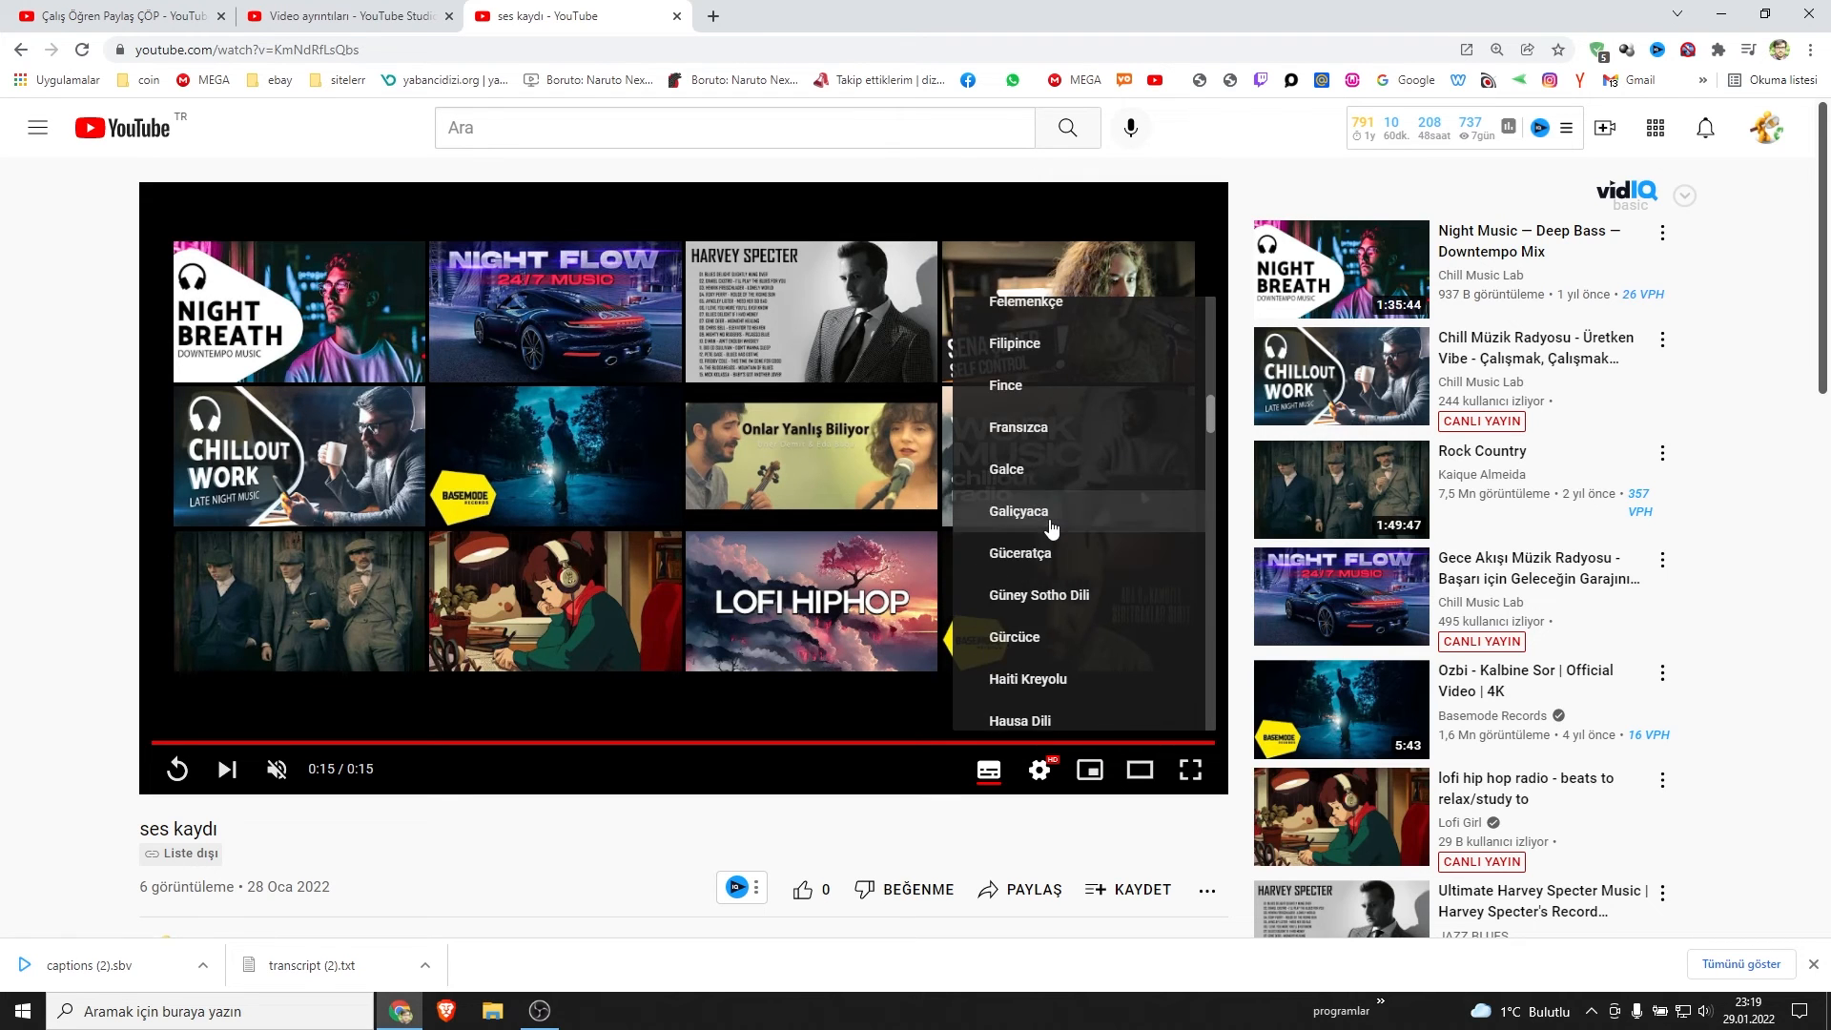
scroll(1052, 529, "down", 6)
scroll(1090, 555, "up", 1)
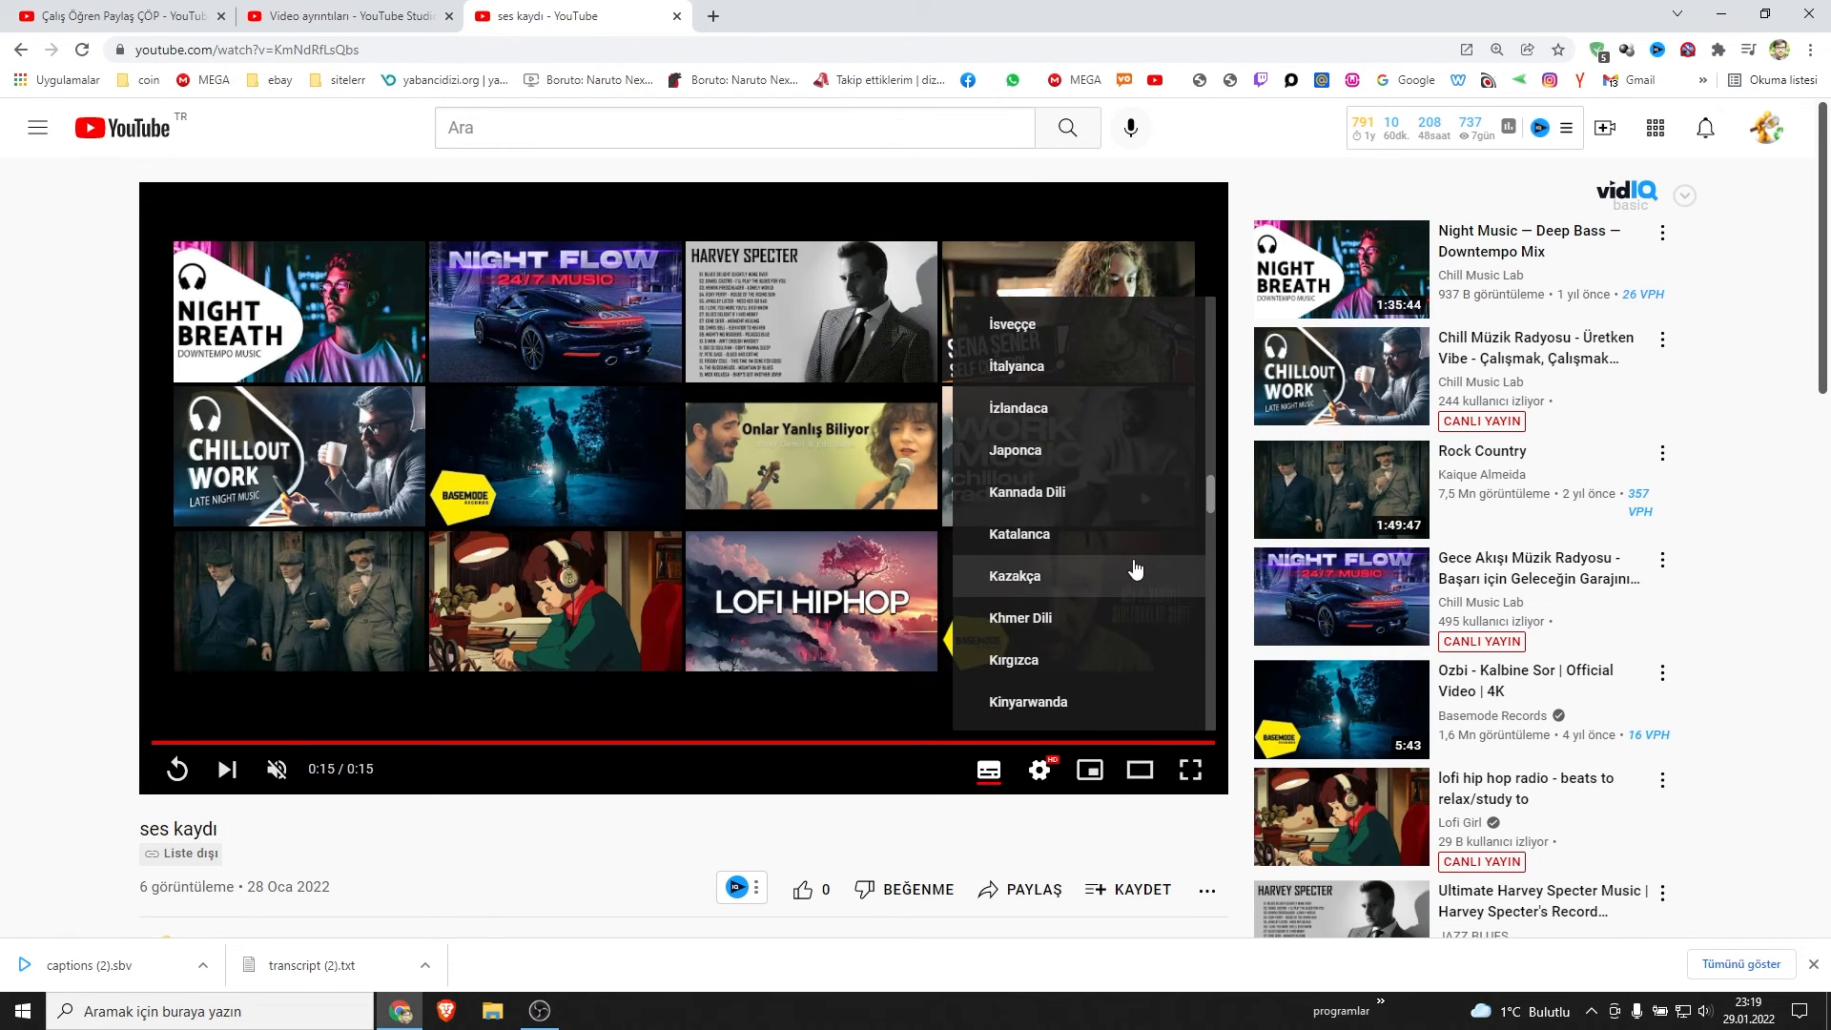
scroll(1142, 582, "up", 4)
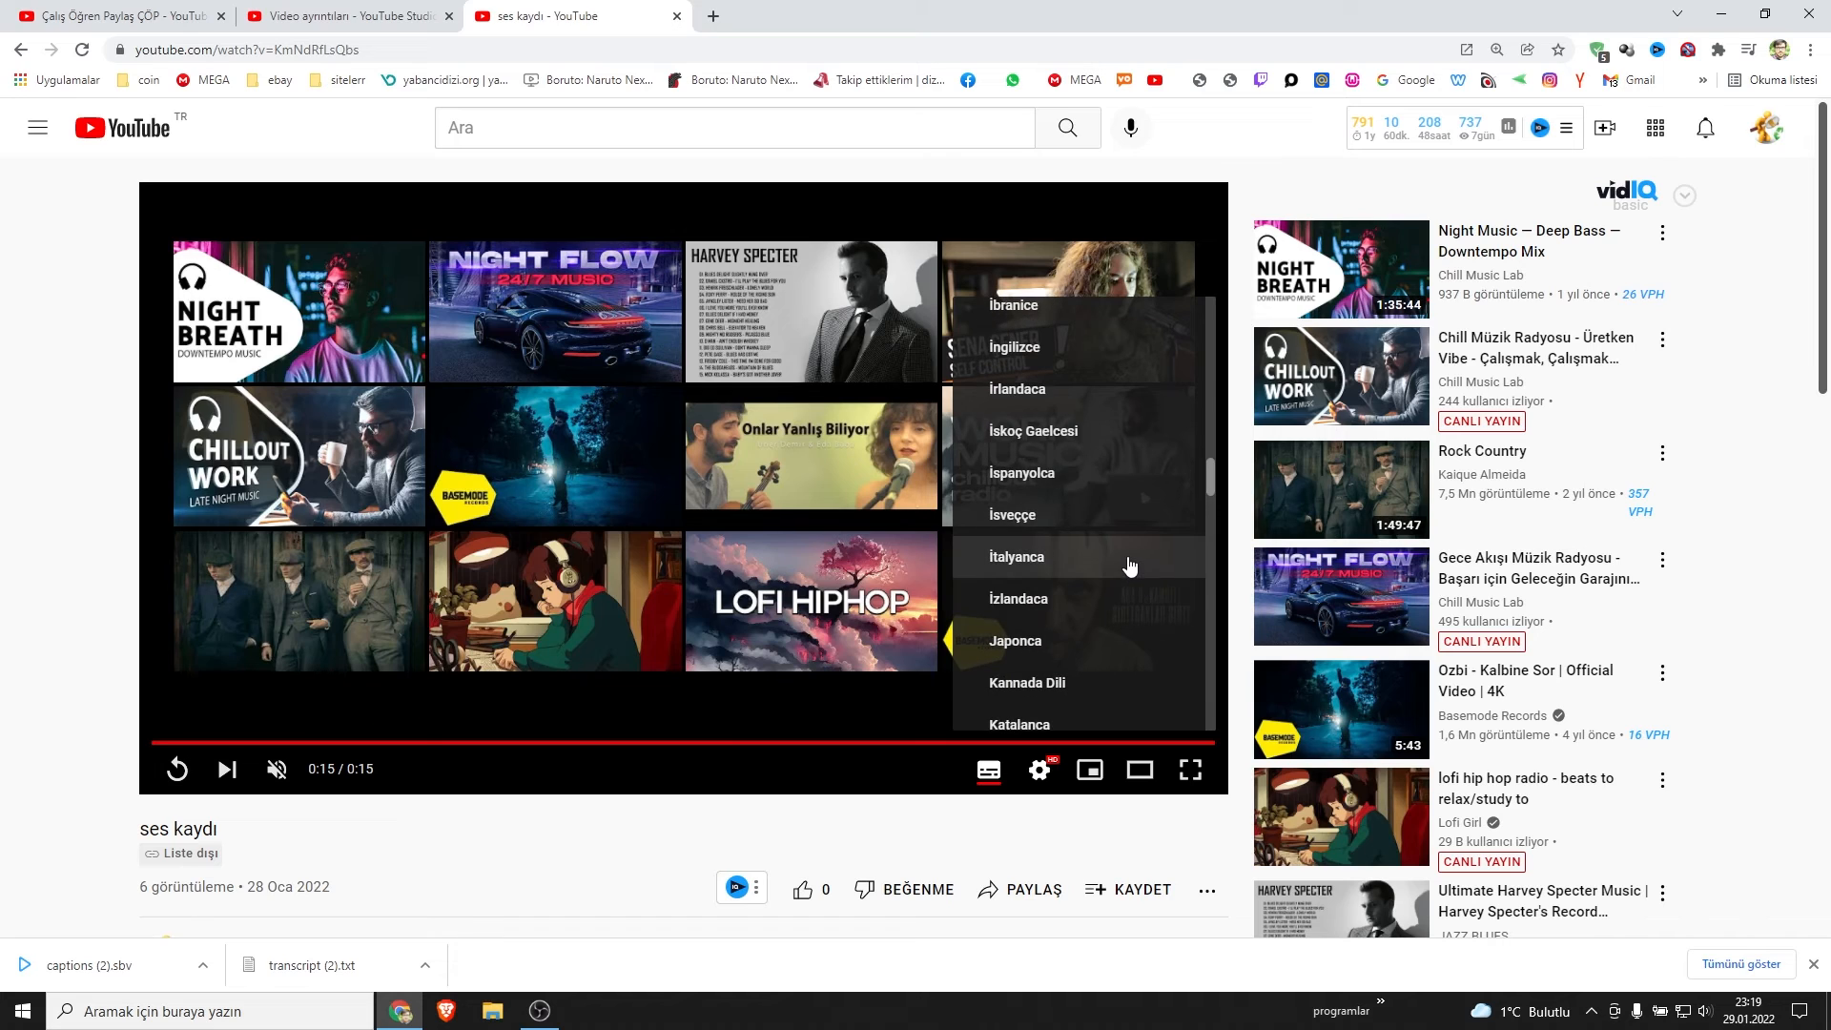
scroll(1129, 564, "up", 2)
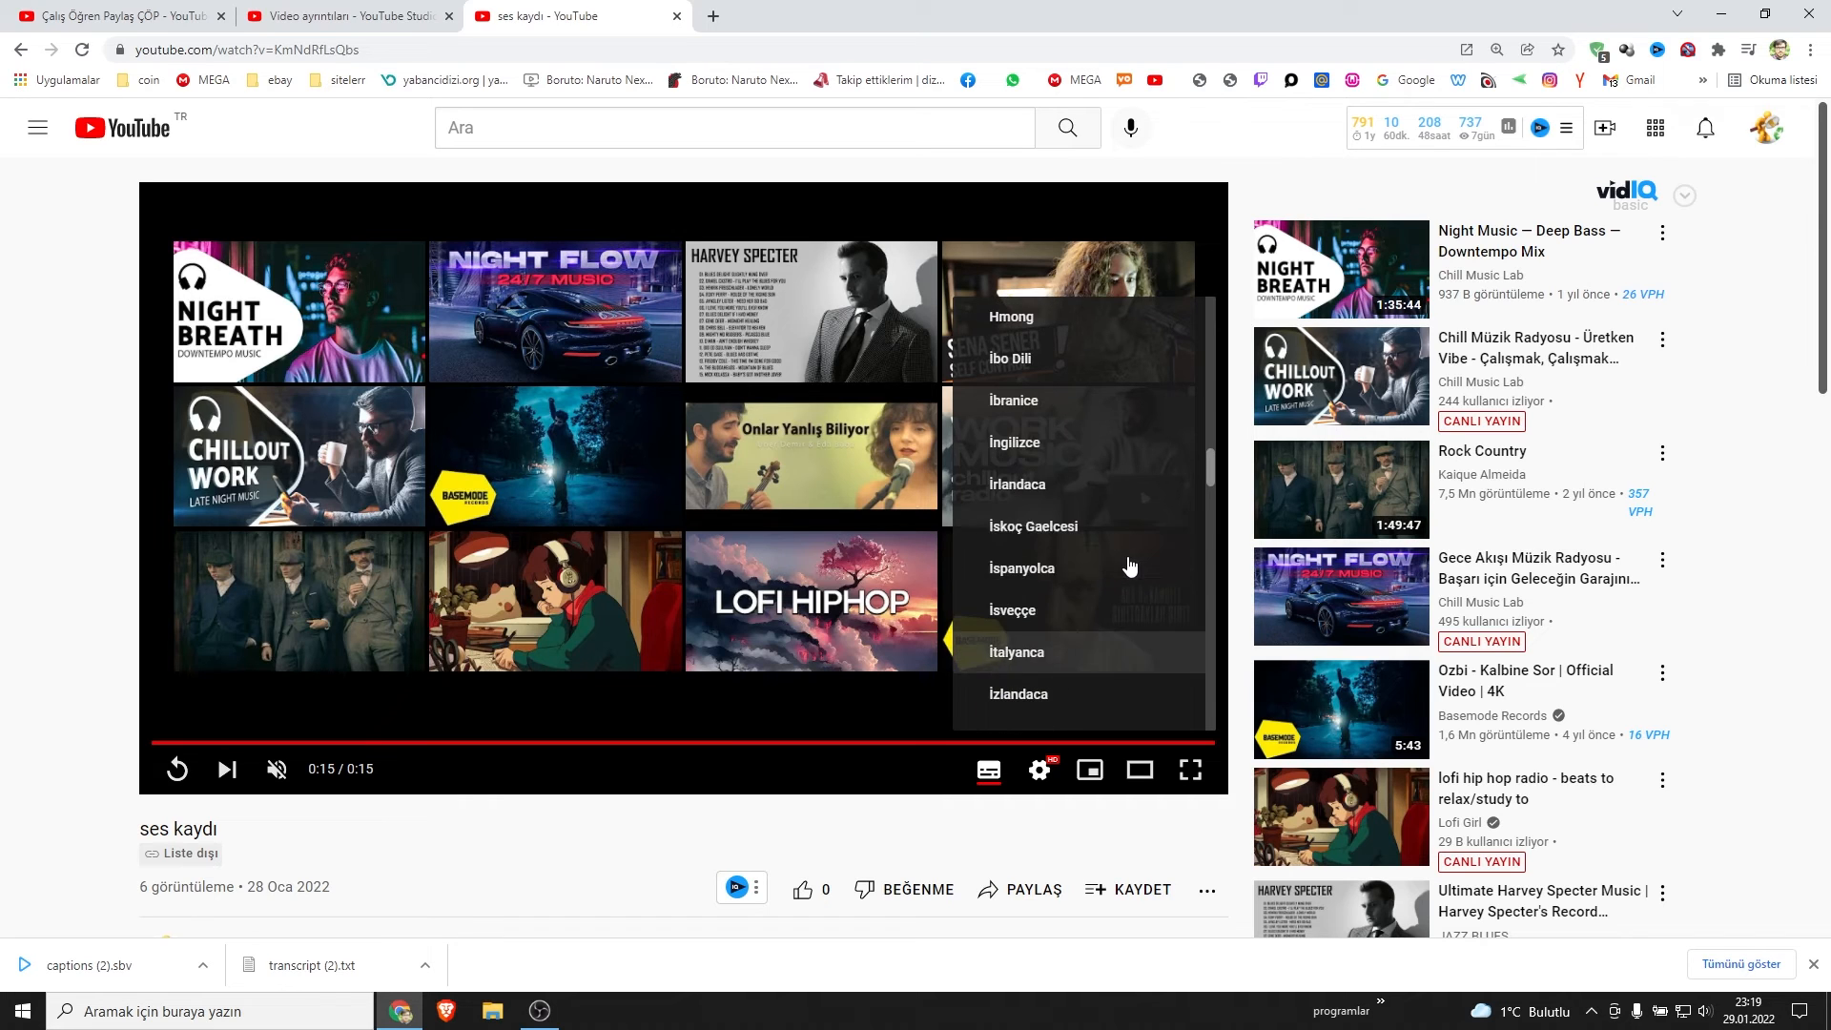
left_click(1029, 469)
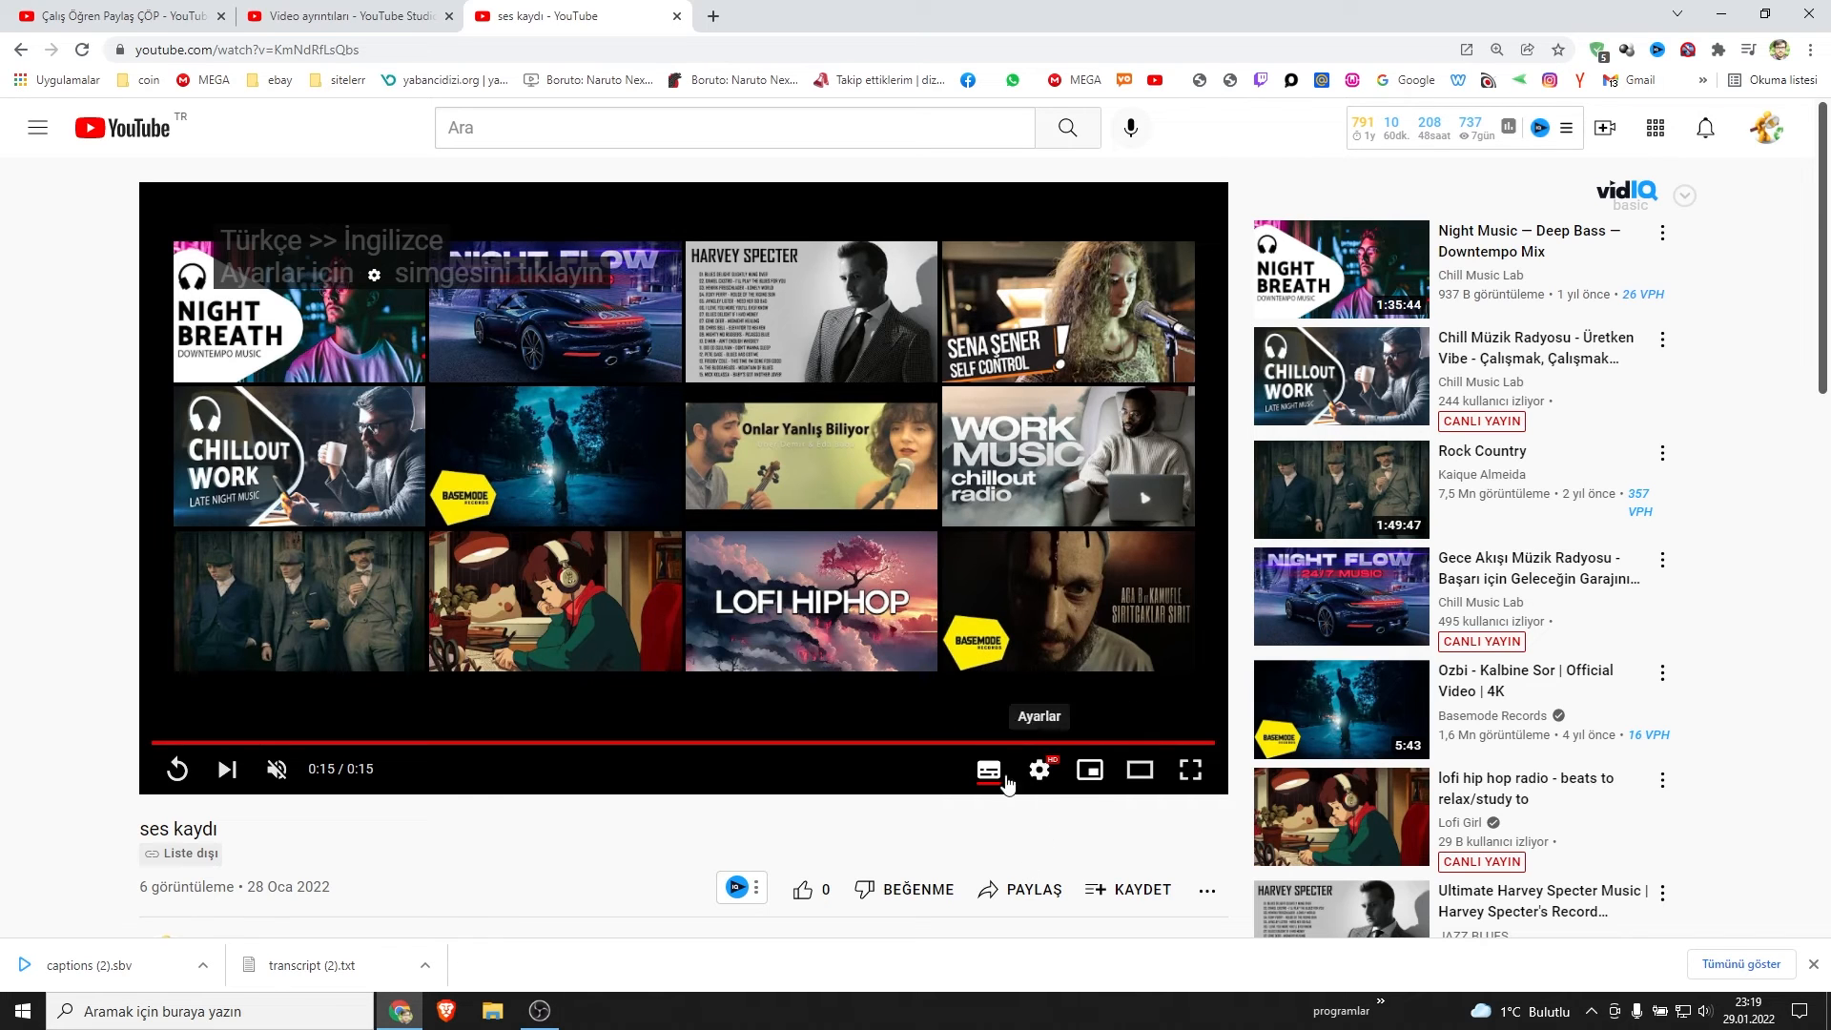
left_click(177, 769)
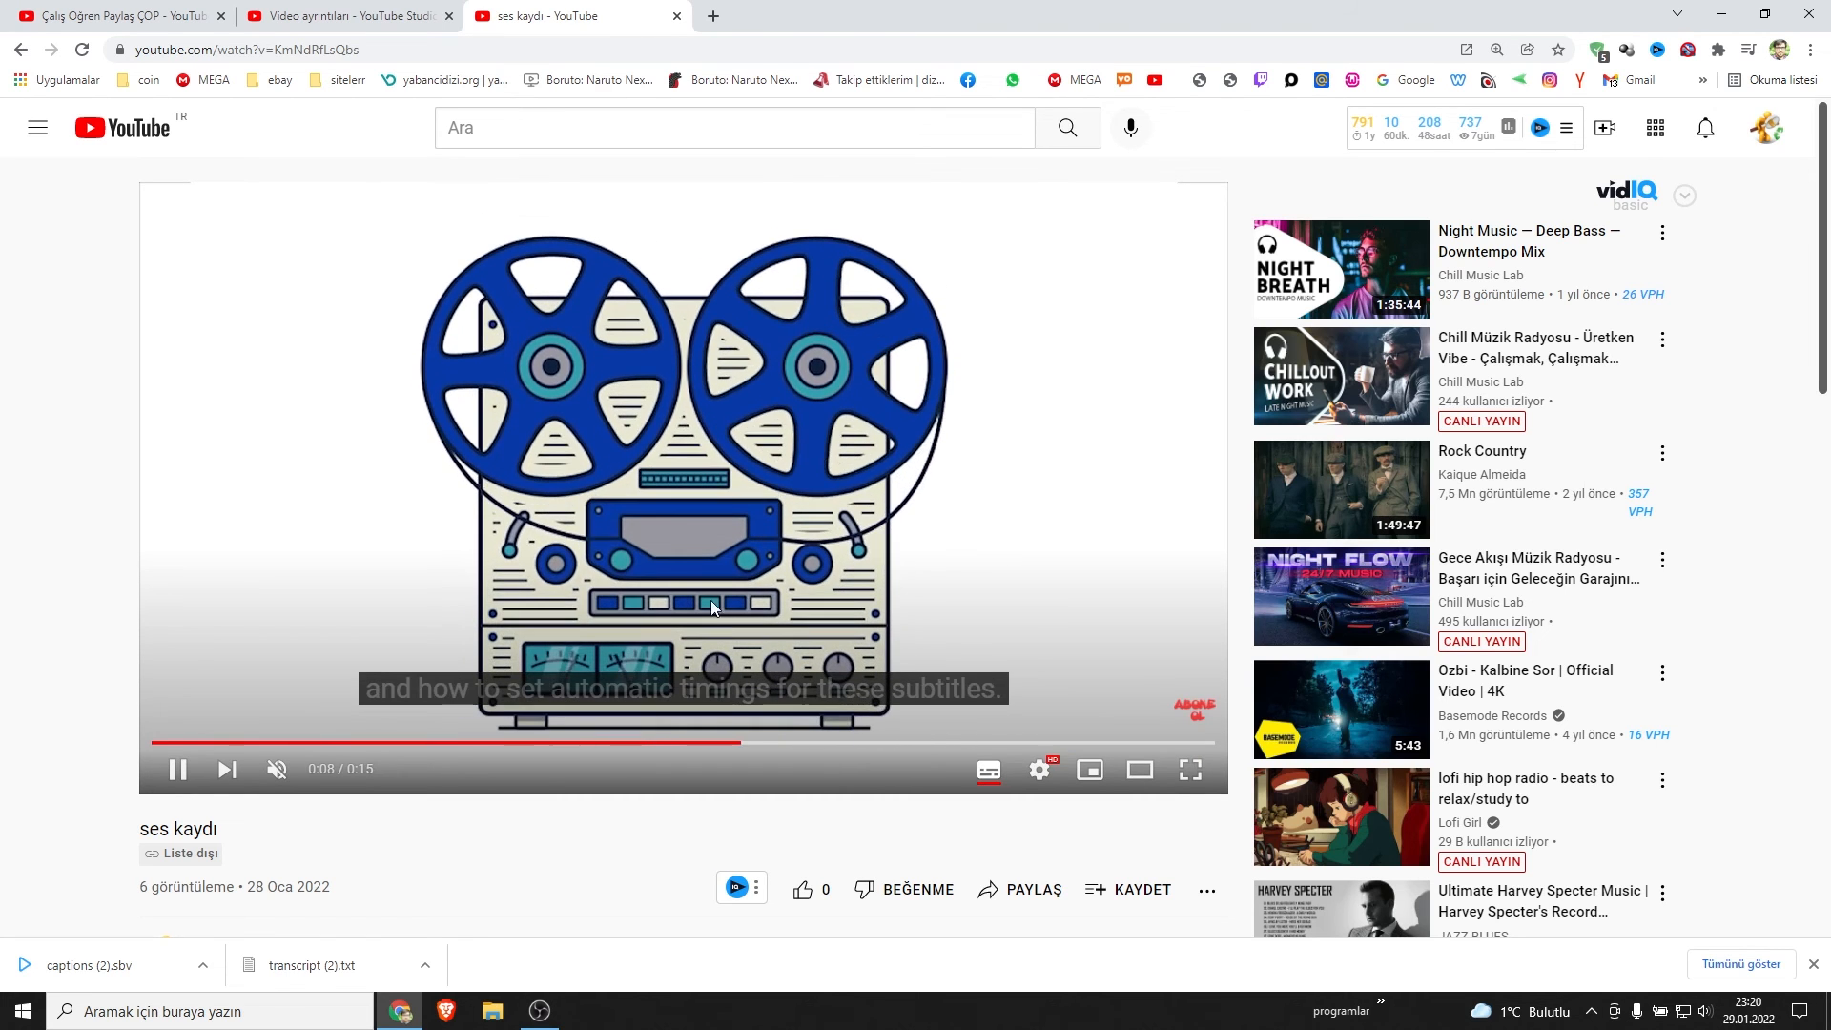
left_click(676, 17)
Step: Check the video's language setting and the İngilizce subtitle editor, closing the editor without changes
scroll(918, 427, "down", 15)
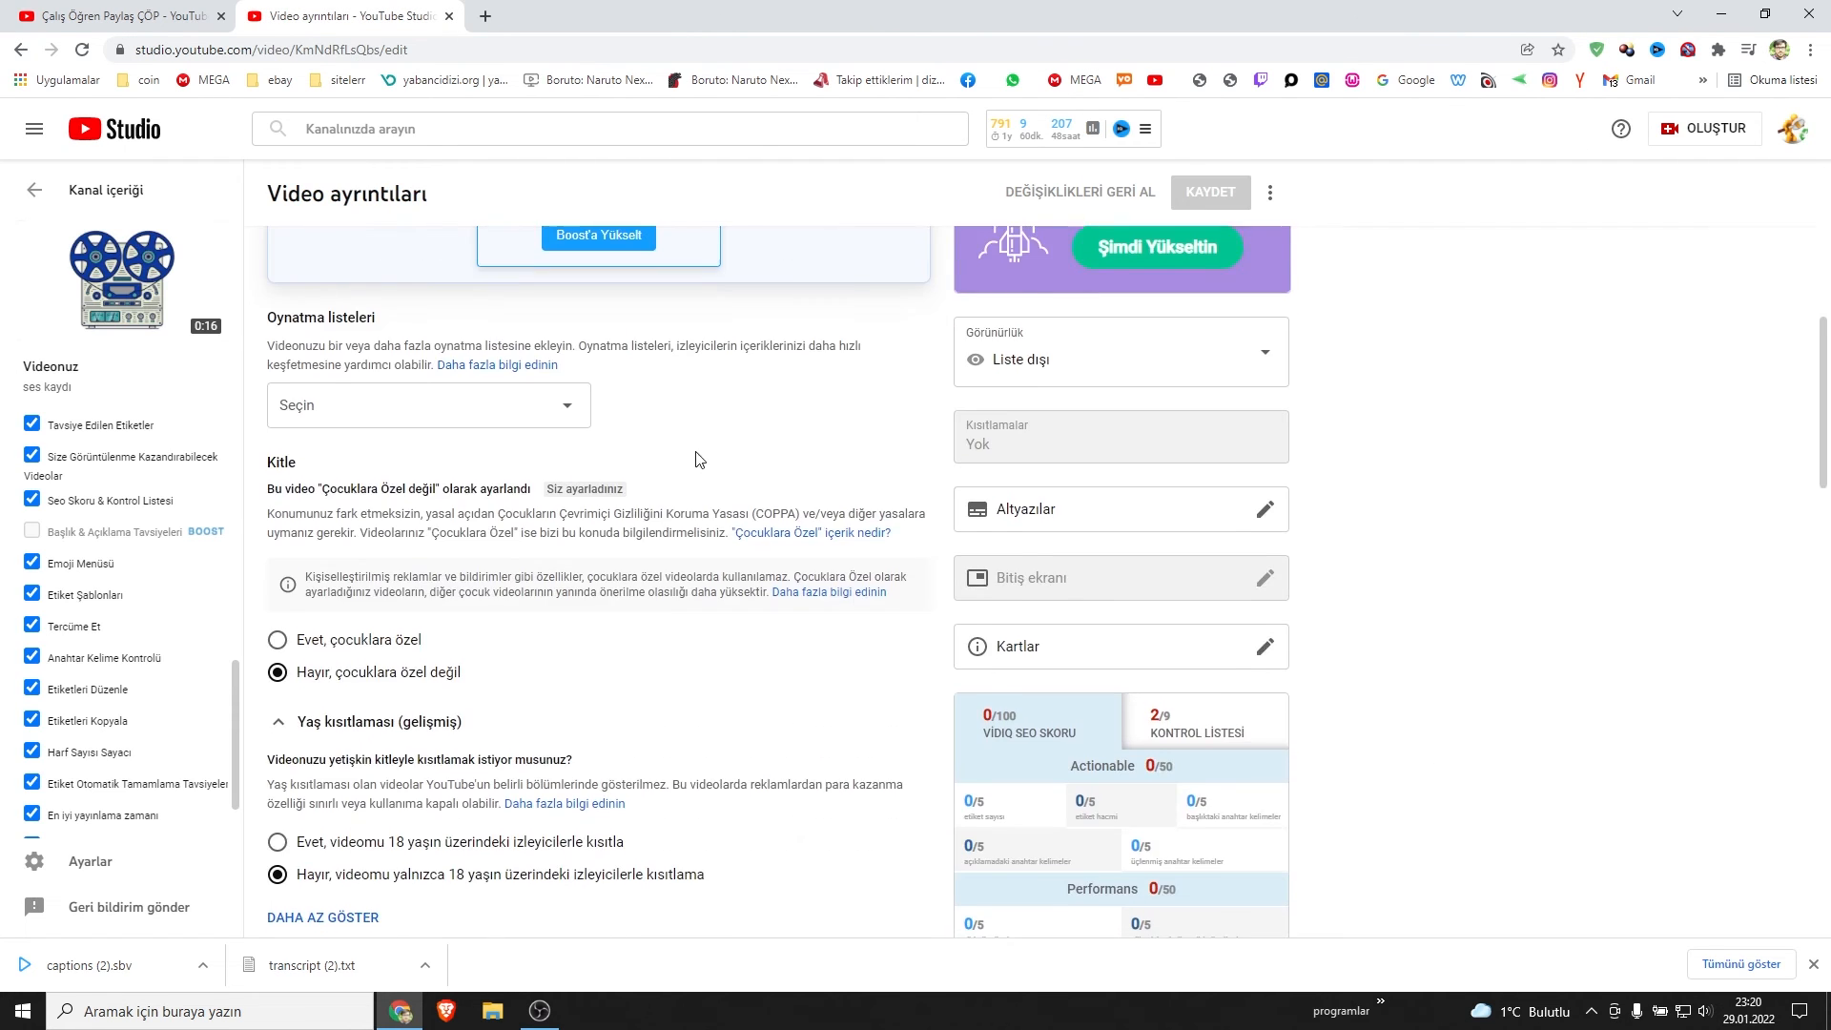
scroll(429, 734, "down", 8)
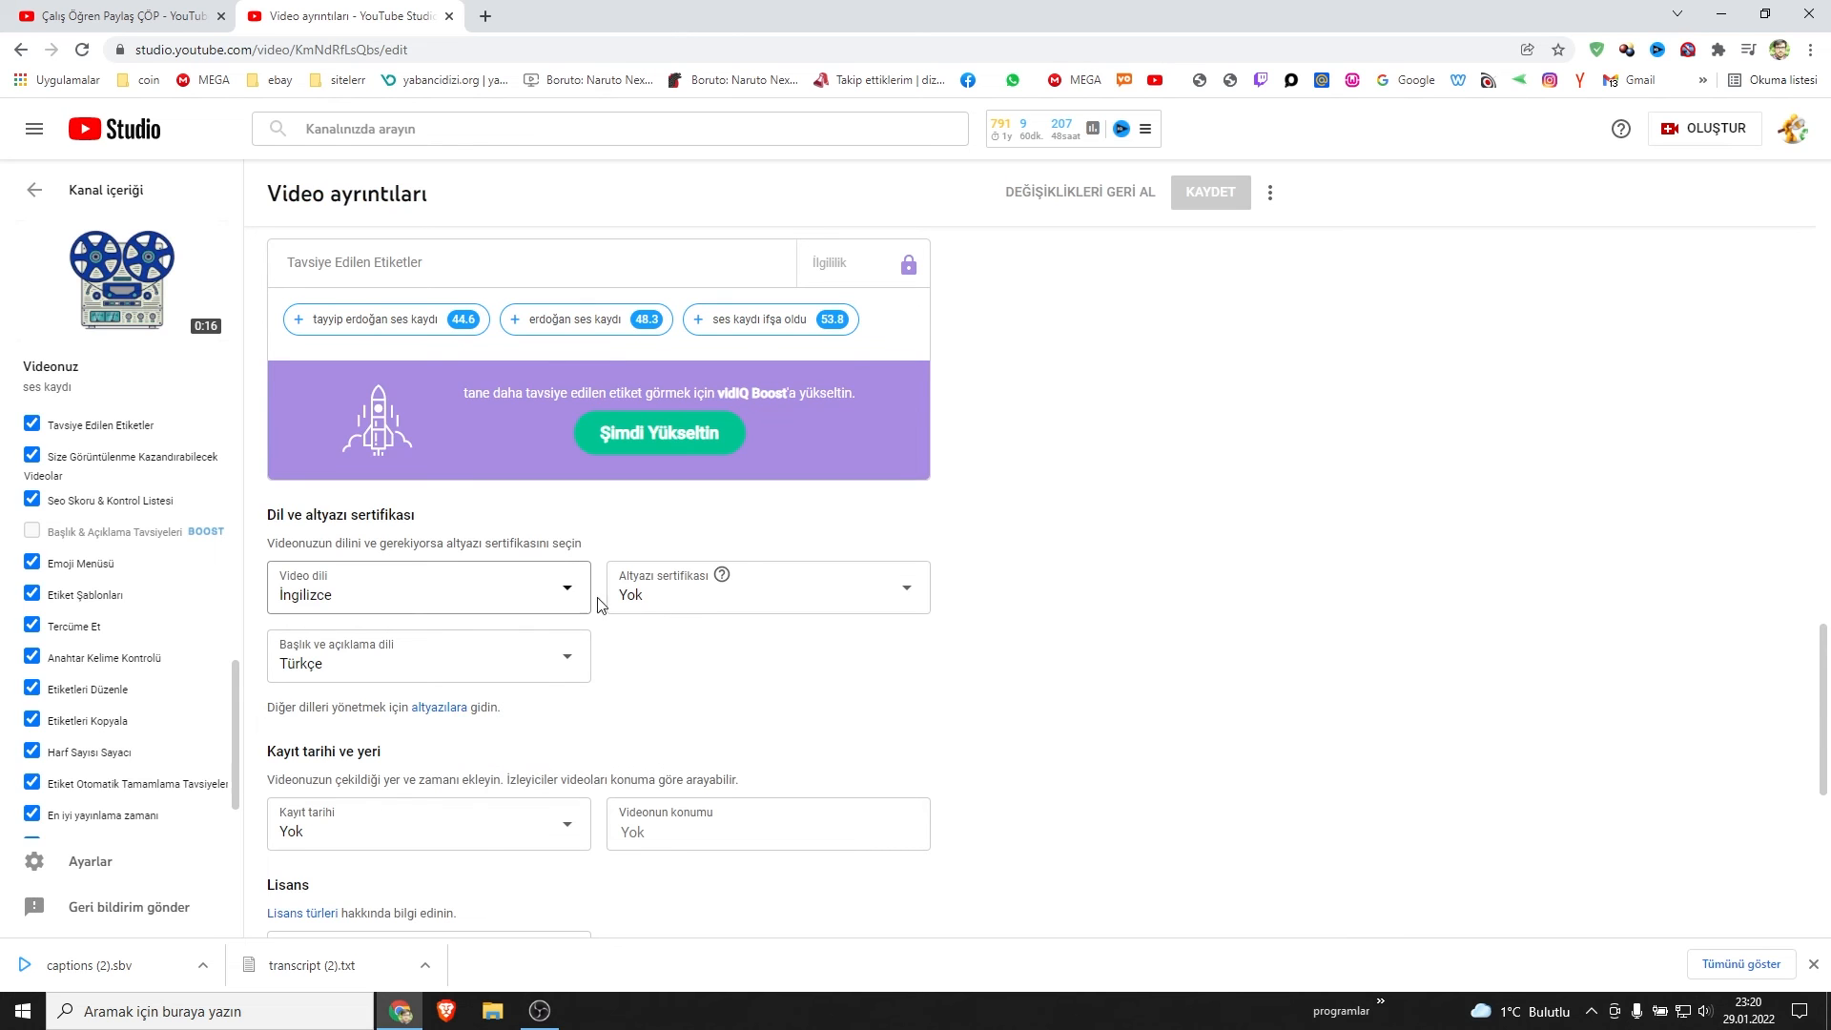
scroll(956, 667, "up", 10)
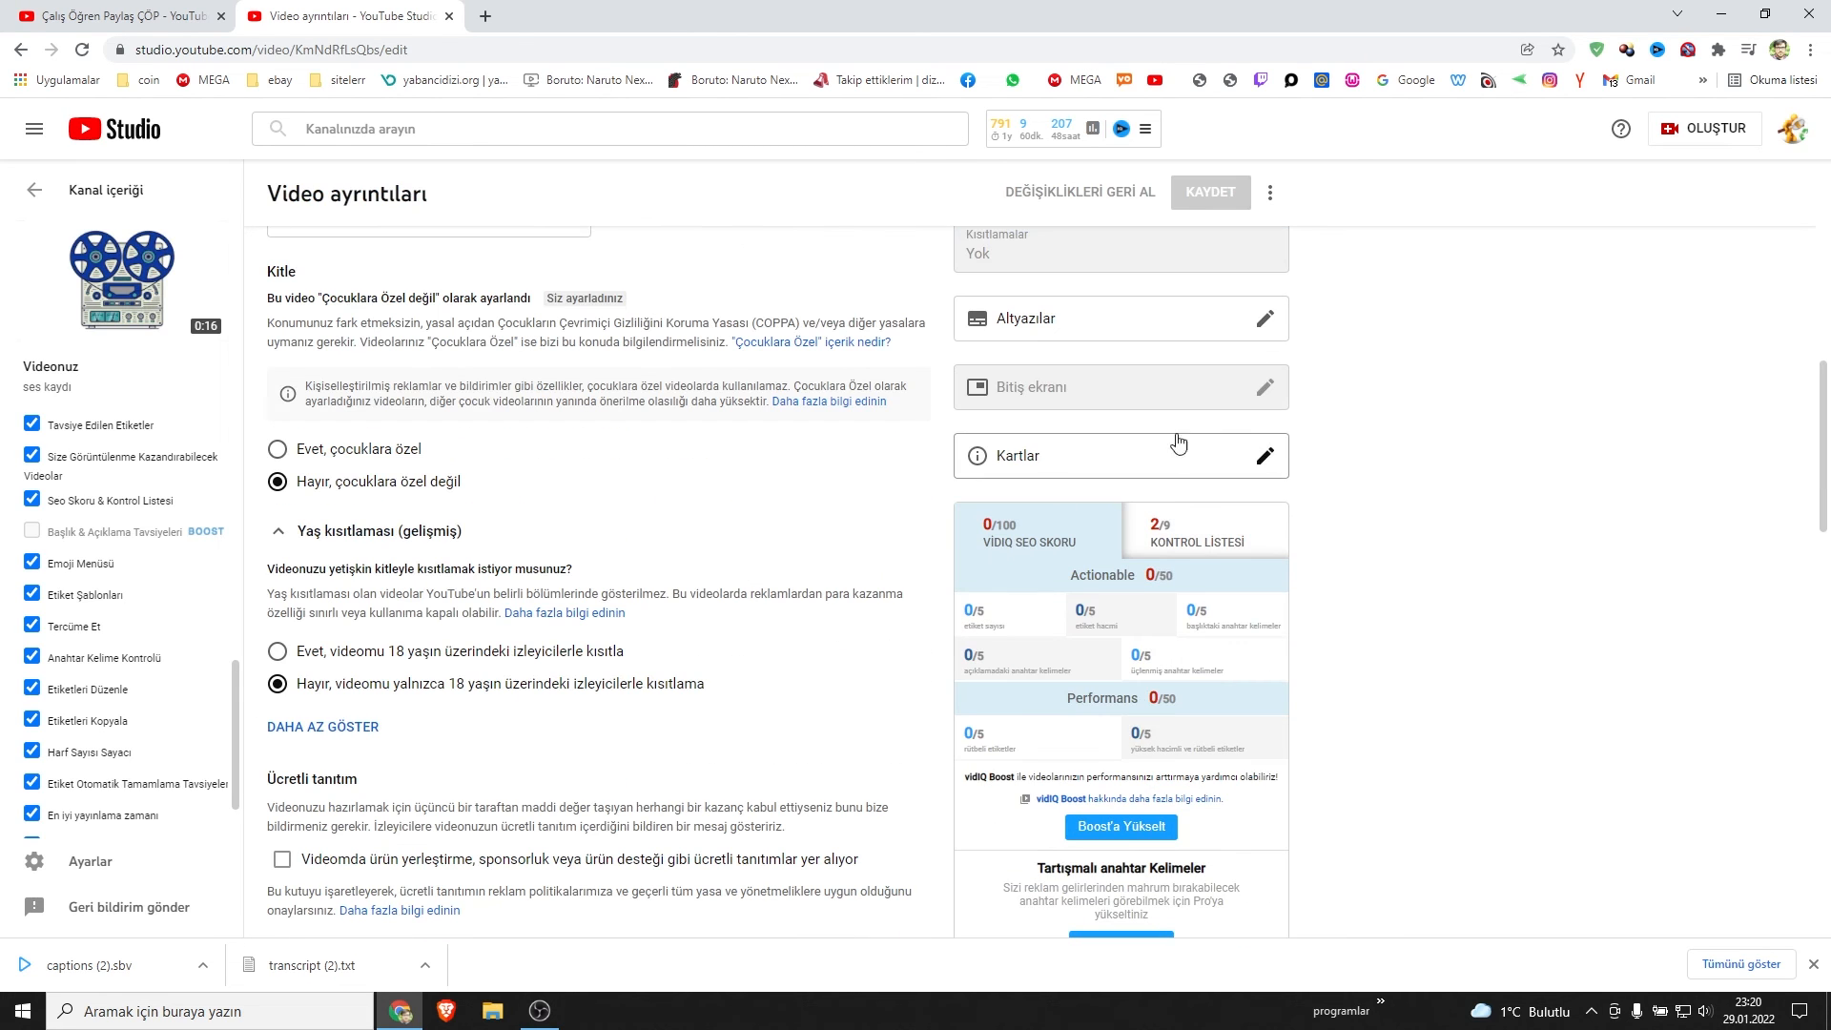
left_click(1020, 324)
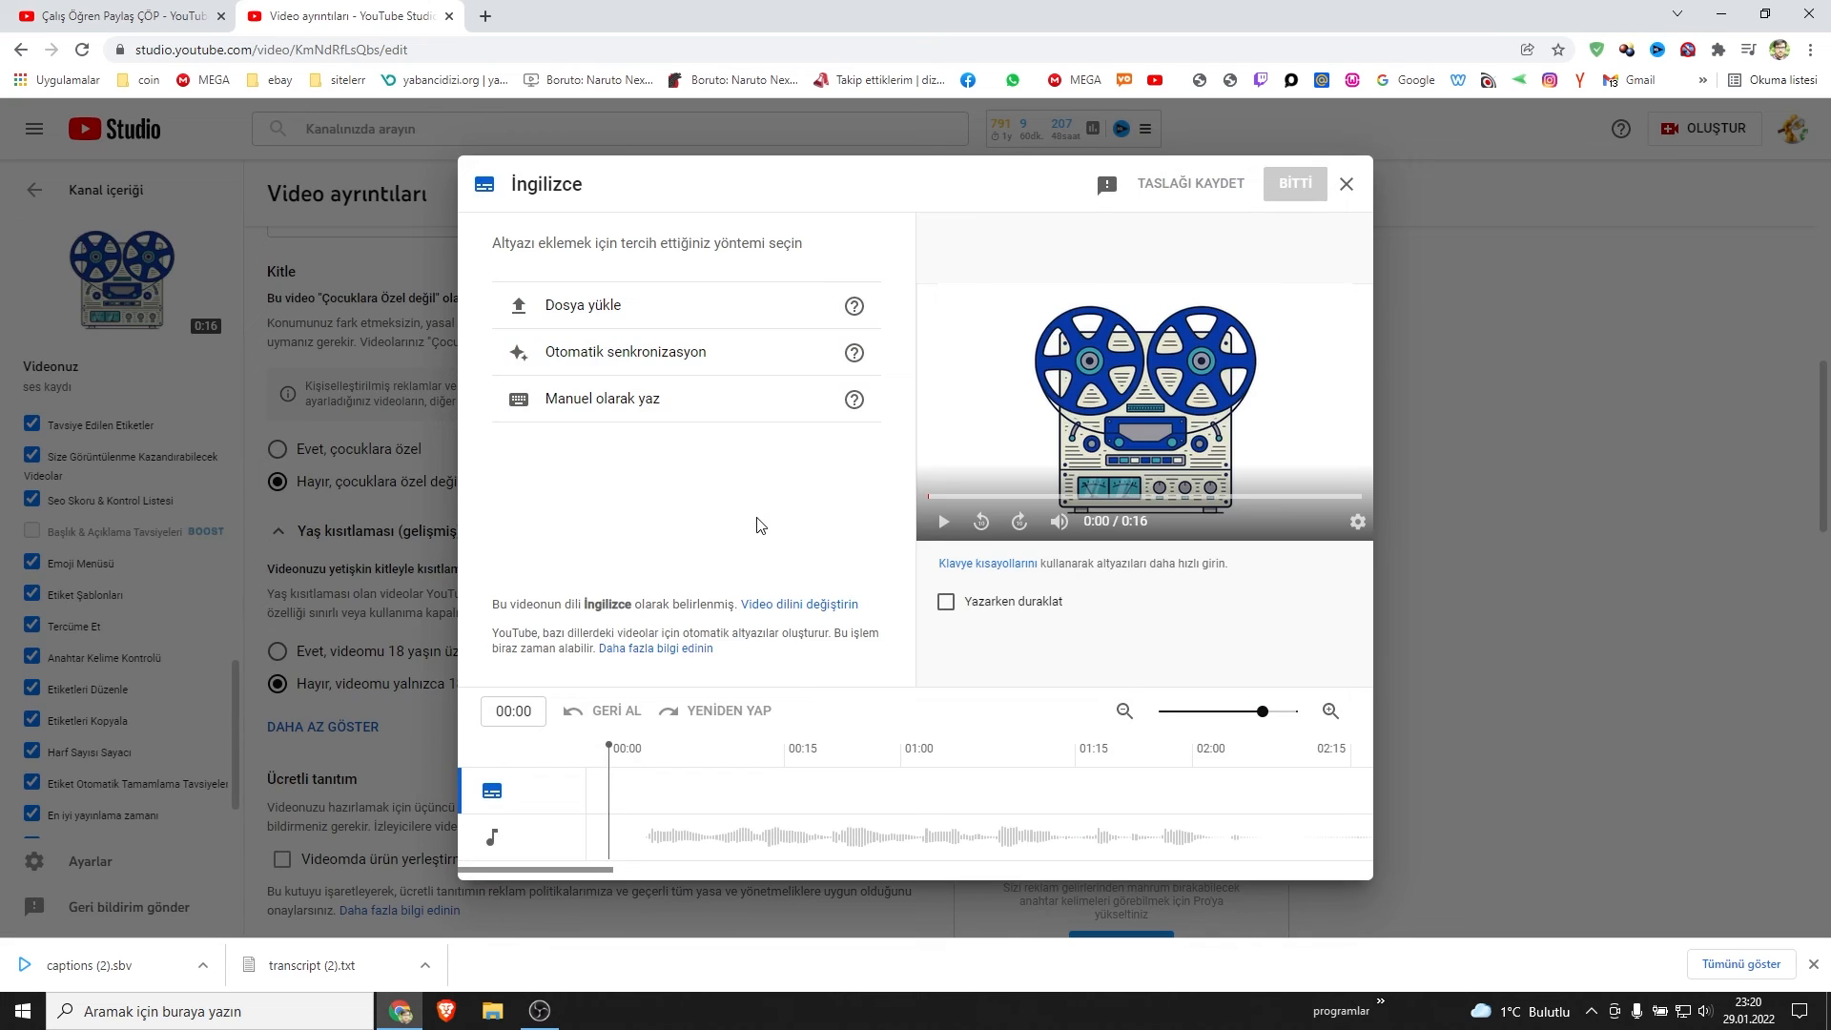
key("Escape")
scroll(1341, 519, "up", 5)
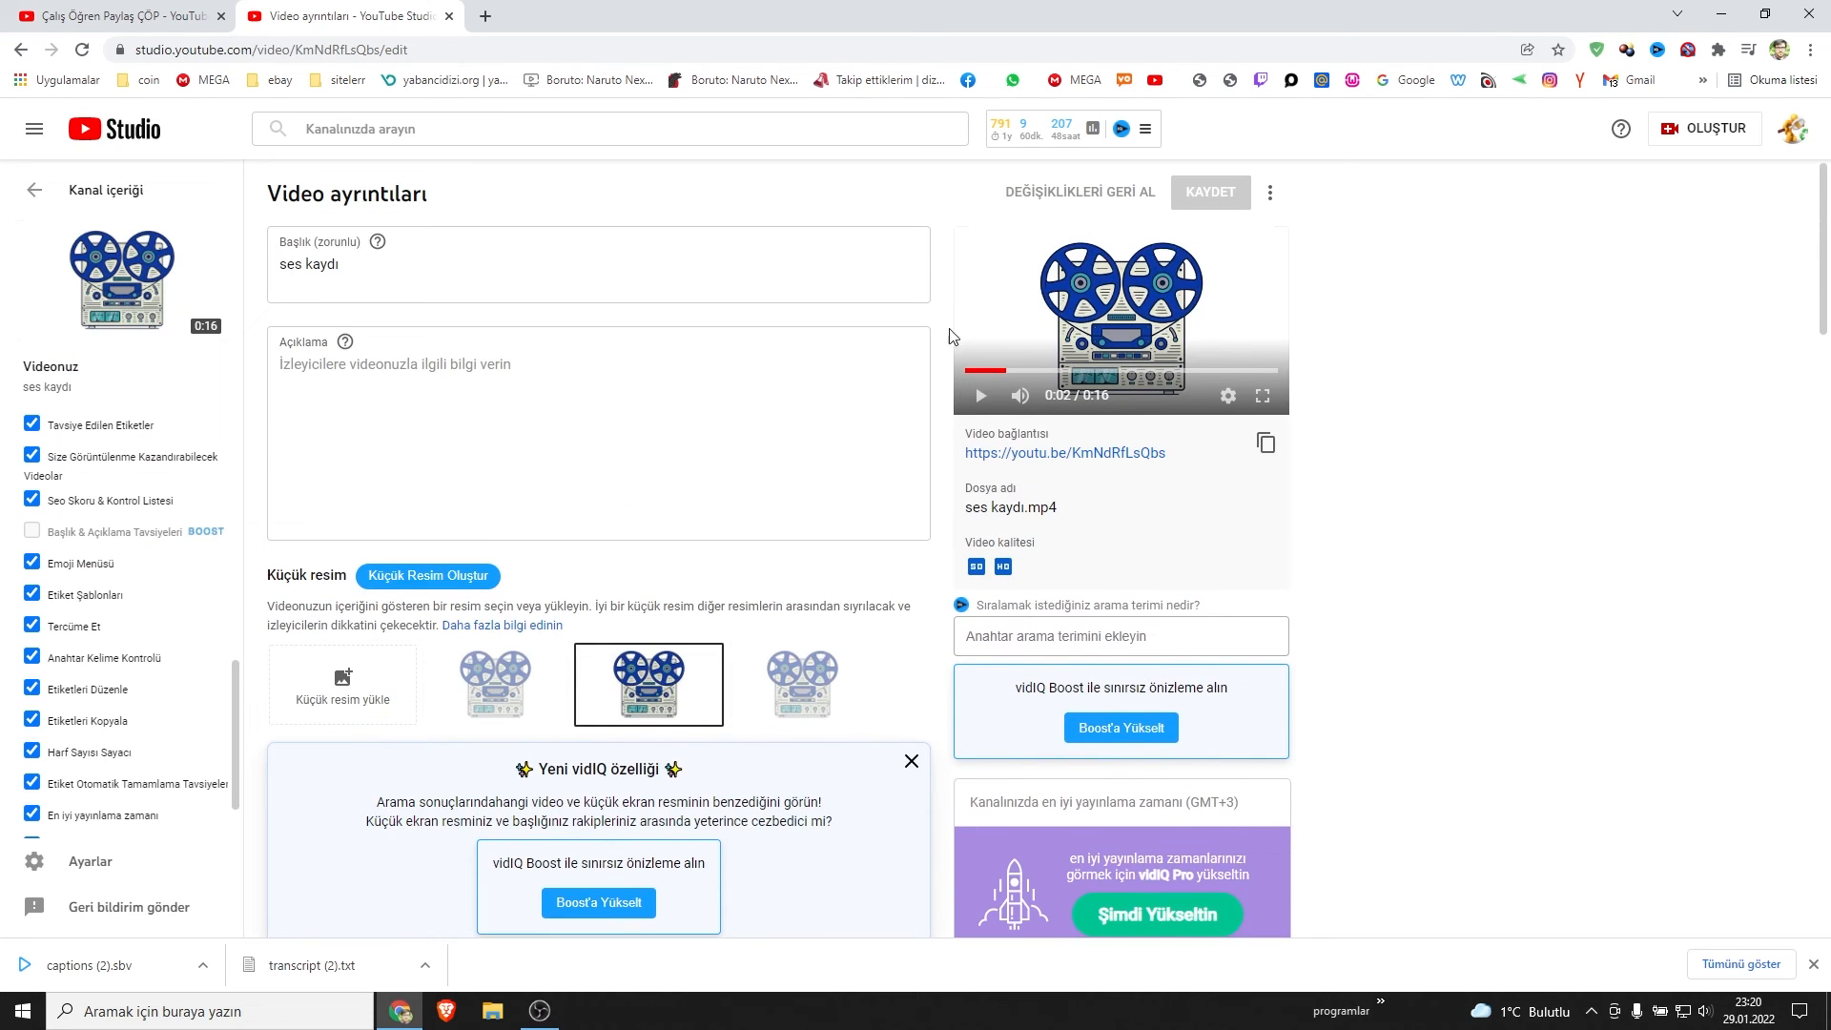